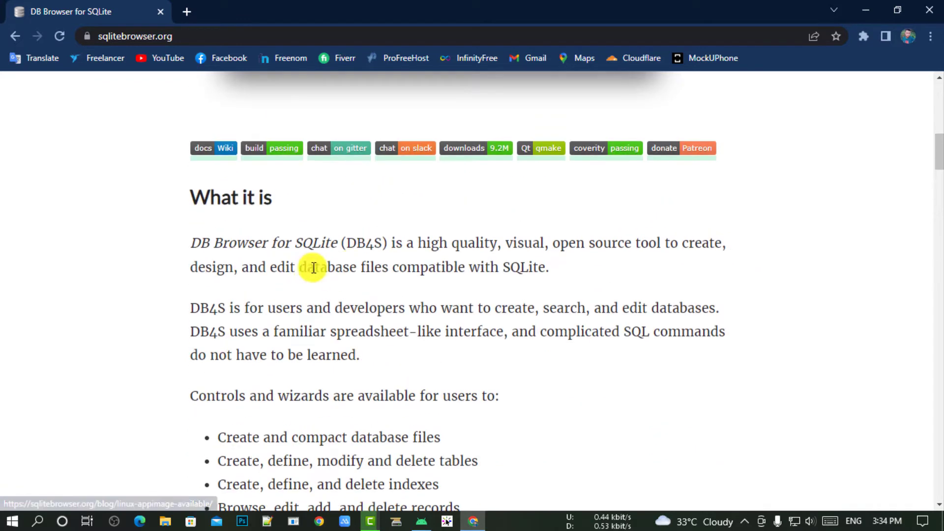
- Open the "Version 3.12.2 released" post in the 2021 news list on the DB Browser for SQLite site
{"action": "scroll", "coordinate": [278, 285], "scroll_direction": "down", "scroll_amount": 12}
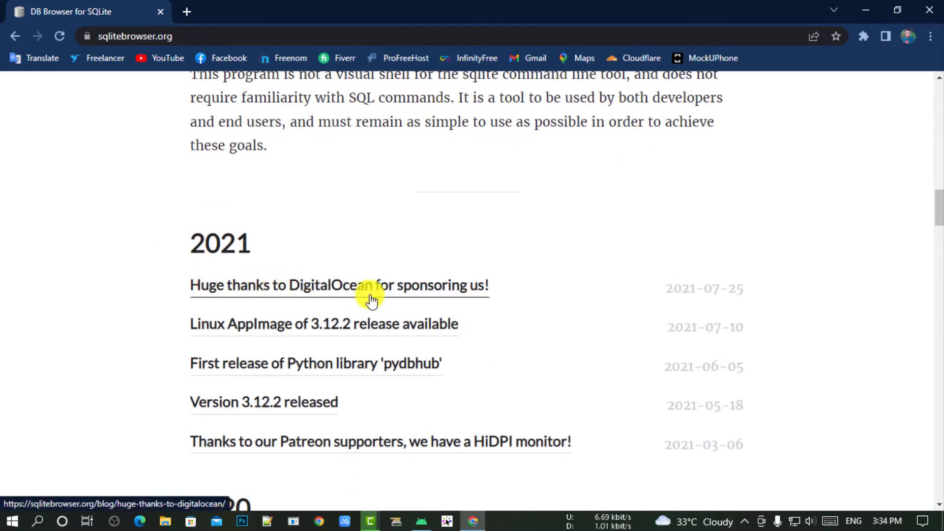
{"action": "scroll", "coordinate": [389, 334], "scroll_direction": "down", "scroll_amount": 1}
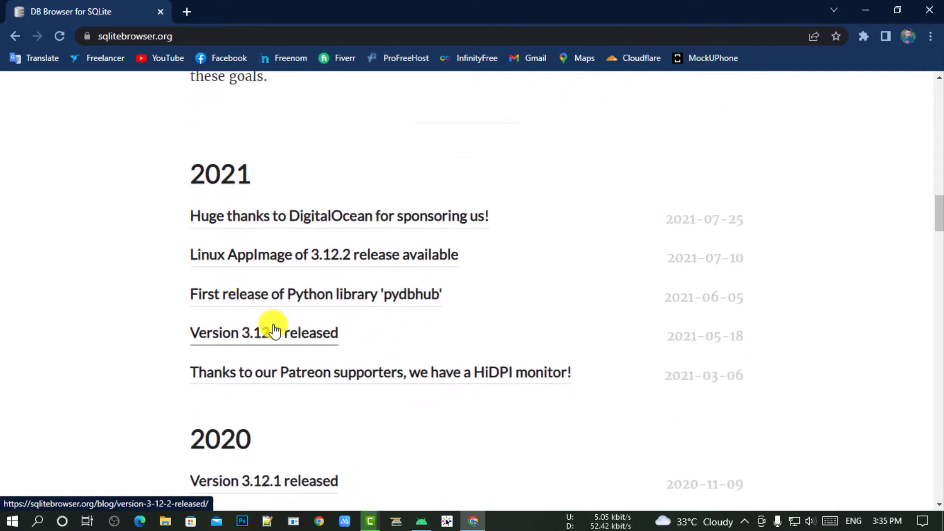
{"action": "left_click", "coordinate": [326, 333]}
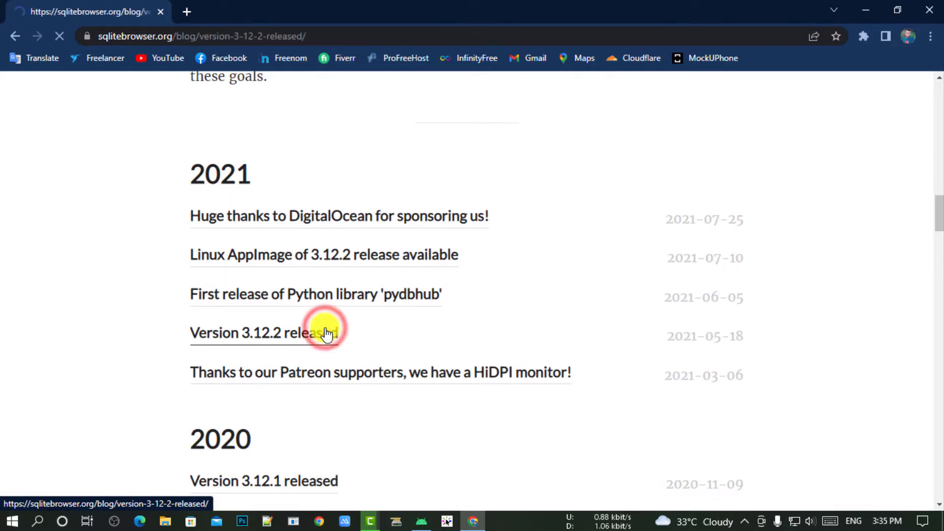
- Download the 64-bit Windows installer DB.Browser.for.SQLite-3.12.2-win64.msi from the release's Downloads list
{"action": "scroll", "coordinate": [467, 246], "scroll_direction": "down", "scroll_amount": 2}
{"action": "scroll", "coordinate": [497, 251], "scroll_direction": "down", "scroll_amount": 5}
{"action": "scroll", "coordinate": [439, 249], "scroll_direction": "up", "scroll_amount": 2}
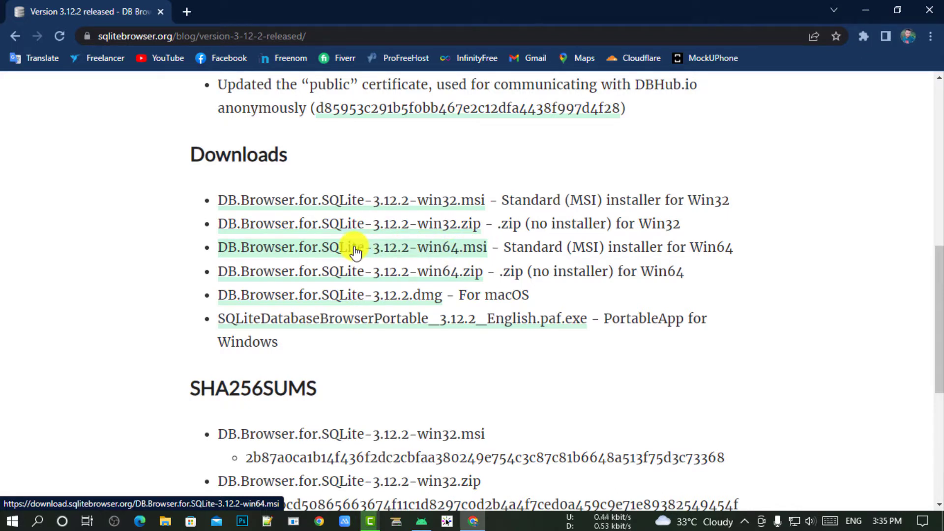
{"action": "left_click", "coordinate": [370, 252]}
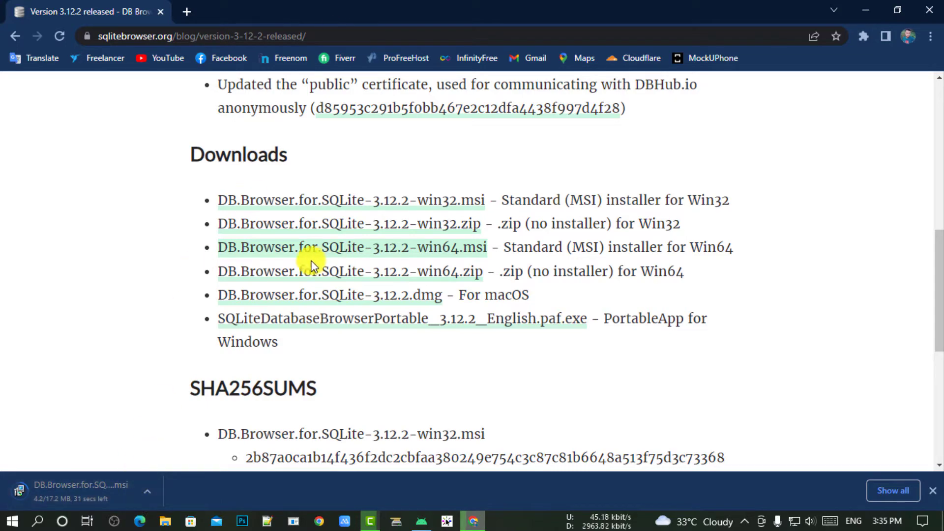
{"action": "scroll", "coordinate": [299, 268], "scroll_direction": "down", "scroll_amount": 3}
{"action": "scroll", "coordinate": [298, 268], "scroll_direction": "down", "scroll_amount": 3}
{"action": "scroll", "coordinate": [354, 246], "scroll_direction": "up", "scroll_amount": 4}
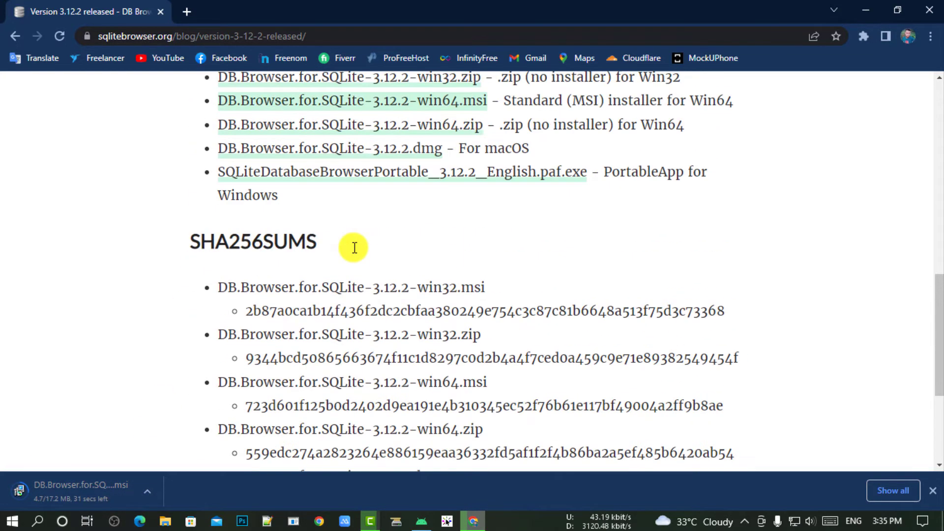
{"action": "scroll", "coordinate": [346, 246], "scroll_direction": "up", "scroll_amount": 12}
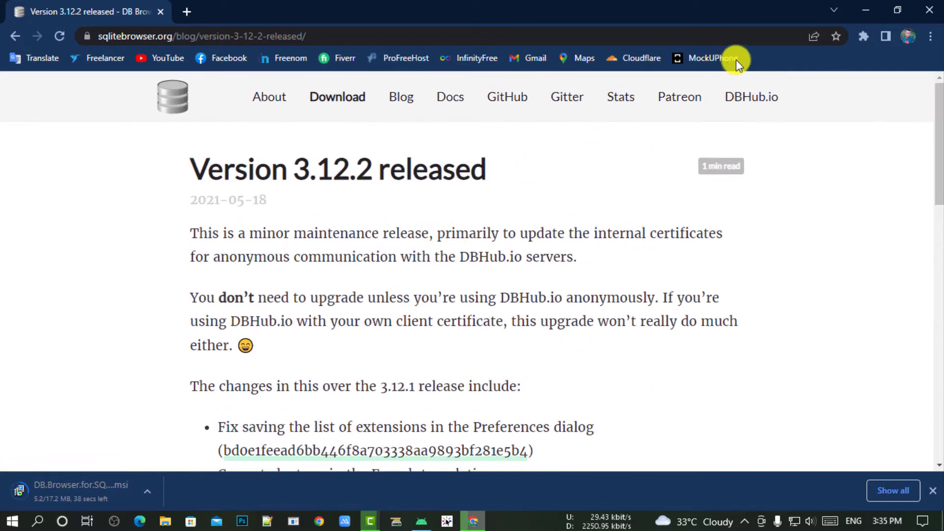
- Minimize the browser and look through the Software folder on Local Disk (E:) for the DB Browser installer
{"action": "left_click", "coordinate": [867, 10]}
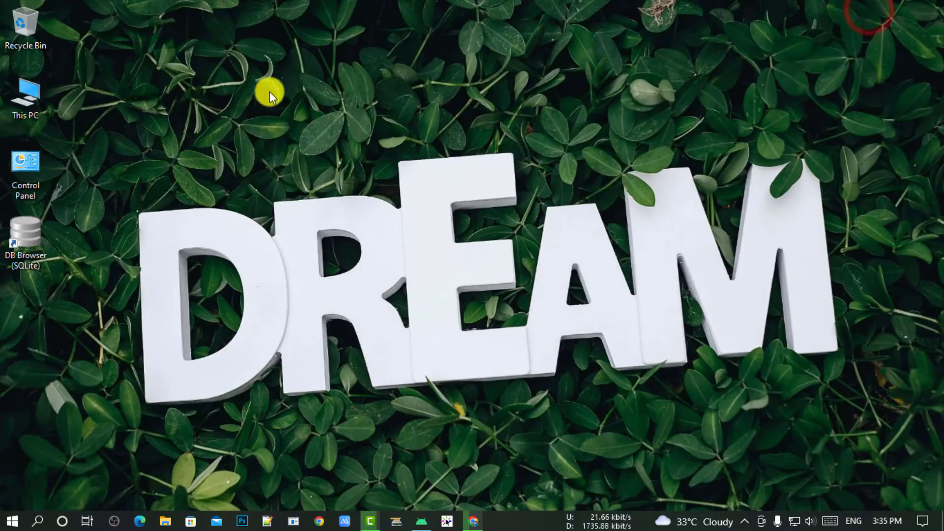
{"action": "double_click", "coordinate": [40, 92]}
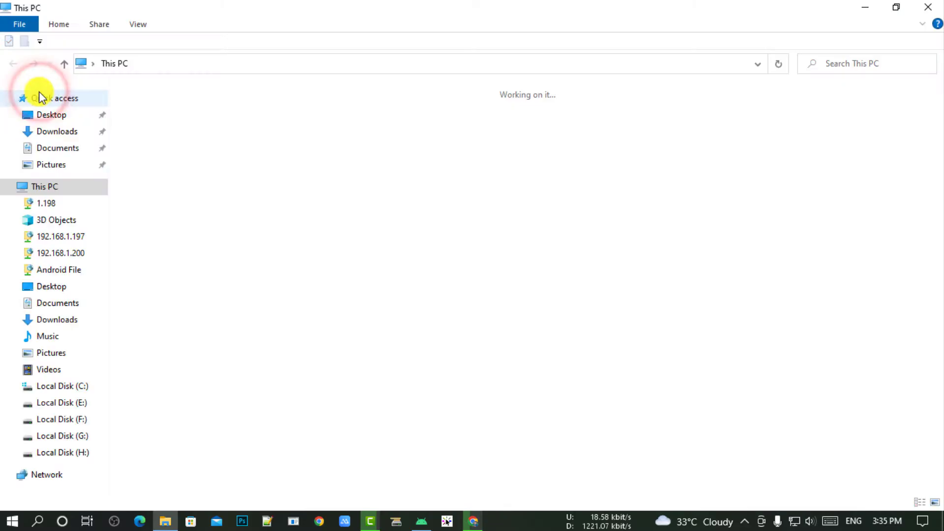
{"action": "double_click", "coordinate": [391, 219]}
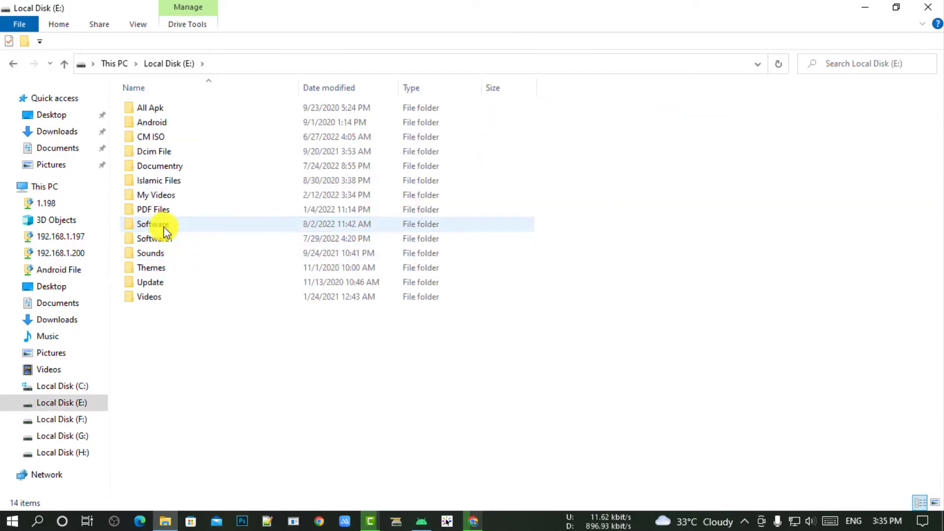
{"action": "double_click", "coordinate": [159, 225]}
{"action": "scroll", "coordinate": [226, 275], "scroll_direction": "down", "scroll_amount": 1}
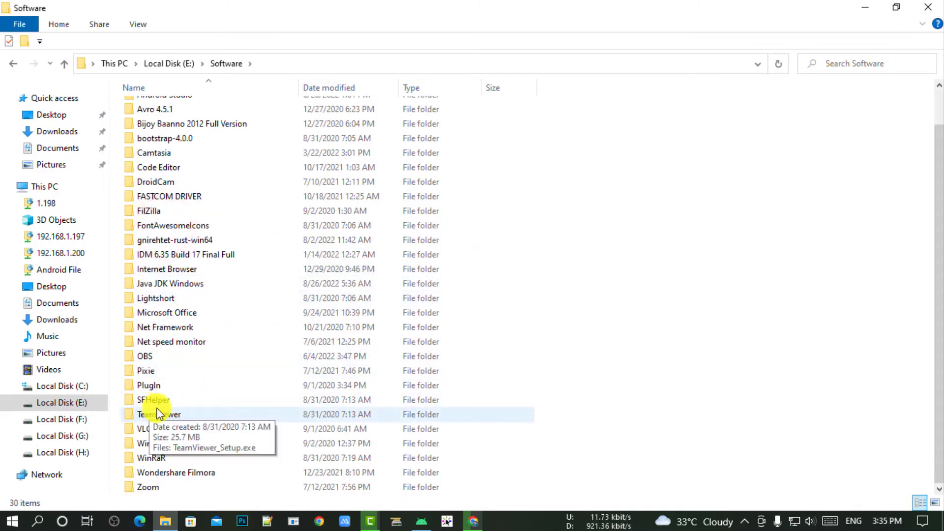
{"action": "scroll", "coordinate": [178, 220], "scroll_direction": "up", "scroll_amount": 1}
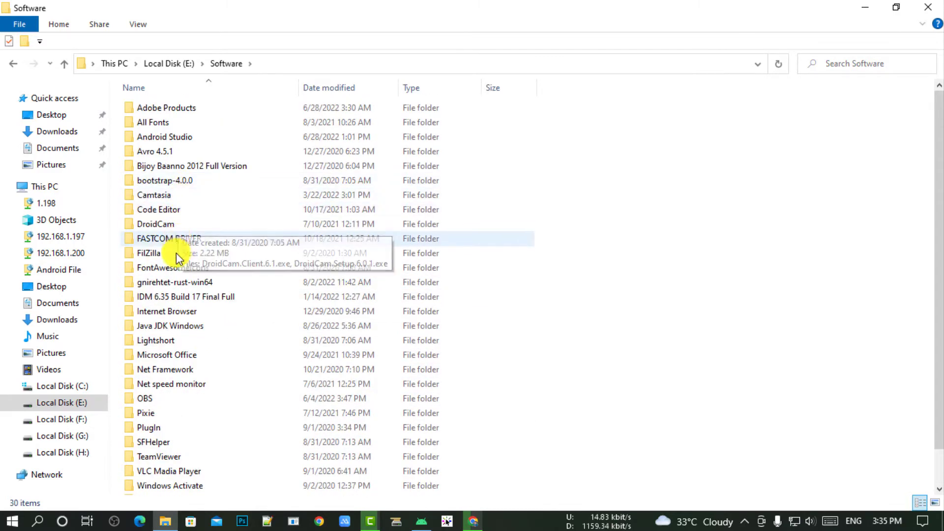
{"action": "scroll", "coordinate": [213, 303], "scroll_direction": "down", "scroll_amount": 1}
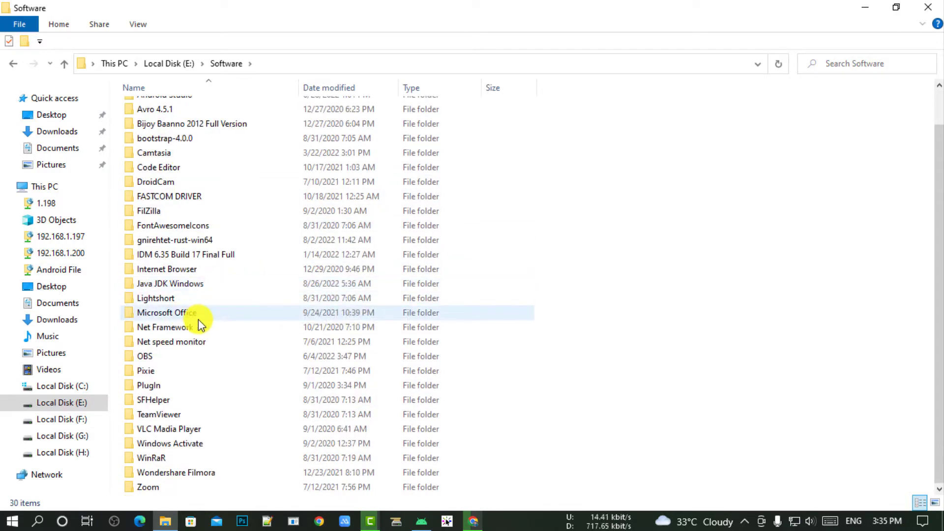
{"action": "scroll", "coordinate": [198, 320], "scroll_direction": "up", "scroll_amount": 1}
{"action": "scroll", "coordinate": [196, 187], "scroll_direction": "down", "scroll_amount": 1}
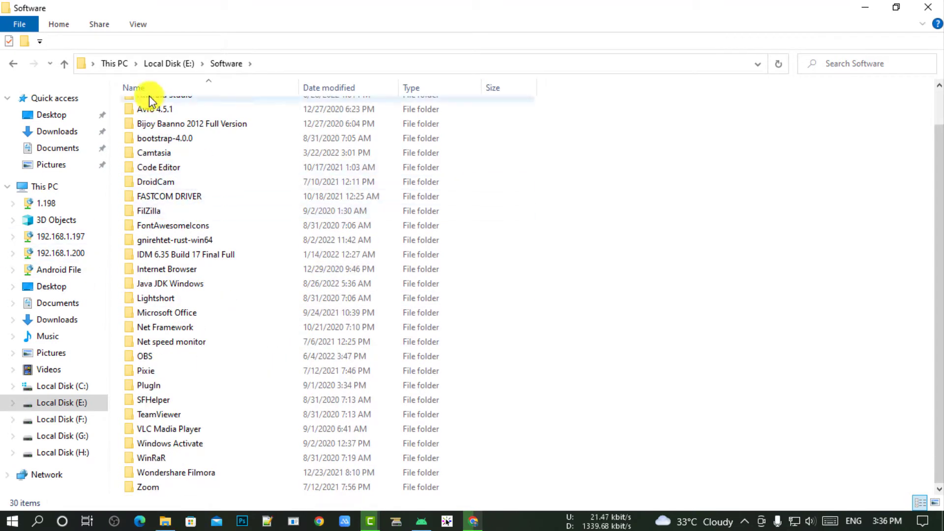
- Open the Software1 folder on Local Disk (E:) and locate the DB Browser for SQLite 3.12.0 and 3.12.2 installers
{"action": "left_click", "coordinate": [11, 67]}
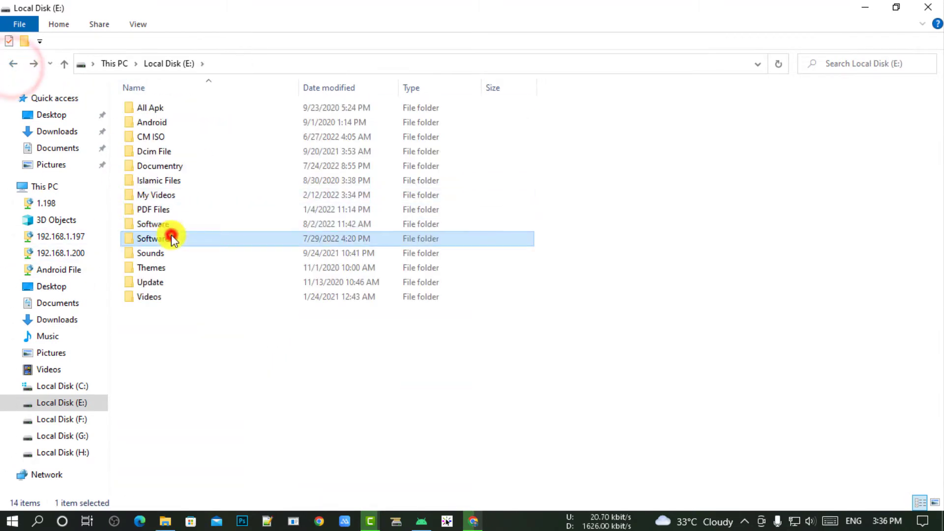
{"action": "double_click", "coordinate": [171, 235]}
{"action": "scroll", "coordinate": [342, 224], "scroll_direction": "down", "scroll_amount": 6}
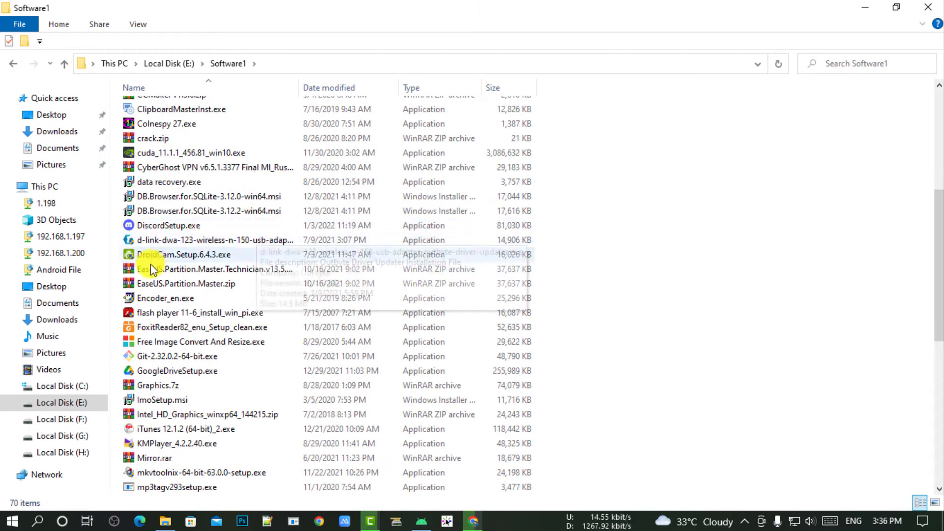
{"action": "left_click", "coordinate": [162, 198]}
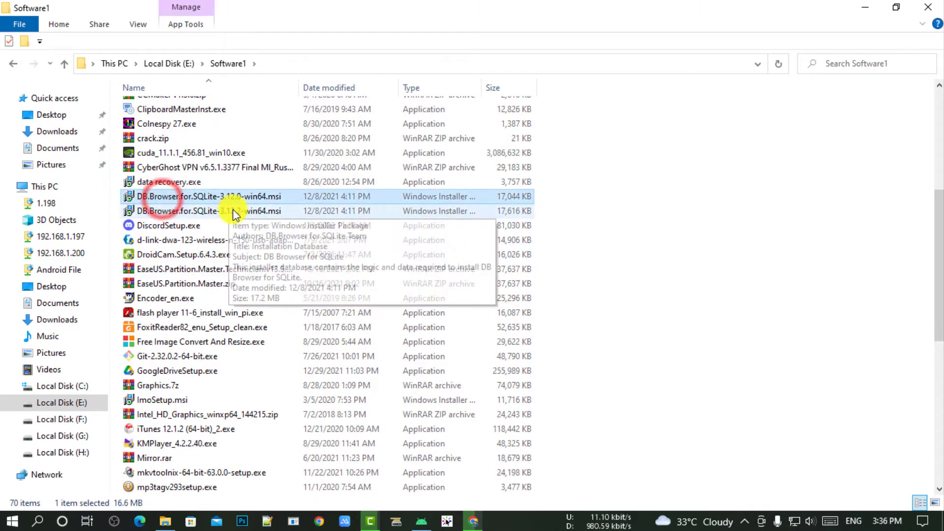
{"action": "left_click", "coordinate": [284, 212]}
{"action": "left_click", "coordinate": [285, 200]}
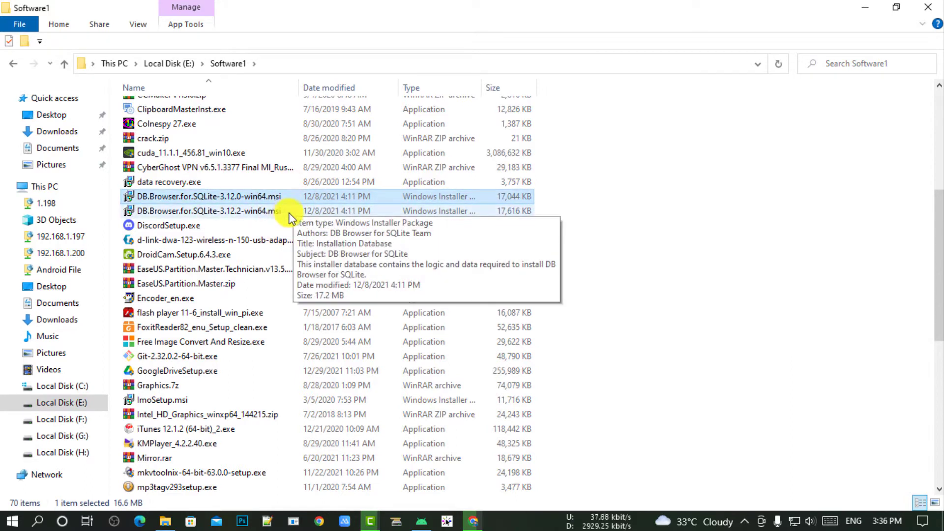
{"action": "left_click", "coordinate": [289, 215]}
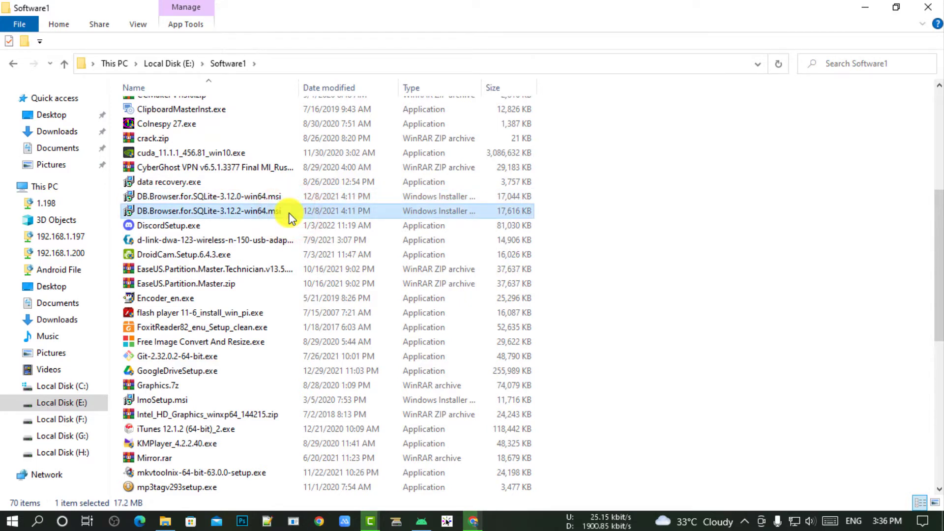
{"action": "left_click", "coordinate": [281, 199]}
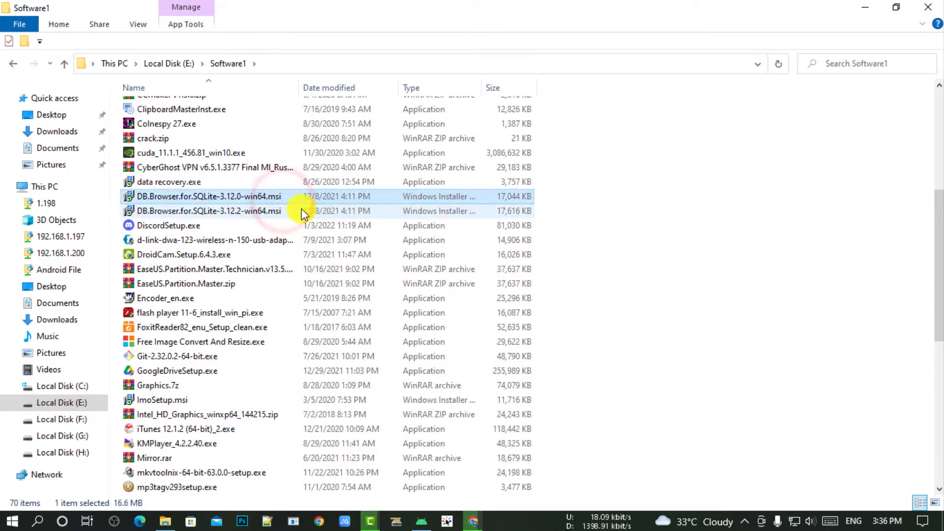
{"action": "left_click", "coordinate": [301, 209]}
- Start the DB.Browser.for.SQLite-3.12.2-win64.msi installer, cancel the installation and close the folder window
{"action": "double_click", "coordinate": [301, 215]}
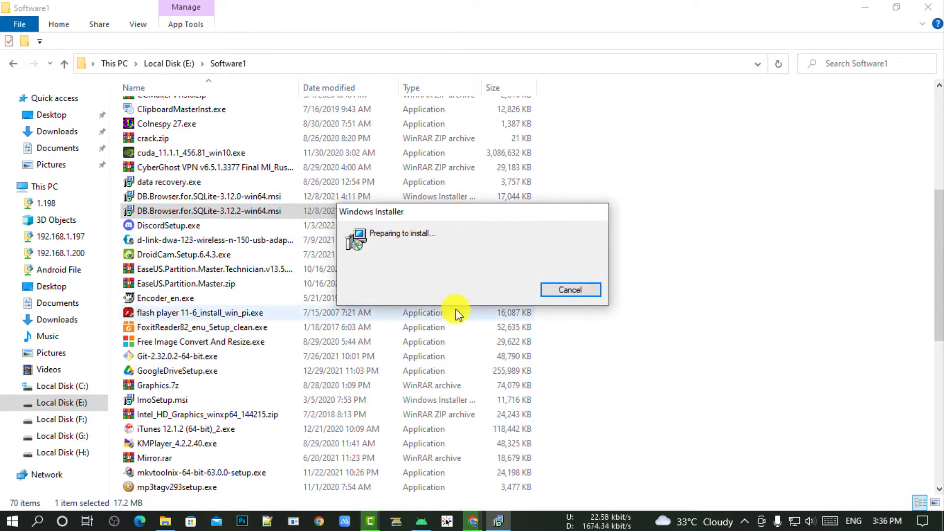
{"action": "left_click", "coordinate": [574, 291]}
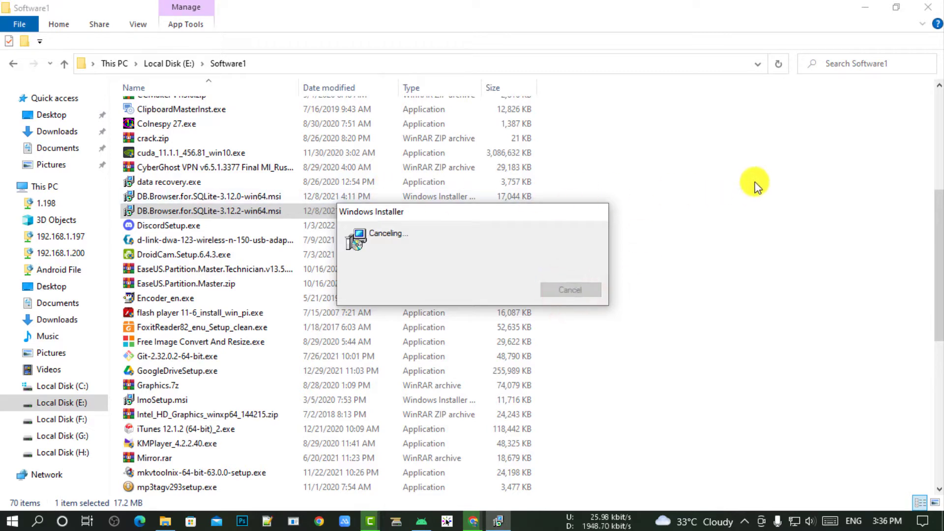
{"action": "left_click", "coordinate": [932, 8]}
{"action": "left_click", "coordinate": [39, 243]}
{"action": "right_click", "coordinate": [333, 138]}
{"action": "left_click", "coordinate": [358, 175]}
{"action": "right_click", "coordinate": [273, 108]}
{"action": "left_click", "coordinate": [296, 150]}
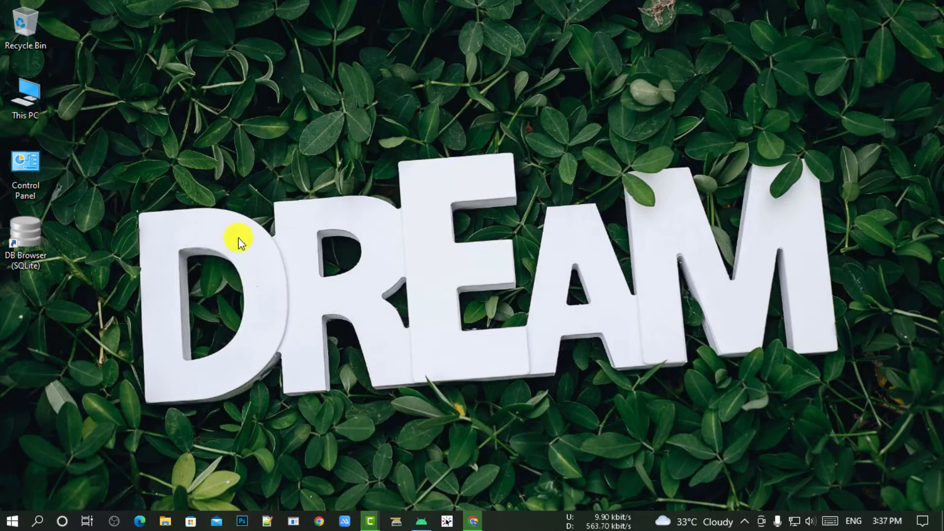
- Switch to Android Studio and inspect the appdata and wordbook packages inside the data package of englishtobangla
{"action": "left_click", "coordinate": [422, 522]}
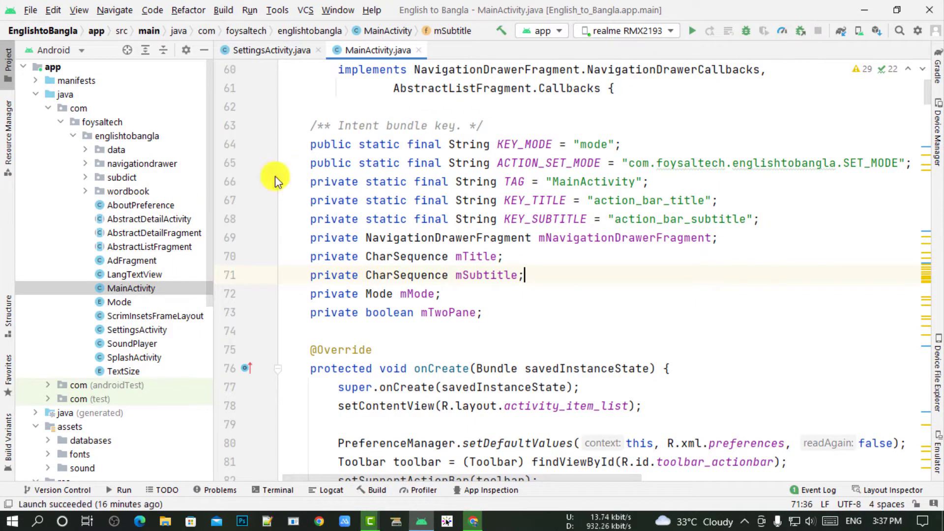
{"action": "left_click", "coordinate": [112, 150]}
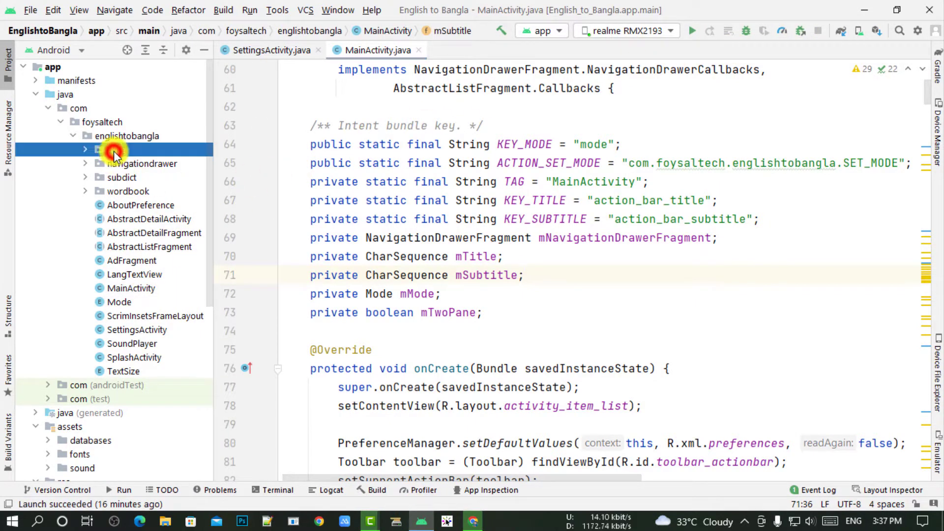
{"action": "left_click", "coordinate": [85, 150]}
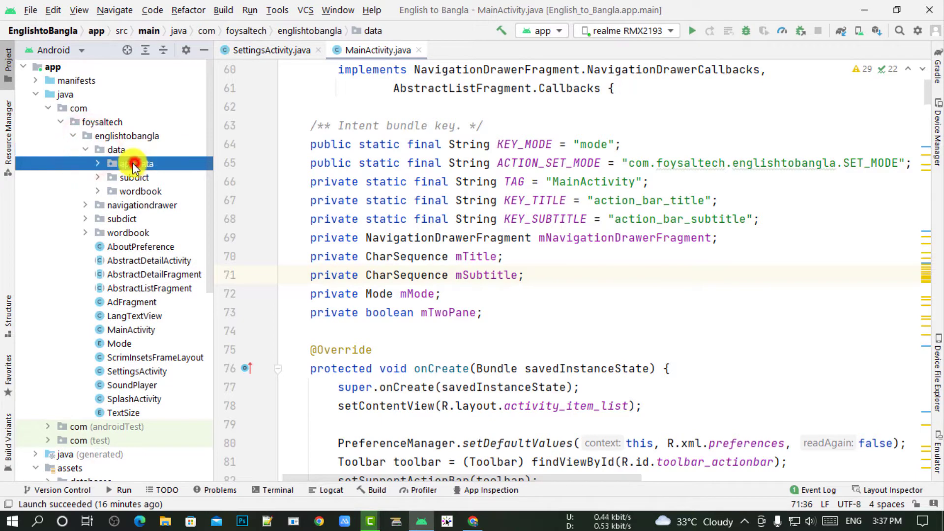
{"action": "left_click", "coordinate": [105, 163]}
{"action": "left_click", "coordinate": [98, 164]}
{"action": "left_click", "coordinate": [97, 164]}
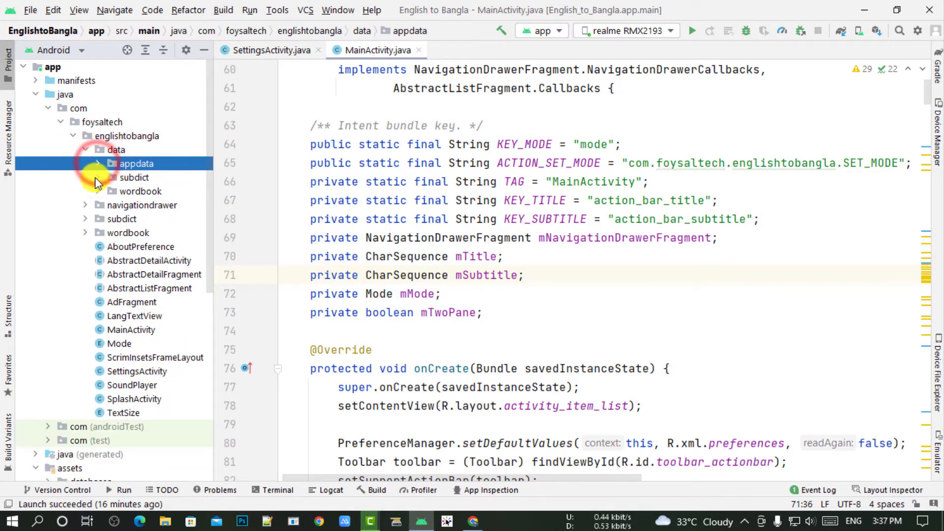
{"action": "left_click", "coordinate": [98, 191]}
{"action": "left_click", "coordinate": [104, 192]}
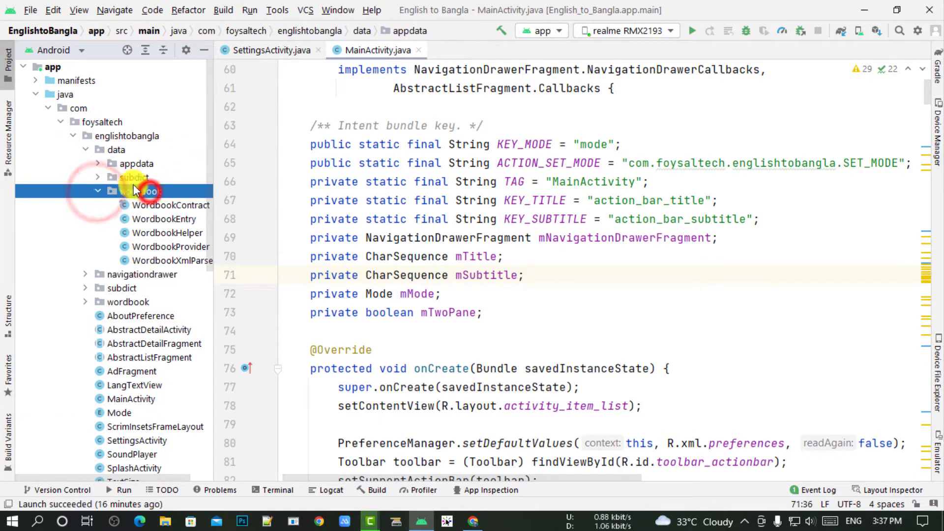
{"action": "left_click", "coordinate": [98, 191]}
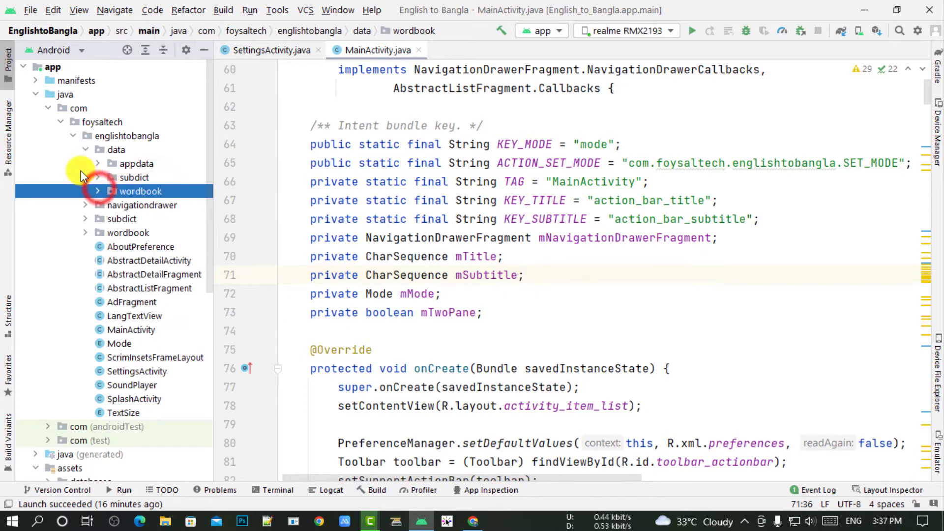
- Expand the databases folder under the project's assets and select wordbook.zip
{"action": "left_click", "coordinate": [75, 137]}
{"action": "left_click", "coordinate": [75, 138]}
{"action": "scroll", "coordinate": [70, 385], "scroll_direction": "down", "scroll_amount": 3}
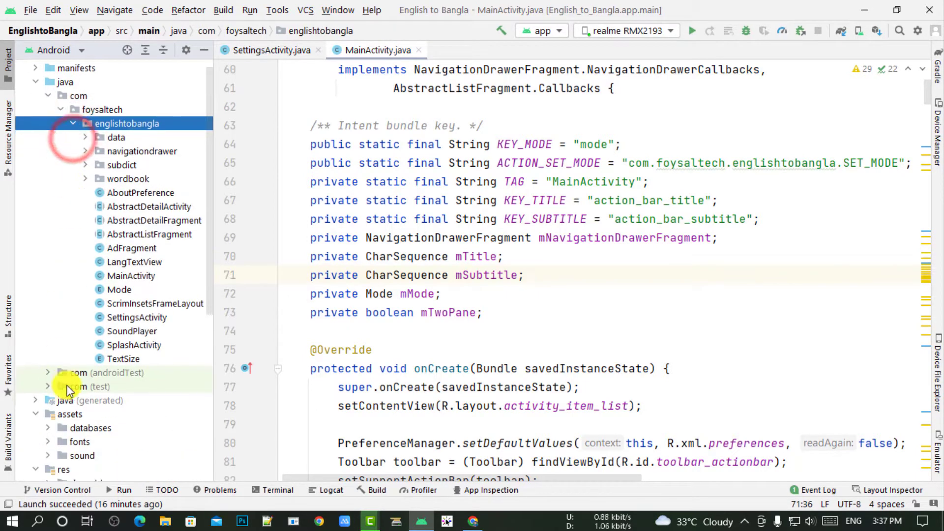
{"action": "left_click", "coordinate": [46, 316]}
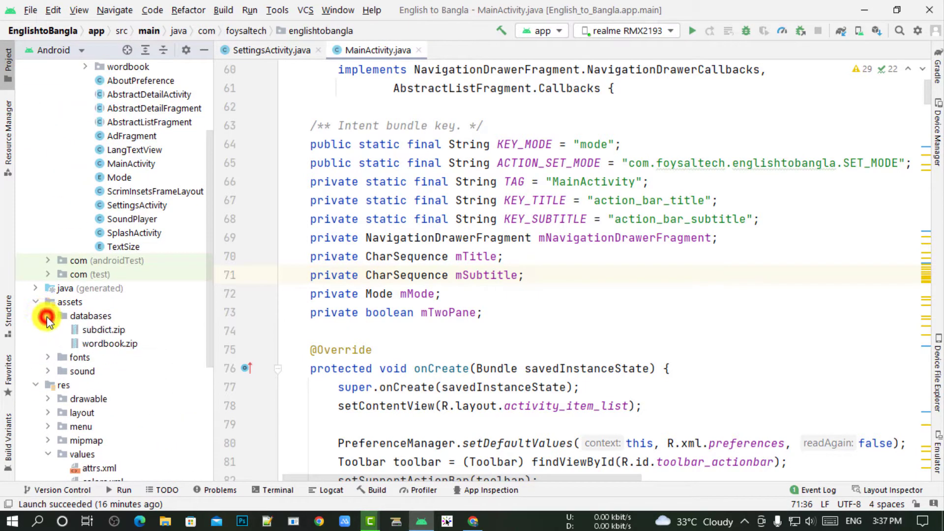
{"action": "left_click", "coordinate": [74, 316]}
{"action": "left_click", "coordinate": [97, 330]}
{"action": "left_click", "coordinate": [117, 345]}
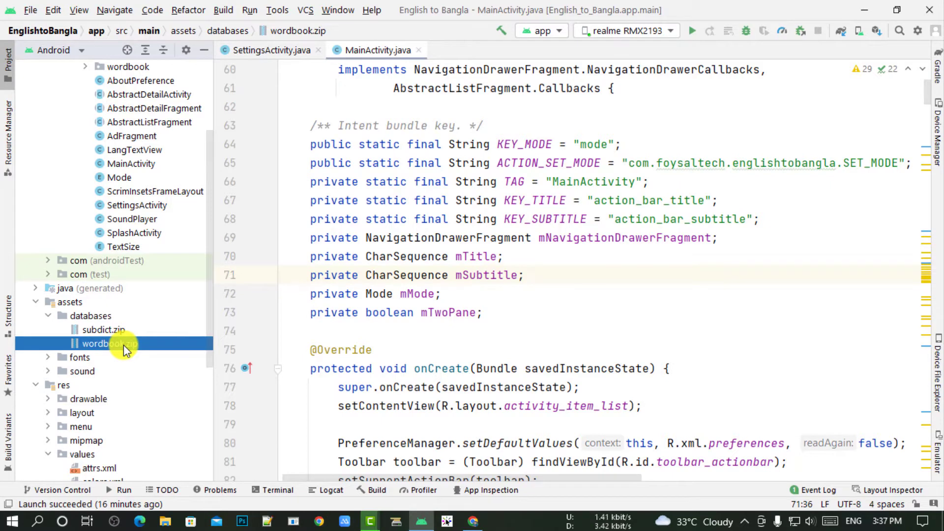
- Reveal wordbook.zip in its databases folder in File Explorer
{"action": "right_click", "coordinate": [123, 345]}
{"action": "mouse_move", "coordinate": [178, 453]}
{"action": "left_click", "coordinate": [311, 454]}
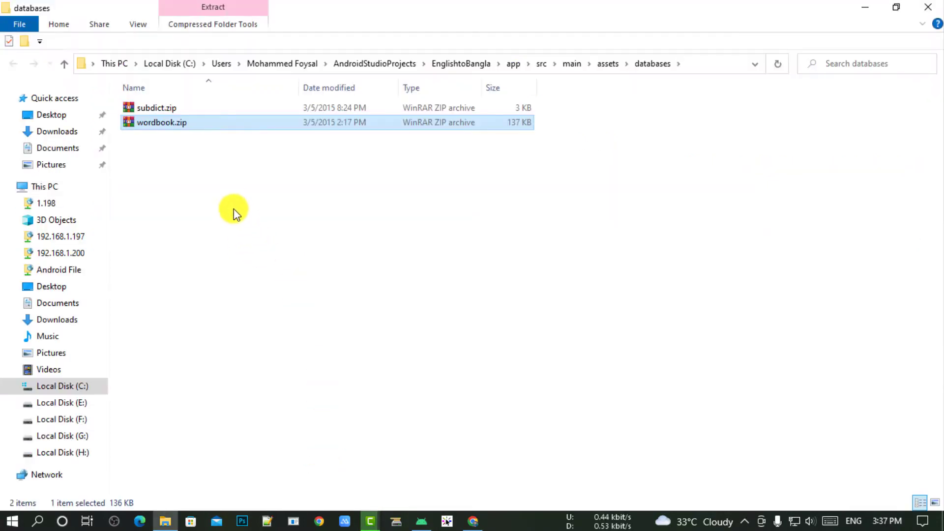
- Go up to the project's main folder and return through assets to its databases folder
{"action": "left_click", "coordinate": [341, 191]}
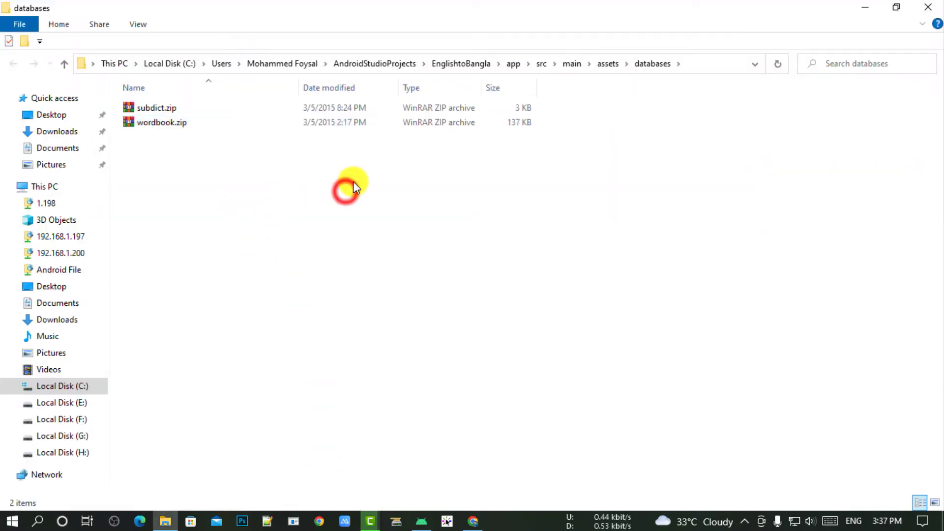
{"action": "left_click", "coordinate": [59, 65]}
{"action": "left_click", "coordinate": [59, 65]}
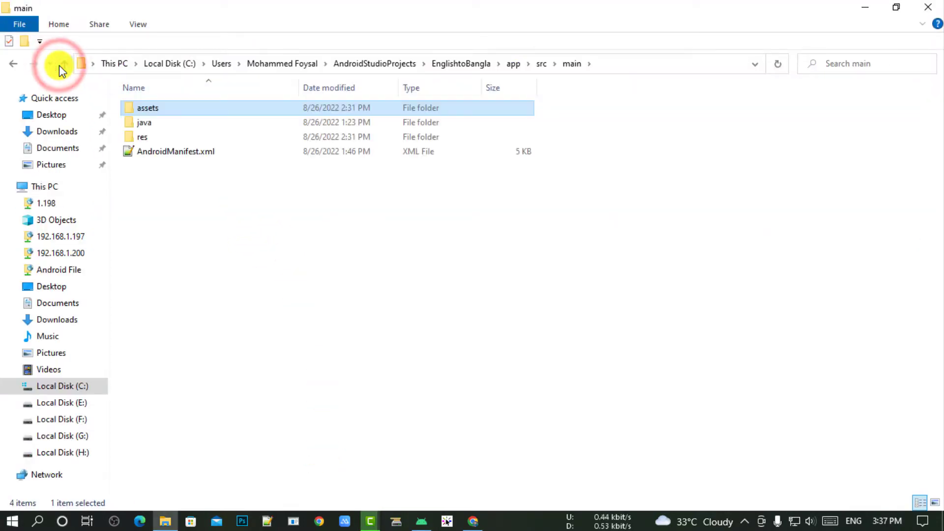
{"action": "double_click", "coordinate": [161, 109]}
{"action": "double_click", "coordinate": [161, 111]}
- Extract wordbook.zip directly into the databases folder and refresh the file list
{"action": "left_click", "coordinate": [194, 121]}
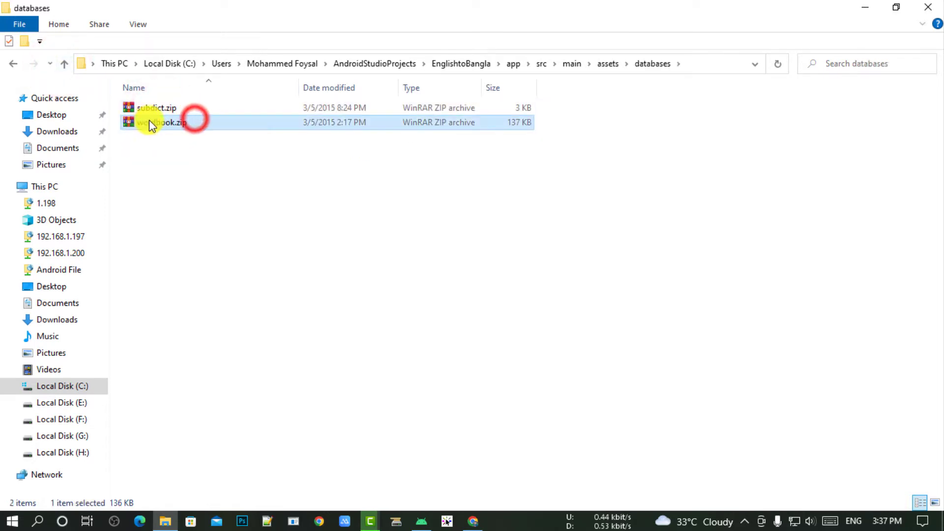
{"action": "right_click", "coordinate": [211, 124]}
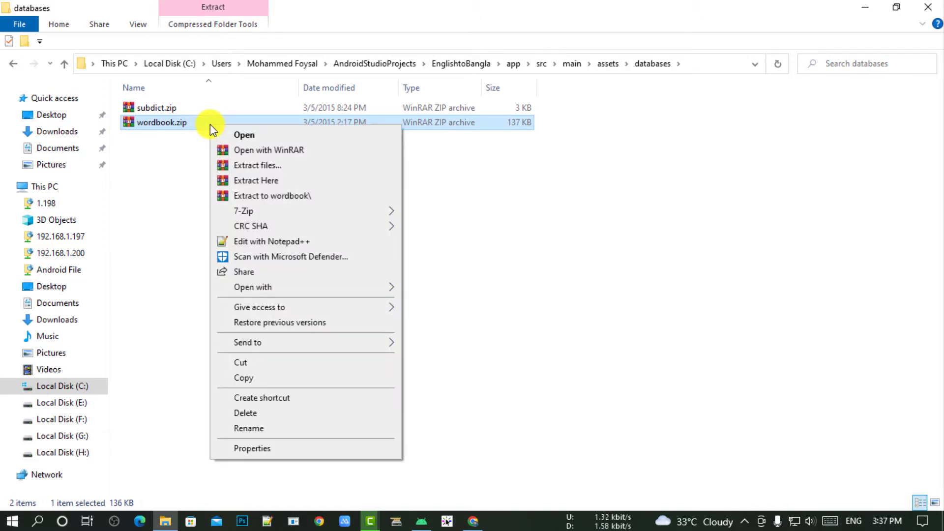
{"action": "left_click", "coordinate": [297, 187]}
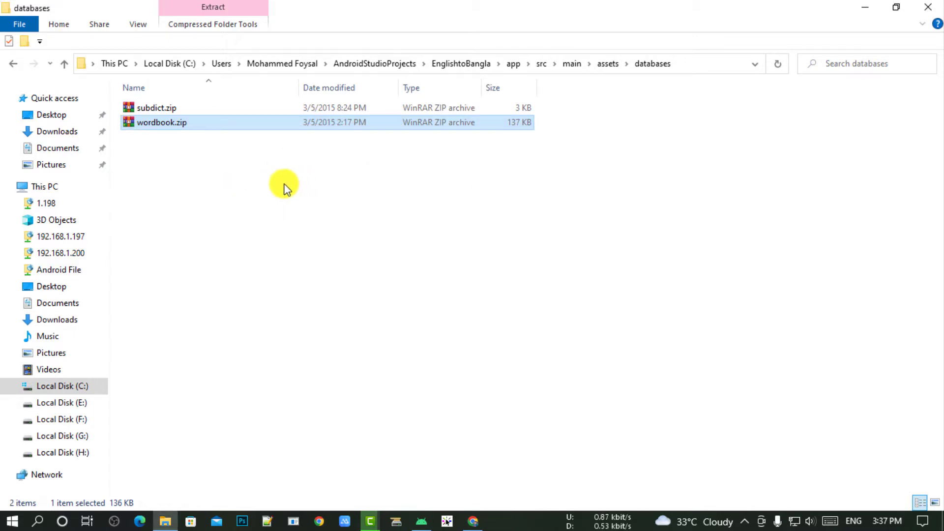
{"action": "right_click", "coordinate": [247, 195]}
{"action": "left_click", "coordinate": [278, 249]}
- Check the size and size on disk of wordbook.zip in its file properties, and close them
{"action": "left_click", "coordinate": [188, 124]}
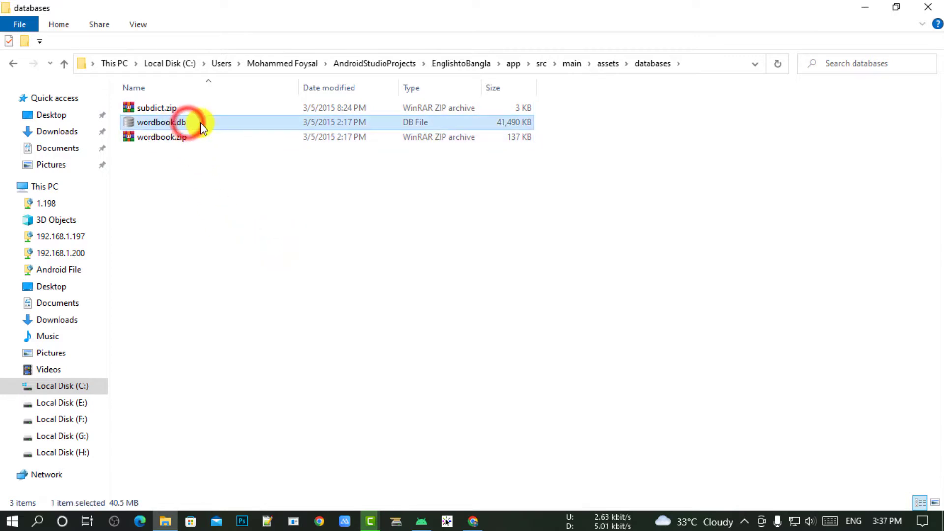
{"action": "right_click", "coordinate": [252, 127]}
{"action": "left_click", "coordinate": [175, 137]}
{"action": "right_click", "coordinate": [175, 136]}
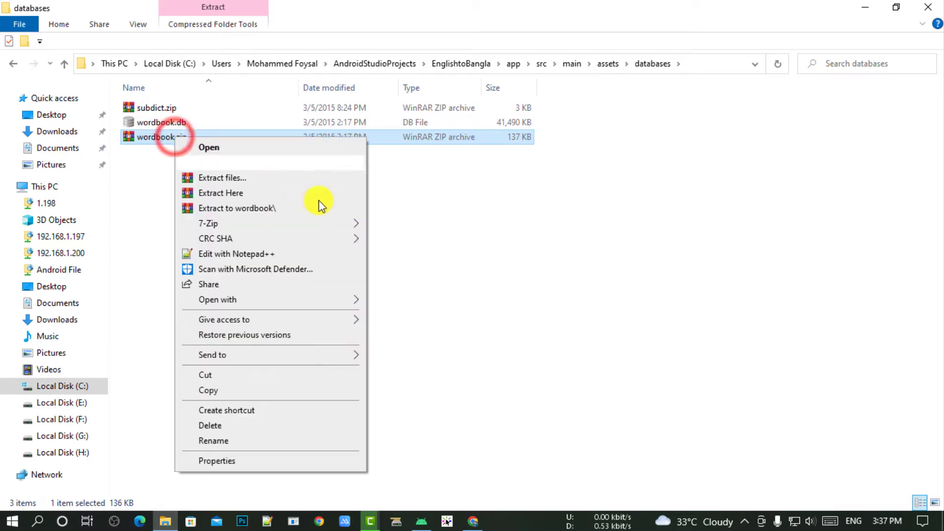
{"action": "left_click", "coordinate": [220, 459]}
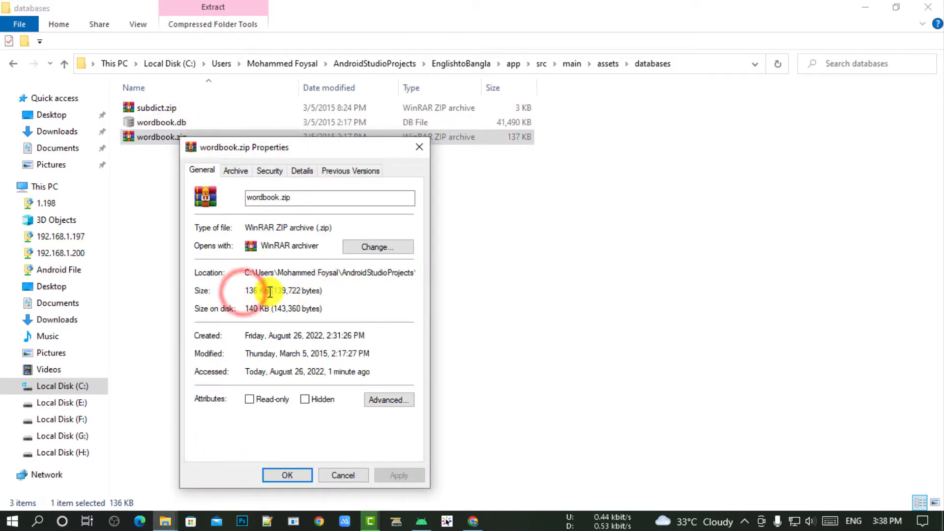
{"action": "left_click_drag", "start_coordinate": [272, 309], "coordinate": [223, 312]}
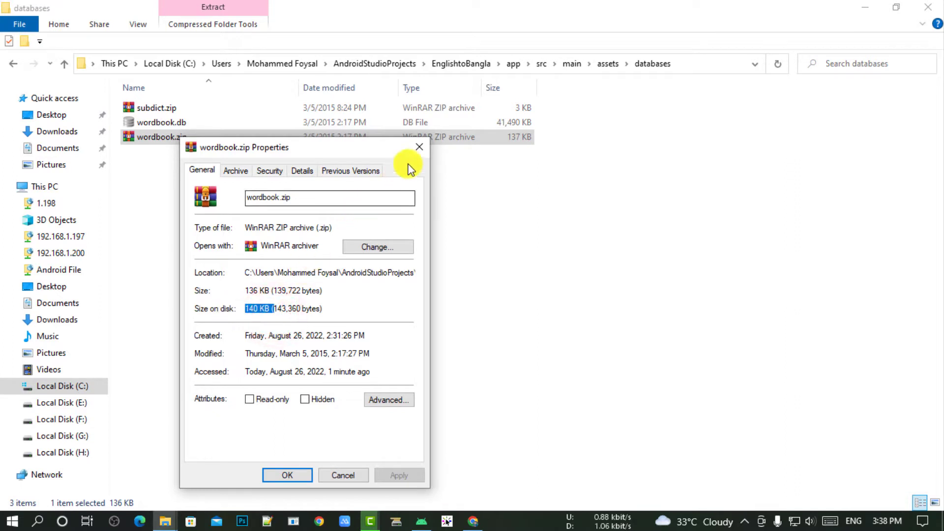
{"action": "left_click", "coordinate": [419, 146]}
{"action": "left_click", "coordinate": [390, 224]}
- Check the file size of the extracted wordbook.db in its properties, and close them
{"action": "right_click", "coordinate": [218, 123]}
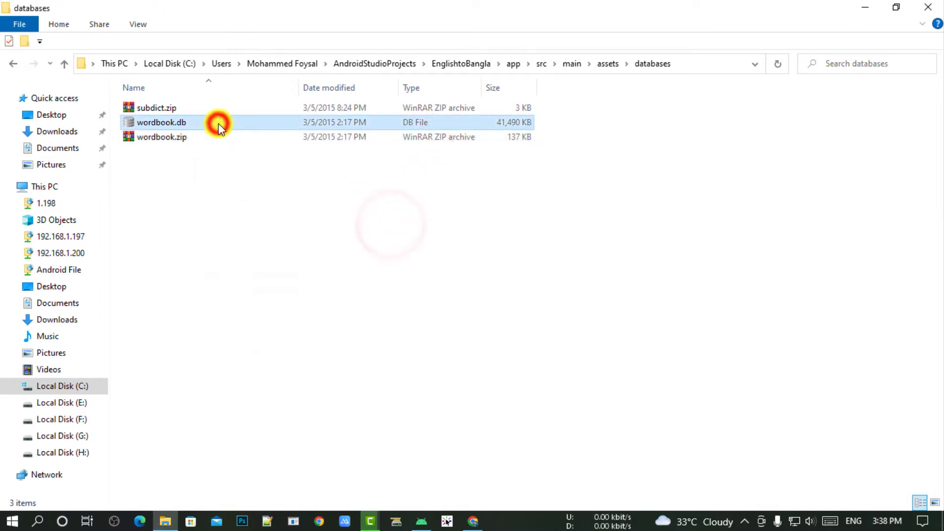
{"action": "left_click", "coordinate": [274, 449]}
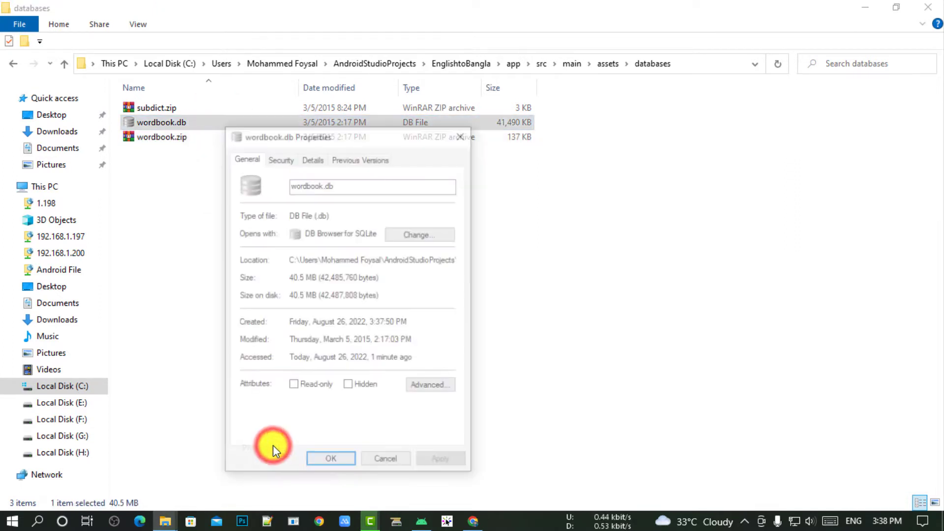
{"action": "left_click_drag", "start_coordinate": [288, 277], "coordinate": [267, 277]}
{"action": "left_click_drag", "start_coordinate": [365, 278], "coordinate": [362, 278]}
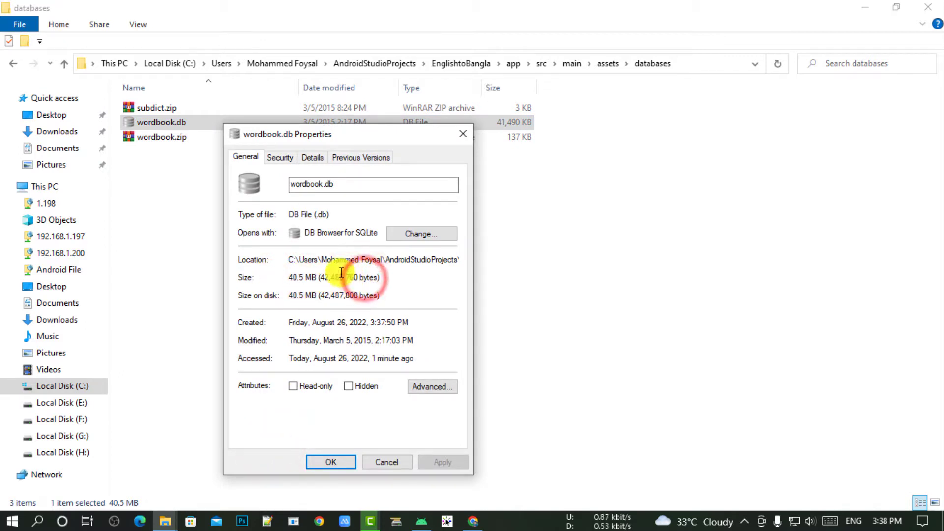
{"action": "left_click_drag", "start_coordinate": [291, 282], "coordinate": [338, 281]}
{"action": "left_click", "coordinate": [367, 281]}
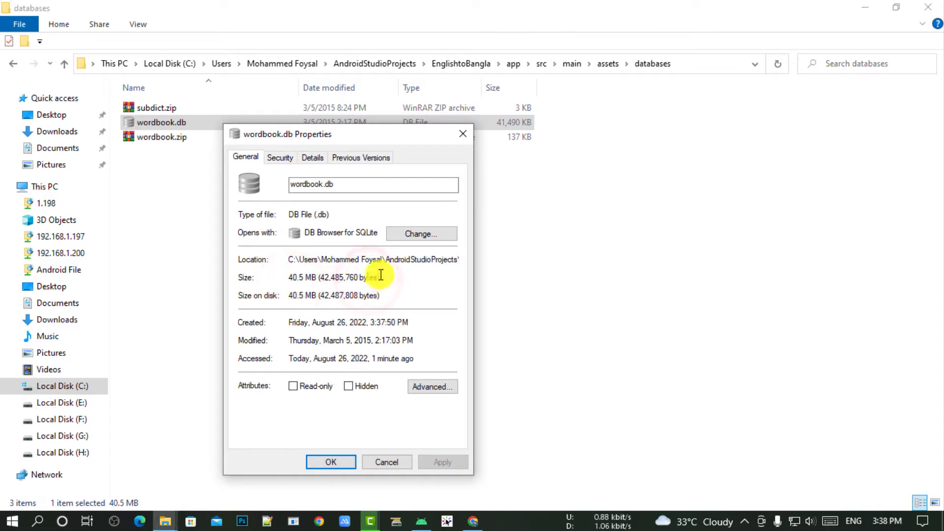
{"action": "left_click", "coordinate": [459, 132]}
{"action": "left_click", "coordinate": [265, 188]}
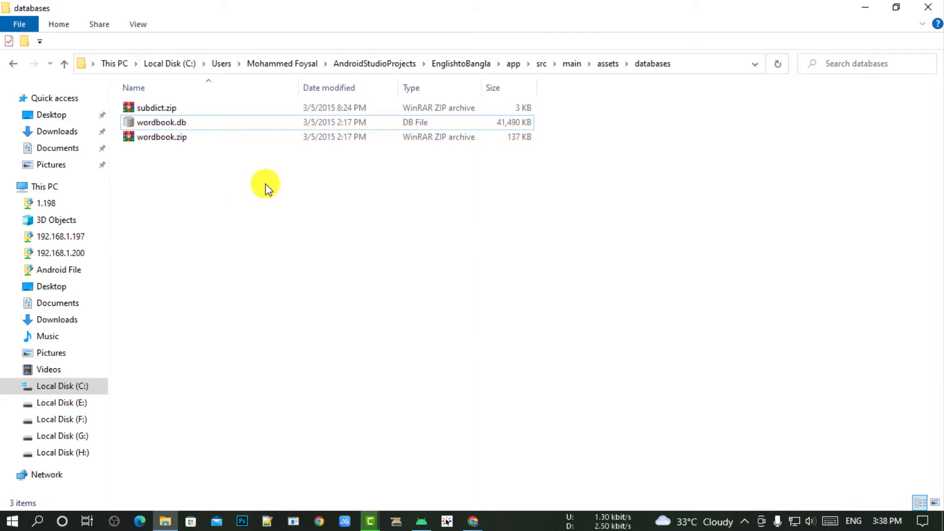
{"action": "right_click", "coordinate": [255, 192]}
{"action": "left_click", "coordinate": [288, 245]}
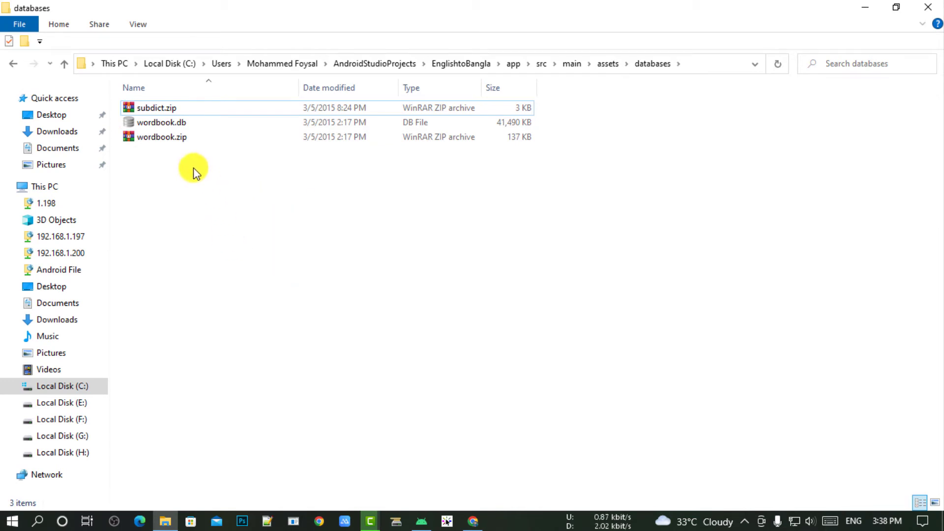
- Bring up the program choices for opening wordbook.db and look through the whole list of offered programs
{"action": "left_click", "coordinate": [180, 138]}
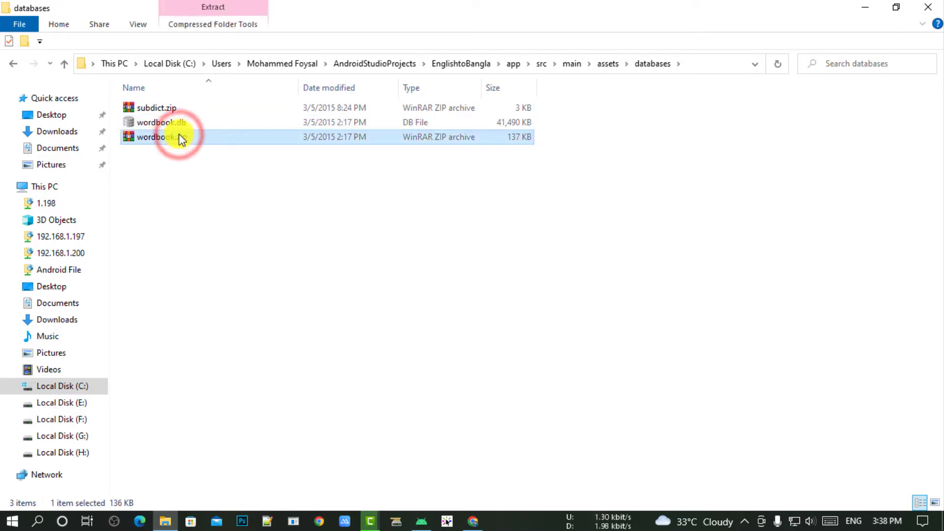
{"action": "left_click", "coordinate": [179, 123]}
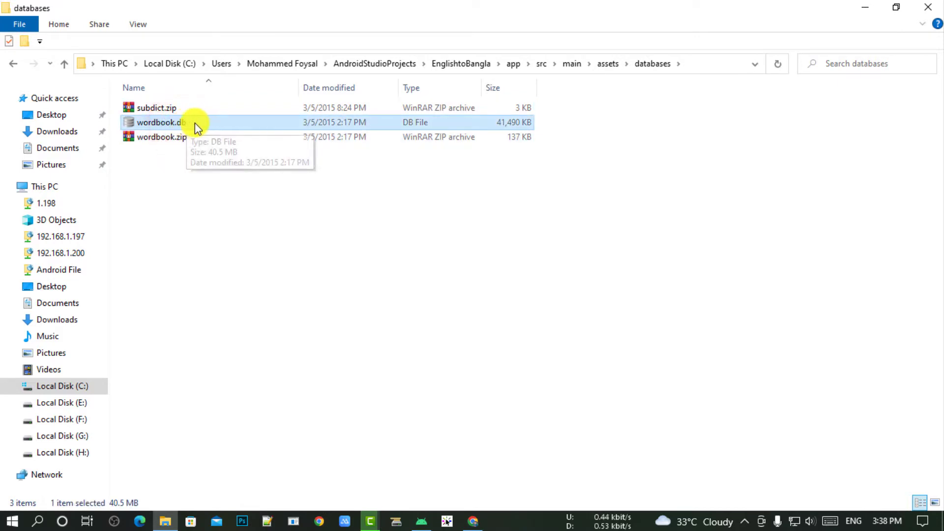
{"action": "right_click", "coordinate": [163, 122]}
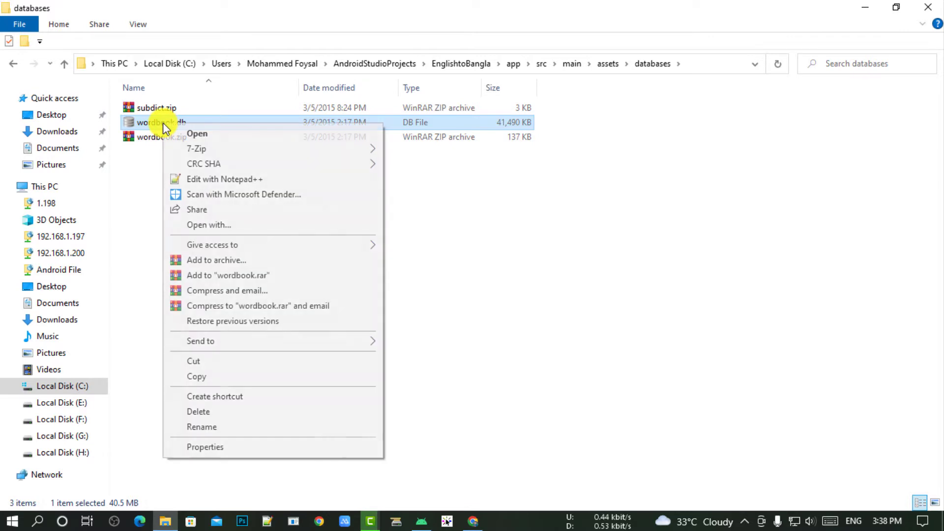
{"action": "left_click", "coordinate": [211, 225]}
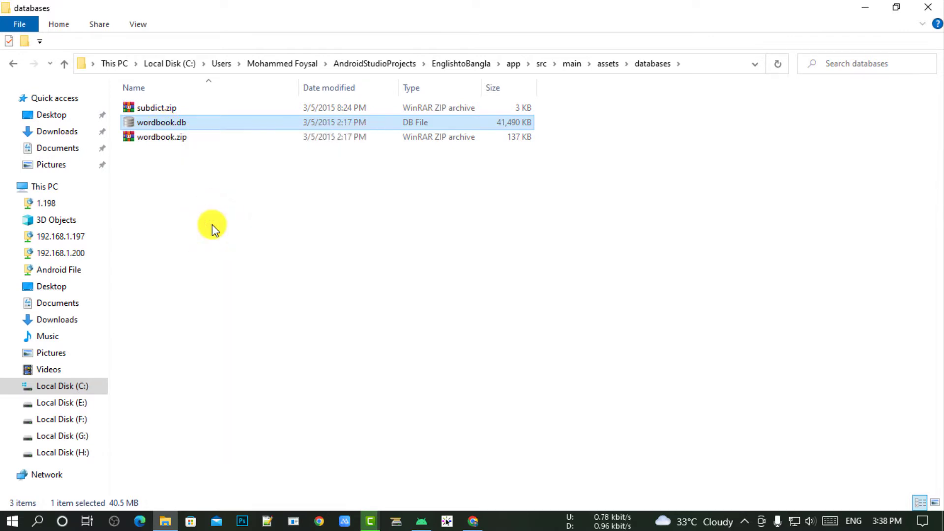
{"action": "left_click", "coordinate": [388, 303]}
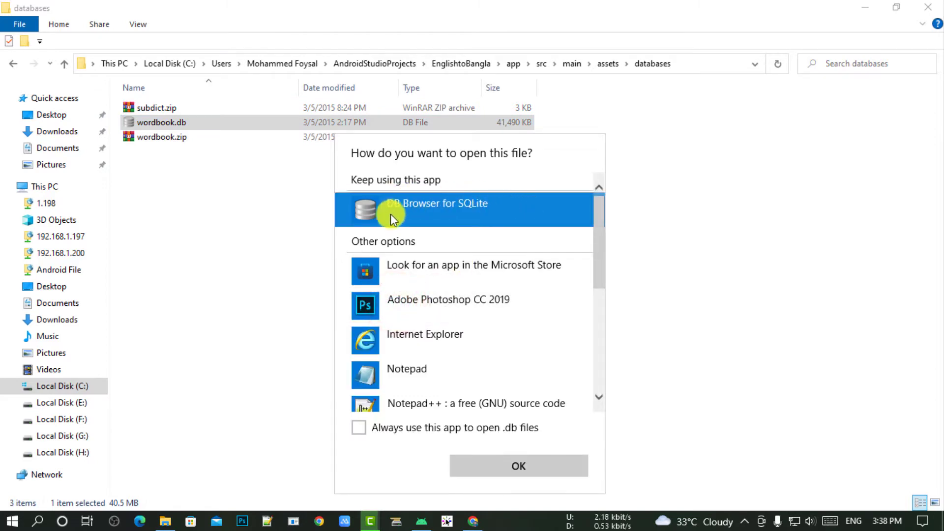
{"action": "scroll", "coordinate": [418, 209], "scroll_direction": "down", "scroll_amount": 1}
{"action": "scroll", "coordinate": [442, 205], "scroll_direction": "up", "scroll_amount": 1}
{"action": "scroll", "coordinate": [467, 204], "scroll_direction": "down", "scroll_amount": 4}
{"action": "scroll", "coordinate": [433, 305], "scroll_direction": "down", "scroll_amount": 3}
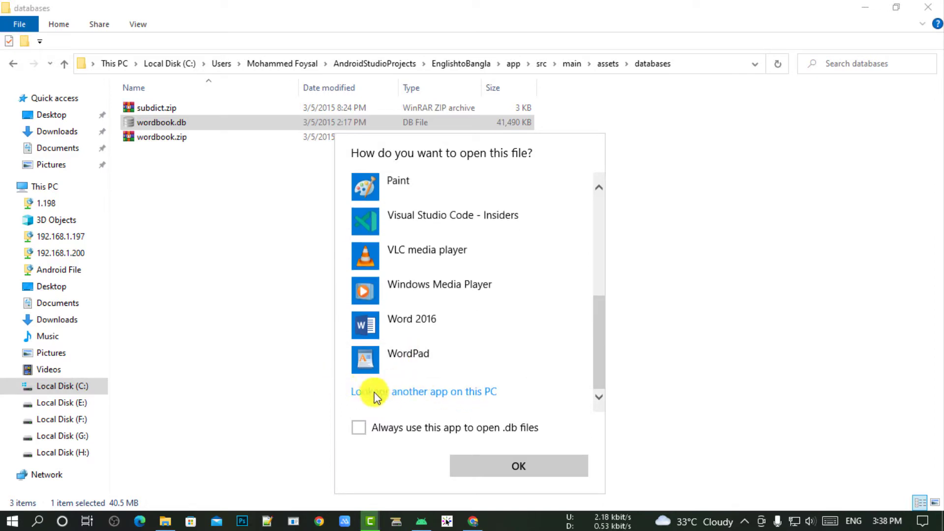
- Look for another app on this PC and select DB Browser for SQLite.exe in Program Files\DB Browser for SQLite
{"action": "left_click", "coordinate": [460, 392]}
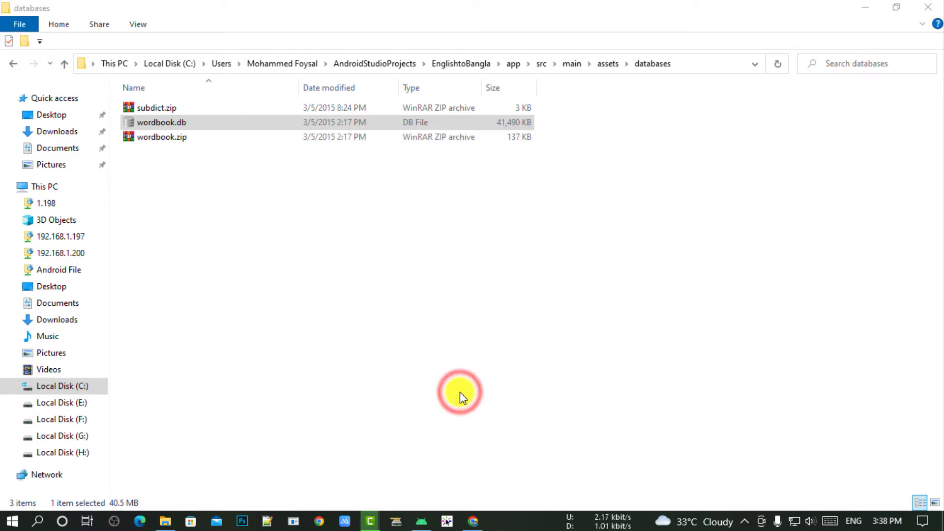
{"action": "scroll", "coordinate": [205, 137], "scroll_direction": "down", "scroll_amount": 1}
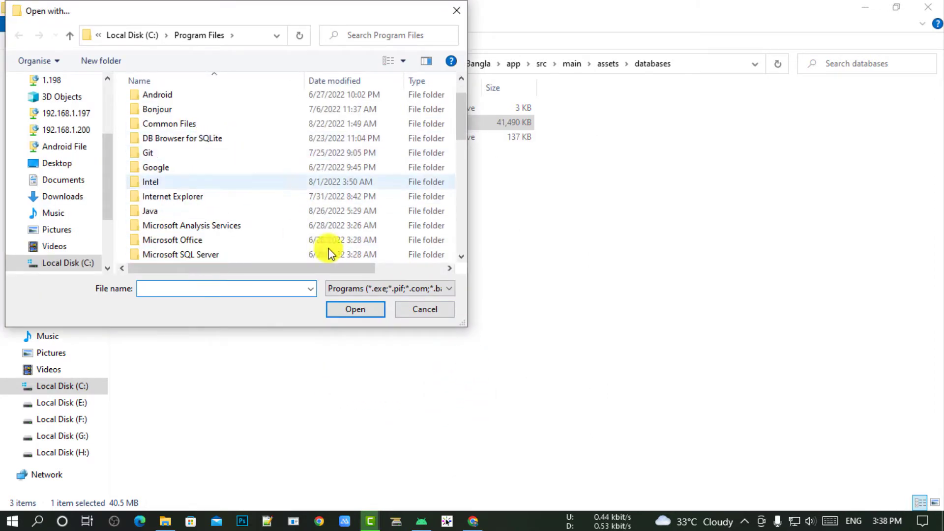
{"action": "left_click_drag", "start_coordinate": [462, 329], "coordinate": [708, 395]}
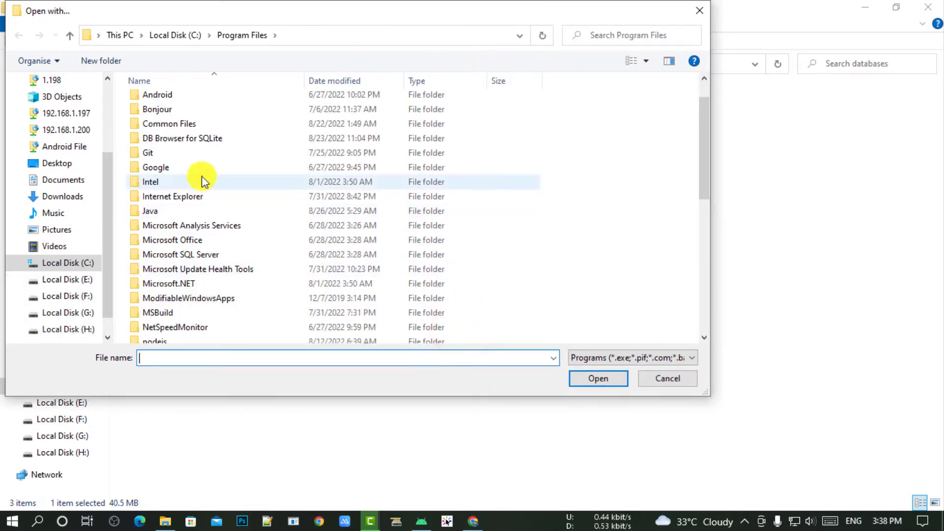
{"action": "double_click", "coordinate": [196, 139]}
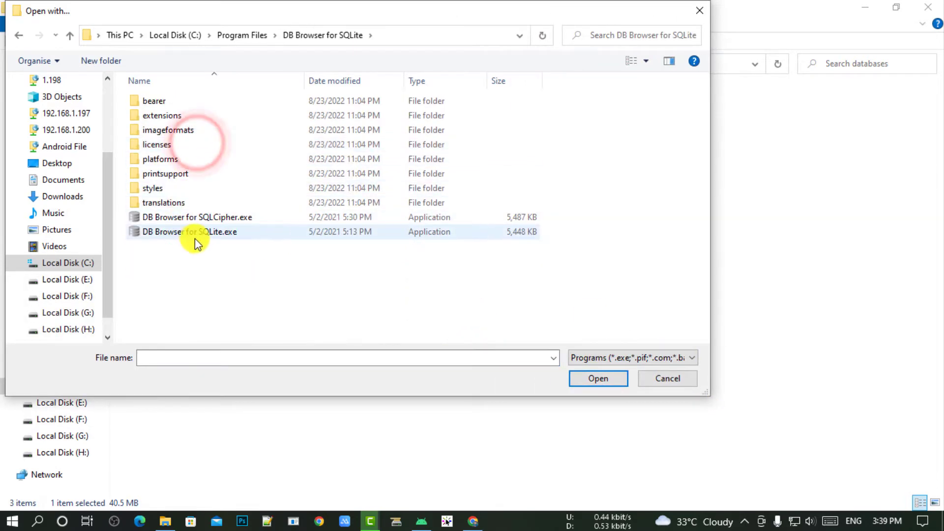
{"action": "left_click", "coordinate": [219, 235]}
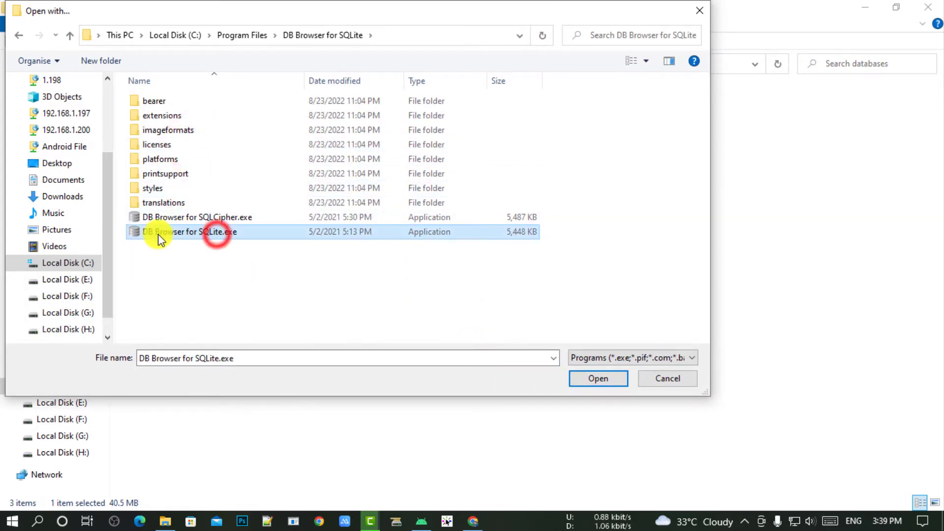
- Go back up to Local Disk (C:), reopen Program Files and look through its program folders
{"action": "left_click", "coordinate": [71, 35]}
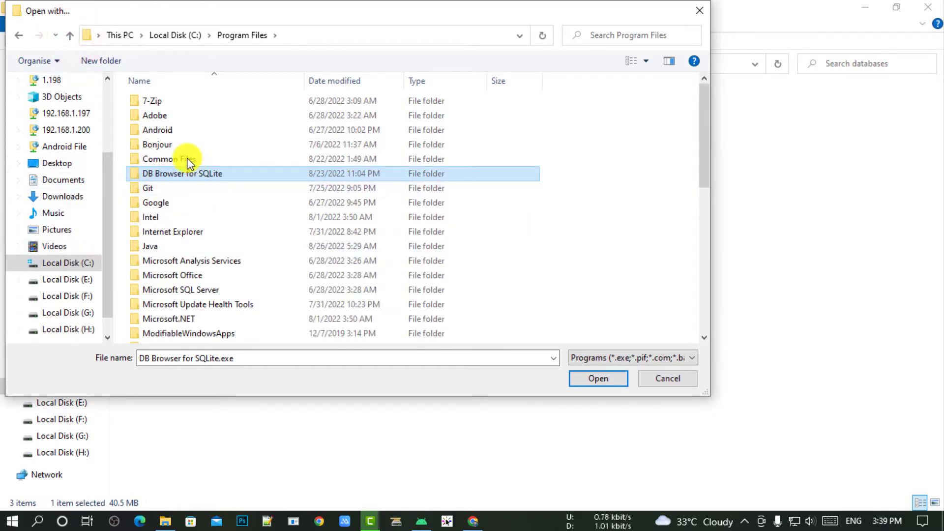
{"action": "left_click", "coordinate": [72, 36]}
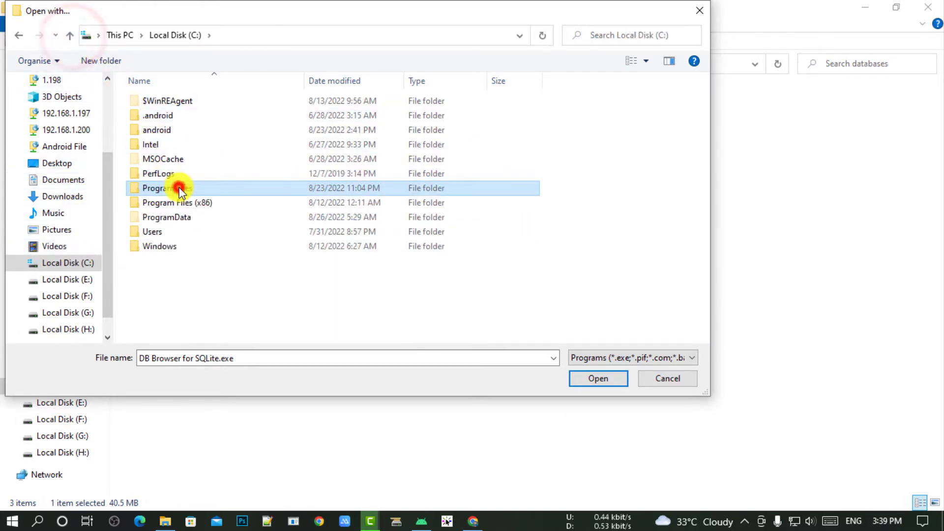
{"action": "double_click", "coordinate": [179, 186]}
{"action": "scroll", "coordinate": [196, 231], "scroll_direction": "down", "scroll_amount": 4}
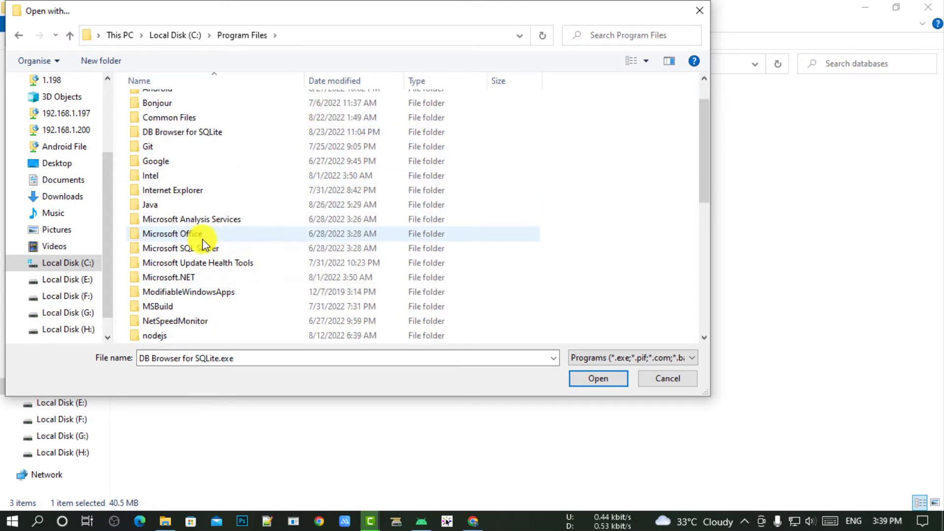
{"action": "scroll", "coordinate": [216, 187], "scroll_direction": "down", "scroll_amount": 1}
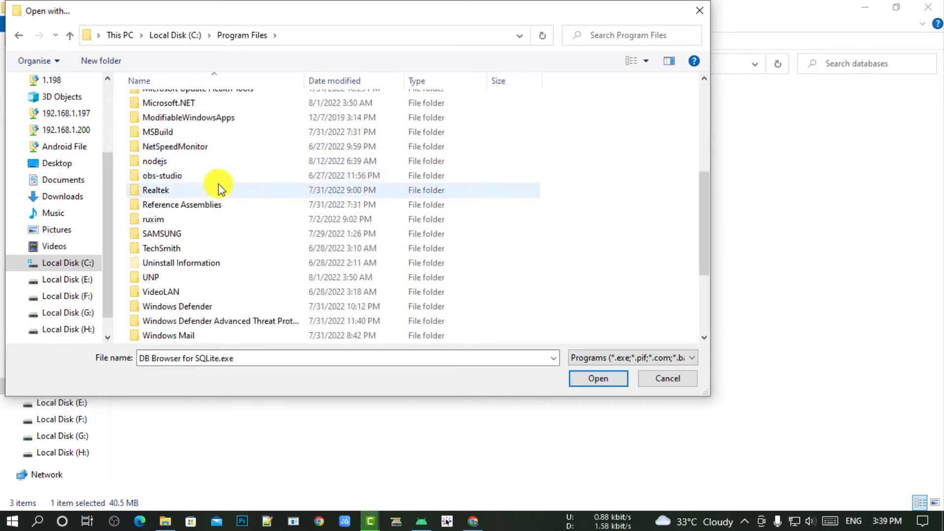
{"action": "scroll", "coordinate": [192, 186], "scroll_direction": "up", "scroll_amount": 5}
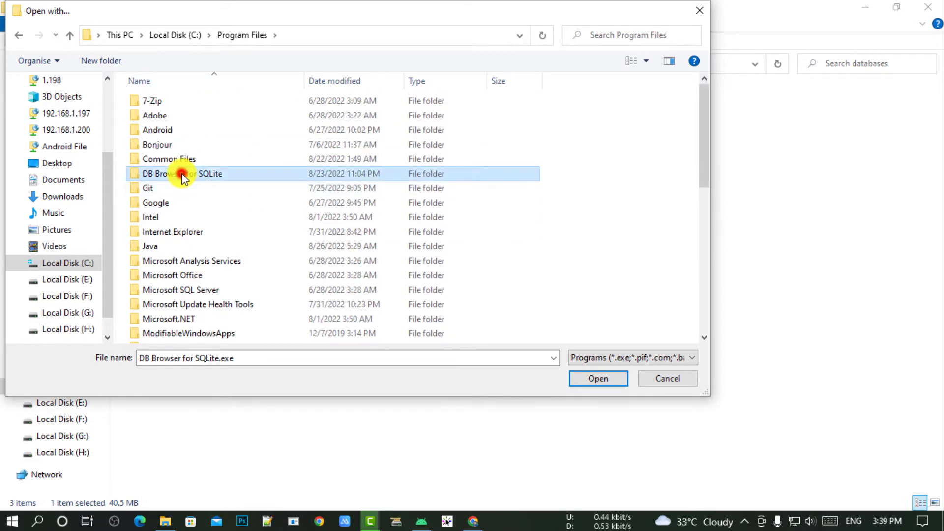
- Choose DB Browser for SQLite.exe from the DB Browser for SQLite folder as the program for opening wordbook.db
{"action": "double_click", "coordinate": [182, 174]}
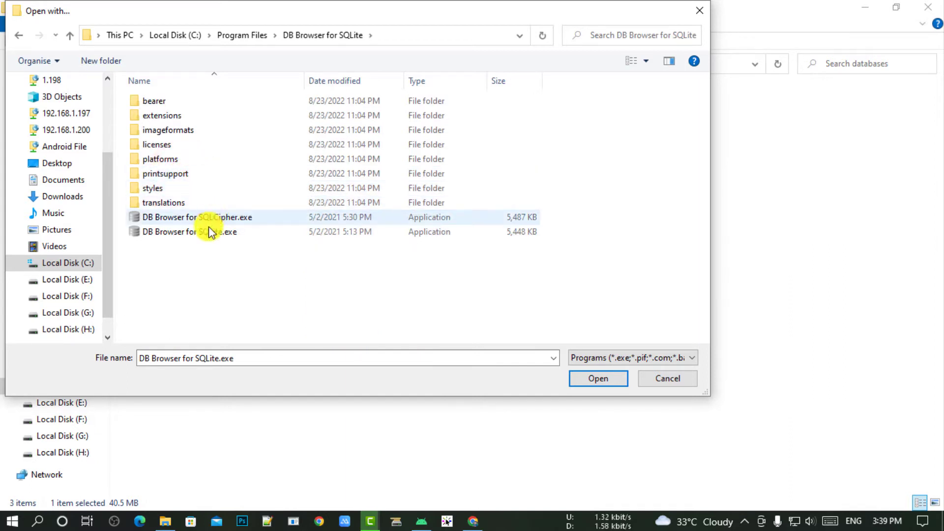
{"action": "left_click", "coordinate": [172, 231]}
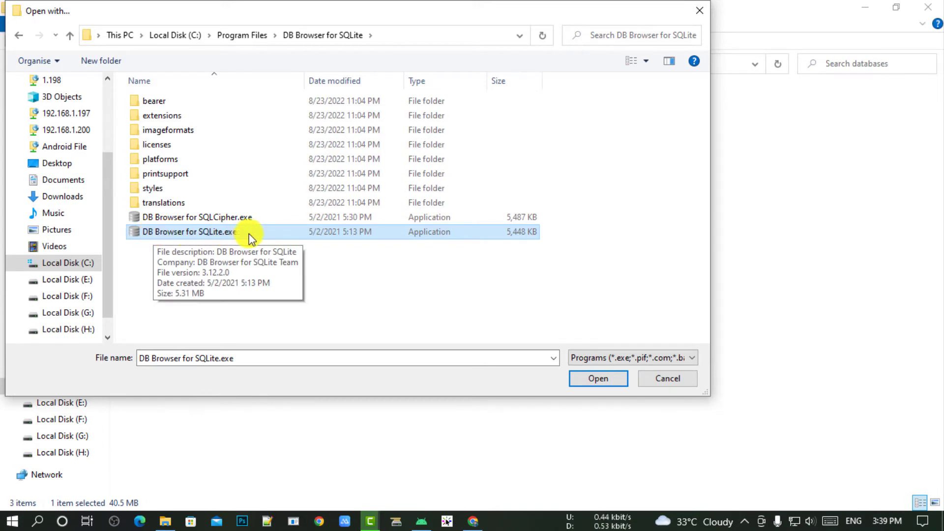
{"action": "left_click", "coordinate": [597, 378]}
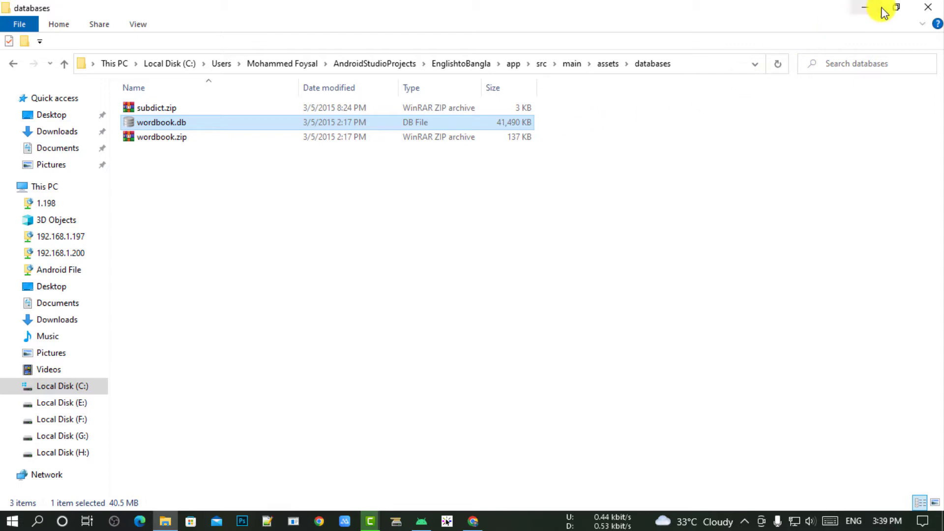
- Minimize the open windows to reach the desktop with the DB Browser (SQLite) shortcut
{"action": "left_click", "coordinate": [861, 10]}
{"action": "left_click", "coordinate": [857, 11]}
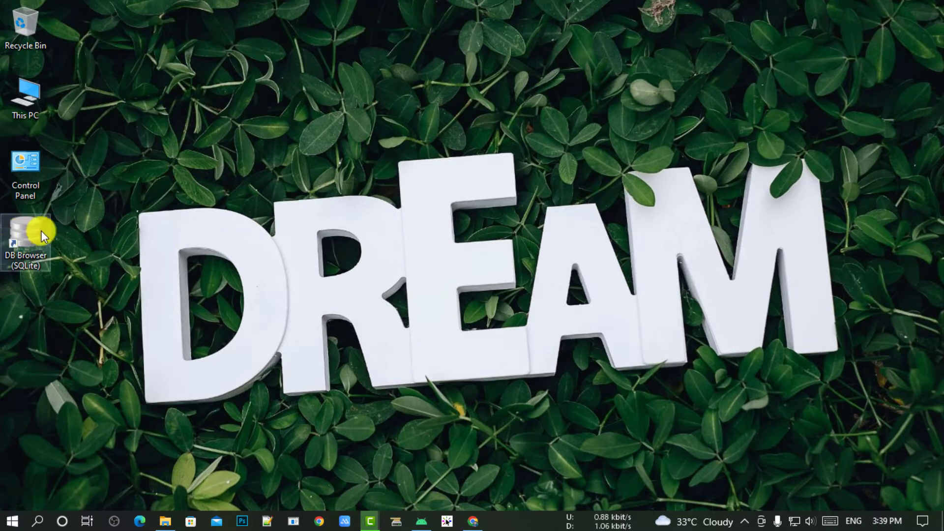
{"action": "right_click", "coordinate": [353, 99]}
{"action": "left_click", "coordinate": [402, 140]}
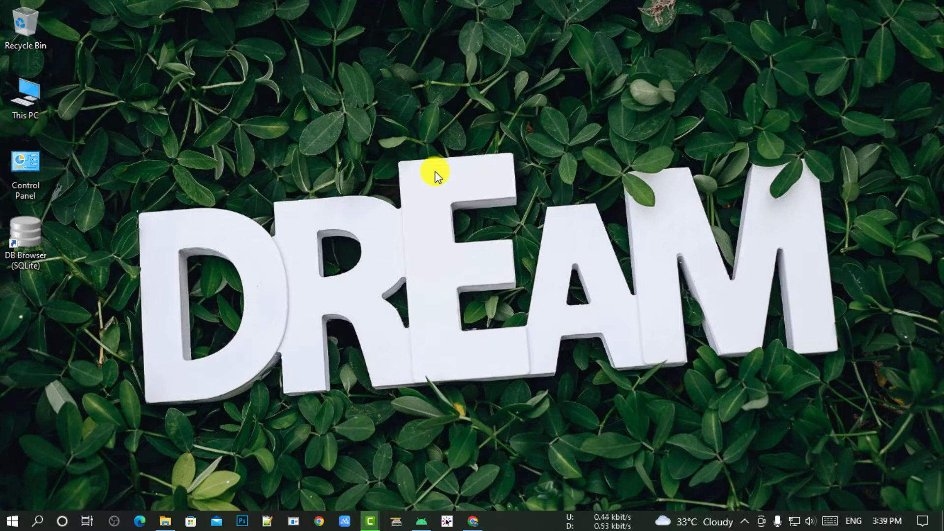
{"action": "right_click", "coordinate": [329, 81]}
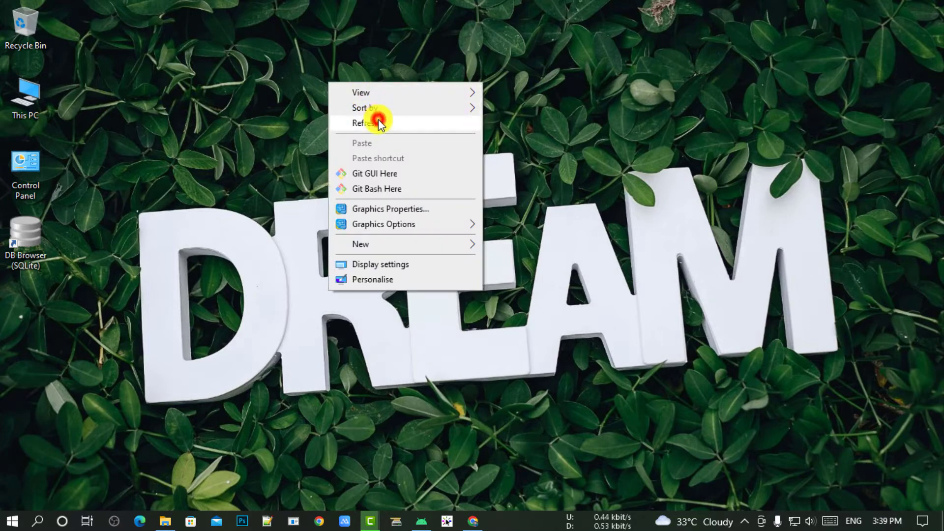
{"action": "left_click", "coordinate": [379, 119]}
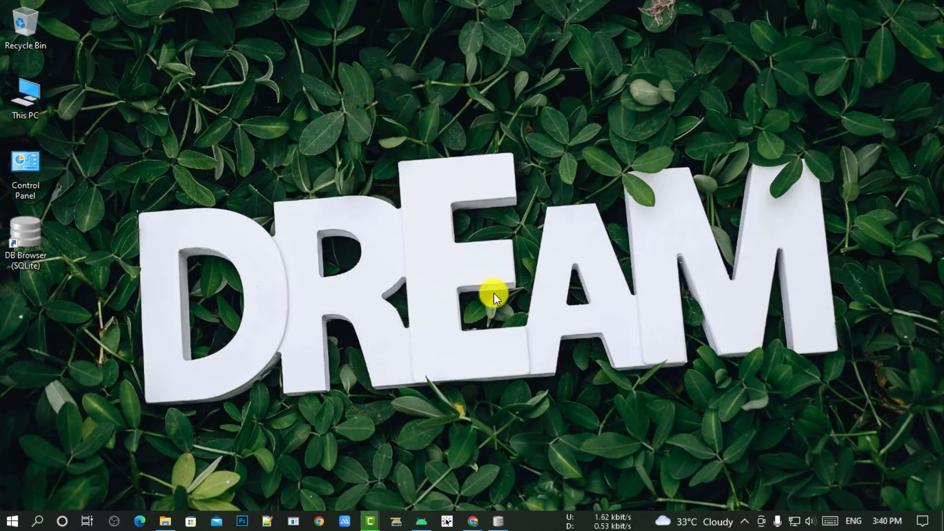
- Switch to DB Browser for SQLite and expand the wordbook table to examine its fields
{"action": "left_click", "coordinate": [497, 521]}
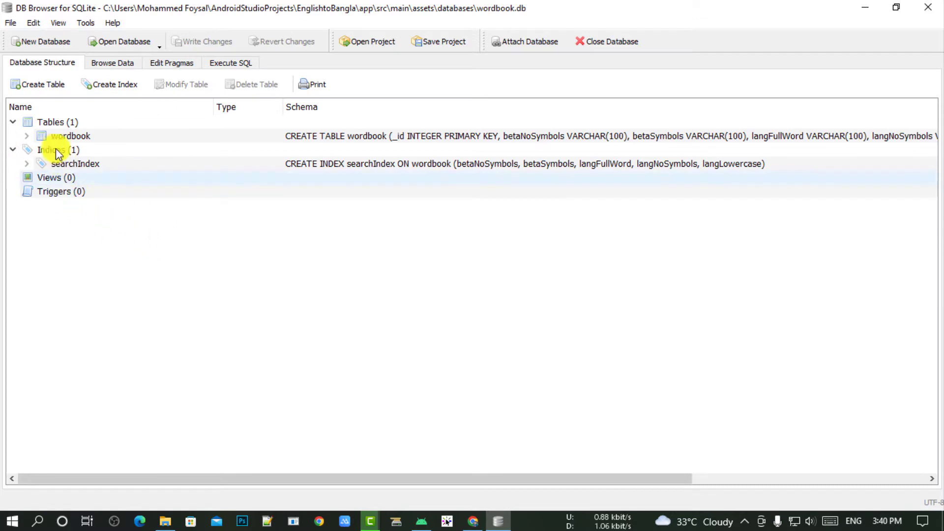
{"action": "left_click", "coordinate": [27, 136]}
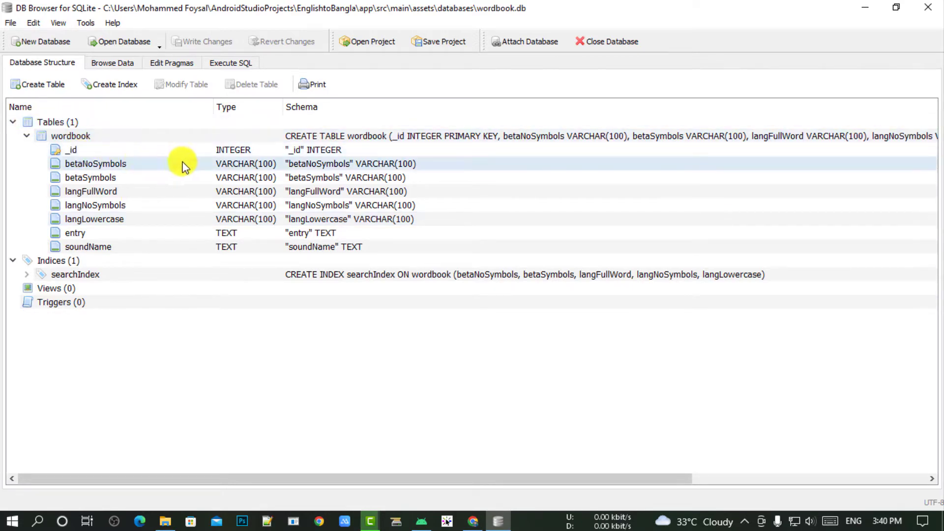
{"action": "left_click", "coordinate": [101, 165]}
{"action": "left_click", "coordinate": [102, 192]}
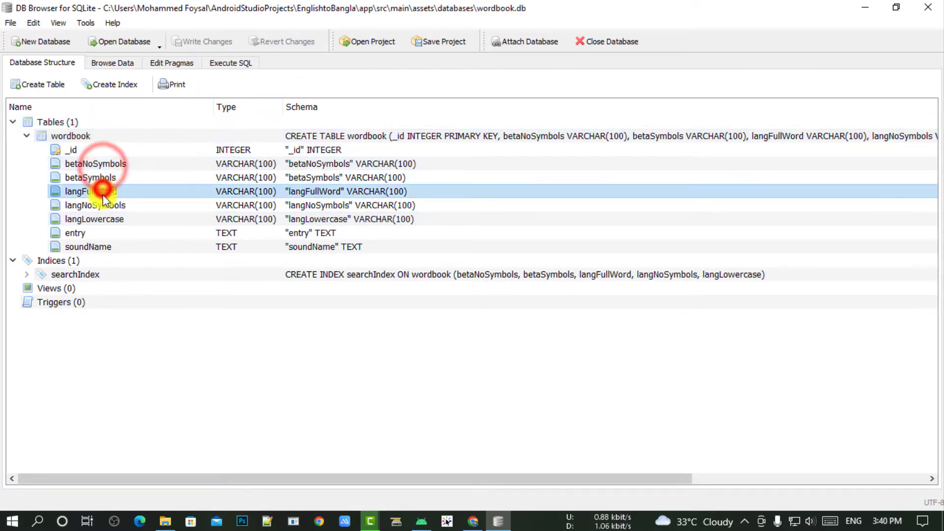
{"action": "left_click", "coordinate": [101, 217]}
{"action": "left_click", "coordinate": [95, 230]}
{"action": "left_click", "coordinate": [91, 162]}
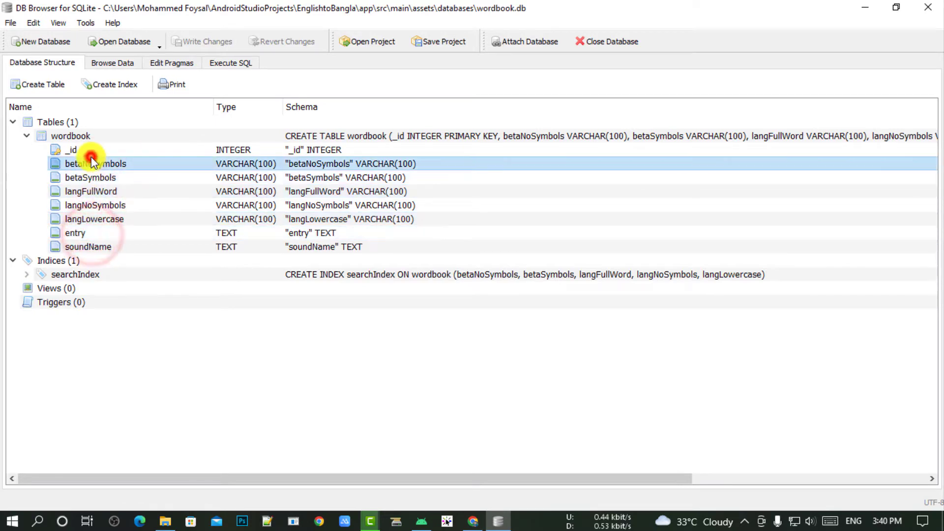
{"action": "left_click", "coordinate": [93, 150]}
{"action": "left_click", "coordinate": [74, 135]}
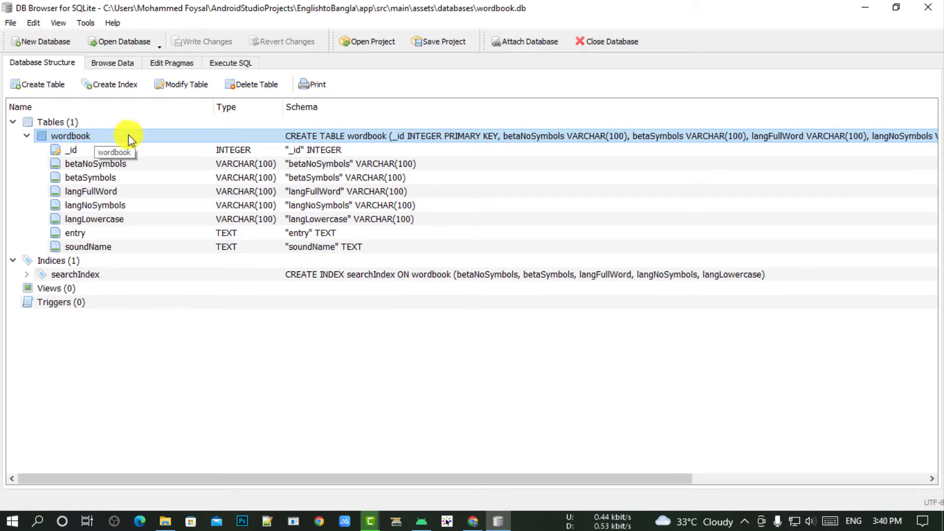
- Go through the wordbook table's fields again, from betaNoSymbols down to soundName
{"action": "left_click", "coordinate": [108, 158]}
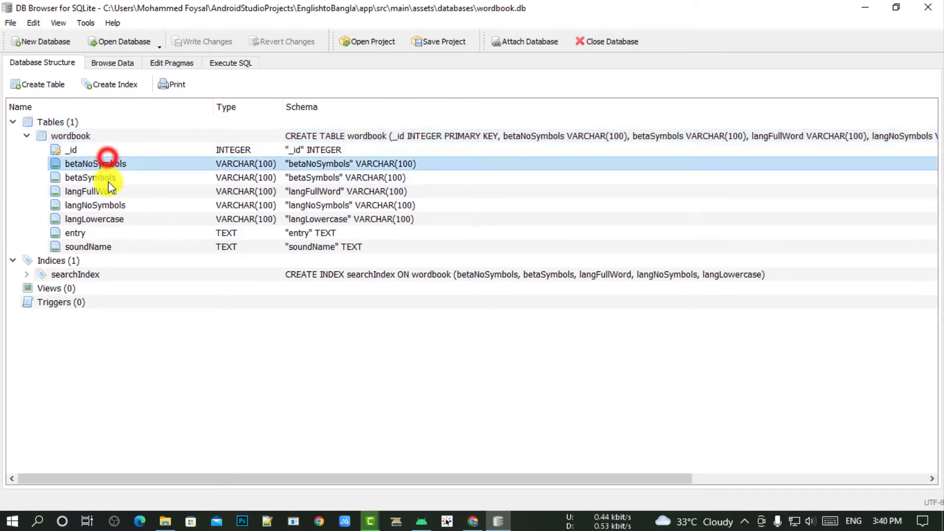
{"action": "left_click", "coordinate": [93, 246]}
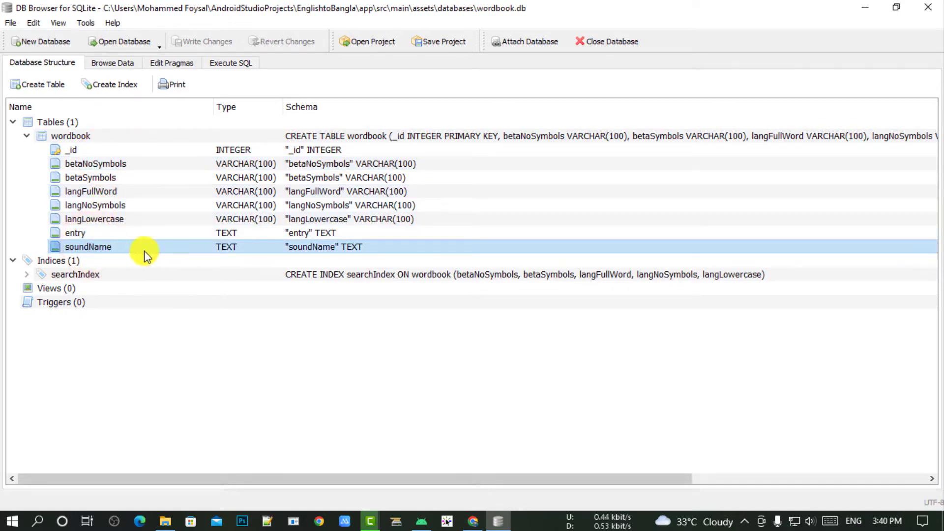
{"action": "left_click", "coordinate": [112, 234]}
{"action": "left_click", "coordinate": [122, 166]}
{"action": "left_click", "coordinate": [113, 191]}
{"action": "left_click", "coordinate": [106, 220]}
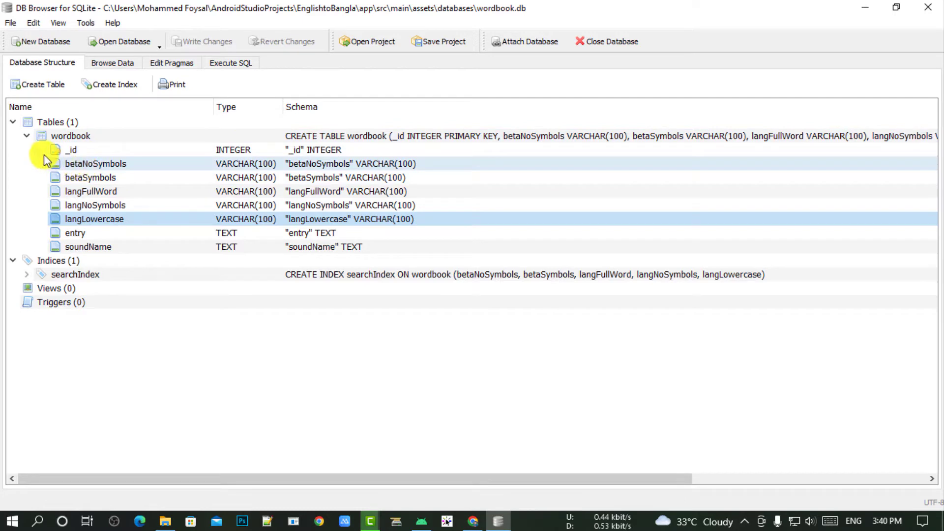
{"action": "left_click", "coordinate": [27, 135]}
{"action": "left_click", "coordinate": [26, 136]}
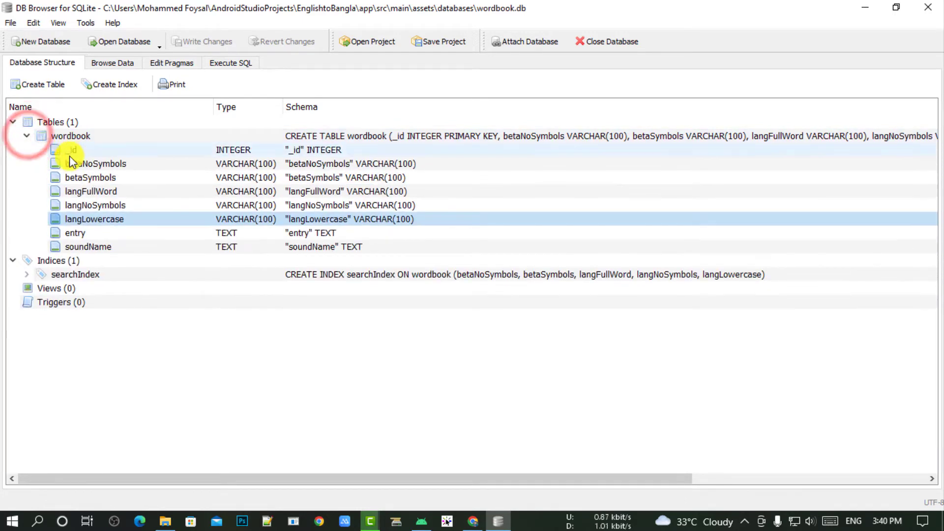
{"action": "left_click", "coordinate": [75, 177]}
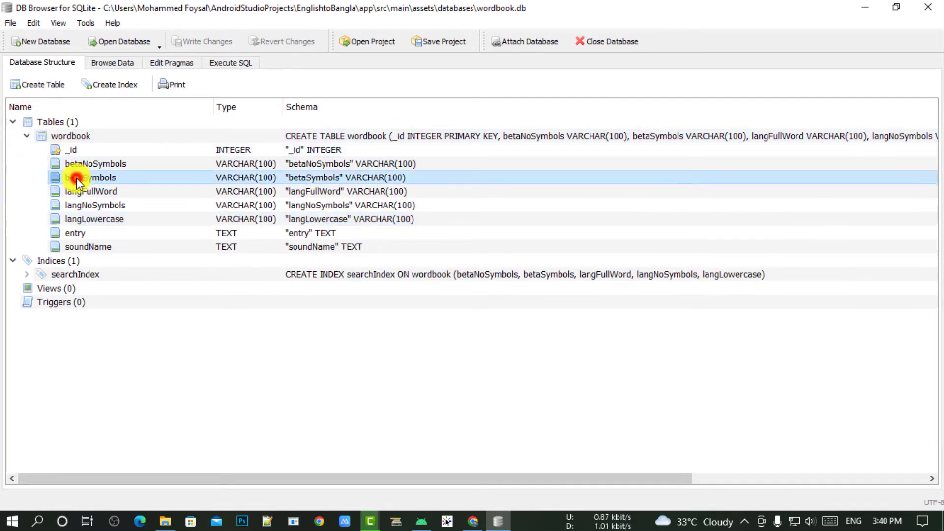
- Browse the wordbook table's data and examine the betaNoSymbols and betaSymbols columns
{"action": "left_click", "coordinate": [115, 65]}
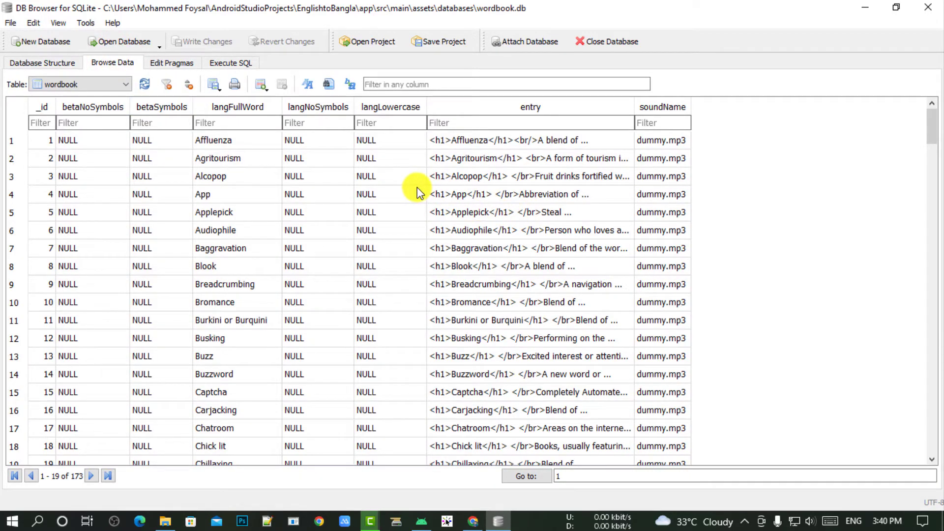
{"action": "left_click", "coordinate": [82, 147]}
{"action": "left_click", "coordinate": [85, 185]}
{"action": "left_click", "coordinate": [84, 207]}
{"action": "left_click", "coordinate": [78, 226]}
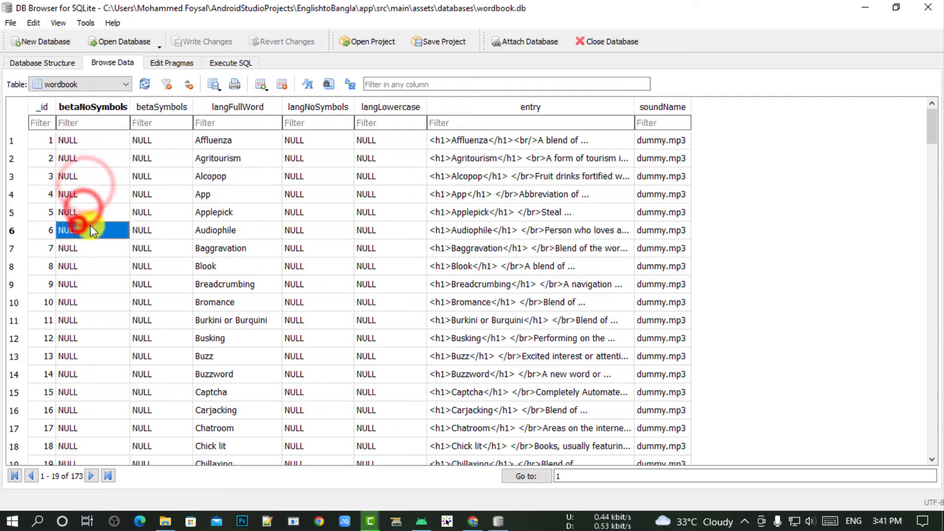
{"action": "left_click", "coordinate": [157, 145]}
{"action": "left_click", "coordinate": [160, 194]}
{"action": "left_click", "coordinate": [147, 212]}
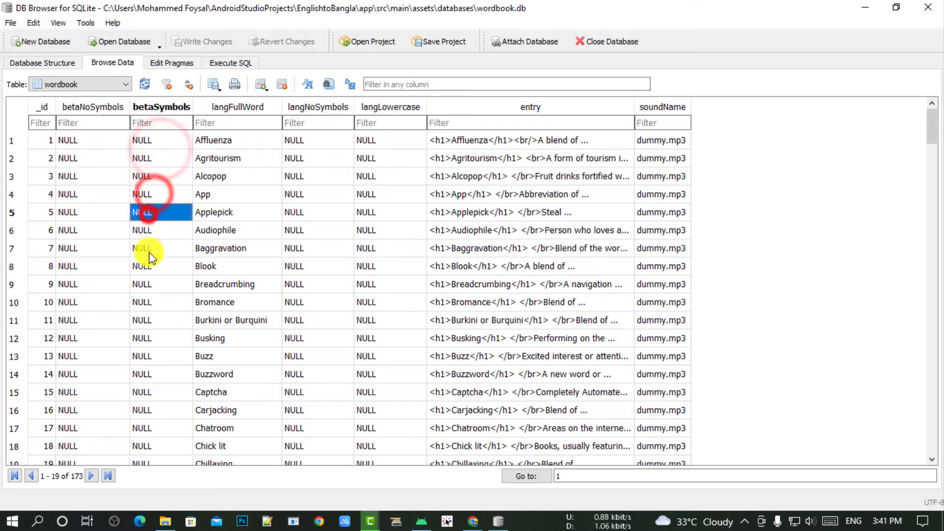
{"action": "left_click", "coordinate": [148, 266]}
- Sort the wordbook records by langFullWord in ascending order and look through the words in that column
{"action": "left_click", "coordinate": [216, 176]}
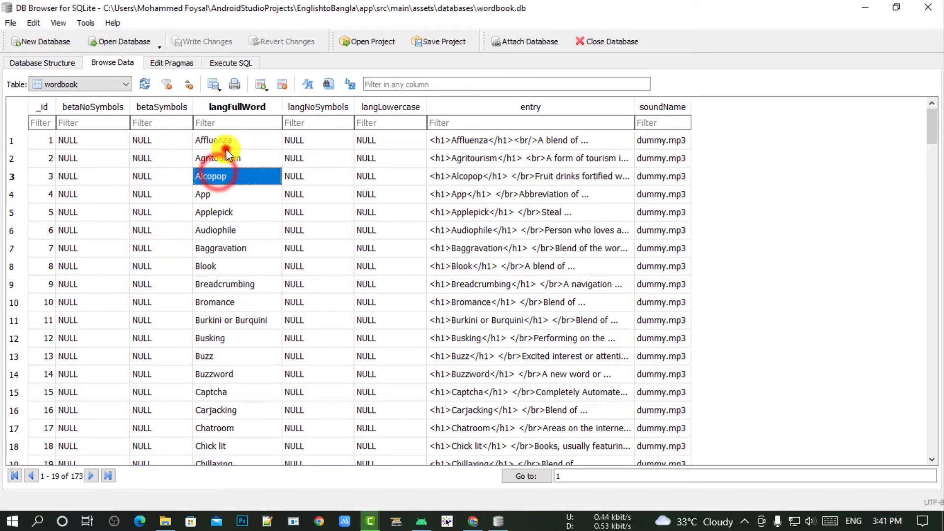
{"action": "left_click", "coordinate": [224, 144]}
{"action": "left_click", "coordinate": [221, 158]}
{"action": "left_click", "coordinate": [220, 194]}
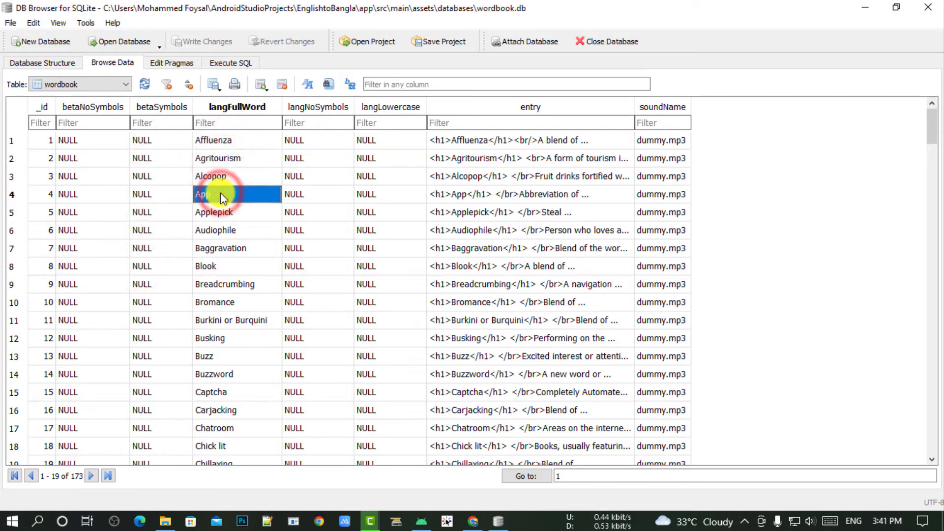
{"action": "key", "text": "Up"}
{"action": "left_click", "coordinate": [218, 231]}
{"action": "left_click", "coordinate": [220, 265]}
{"action": "left_click", "coordinate": [216, 301]}
{"action": "scroll", "coordinate": [219, 275], "scroll_direction": "down", "scroll_amount": 4}
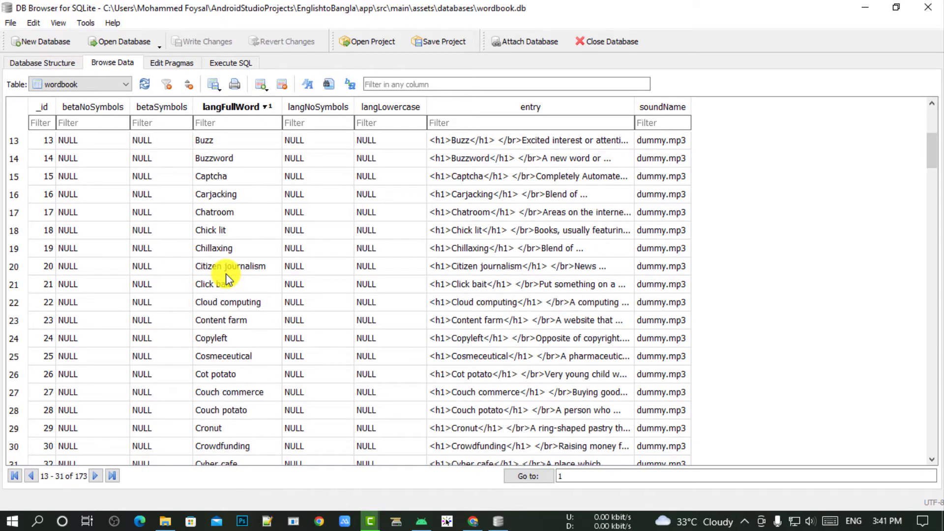
{"action": "scroll", "coordinate": [226, 275], "scroll_direction": "down", "scroll_amount": 2}
{"action": "left_click", "coordinate": [219, 266]}
{"action": "left_click", "coordinate": [219, 302]}
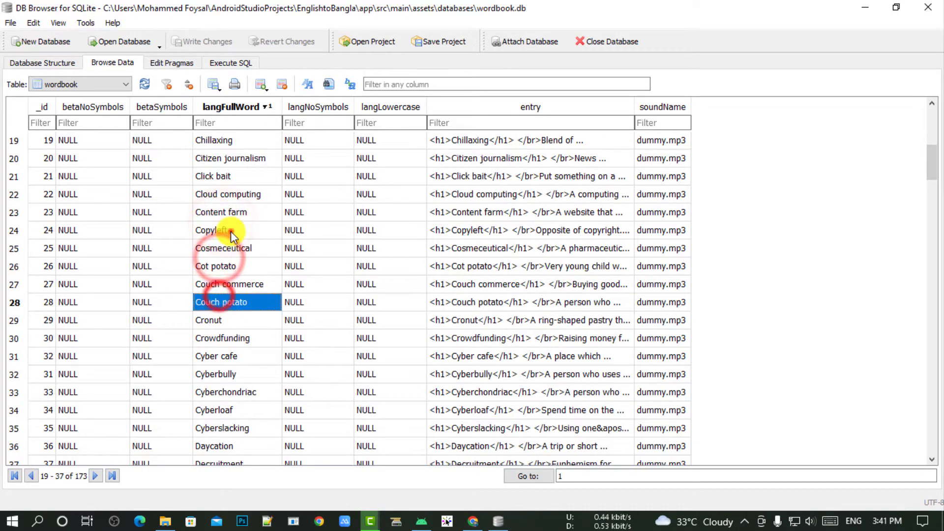
{"action": "left_click", "coordinate": [219, 230]}
- Examine the HTML definitions in the entry column across the wordbook records
{"action": "left_click", "coordinate": [538, 230]}
{"action": "left_click", "coordinate": [539, 266]}
{"action": "left_click", "coordinate": [536, 302]}
{"action": "left_click", "coordinate": [536, 320]}
{"action": "left_click", "coordinate": [538, 338]}
{"action": "left_click", "coordinate": [533, 356]}
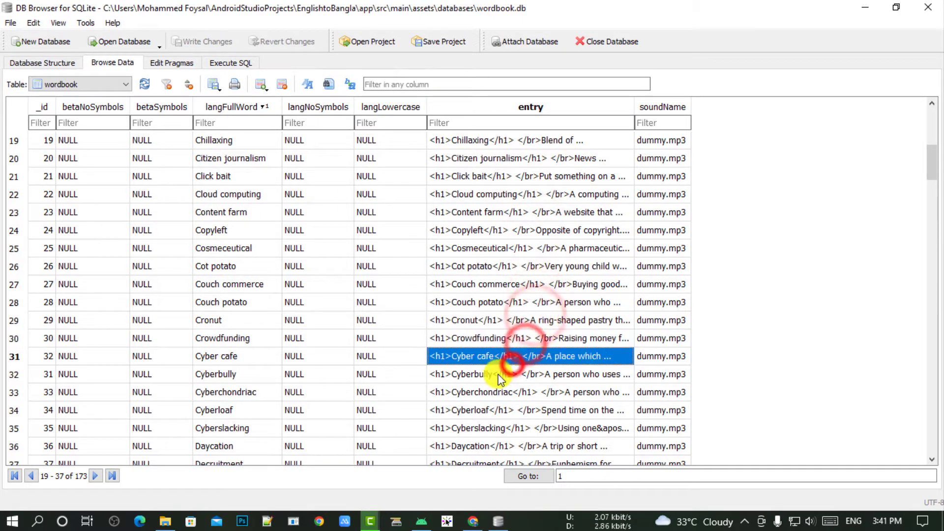
{"action": "scroll", "coordinate": [504, 320], "scroll_direction": "down", "scroll_amount": 4}
{"action": "left_click", "coordinate": [500, 303]}
{"action": "left_click", "coordinate": [501, 320]}
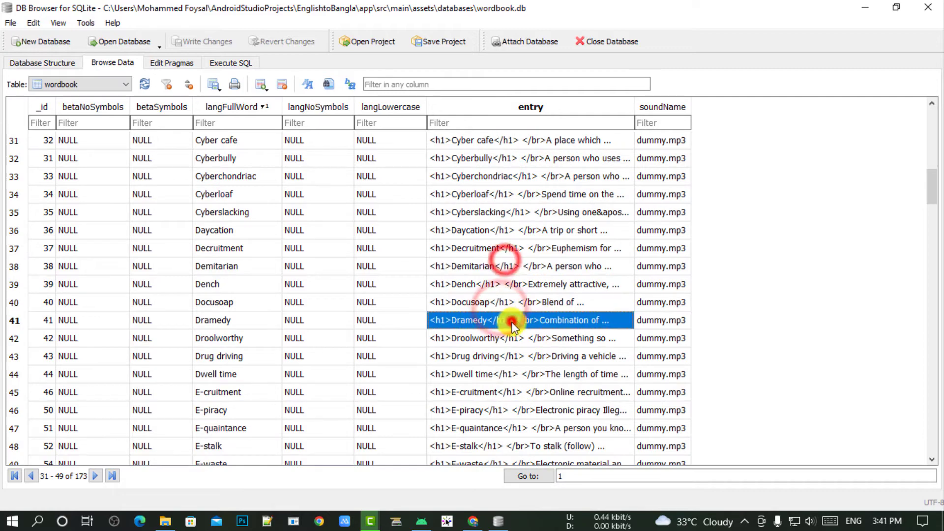
{"action": "scroll", "coordinate": [502, 295], "scroll_direction": "down", "scroll_amount": 5}
{"action": "left_click", "coordinate": [502, 238]}
{"action": "left_click", "coordinate": [500, 266]}
{"action": "left_click", "coordinate": [504, 322]}
{"action": "scroll", "coordinate": [525, 302], "scroll_direction": "down", "scroll_amount": 5}
{"action": "left_click", "coordinate": [525, 301]}
{"action": "left_click", "coordinate": [524, 194]}
- Examine the sound file names in the soundName column across the records
{"action": "left_click", "coordinate": [672, 141]}
{"action": "left_click", "coordinate": [670, 196]}
{"action": "left_click", "coordinate": [671, 248]}
{"action": "left_click", "coordinate": [672, 302]}
{"action": "scroll", "coordinate": [674, 293], "scroll_direction": "down", "scroll_amount": 2}
{"action": "scroll", "coordinate": [676, 285], "scroll_direction": "down", "scroll_amount": 3}
{"action": "left_click", "coordinate": [670, 212]}
{"action": "left_click", "coordinate": [672, 266]}
{"action": "left_click", "coordinate": [673, 284]}
{"action": "left_click", "coordinate": [672, 302]}
{"action": "left_click", "coordinate": [672, 320]}
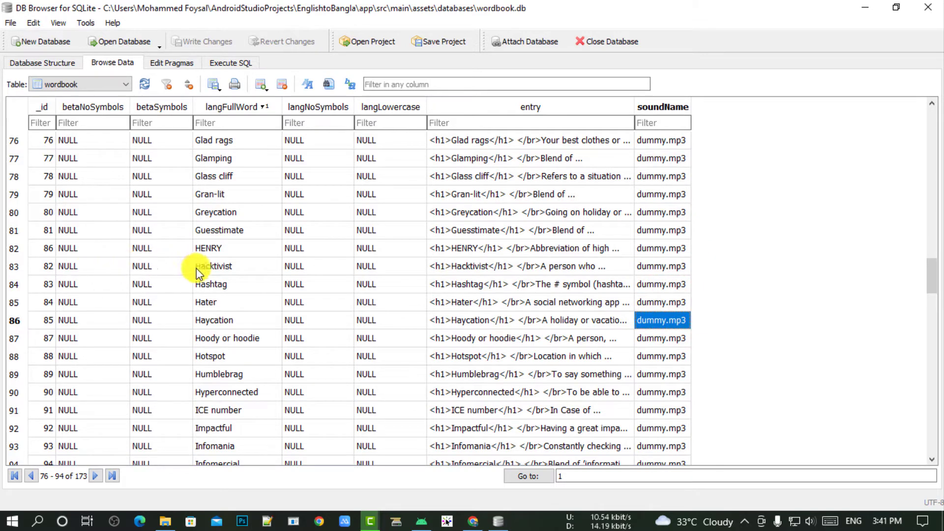
- Compare words with their soundName values, look through the records down to the last row, and return toward the first rows
{"action": "left_click", "coordinate": [223, 284]}
{"action": "left_click", "coordinate": [225, 338]}
{"action": "left_click", "coordinate": [661, 250]}
{"action": "left_click", "coordinate": [662, 196]}
{"action": "scroll", "coordinate": [661, 219], "scroll_direction": "down", "scroll_amount": 8}
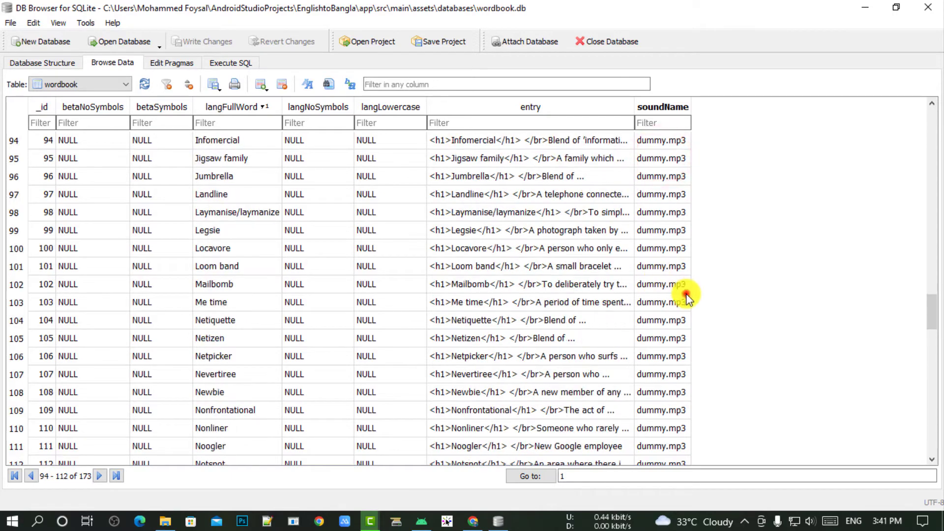
{"action": "scroll", "coordinate": [379, 295], "scroll_direction": "down", "scroll_amount": 15}
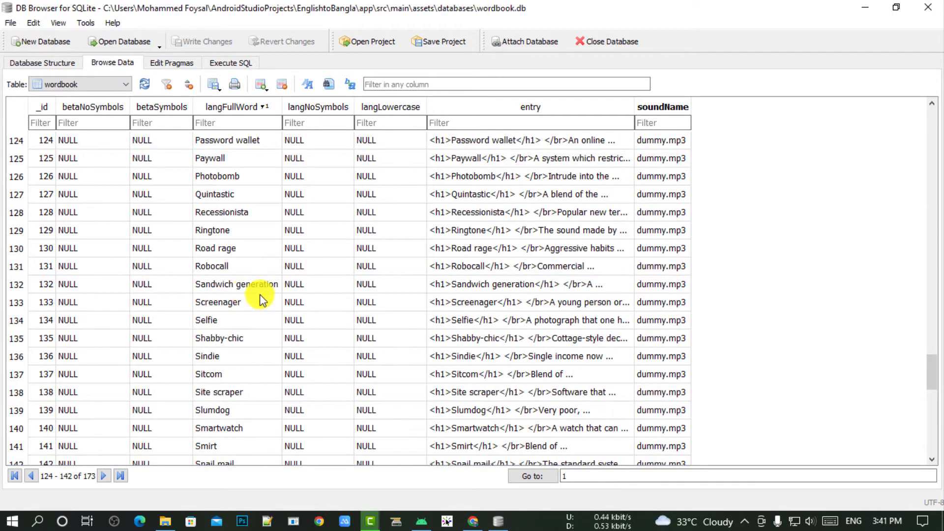
{"action": "scroll", "coordinate": [434, 295], "scroll_direction": "down", "scroll_amount": 4}
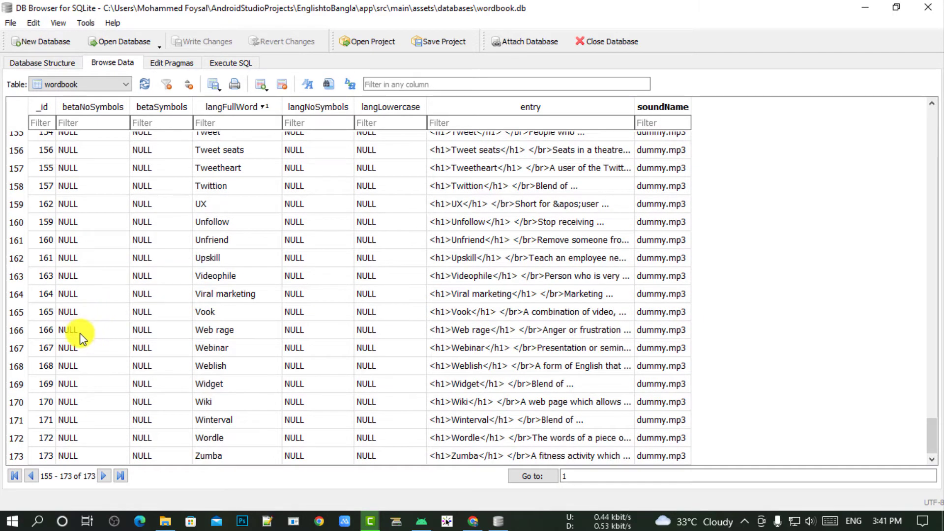
{"action": "scroll", "coordinate": [81, 336], "scroll_direction": "up", "scroll_amount": 5}
{"action": "scroll", "coordinate": [81, 336], "scroll_direction": "up", "scroll_amount": 1}
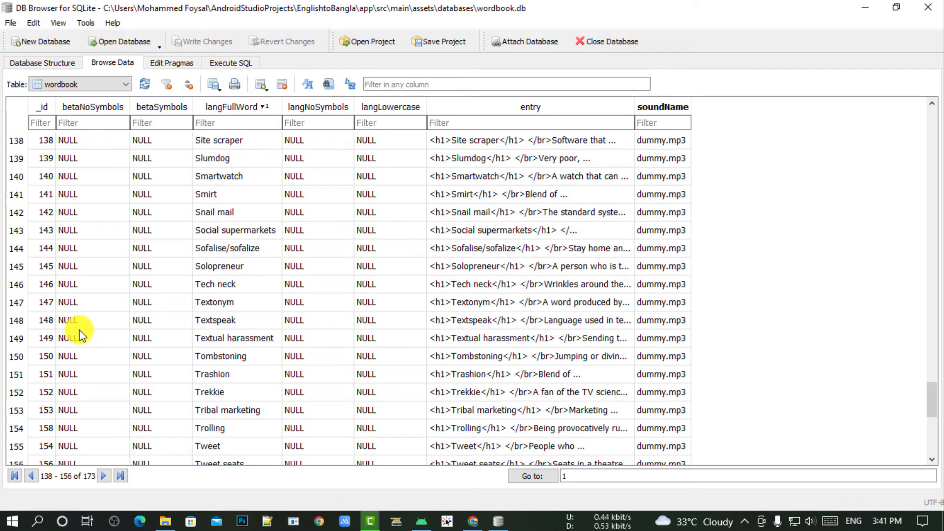
{"action": "scroll", "coordinate": [78, 329], "scroll_direction": "down", "scroll_amount": 6}
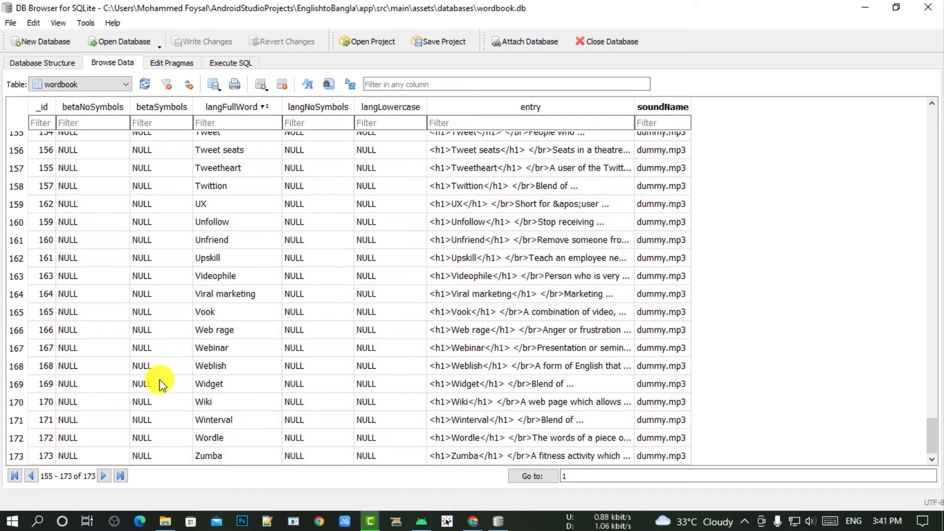
{"action": "scroll", "coordinate": [170, 261], "scroll_direction": "up", "scroll_amount": 20}
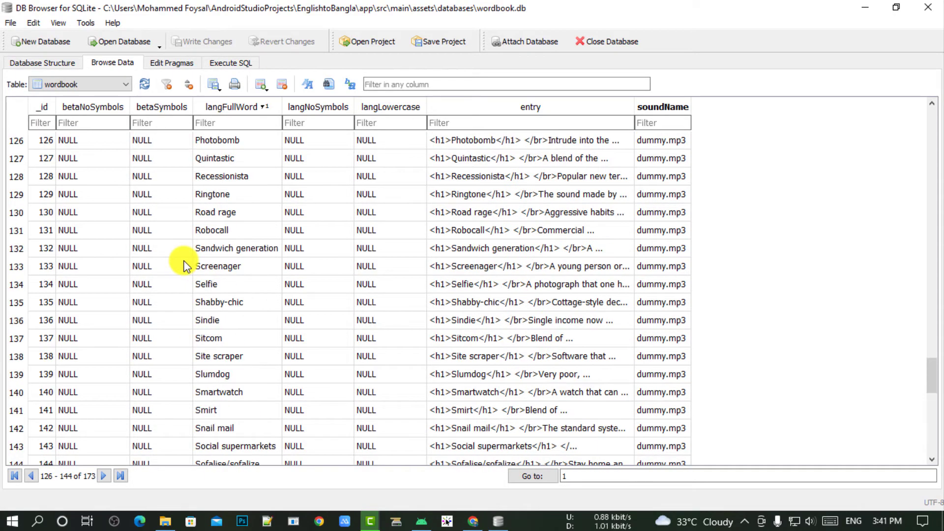
{"action": "scroll", "coordinate": [144, 252], "scroll_direction": "up", "scroll_amount": 20}
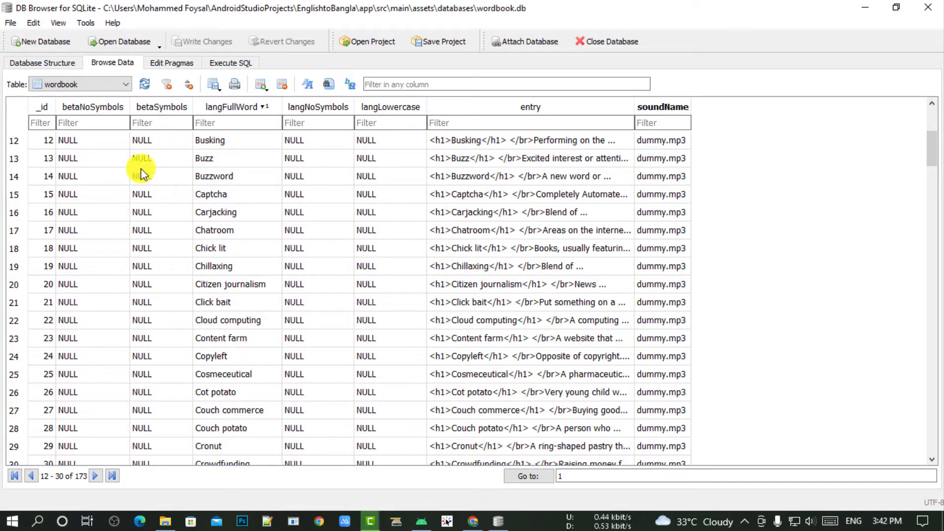
- Compare the database structure with the wordbook records, ending on the structure view
{"action": "left_click", "coordinate": [57, 58]}
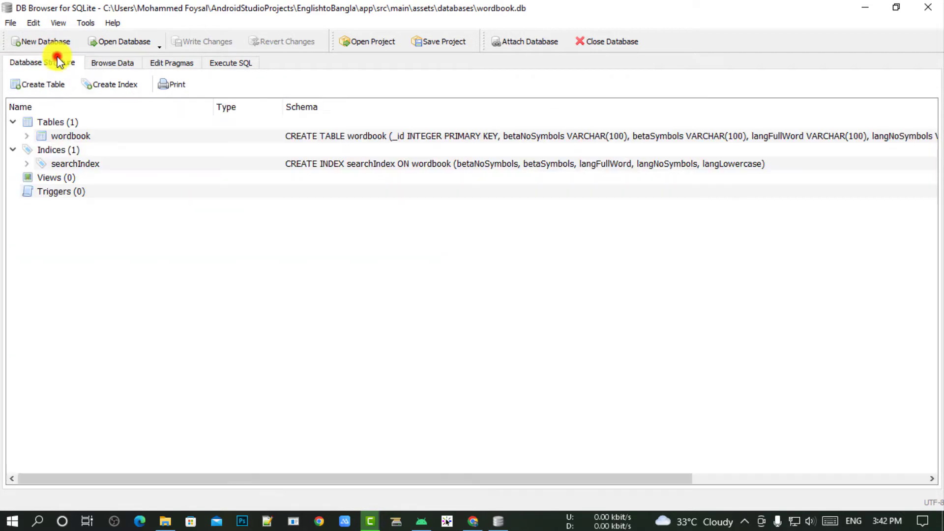
{"action": "left_click", "coordinate": [98, 63]}
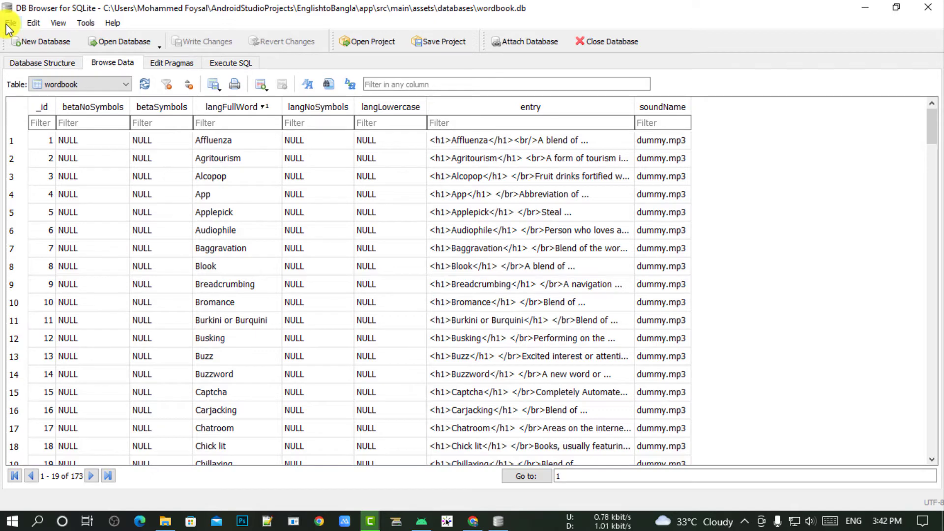
{"action": "left_click", "coordinate": [55, 61]}
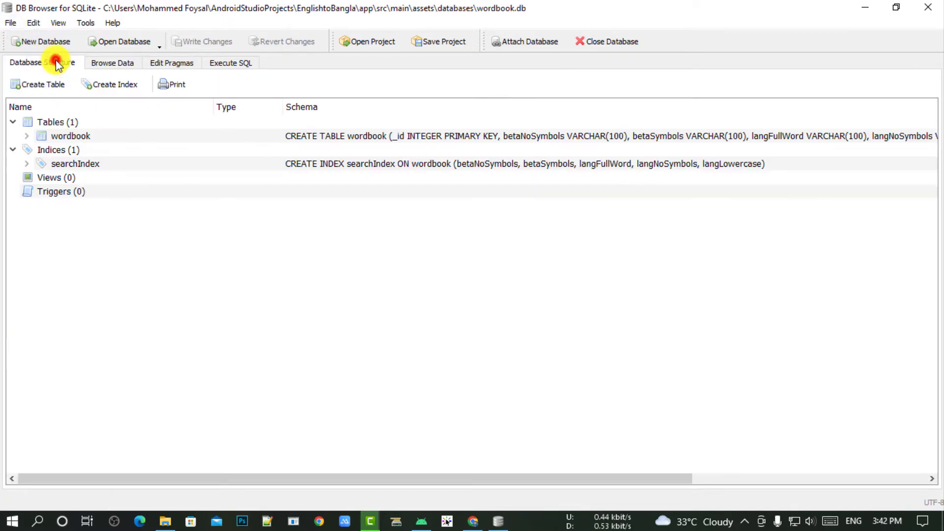
- Check the import options offered for bringing data into the wordbook database
{"action": "left_click", "coordinate": [86, 136]}
{"action": "left_click", "coordinate": [46, 122]}
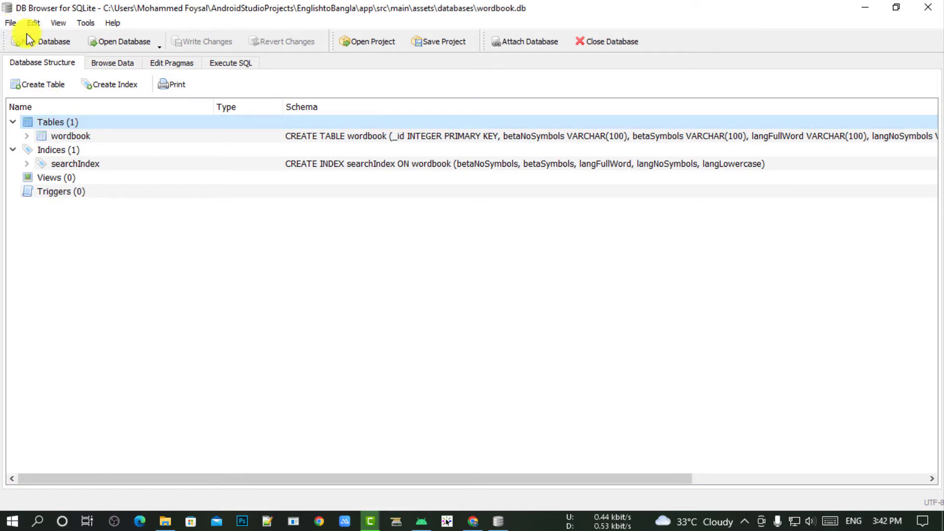
{"action": "left_click", "coordinate": [13, 22]}
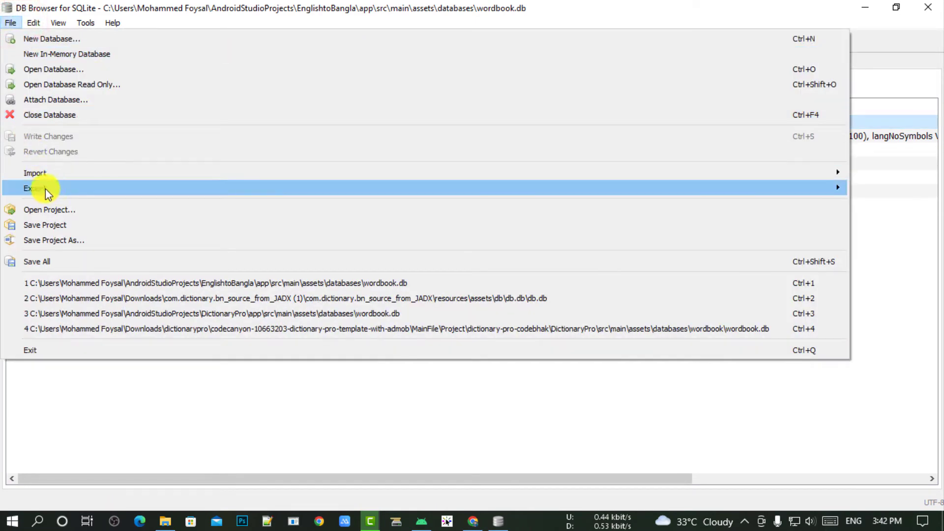
{"action": "mouse_move", "coordinate": [50, 172]}
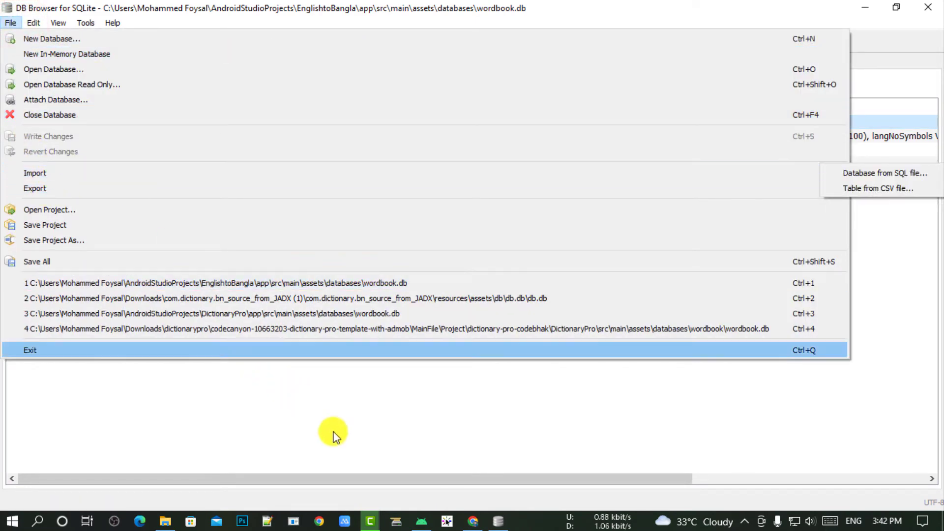
{"action": "left_click", "coordinate": [349, 434]}
- Minimize the database window, switch to Chrome and load google.com
{"action": "left_click", "coordinate": [878, 5]}
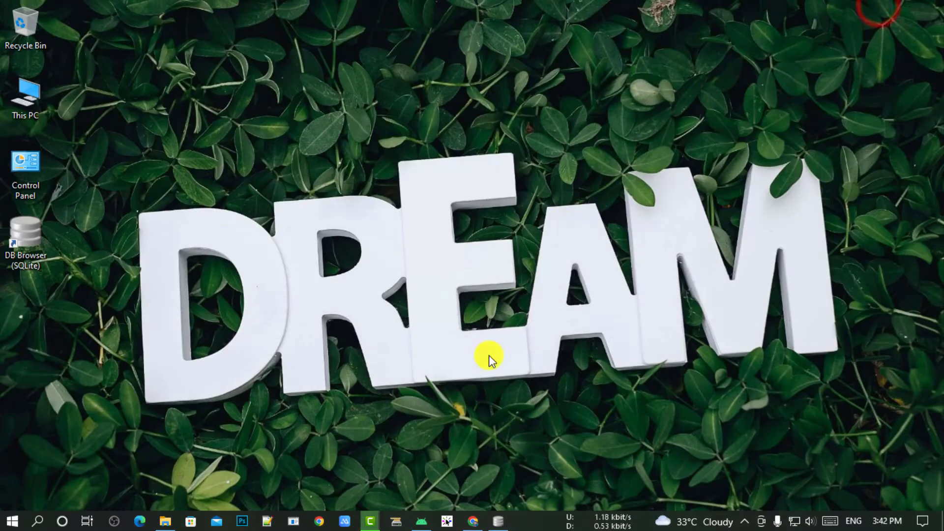
{"action": "left_click", "coordinate": [470, 520]}
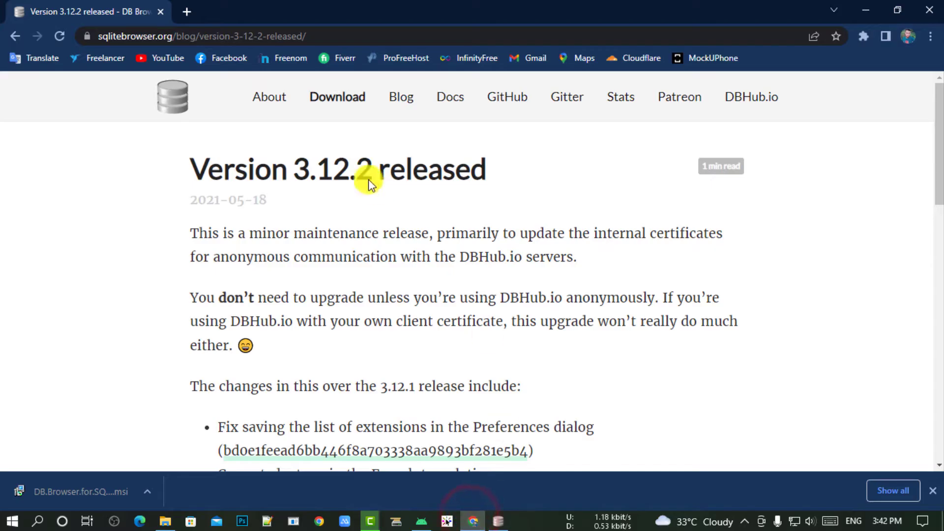
{"action": "left_click", "coordinate": [272, 35]}
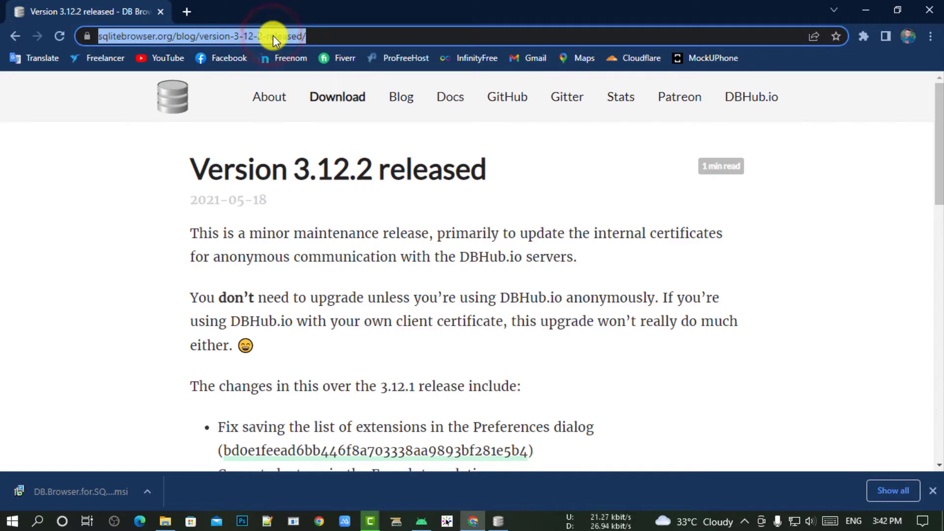
{"action": "type", "text": "GOO"}
{"action": "key", "text": "Return"}
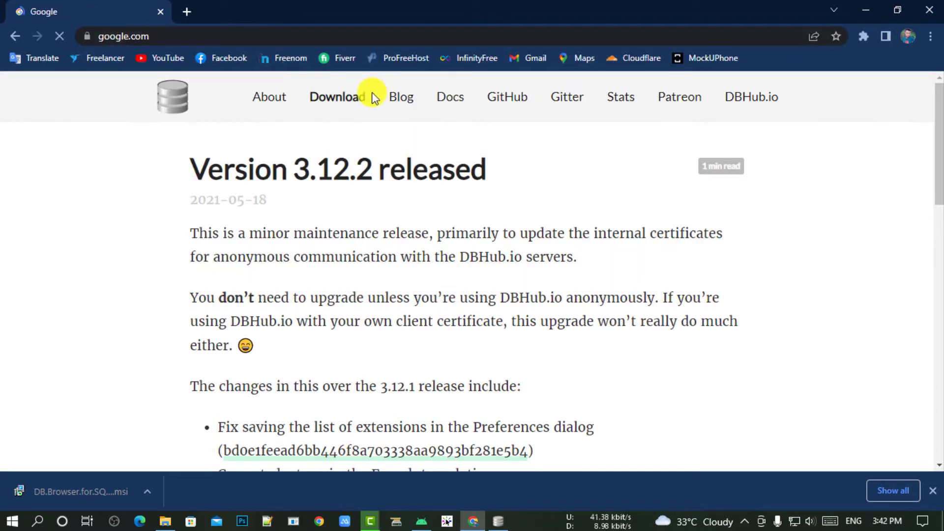
- Search Google for "BengaliDictionary db" and open the Bengali Dictionary repository on GitHub
{"action": "left_click", "coordinate": [369, 202]}
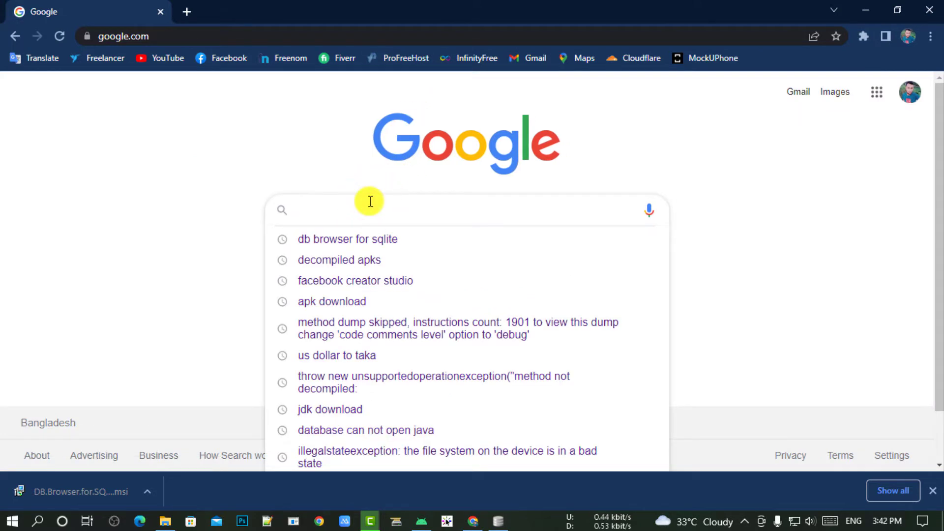
{"action": "key", "text": "super+v"}
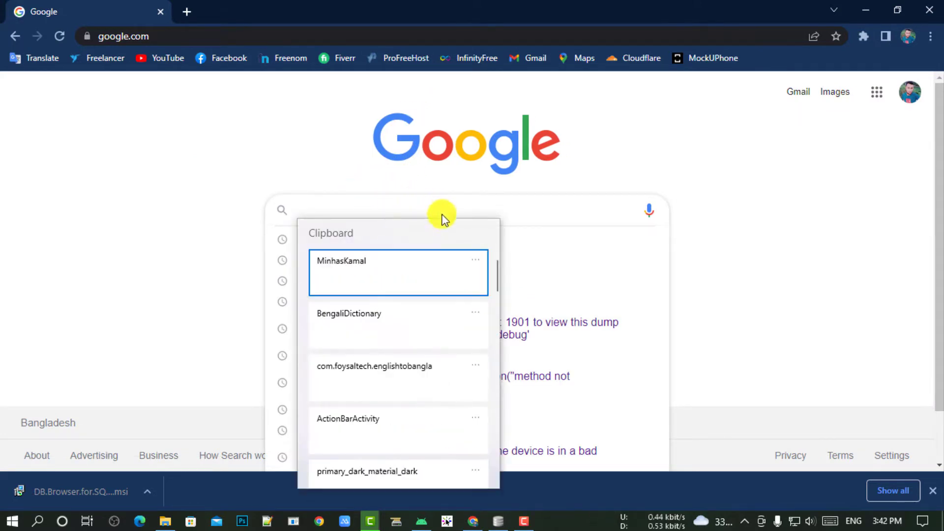
{"action": "left_click", "coordinate": [393, 309]}
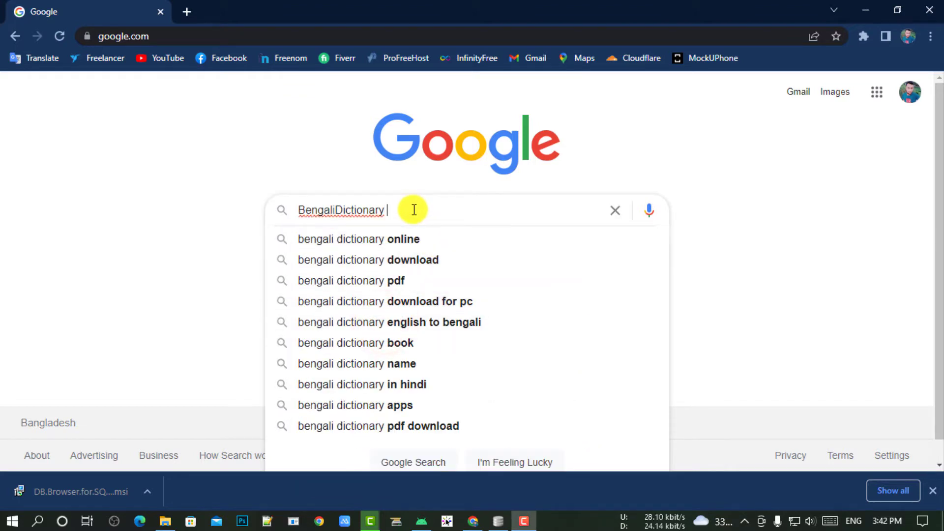
{"action": "type", "text": "db"}
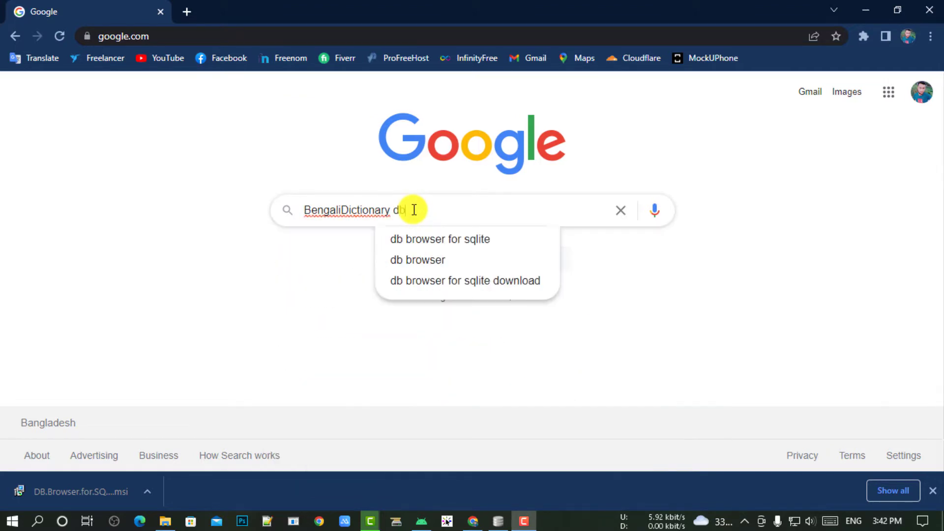
{"action": "key", "text": "Return"}
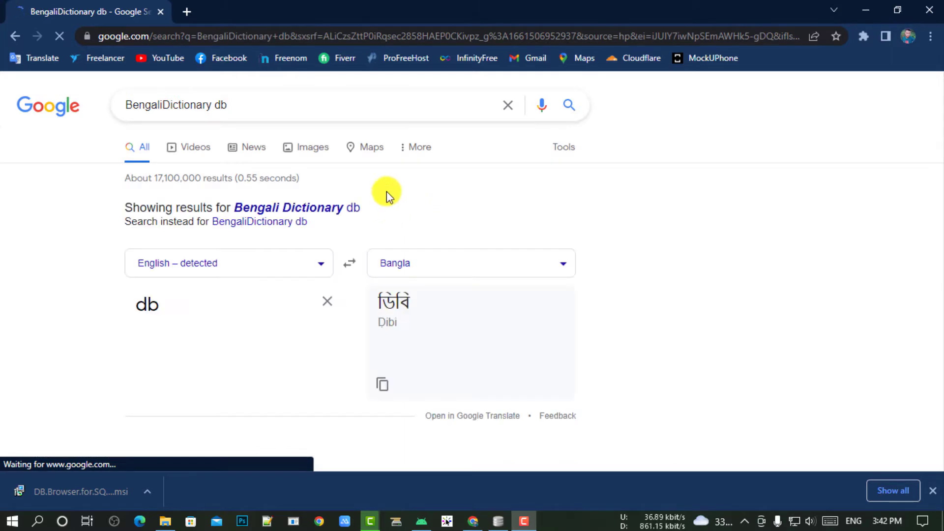
{"action": "scroll", "coordinate": [664, 198], "scroll_direction": "down", "scroll_amount": 8}
{"action": "scroll", "coordinate": [615, 202], "scroll_direction": "up", "scroll_amount": 3}
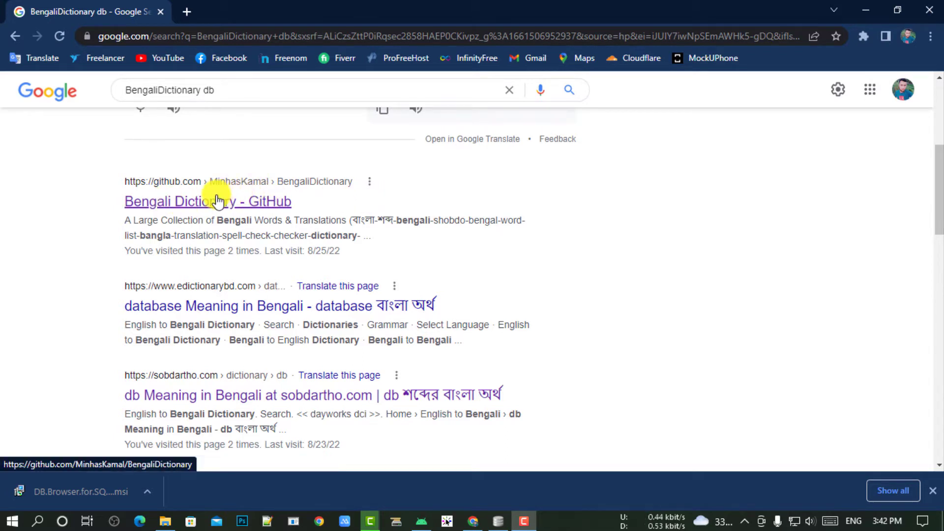
{"action": "left_click", "coordinate": [241, 205]}
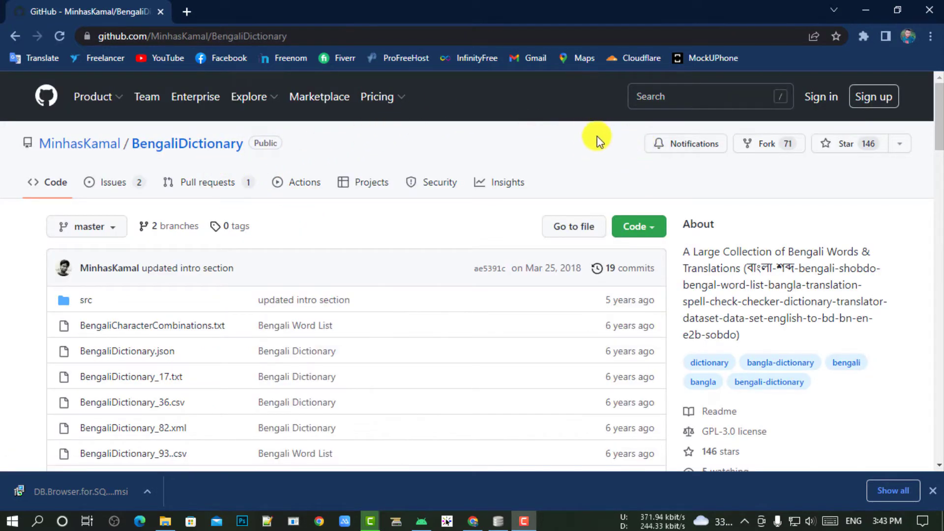
- Examine the repository's file list and the README's word list and word translation downloads with their formats
{"action": "scroll", "coordinate": [526, 134], "scroll_direction": "down", "scroll_amount": 4}
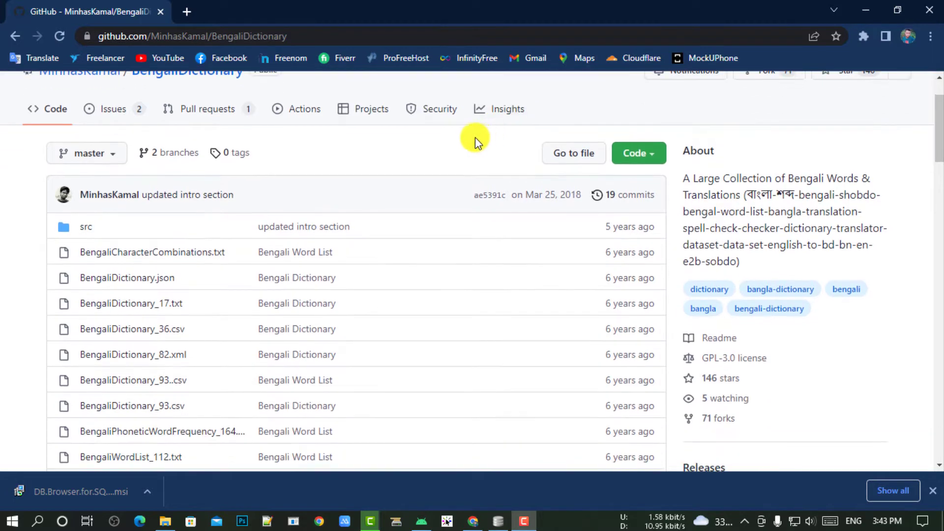
{"action": "scroll", "coordinate": [274, 244], "scroll_direction": "up", "scroll_amount": 3}
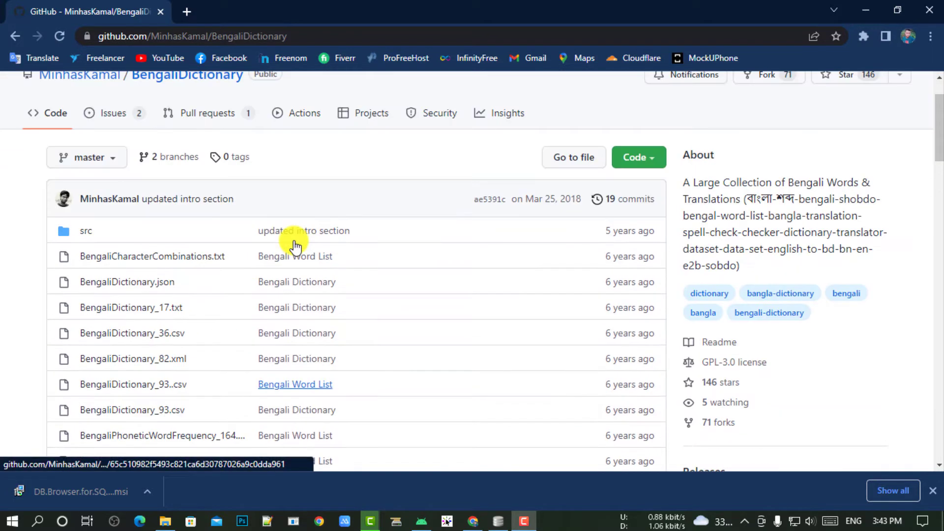
{"action": "scroll", "coordinate": [407, 210], "scroll_direction": "down", "scroll_amount": 2}
{"action": "scroll", "coordinate": [616, 195], "scroll_direction": "down", "scroll_amount": 1}
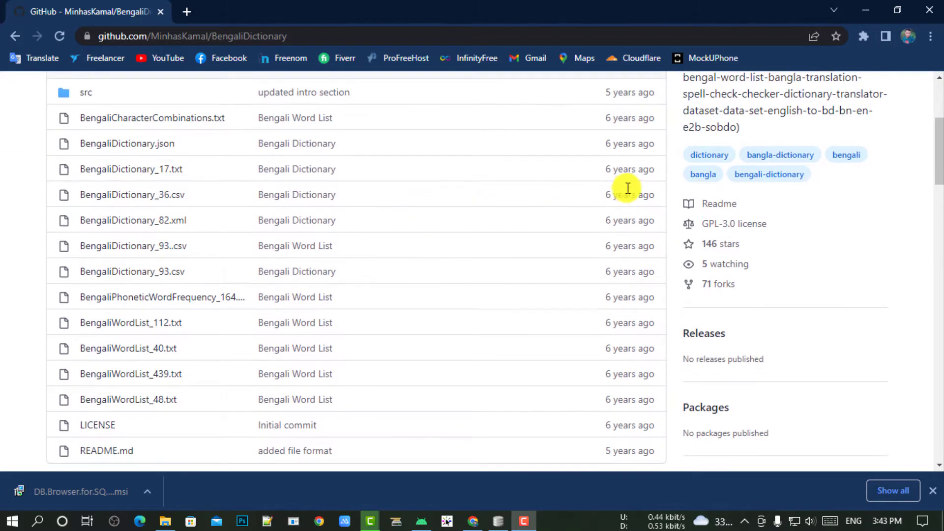
{"action": "scroll", "coordinate": [622, 320], "scroll_direction": "down", "scroll_amount": 1}
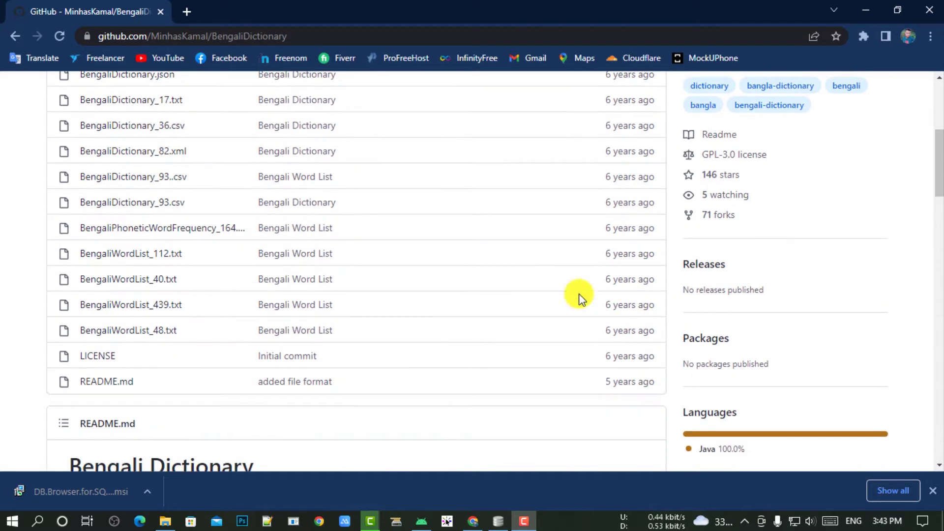
{"action": "scroll", "coordinate": [540, 295], "scroll_direction": "up", "scroll_amount": 1}
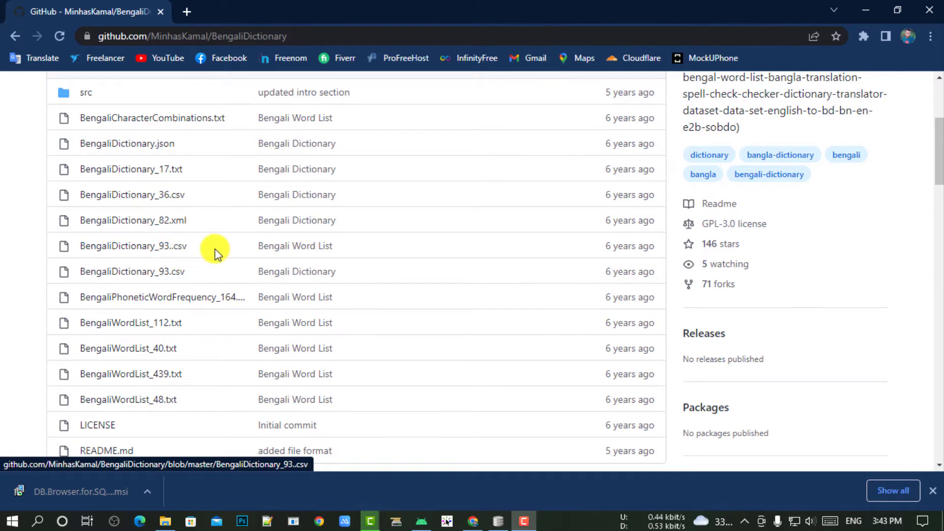
{"action": "scroll", "coordinate": [214, 249], "scroll_direction": "down", "scroll_amount": 1}
{"action": "scroll", "coordinate": [163, 279], "scroll_direction": "down", "scroll_amount": 10}
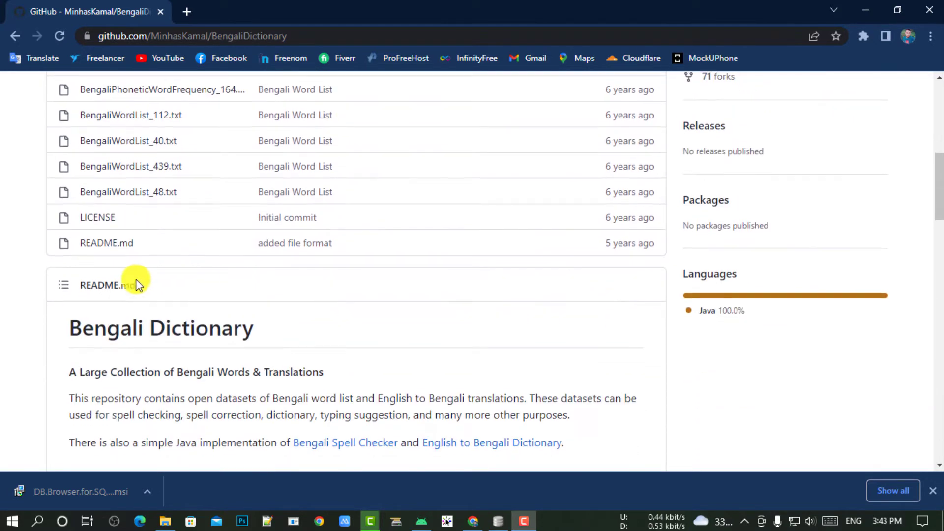
{"action": "scroll", "coordinate": [309, 249], "scroll_direction": "down", "scroll_amount": 3}
{"action": "scroll", "coordinate": [249, 223], "scroll_direction": "up", "scroll_amount": 3}
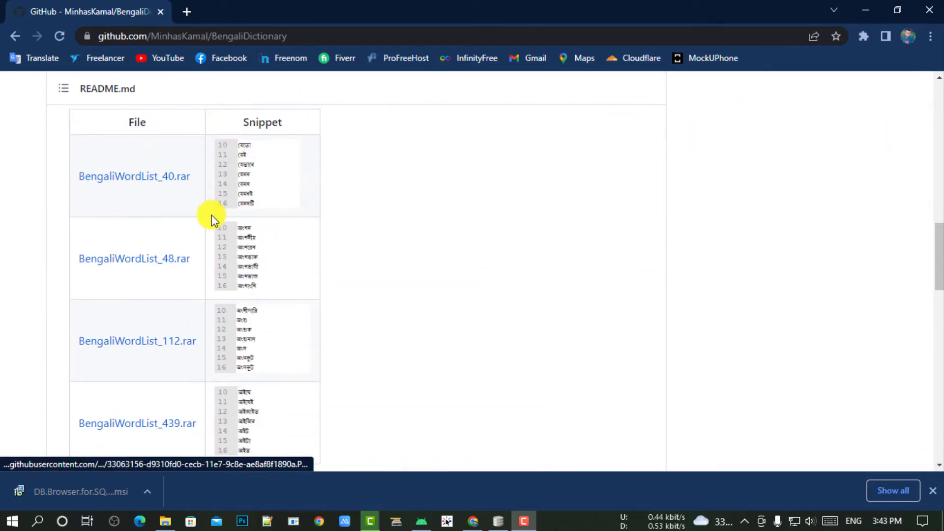
{"action": "scroll", "coordinate": [246, 265], "scroll_direction": "down", "scroll_amount": 4}
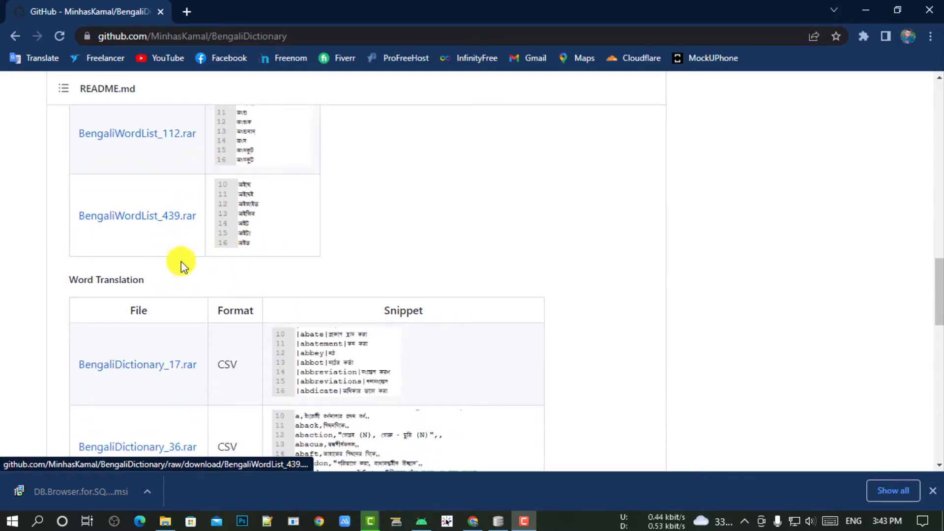
{"action": "scroll", "coordinate": [177, 261], "scroll_direction": "down", "scroll_amount": 3}
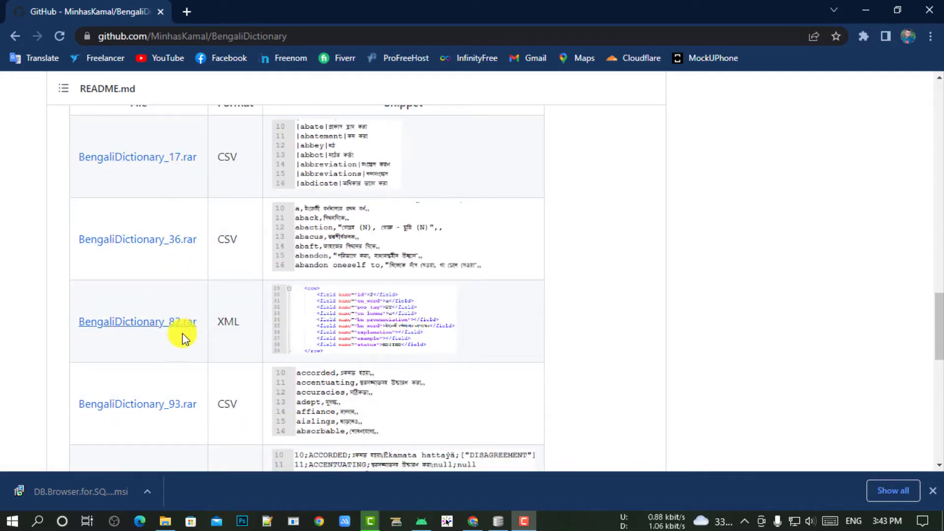
{"action": "scroll", "coordinate": [275, 319], "scroll_direction": "down", "scroll_amount": 4}
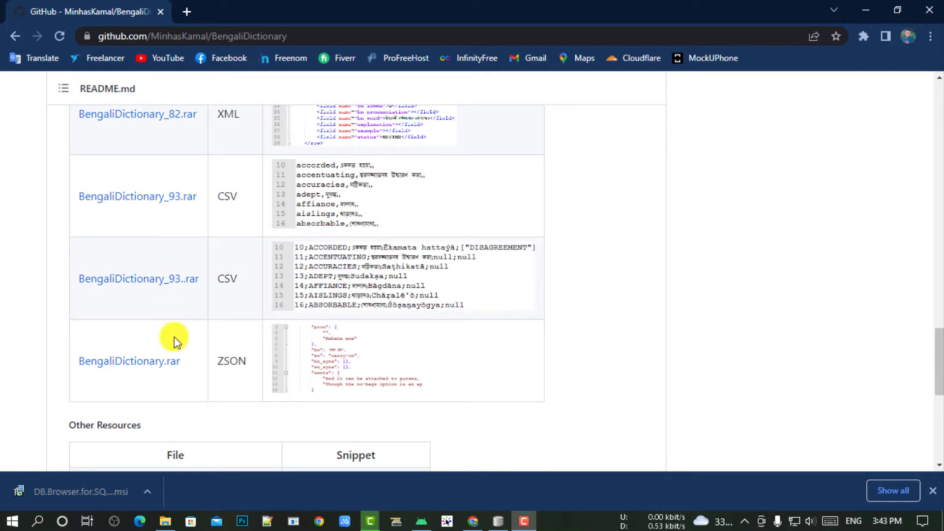
{"action": "scroll", "coordinate": [196, 347], "scroll_direction": "down", "scroll_amount": 5}
{"action": "scroll", "coordinate": [295, 304], "scroll_direction": "down", "scroll_amount": 2}
- Download the whole BengaliDictionary repository as a ZIP archive
{"action": "scroll", "coordinate": [364, 274], "scroll_direction": "up", "scroll_amount": 20}
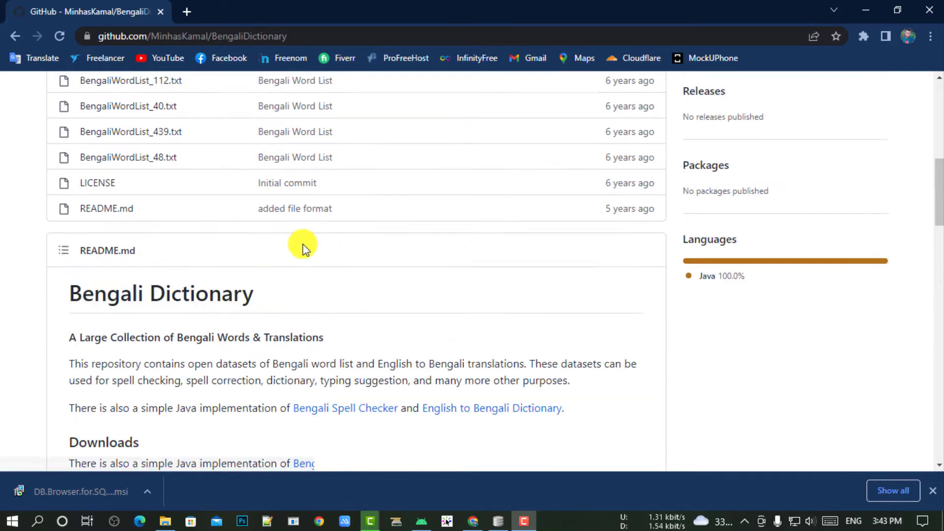
{"action": "scroll", "coordinate": [310, 241], "scroll_direction": "up", "scroll_amount": 10}
{"action": "left_click", "coordinate": [644, 228]}
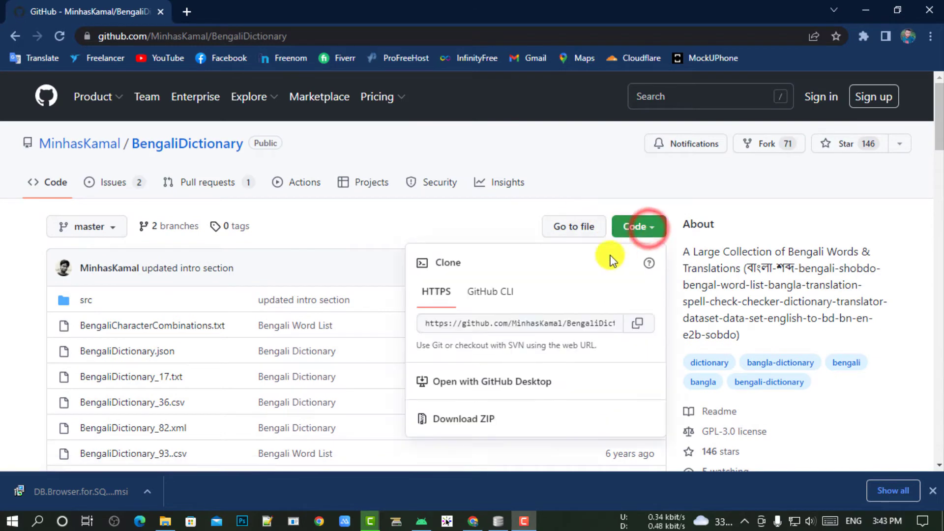
{"action": "left_click", "coordinate": [485, 424]}
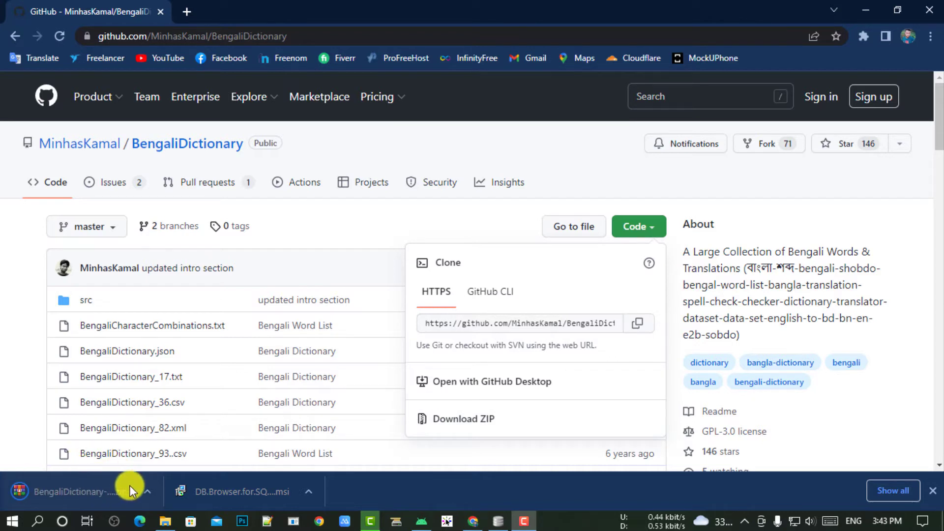
- Show the downloaded BengaliDictionary archive in its Downloads folder and refresh the file list
{"action": "left_click", "coordinate": [146, 492]}
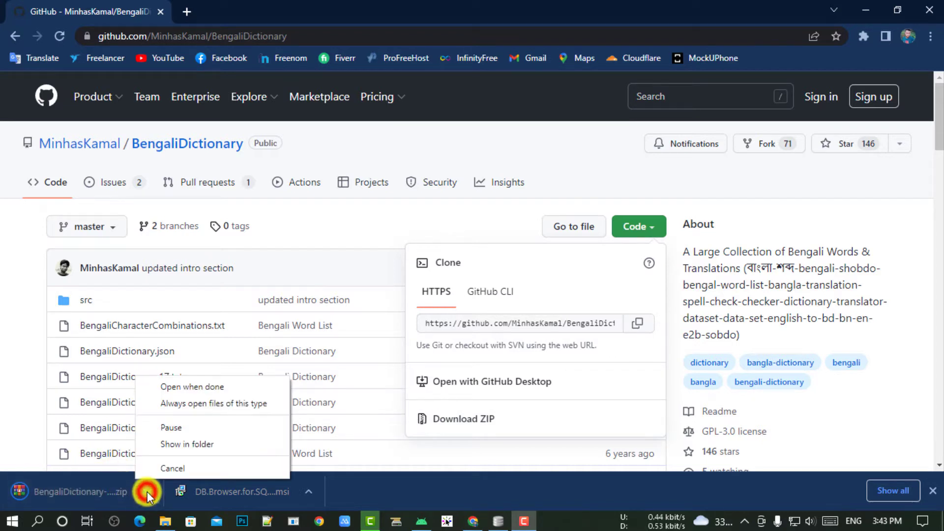
{"action": "left_click", "coordinate": [181, 446]}
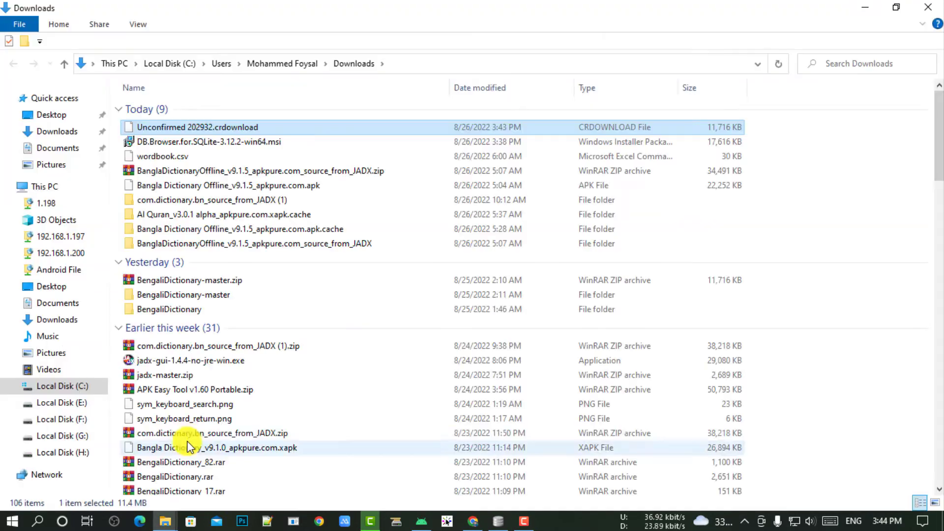
{"action": "right_click", "coordinate": [836, 129]}
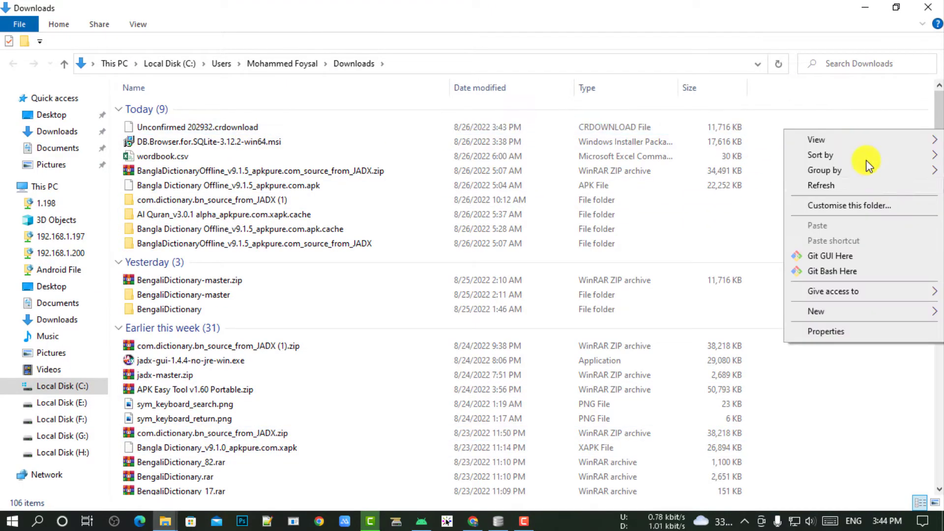
{"action": "left_click", "coordinate": [866, 181]}
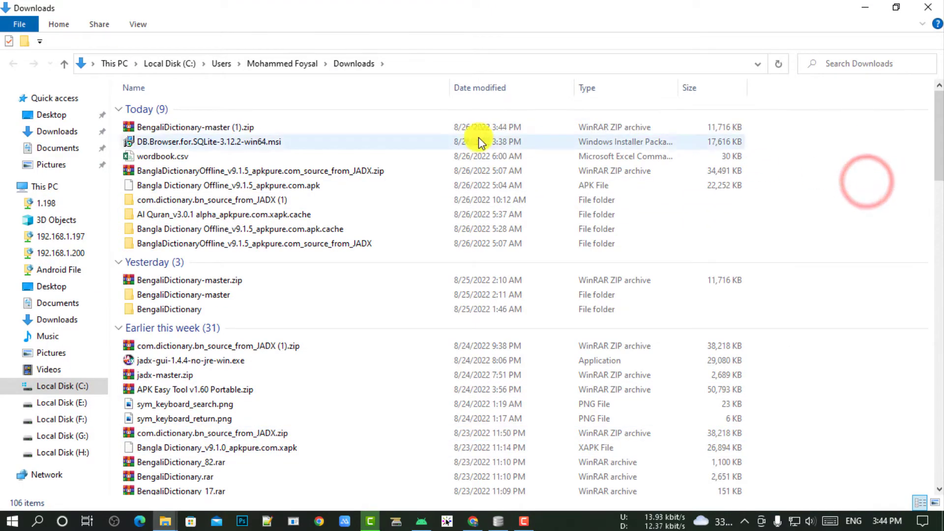
- Compare the two BengaliDictionary-master archives and delete the duplicate BengaliDictionary-master (1).zip
{"action": "left_click", "coordinate": [217, 127]}
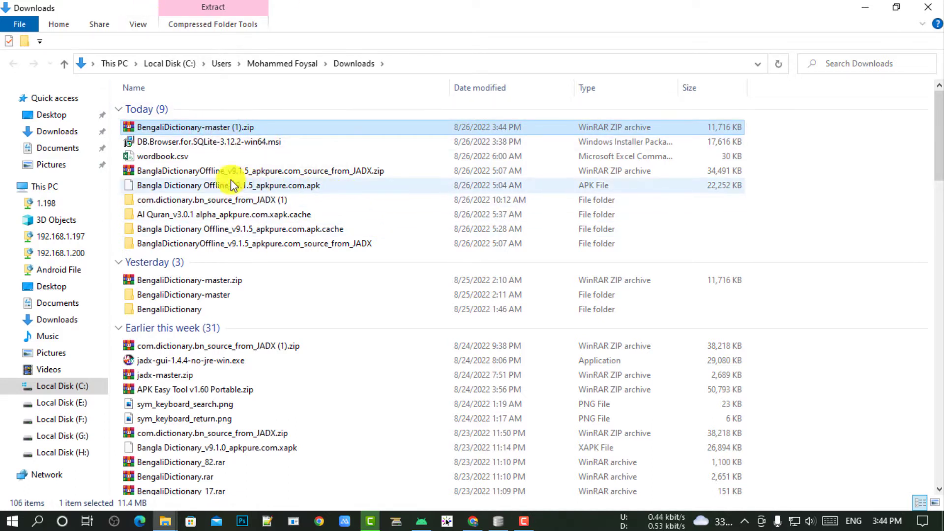
{"action": "left_click", "coordinate": [167, 280]}
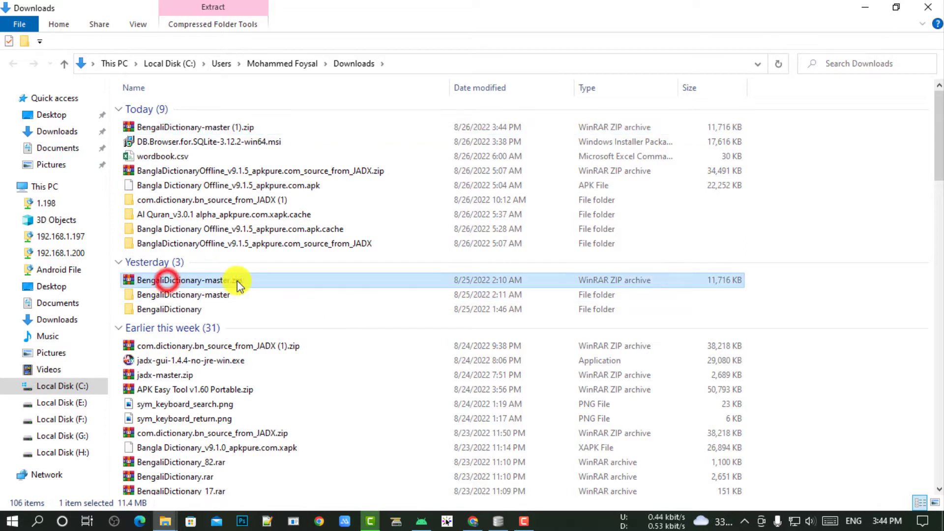
{"action": "left_click", "coordinate": [246, 129]}
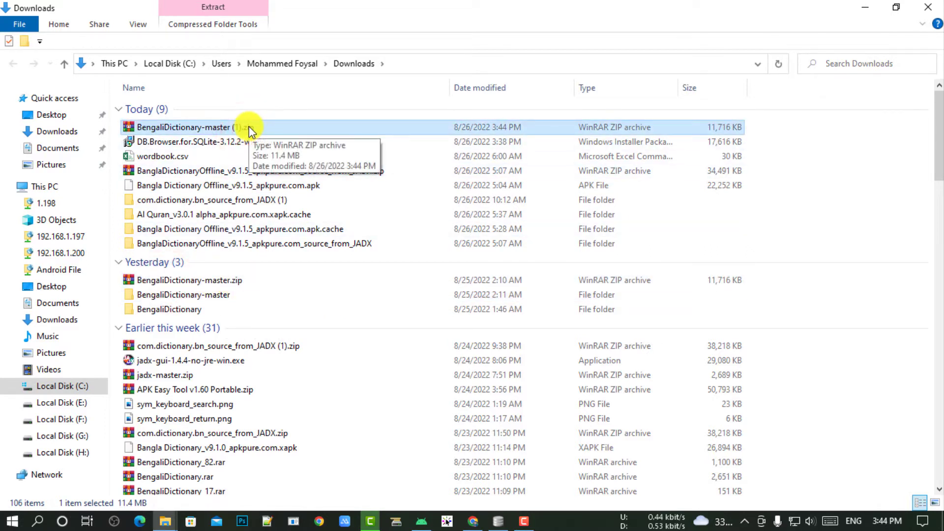
{"action": "key", "text": "Delete"}
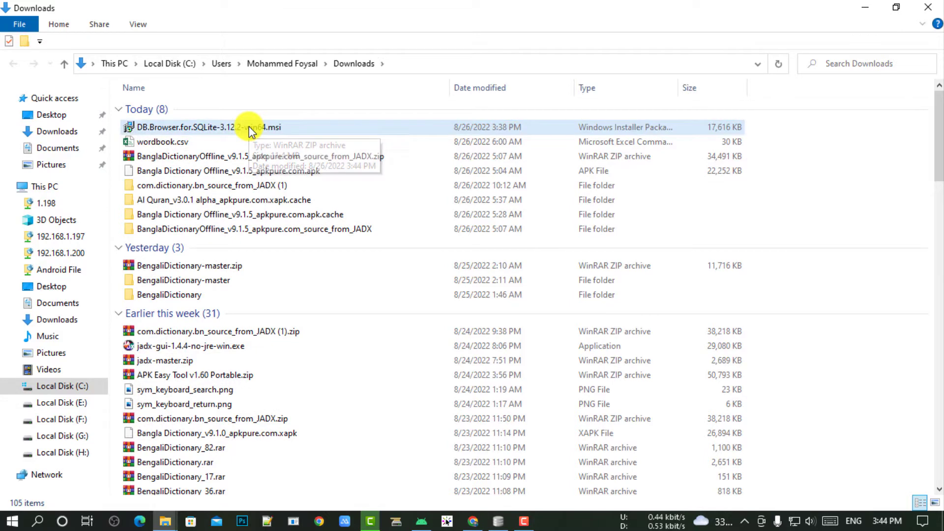
- Look inside the previously extracted BengaliDictionary-master folder and its subfolder, and return to Downloads
{"action": "left_click", "coordinate": [219, 266]}
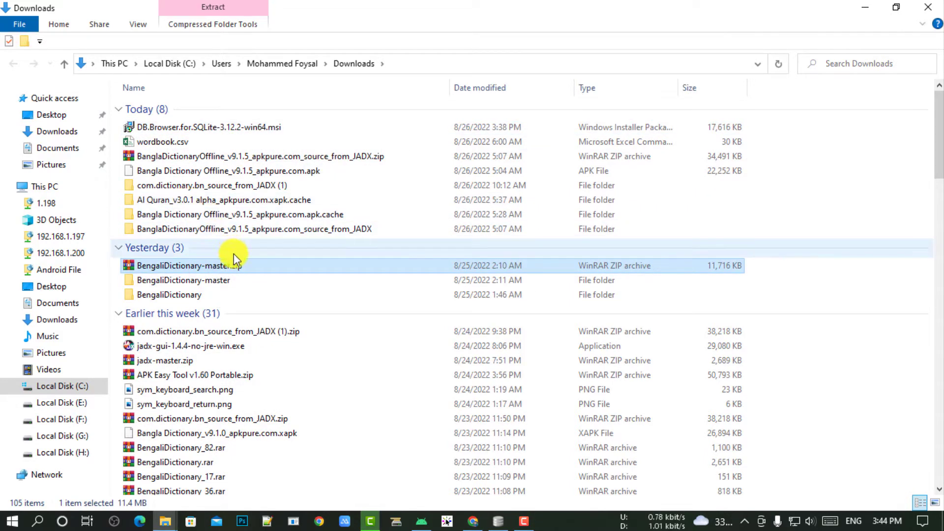
{"action": "left_click", "coordinate": [184, 282]}
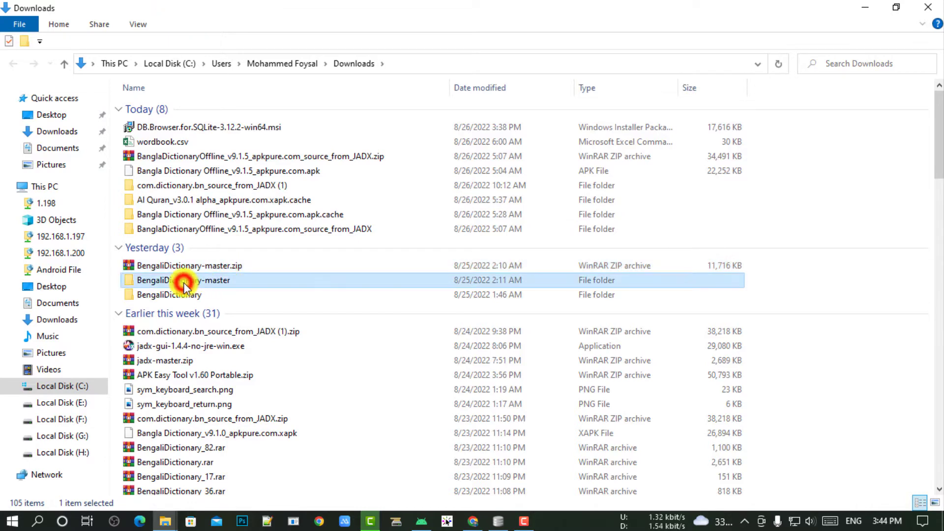
{"action": "double_click", "coordinate": [237, 282]}
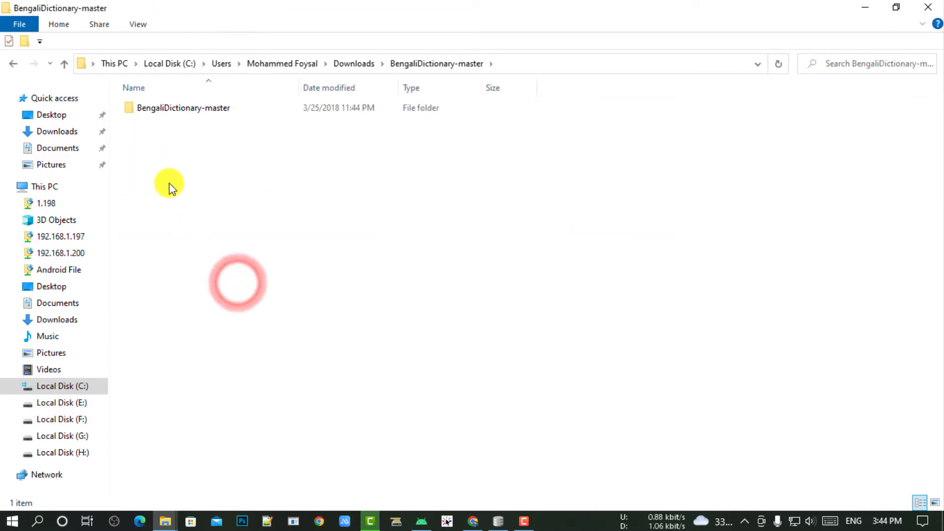
{"action": "double_click", "coordinate": [190, 111]}
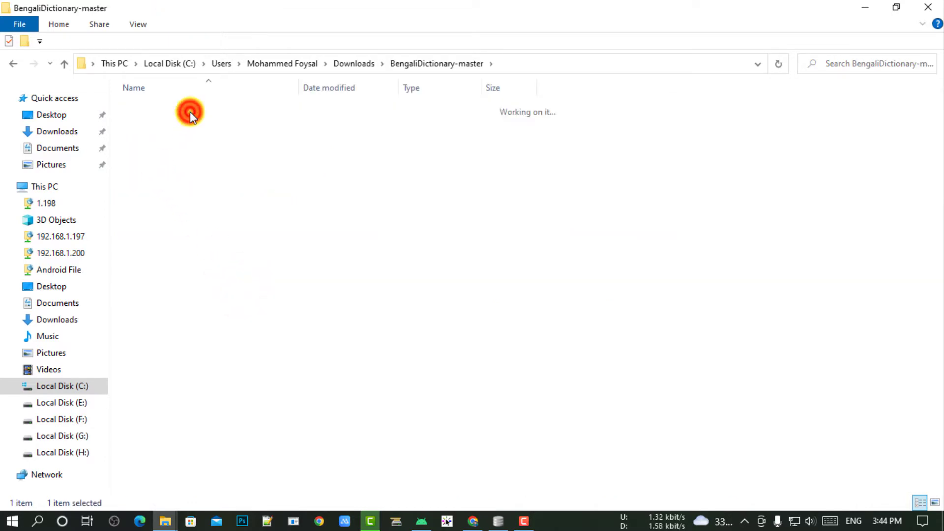
{"action": "left_click", "coordinate": [14, 64]}
{"action": "left_click", "coordinate": [13, 64]}
- Delete the previously extracted BengaliDictionary-master folder from Downloads and refresh the file list
{"action": "left_click", "coordinate": [185, 295]}
{"action": "left_click", "coordinate": [190, 279]}
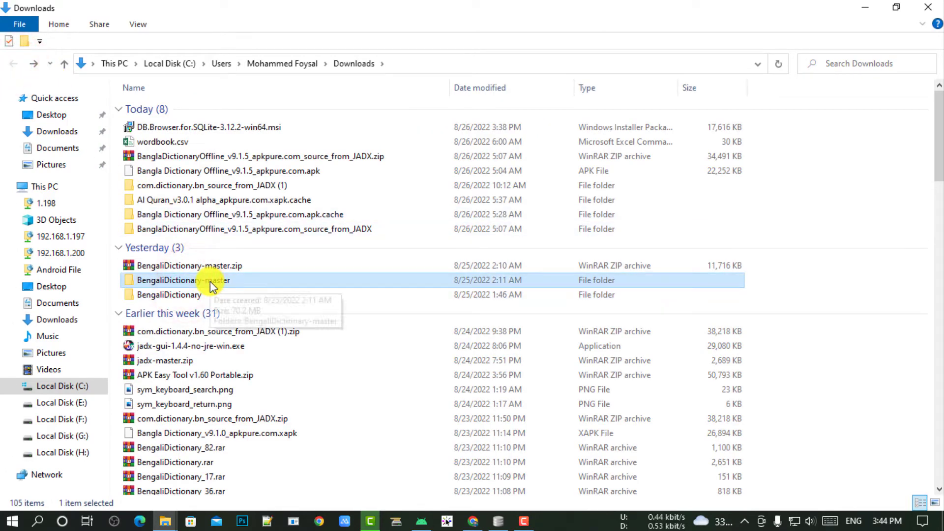
{"action": "key", "text": "Delete"}
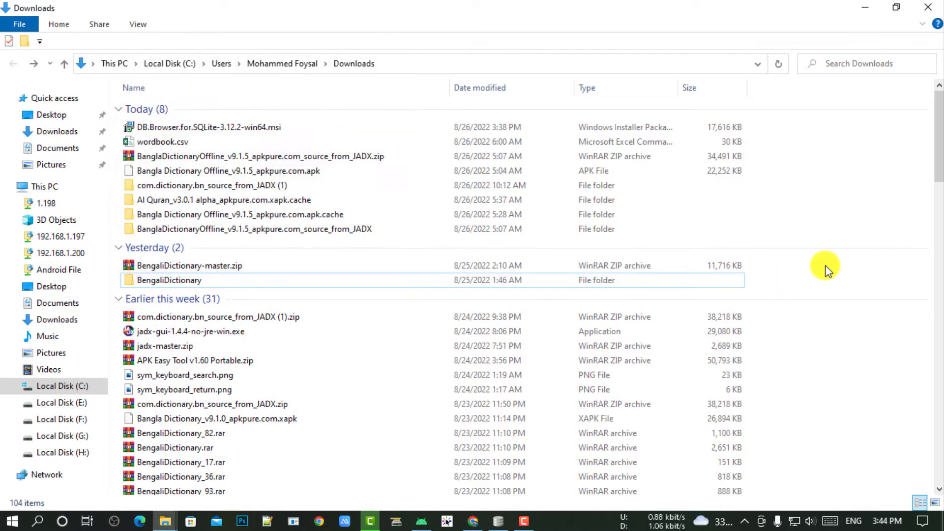
{"action": "right_click", "coordinate": [859, 289]}
{"action": "left_click", "coordinate": [834, 321]}
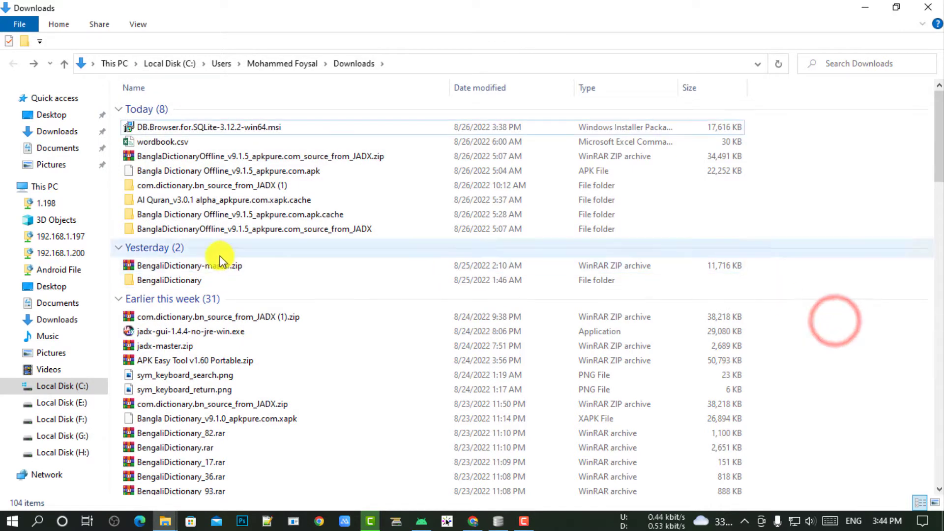
- Extract BengaliDictionary-master.zip into its own BengaliDictionary-master folder in Downloads and refresh the file list
{"action": "left_click", "coordinate": [212, 266]}
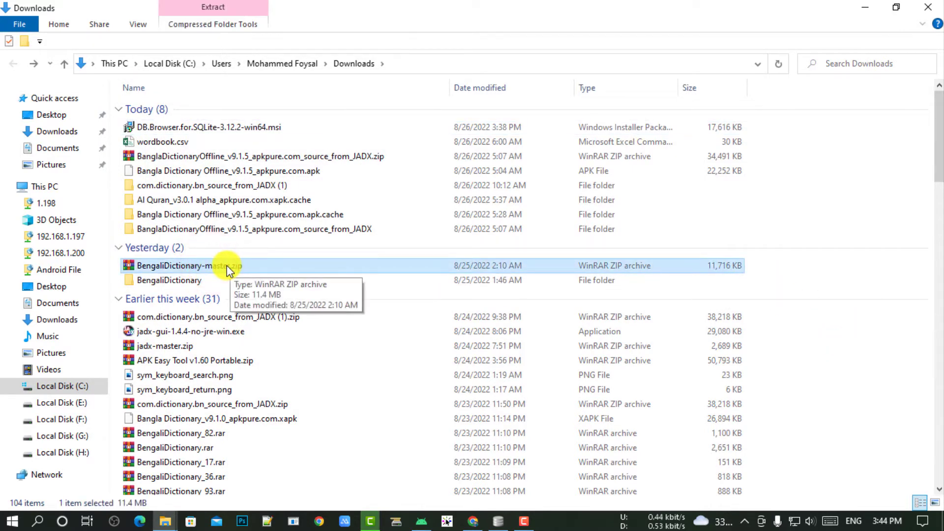
{"action": "right_click", "coordinate": [226, 266]}
{"action": "left_click", "coordinate": [292, 249]}
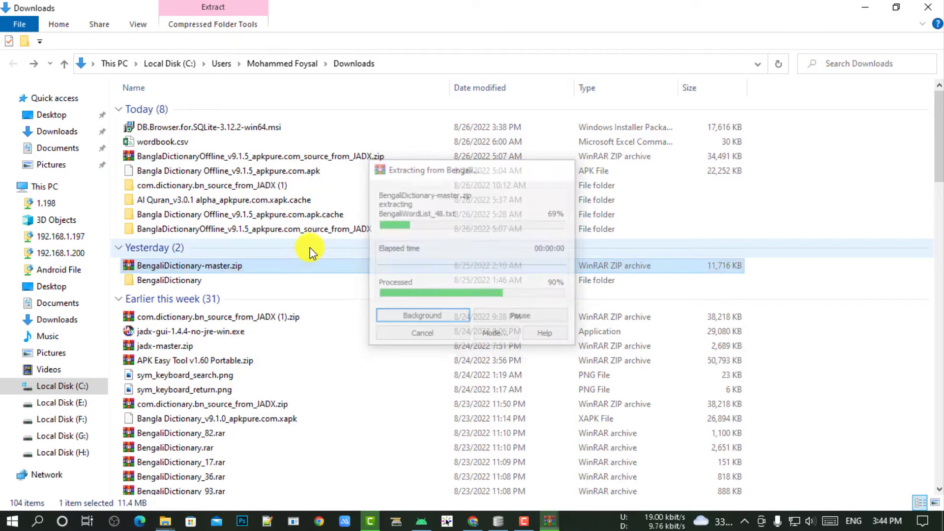
{"action": "right_click", "coordinate": [852, 169]}
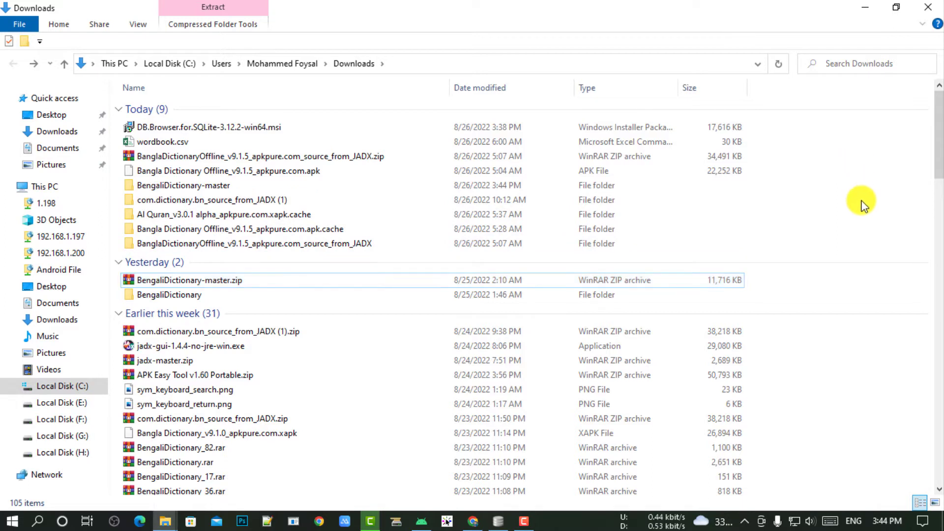
{"action": "left_click", "coordinate": [856, 217]}
- Open the newly extracted BengaliDictionary-master folder and the folder of the same name inside it
{"action": "left_click", "coordinate": [197, 184]}
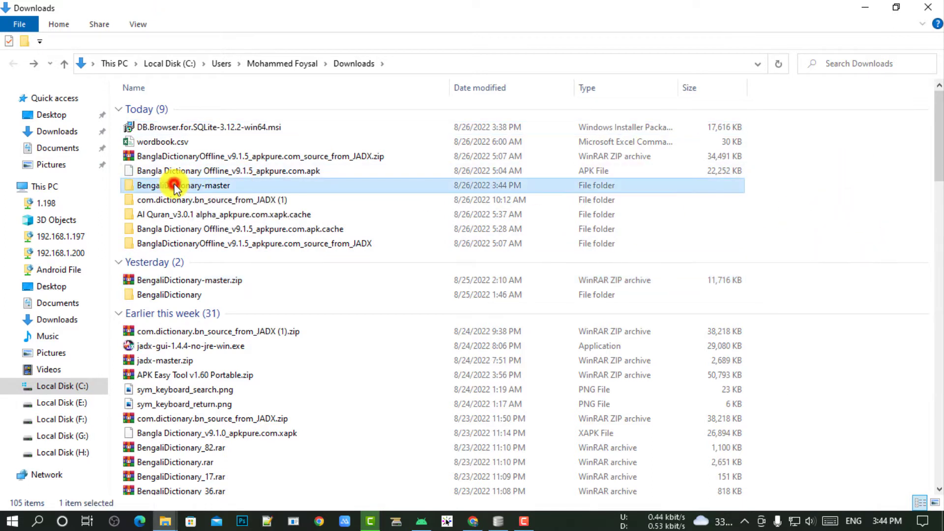
{"action": "double_click", "coordinate": [232, 187]}
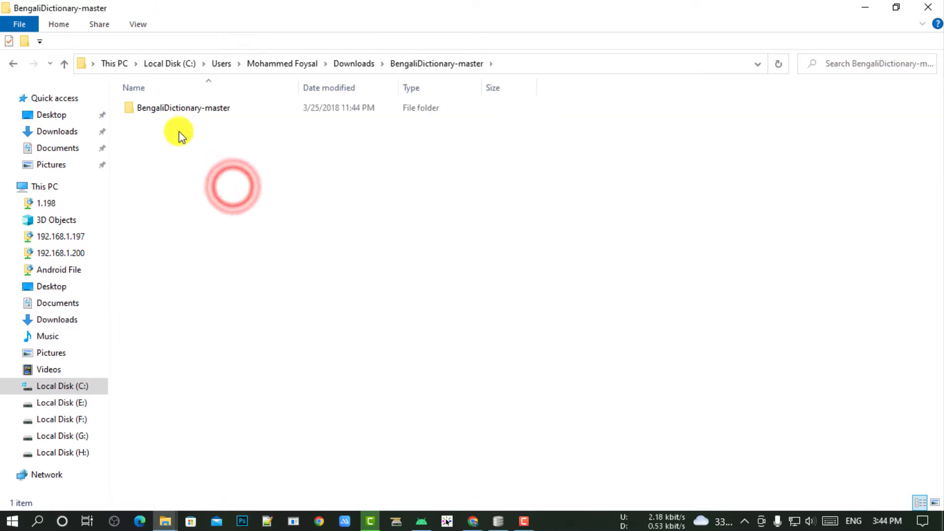
{"action": "double_click", "coordinate": [183, 111]}
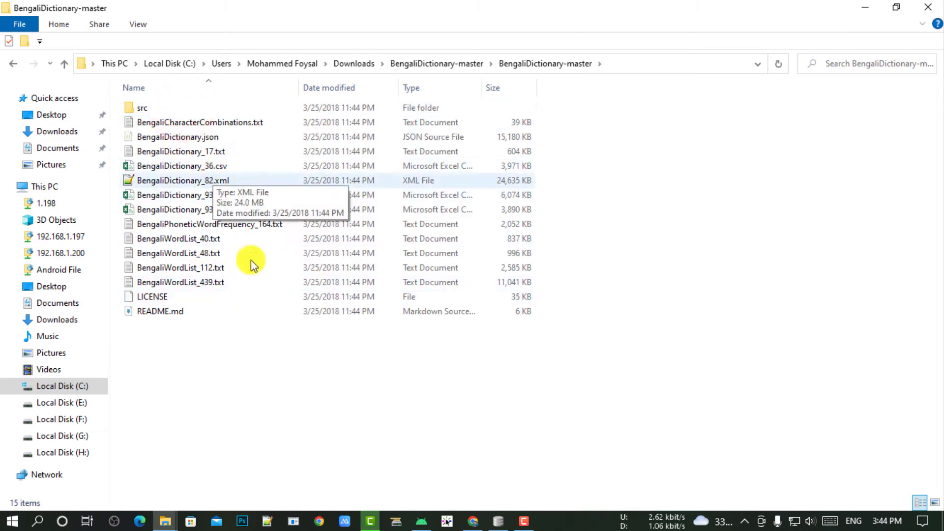
- Look through the Bengali words in BengaliWordList_40.txt in Notepad and close the file
{"action": "double_click", "coordinate": [217, 241]}
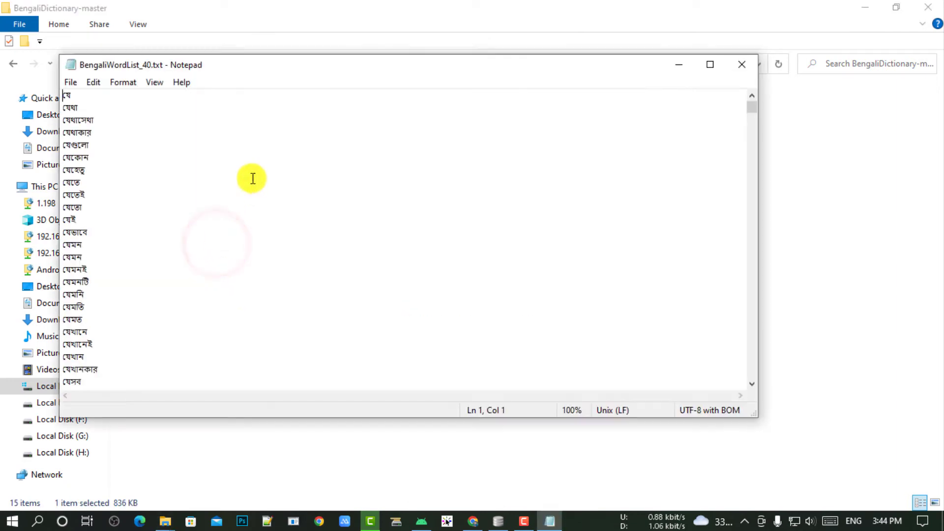
{"action": "scroll", "coordinate": [305, 177], "scroll_direction": "down", "scroll_amount": 10}
{"action": "scroll", "coordinate": [403, 178], "scroll_direction": "down", "scroll_amount": 10}
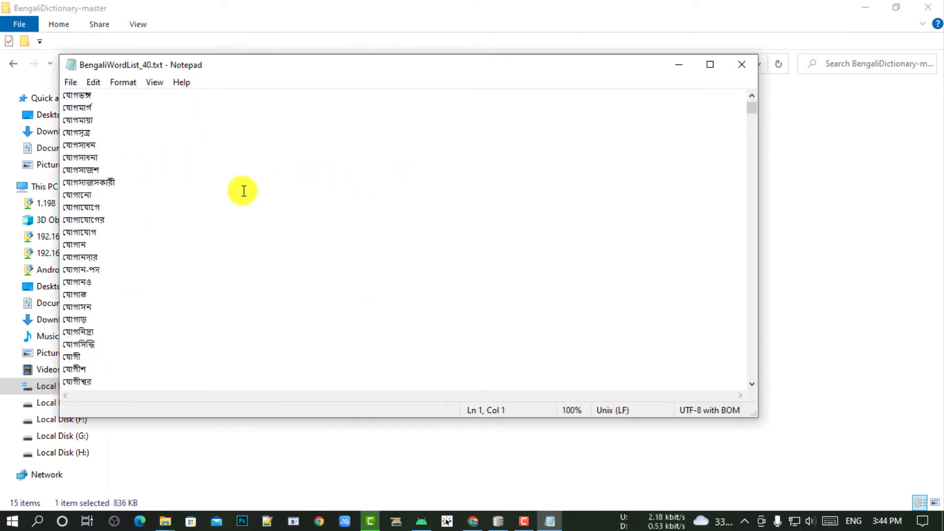
{"action": "left_click_drag", "start_coordinate": [751, 117], "coordinate": [738, 333]}
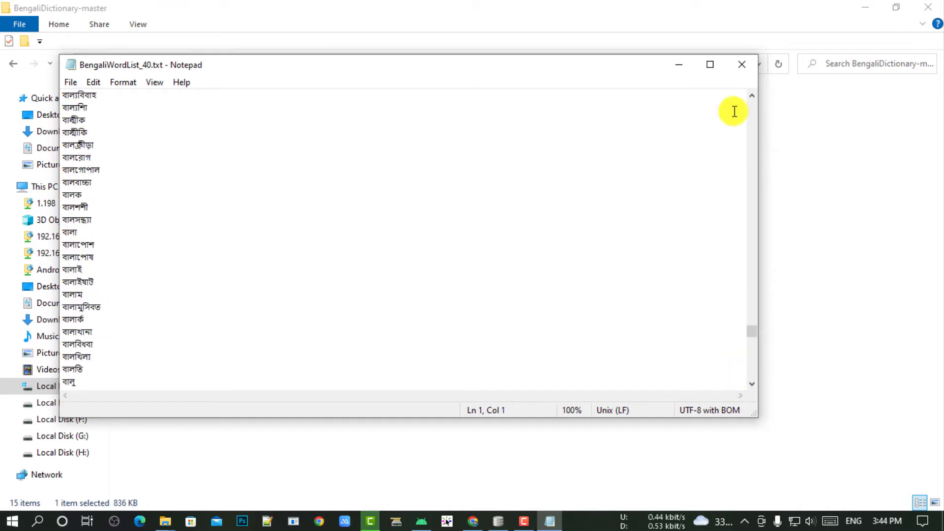
{"action": "left_click", "coordinate": [748, 69]}
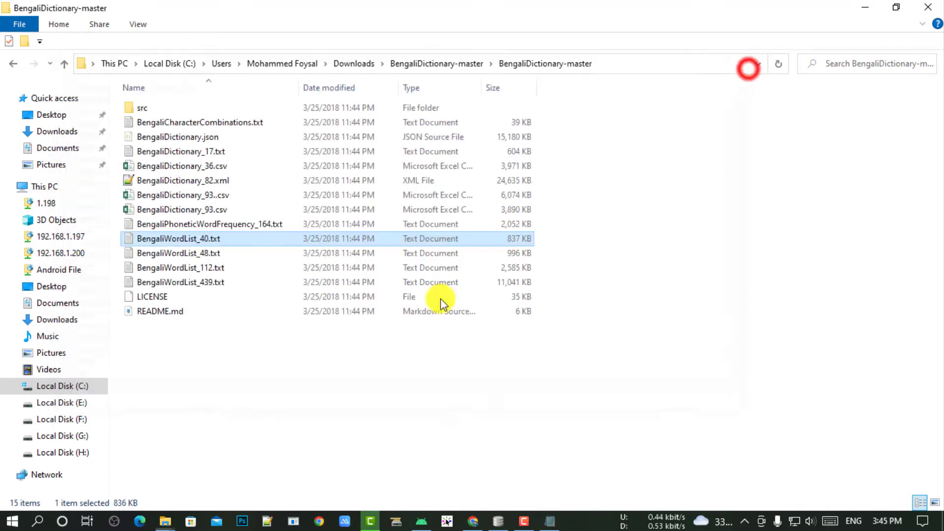
- Look through the Bengali words in BengaliWordList_48.txt in Notepad and close the file
{"action": "left_click", "coordinate": [202, 254]}
{"action": "double_click", "coordinate": [201, 255]}
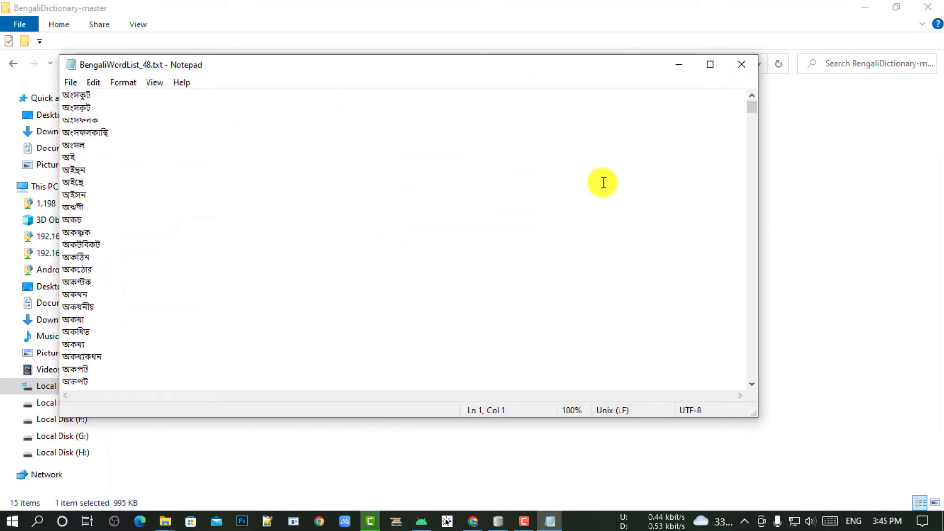
{"action": "left_click_drag", "start_coordinate": [748, 110], "coordinate": [747, 207]}
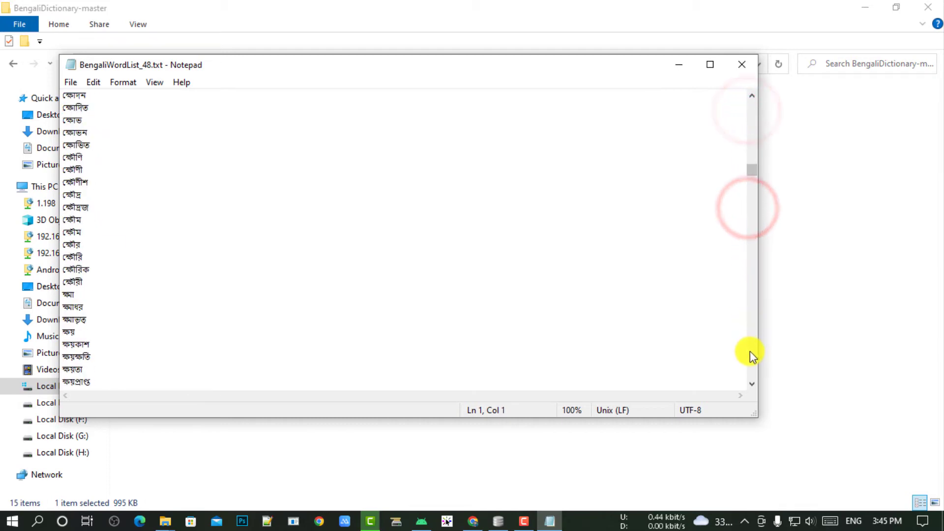
{"action": "left_click", "coordinate": [746, 60]}
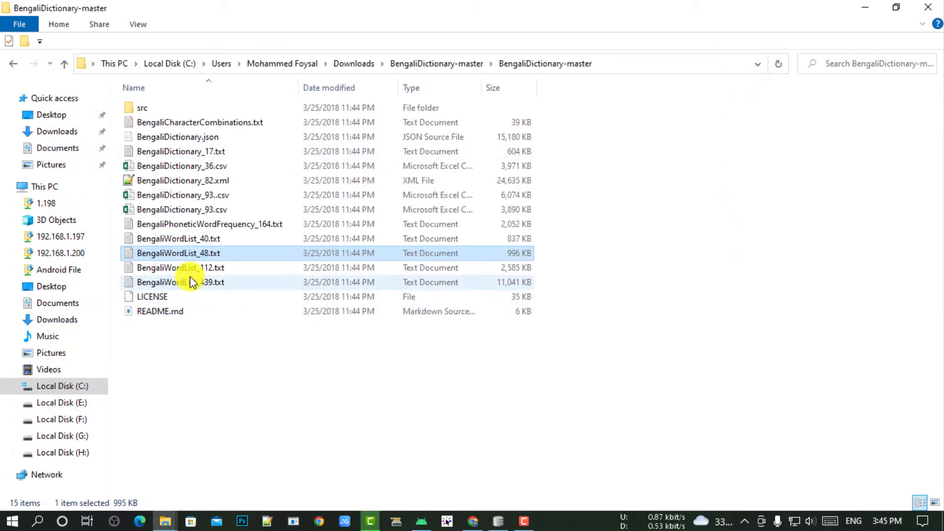
- Look through the Bengali words in BengaliWordList_439.txt in Notepad and close the file
{"action": "double_click", "coordinate": [211, 281]}
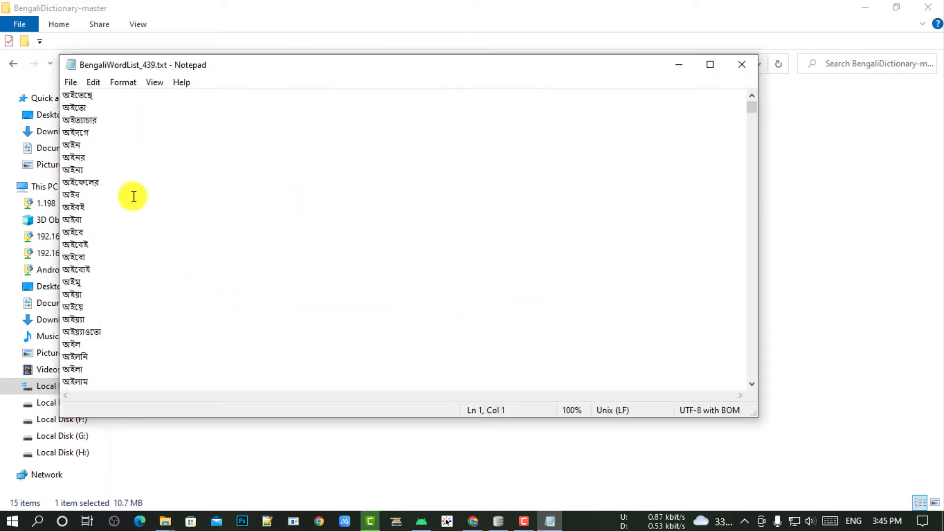
{"action": "left_click_drag", "start_coordinate": [748, 110], "coordinate": [744, 268]}
{"action": "left_click", "coordinate": [748, 60]}
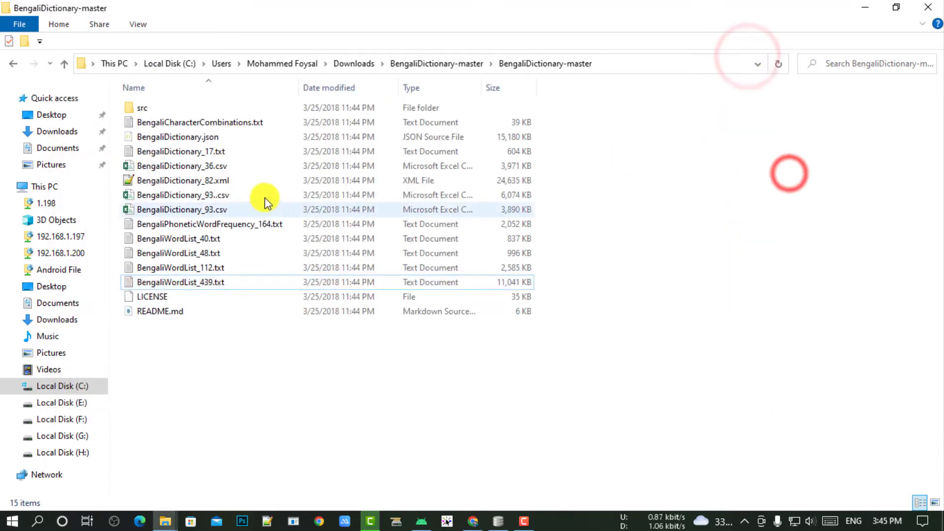
- Go over the CSV dictionary files in the folder and open BengaliDictionary_93..csv in Notepad++
{"action": "left_click", "coordinate": [229, 167]}
{"action": "left_click", "coordinate": [221, 209]}
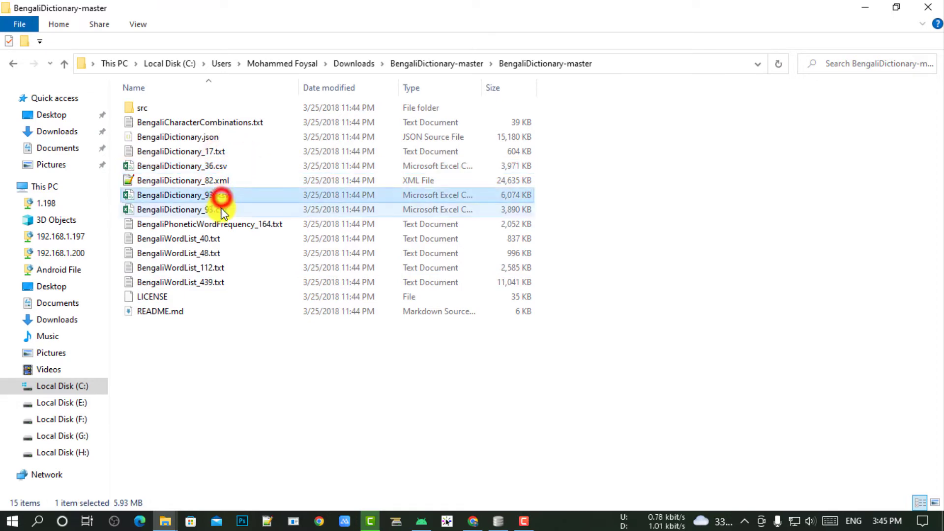
{"action": "left_click", "coordinate": [193, 168]}
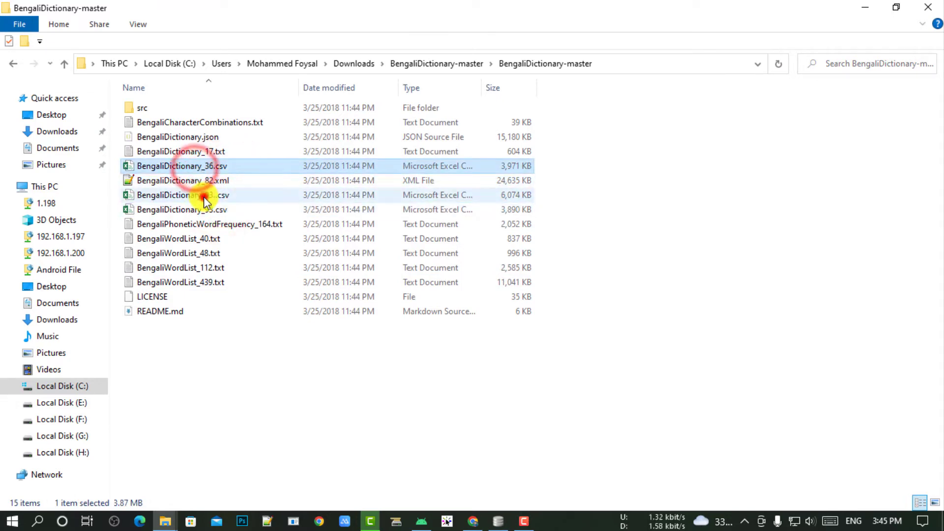
{"action": "left_click", "coordinate": [177, 195]}
{"action": "right_click", "coordinate": [175, 196]}
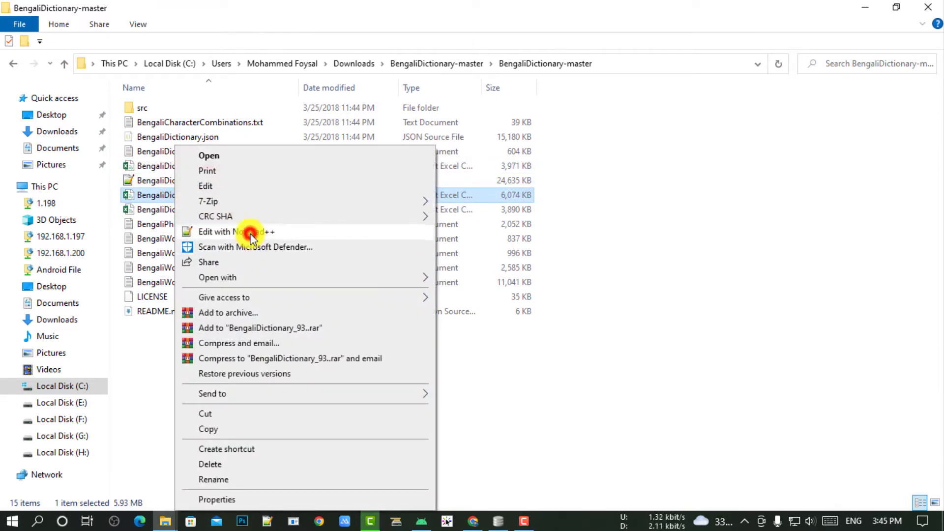
{"action": "left_click", "coordinate": [250, 233]}
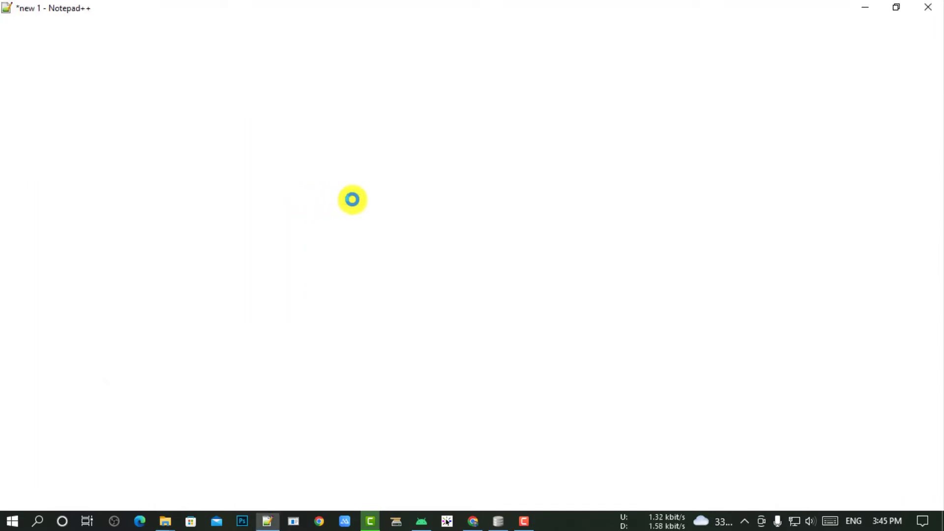
- Examine the row format and entries of BengaliDictionary_93..csv, then close the file and return to the extracted folder
{"action": "scroll", "coordinate": [327, 182], "scroll_direction": "down", "scroll_amount": 10}
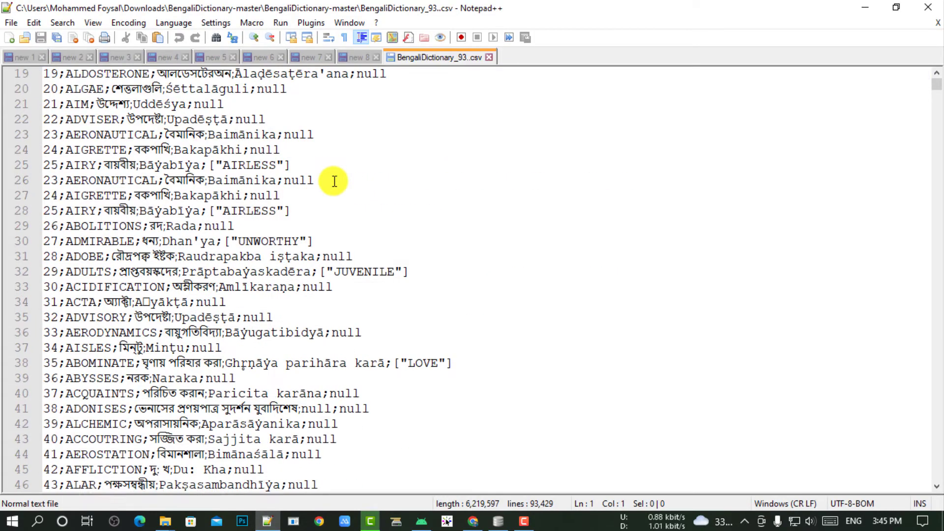
{"action": "scroll", "coordinate": [377, 181], "scroll_direction": "down", "scroll_amount": 20}
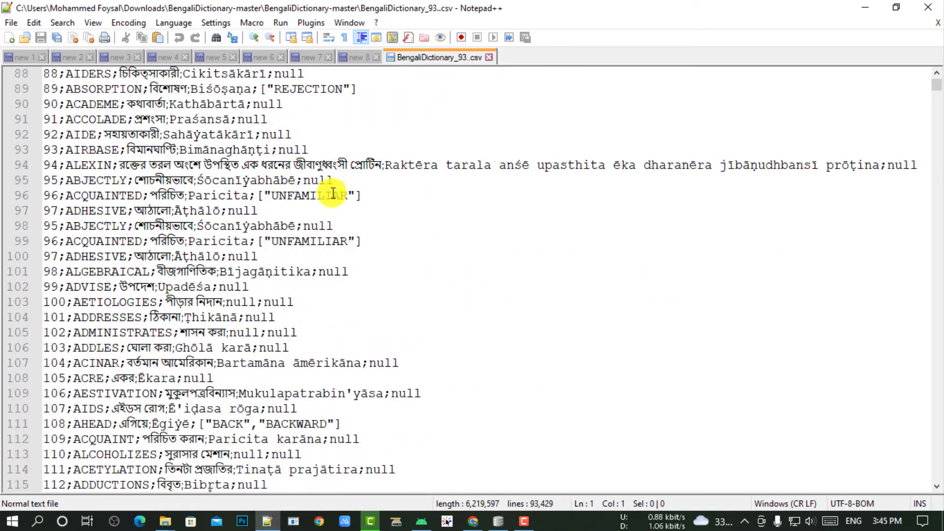
{"action": "scroll", "coordinate": [333, 194], "scroll_direction": "down", "scroll_amount": 16}
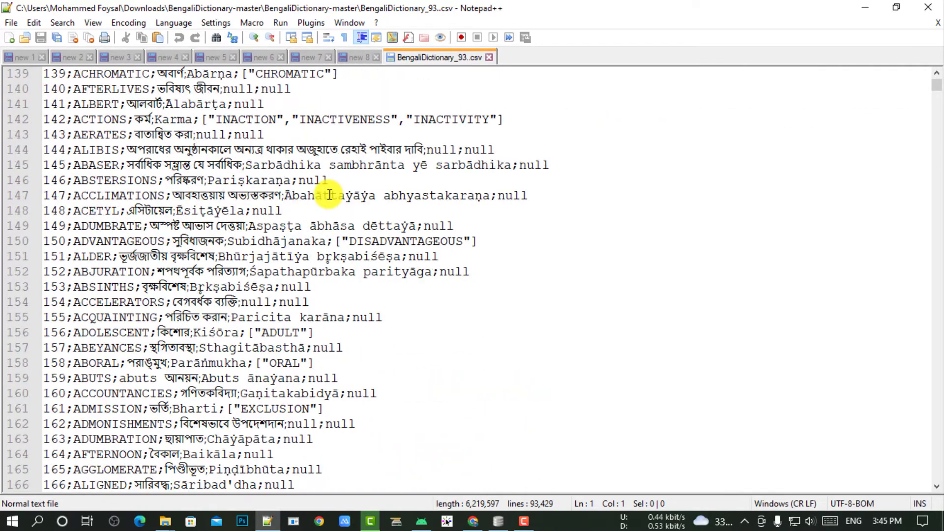
{"action": "scroll", "coordinate": [399, 216], "scroll_direction": "down", "scroll_amount": 5}
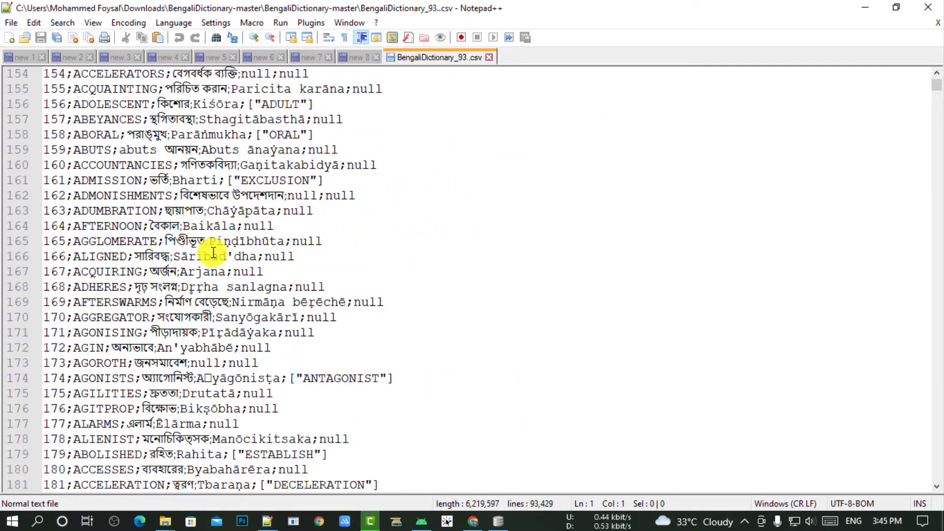
{"action": "left_click", "coordinate": [224, 225]}
{"action": "scroll", "coordinate": [189, 228], "scroll_direction": "down", "scroll_amount": 6}
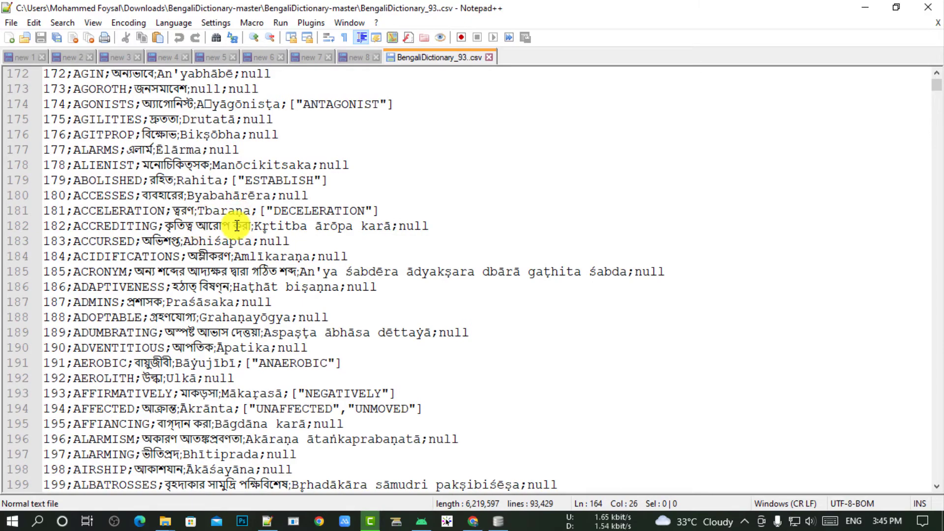
{"action": "scroll", "coordinate": [276, 223], "scroll_direction": "down", "scroll_amount": 5}
{"action": "scroll", "coordinate": [265, 218], "scroll_direction": "down", "scroll_amount": 12}
{"action": "left_click", "coordinate": [49, 225]}
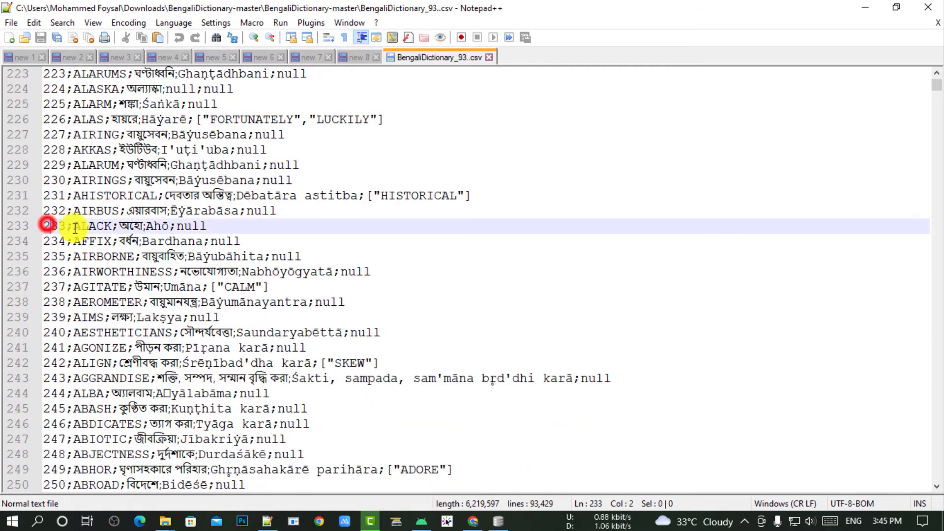
{"action": "scroll", "coordinate": [398, 234], "scroll_direction": "down", "scroll_amount": 8}
{"action": "scroll", "coordinate": [399, 233], "scroll_direction": "down", "scroll_amount": 3}
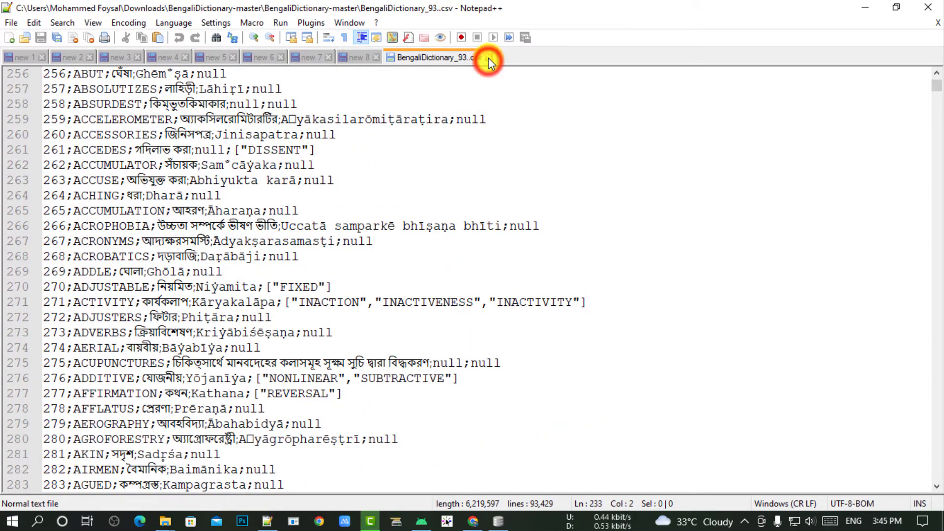
{"action": "left_click", "coordinate": [488, 59]}
{"action": "left_click", "coordinate": [864, 8]}
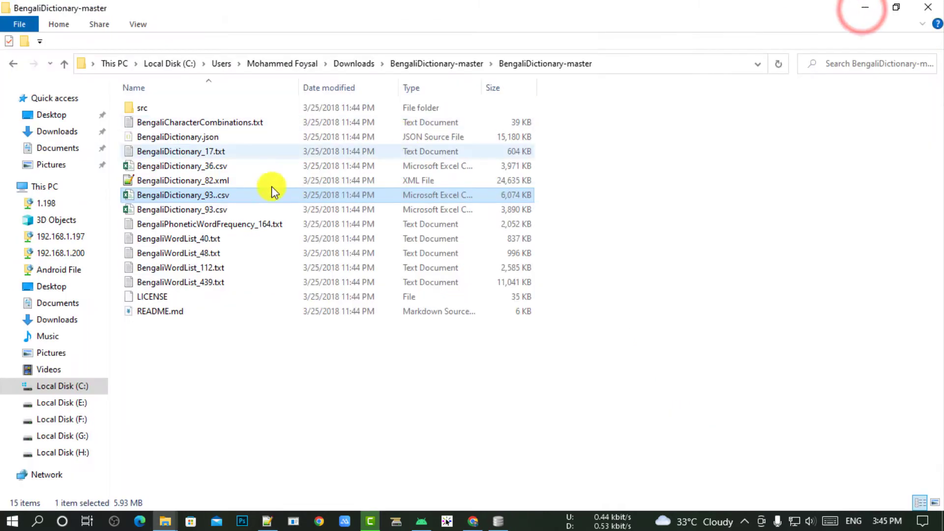
- Open BengaliDictionary_93.csv in Notepad++ to view its English and Bengali entries
{"action": "left_click", "coordinate": [198, 206]}
{"action": "right_click", "coordinate": [199, 205]}
{"action": "left_click", "coordinate": [271, 231]}
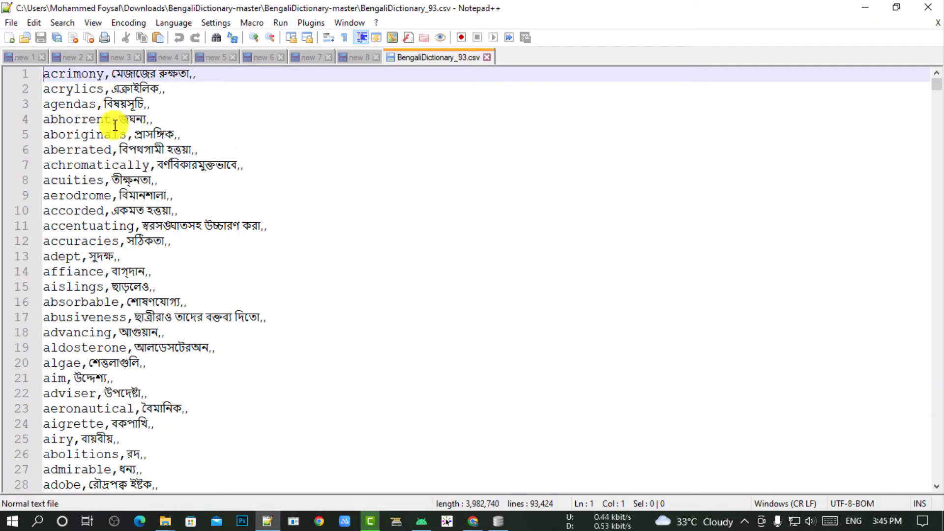
- Look through the English and Bengali rows of BengaliDictionary_93.csv down to the last line of the file
{"action": "scroll", "coordinate": [130, 125], "scroll_direction": "down", "scroll_amount": 13}
{"action": "left_click", "coordinate": [66, 165]}
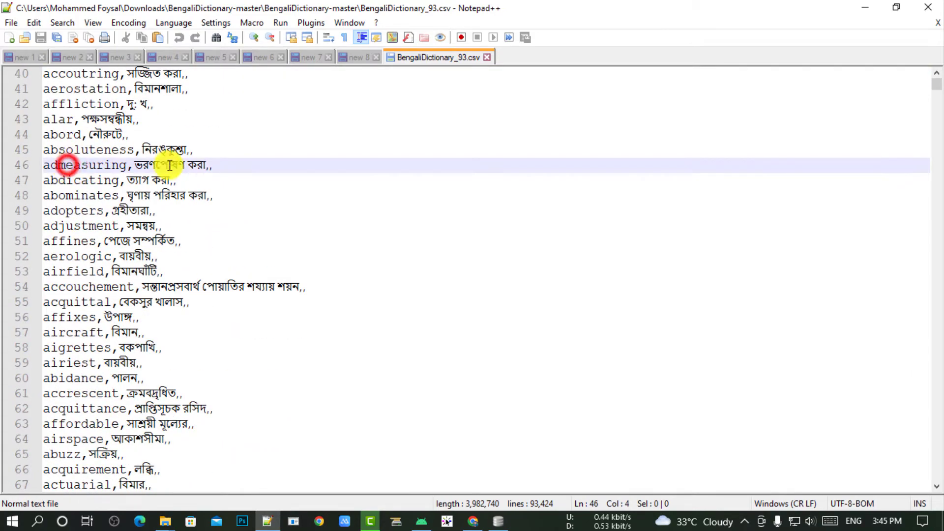
{"action": "left_click", "coordinate": [180, 165]}
{"action": "scroll", "coordinate": [295, 172], "scroll_direction": "down", "scroll_amount": 11}
{"action": "scroll", "coordinate": [244, 192], "scroll_direction": "down", "scroll_amount": 20}
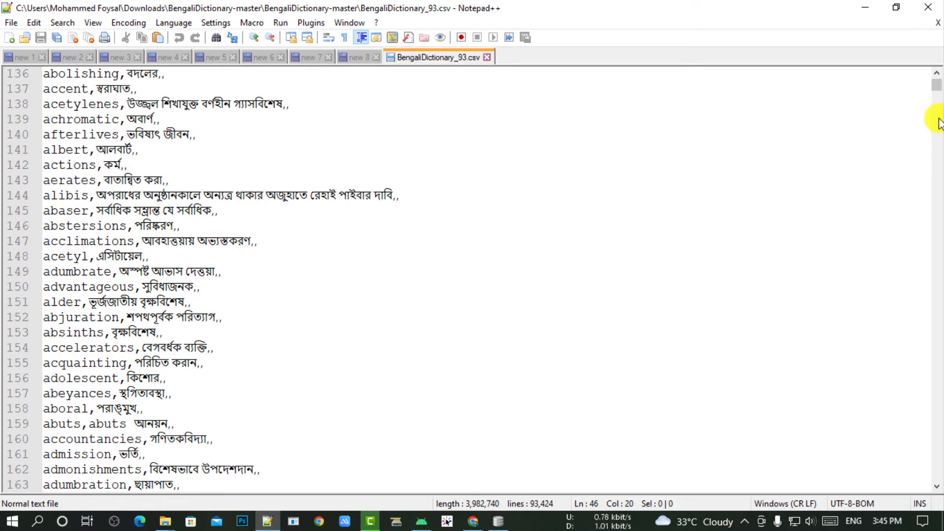
{"action": "left_click_drag", "start_coordinate": [939, 91], "coordinate": [939, 491]}
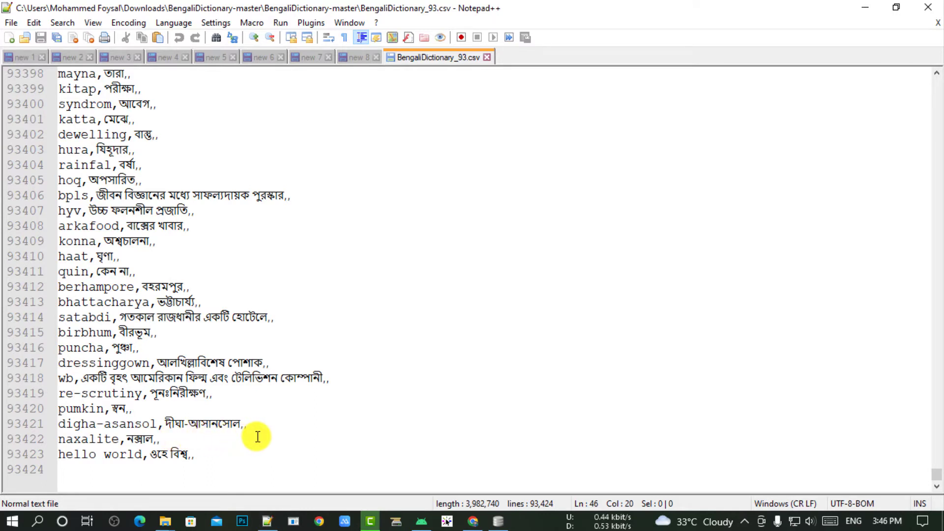
- Review BengaliDictionary_93.csv back from its end to the earlier entries, close the file and return to the extracted folder
{"action": "scroll", "coordinate": [255, 413], "scroll_direction": "up", "scroll_amount": 20}
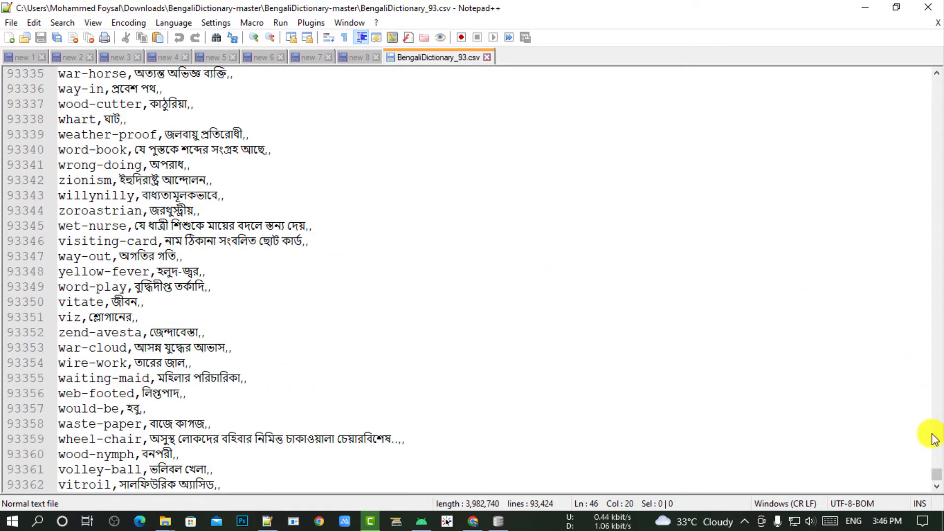
{"action": "left_click_drag", "start_coordinate": [935, 474], "coordinate": [854, 101]}
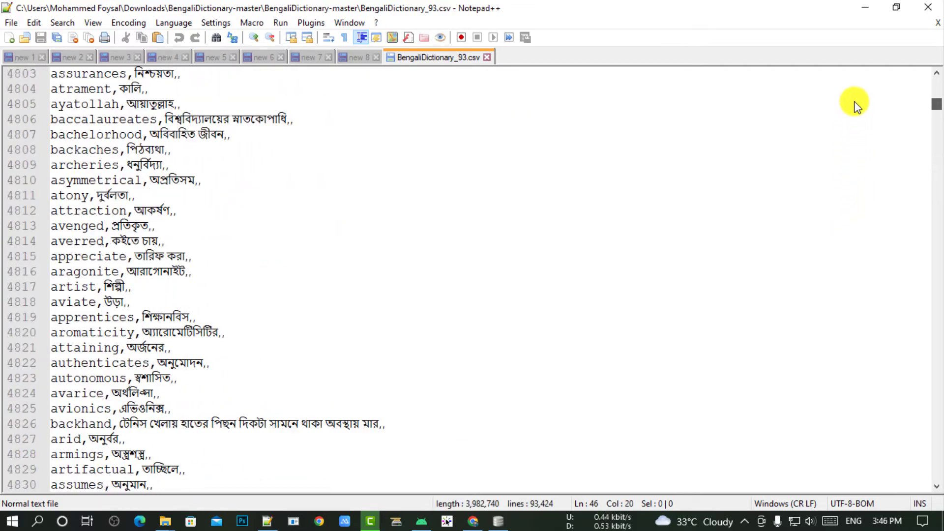
{"action": "scroll", "coordinate": [317, 308], "scroll_direction": "up", "scroll_amount": 20}
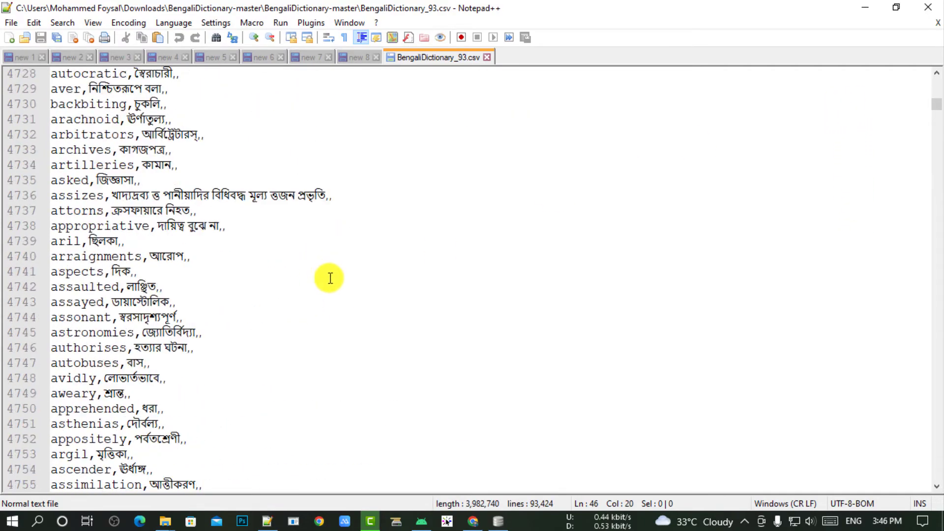
{"action": "scroll", "coordinate": [334, 286], "scroll_direction": "up", "scroll_amount": 7}
{"action": "left_click", "coordinate": [486, 57]}
{"action": "left_click", "coordinate": [868, 8]}
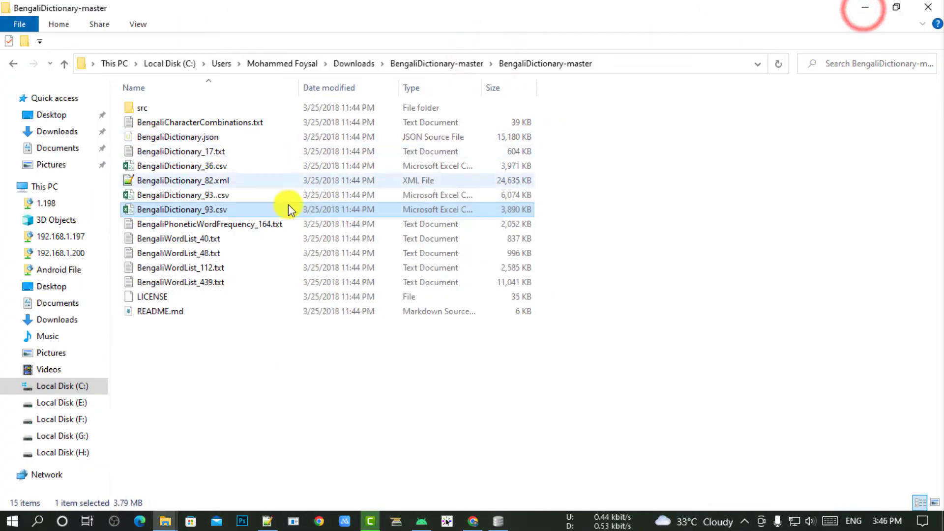
- Reopen BengaliDictionary_93..csv in Notepad++ to check its row format, and close it to return to the folder
{"action": "right_click", "coordinate": [210, 196]}
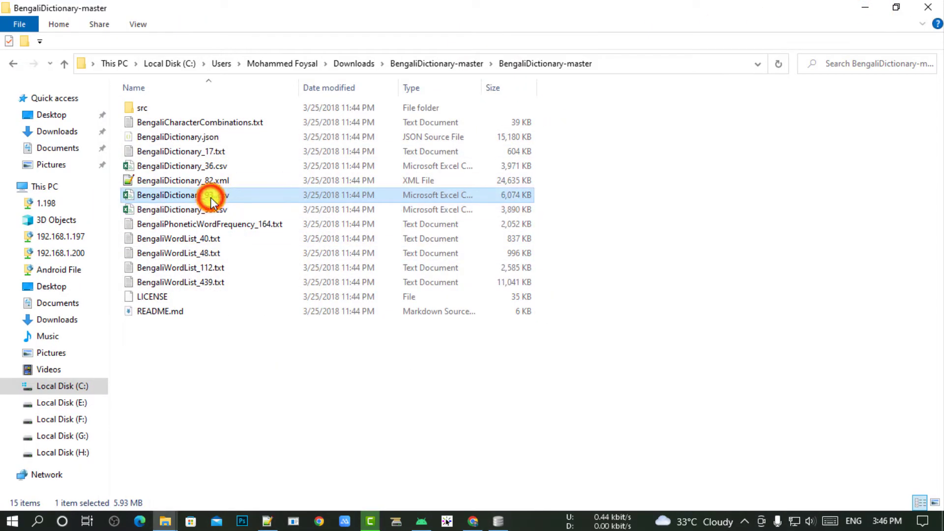
{"action": "left_click", "coordinate": [267, 234]}
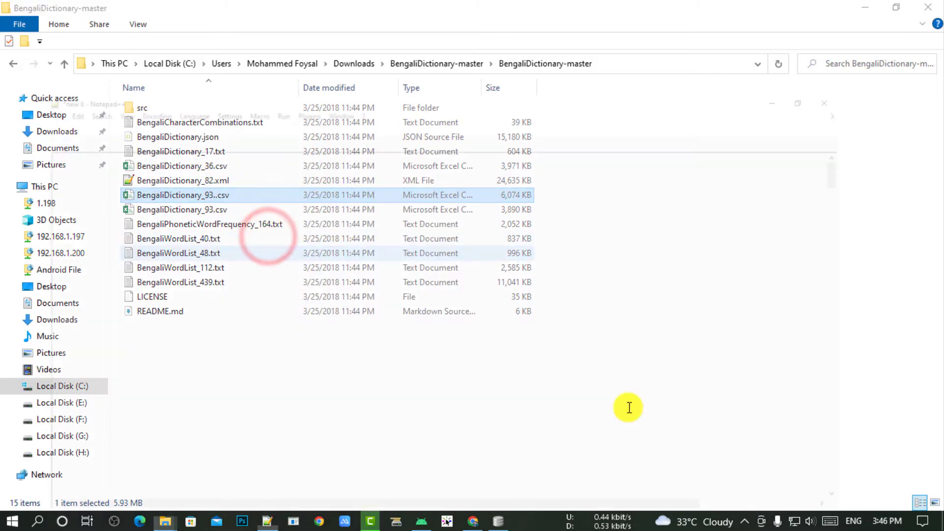
{"action": "scroll", "coordinate": [149, 196], "scroll_direction": "down", "scroll_amount": 6}
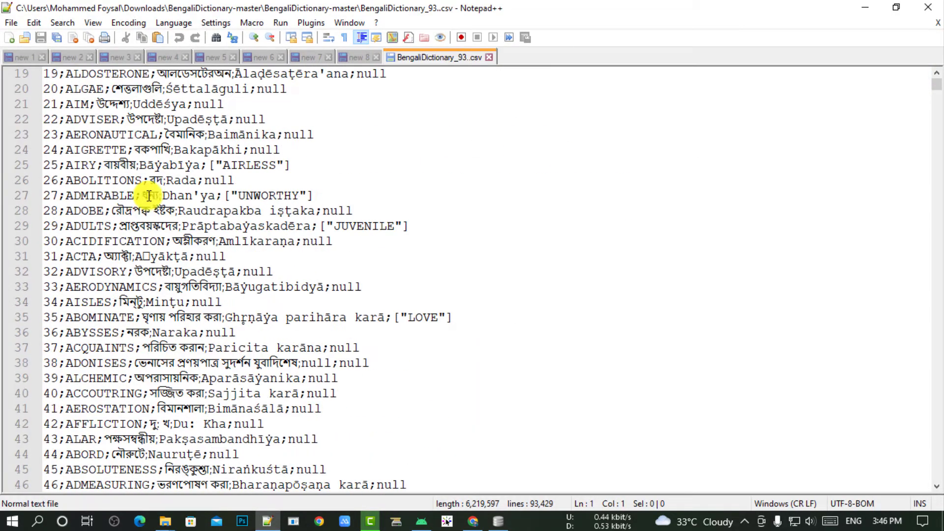
{"action": "left_click", "coordinate": [488, 57]}
{"action": "left_click", "coordinate": [864, 10]}
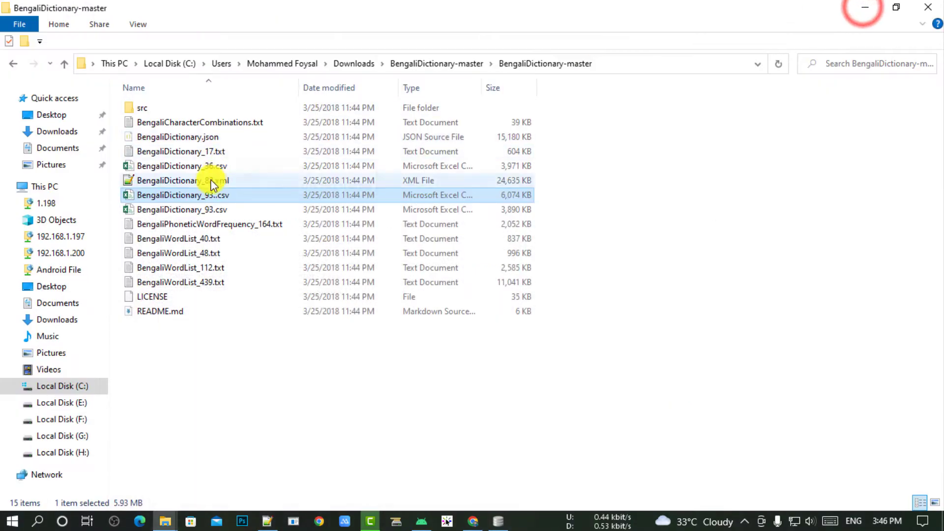
- Open BengaliDictionary_36.csv in Notepad++ and go through its first English words and Bengali meanings
{"action": "left_click", "coordinate": [213, 210]}
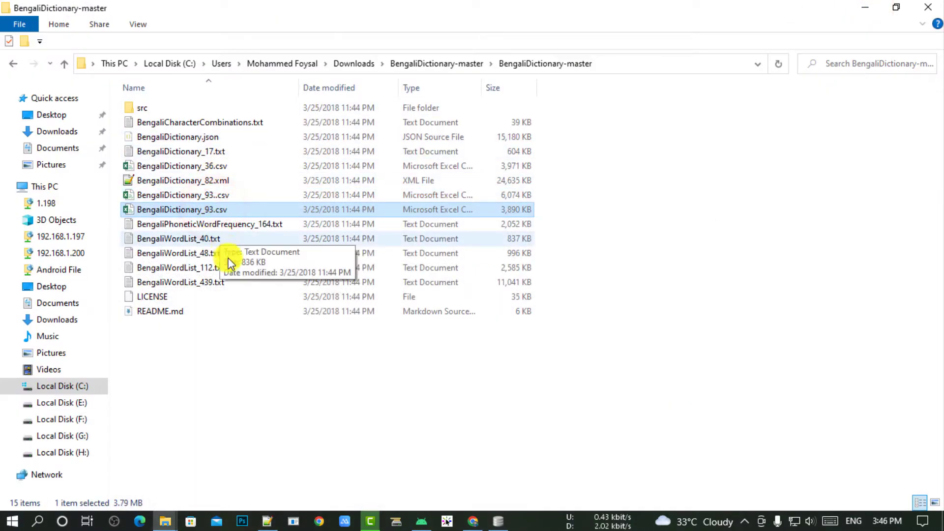
{"action": "left_click", "coordinate": [220, 166]}
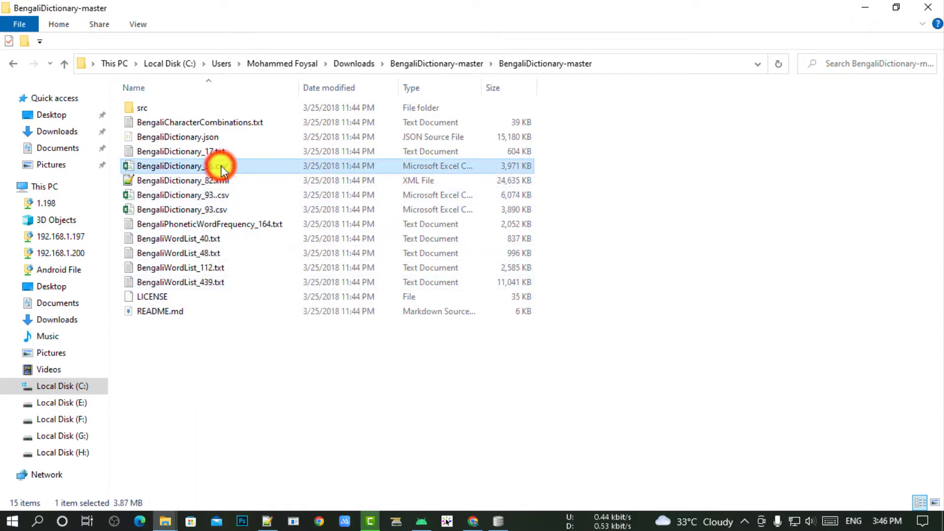
{"action": "right_click", "coordinate": [220, 166]}
{"action": "left_click", "coordinate": [255, 231]}
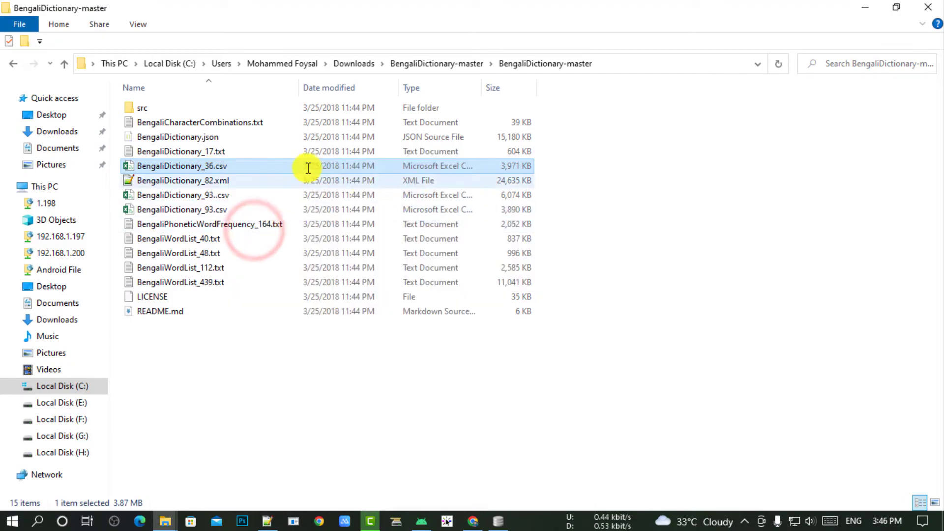
{"action": "scroll", "coordinate": [315, 194], "scroll_direction": "down", "scroll_amount": 8}
{"action": "scroll", "coordinate": [333, 191], "scroll_direction": "up", "scroll_amount": 6}
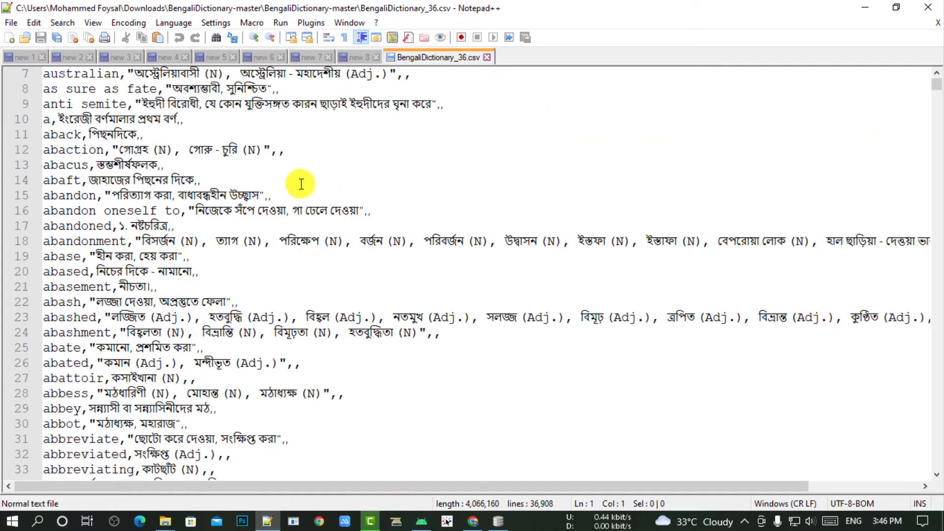
{"action": "scroll", "coordinate": [126, 266], "scroll_direction": "down", "scroll_amount": 14}
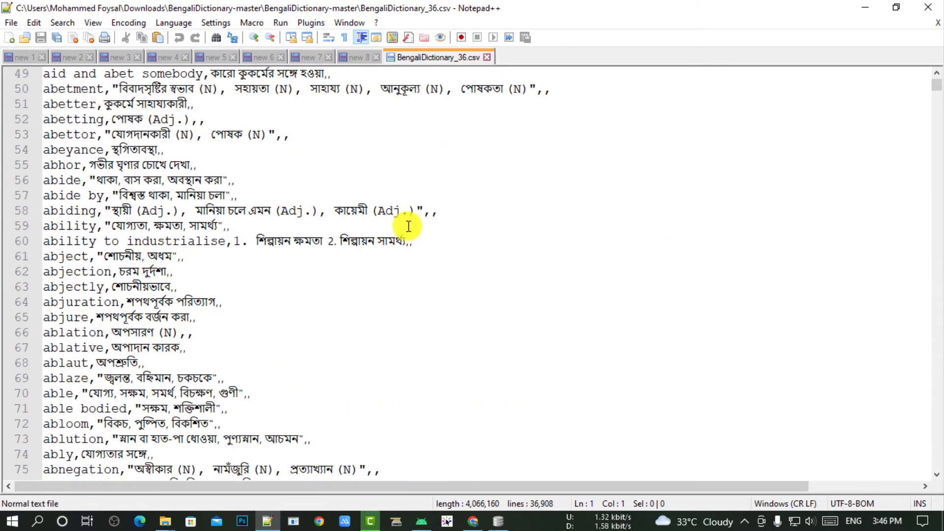
{"action": "scroll", "coordinate": [390, 226], "scroll_direction": "down", "scroll_amount": 14}
- Examine the part-of-speech labels such as Adj. and N in BengaliDictionary_36.csv, then close the file and minimize Notepad++
{"action": "double_click", "coordinate": [278, 195]}
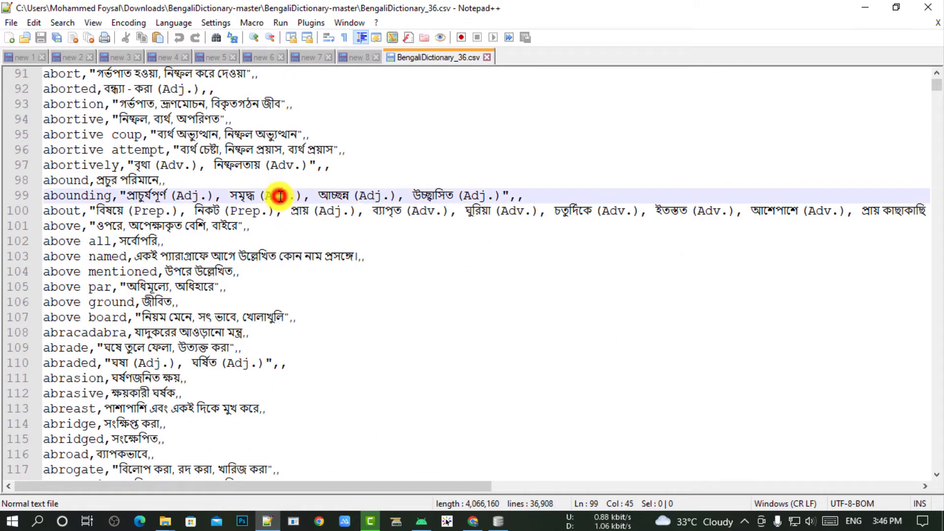
{"action": "scroll", "coordinate": [389, 194], "scroll_direction": "down", "scroll_amount": 5}
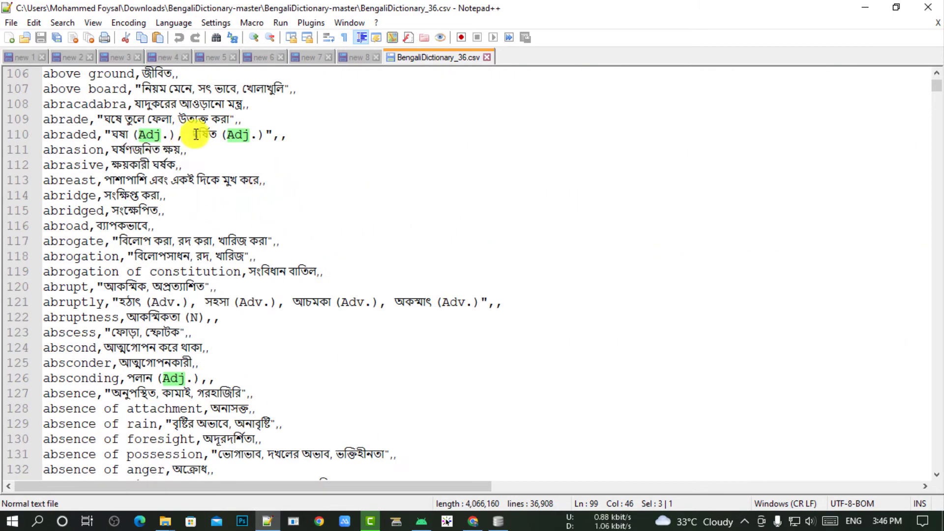
{"action": "left_click", "coordinate": [353, 134]}
{"action": "scroll", "coordinate": [253, 179], "scroll_direction": "down", "scroll_amount": 5}
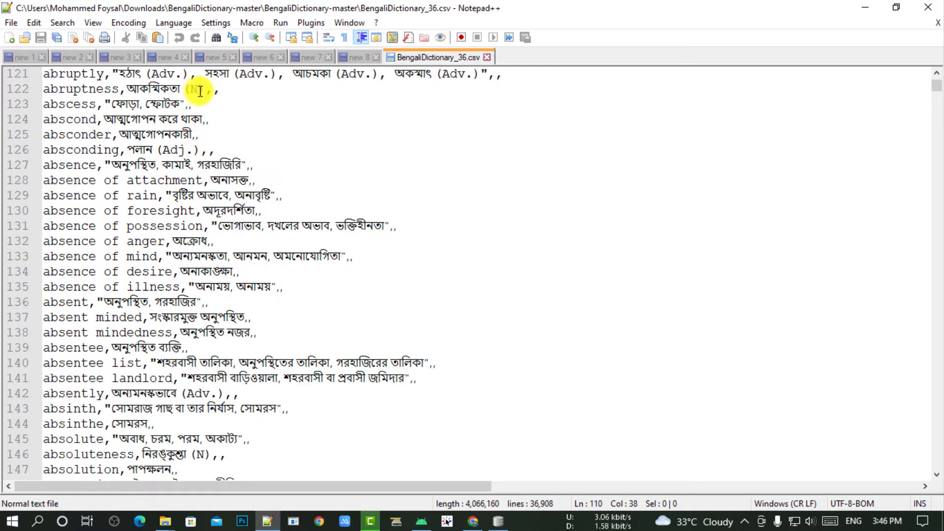
{"action": "double_click", "coordinate": [195, 90]}
{"action": "scroll", "coordinate": [344, 137], "scroll_direction": "up", "scroll_amount": 3}
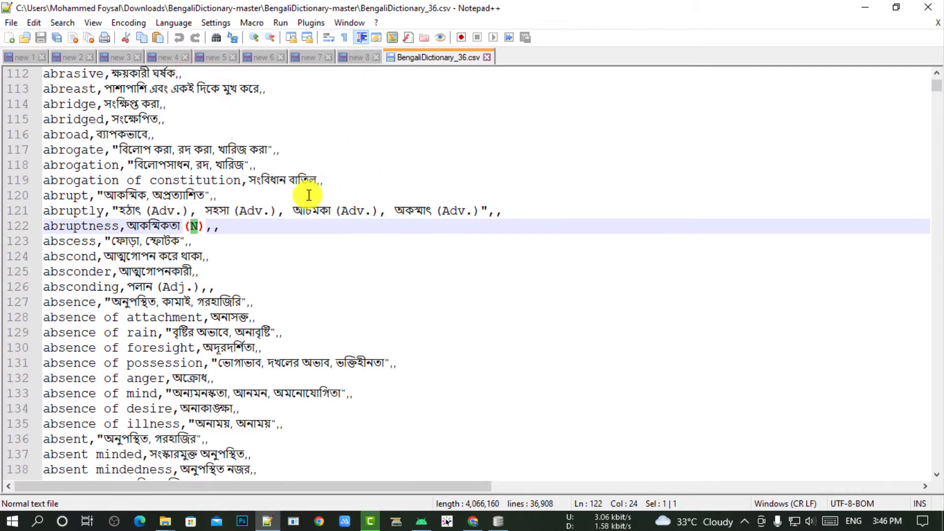
{"action": "scroll", "coordinate": [295, 226], "scroll_direction": "down", "scroll_amount": 18}
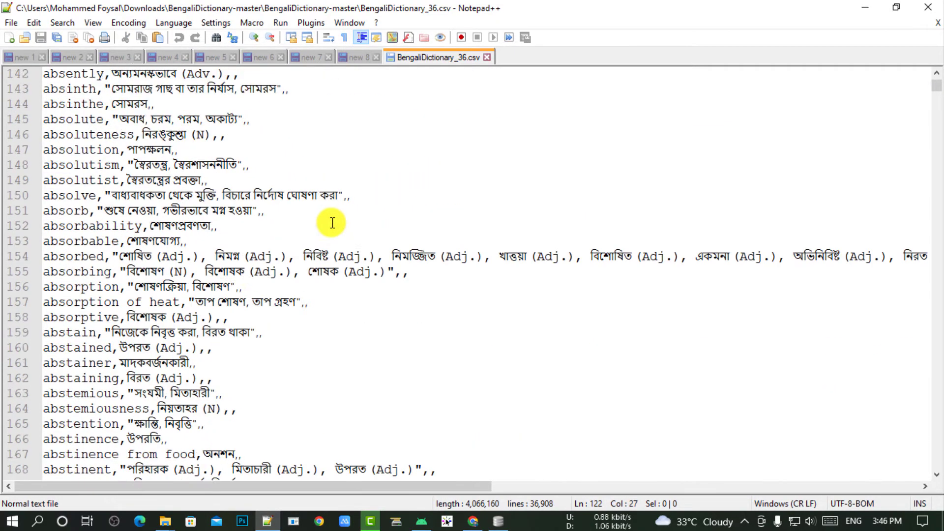
{"action": "scroll", "coordinate": [374, 233], "scroll_direction": "down", "scroll_amount": 20}
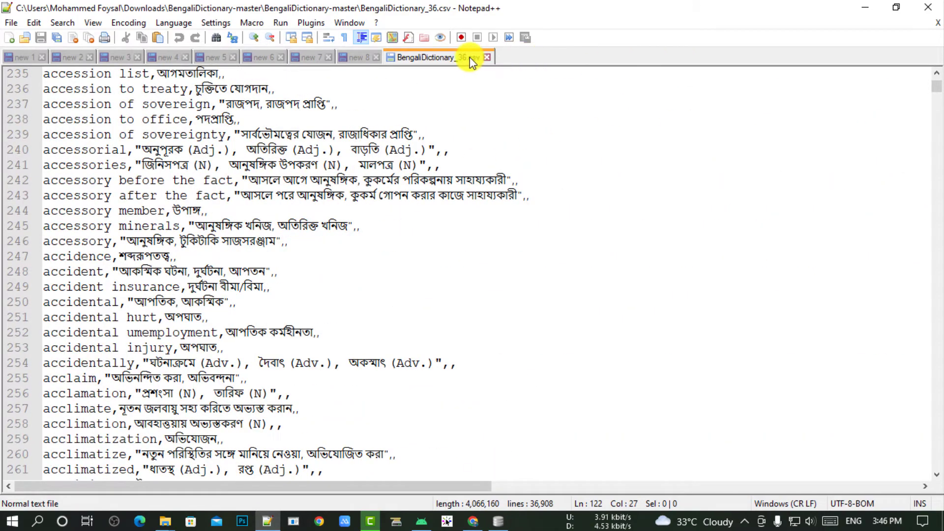
{"action": "left_click", "coordinate": [487, 58]}
{"action": "left_click", "coordinate": [864, 8]}
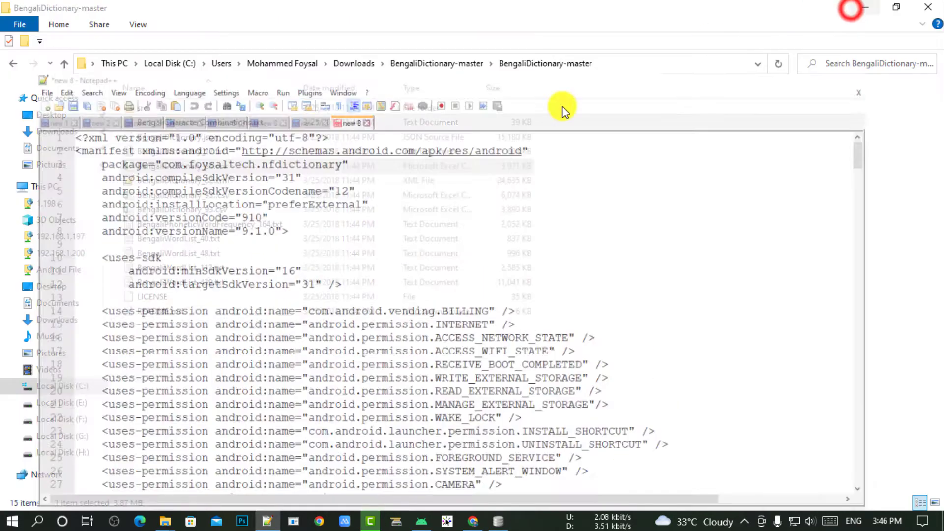
- Minimize the extracted BengaliDictionary-master folder and close the browser window with the GitHub repository
{"action": "left_click", "coordinate": [716, 250]}
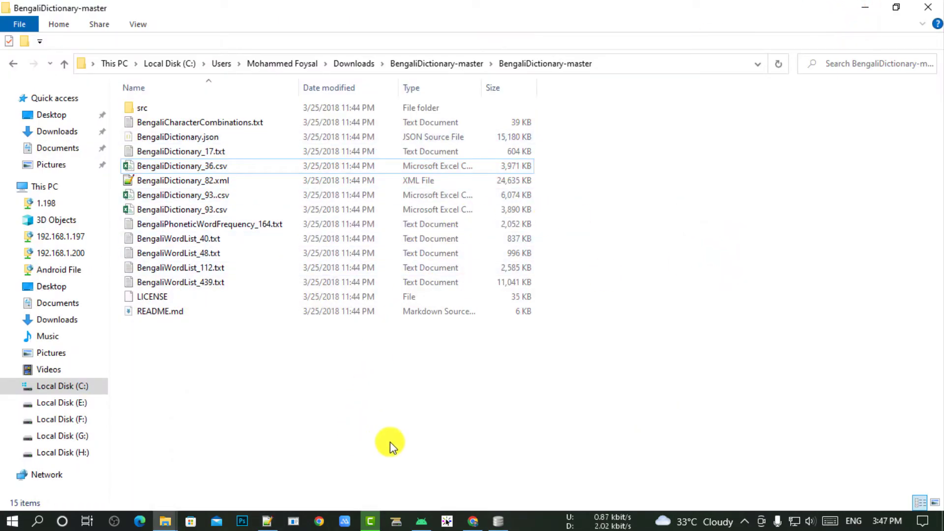
{"action": "left_click", "coordinate": [870, 9]}
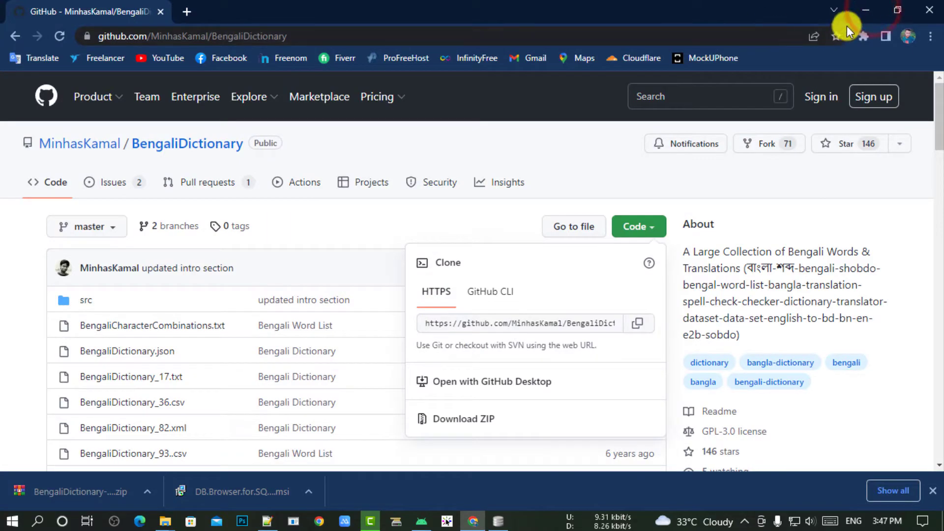
{"action": "left_click", "coordinate": [918, 10]}
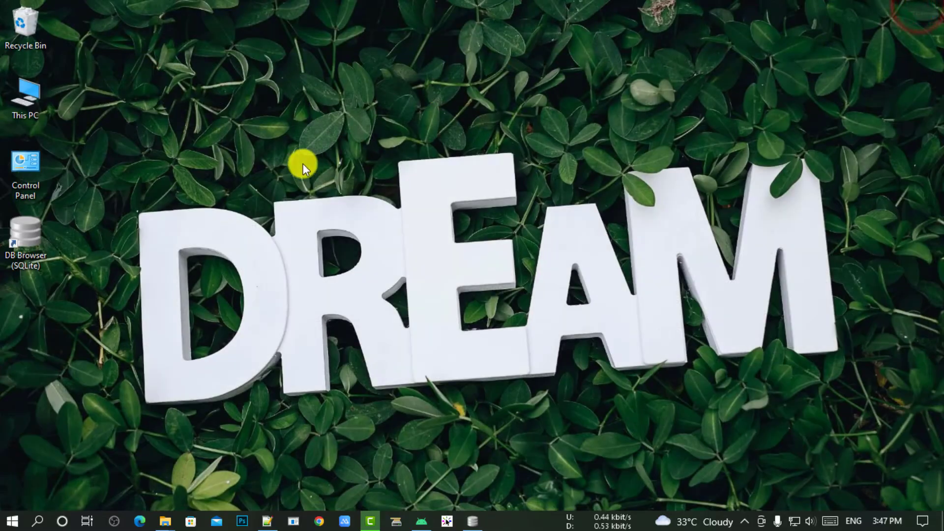
- Empty the Recycle Bin on the desktop and confirm the deletion
{"action": "right_click", "coordinate": [36, 27]}
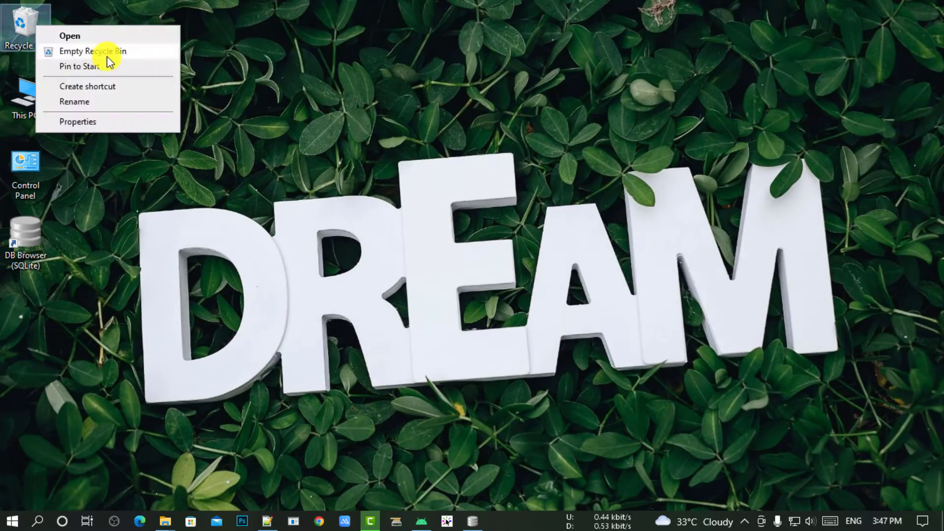
{"action": "left_click", "coordinate": [108, 55]}
{"action": "left_click", "coordinate": [517, 271]}
{"action": "left_click", "coordinate": [29, 237]}
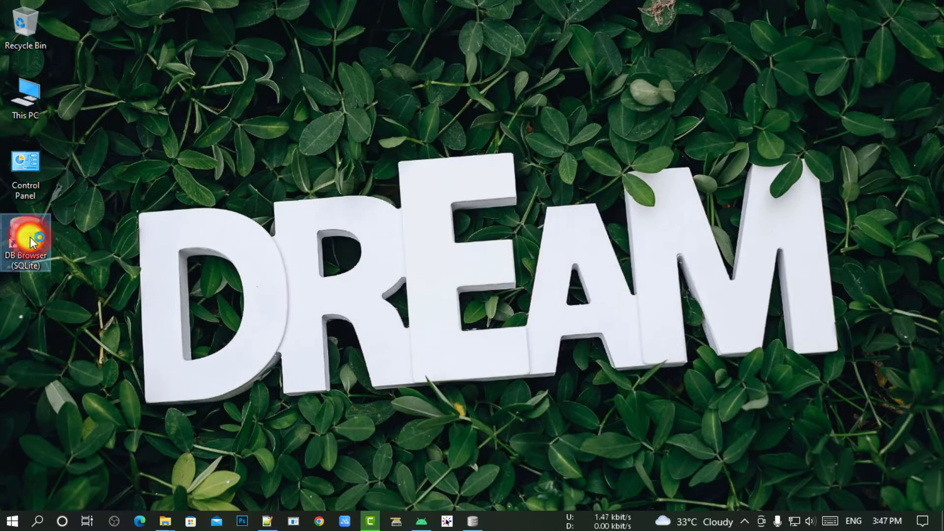
{"action": "right_click", "coordinate": [256, 86]}
{"action": "left_click", "coordinate": [295, 126]}
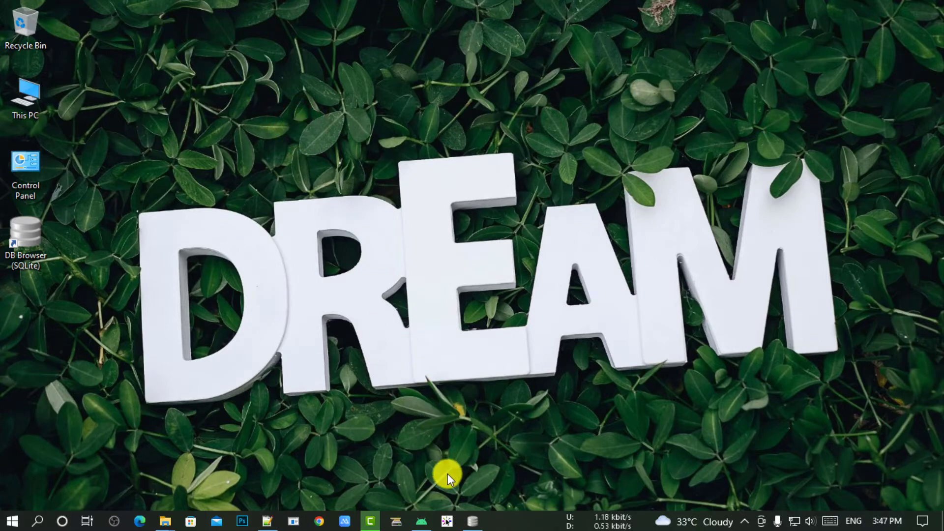
{"action": "left_click", "coordinate": [474, 525]}
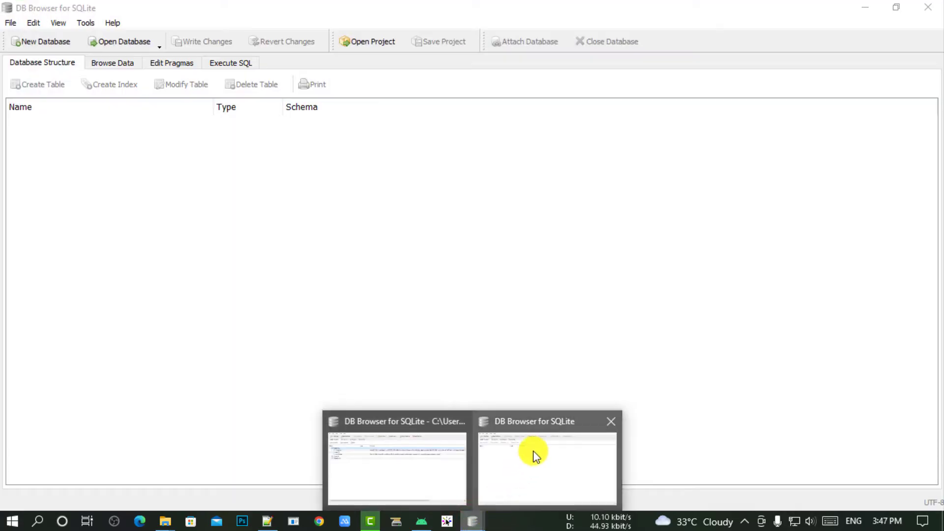
{"action": "left_click", "coordinate": [612, 425]}
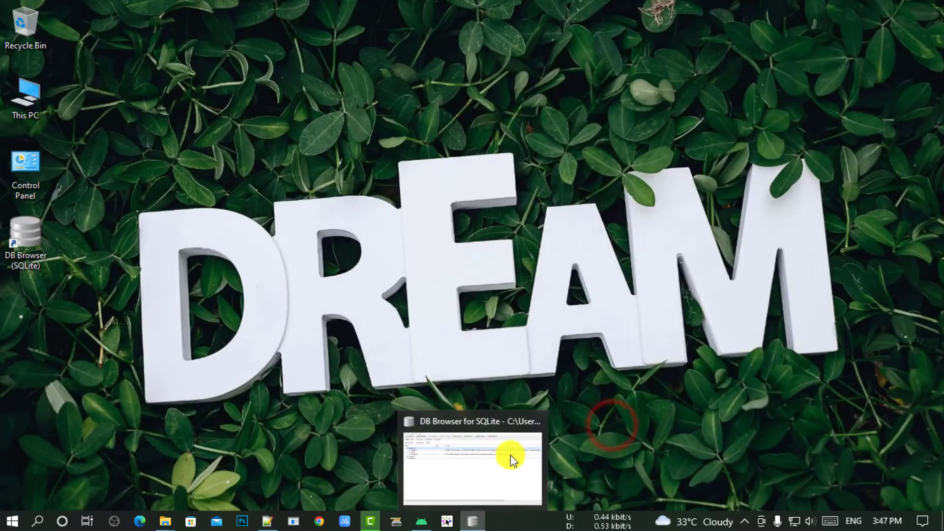
- Switch to DB Browser for SQLite, start a table import from CSV, and browse to the inner BengaliDictionary-master folder in Downloads
{"action": "left_click", "coordinate": [486, 457]}
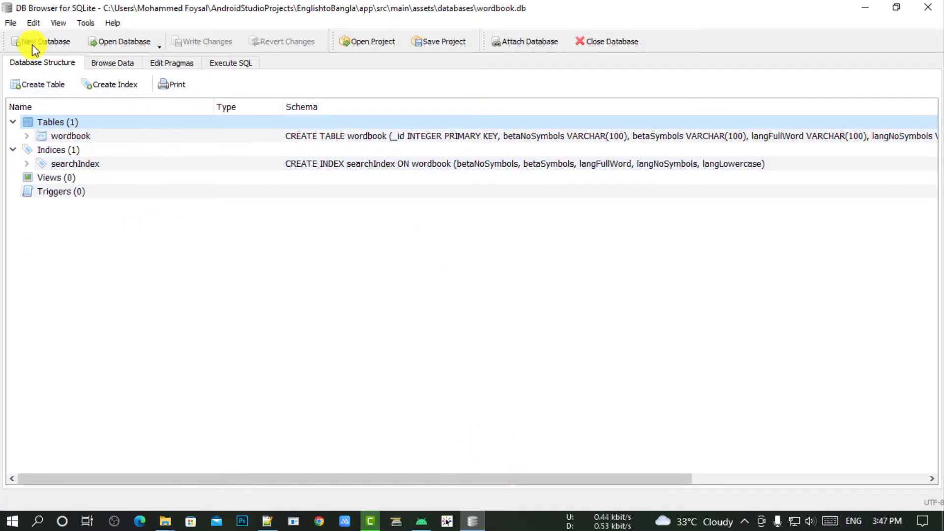
{"action": "left_click", "coordinate": [10, 23]}
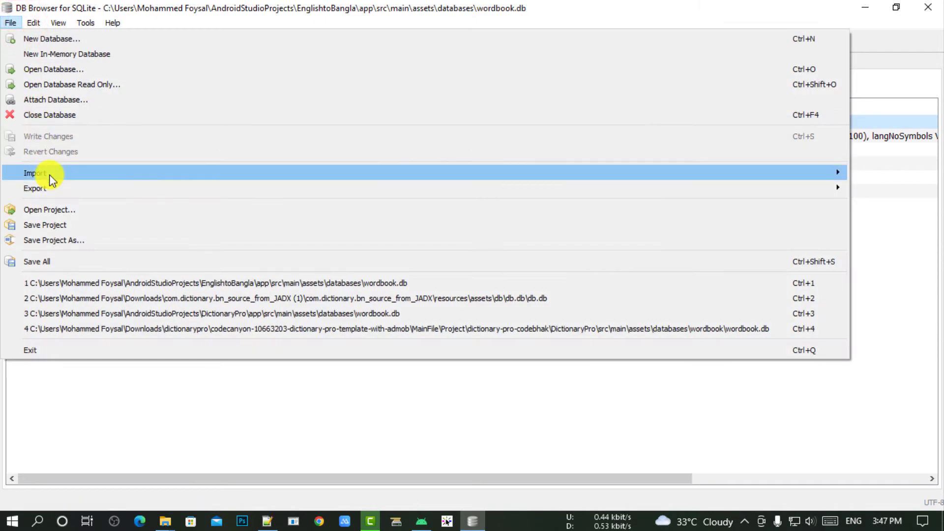
{"action": "mouse_move", "coordinate": [49, 175]}
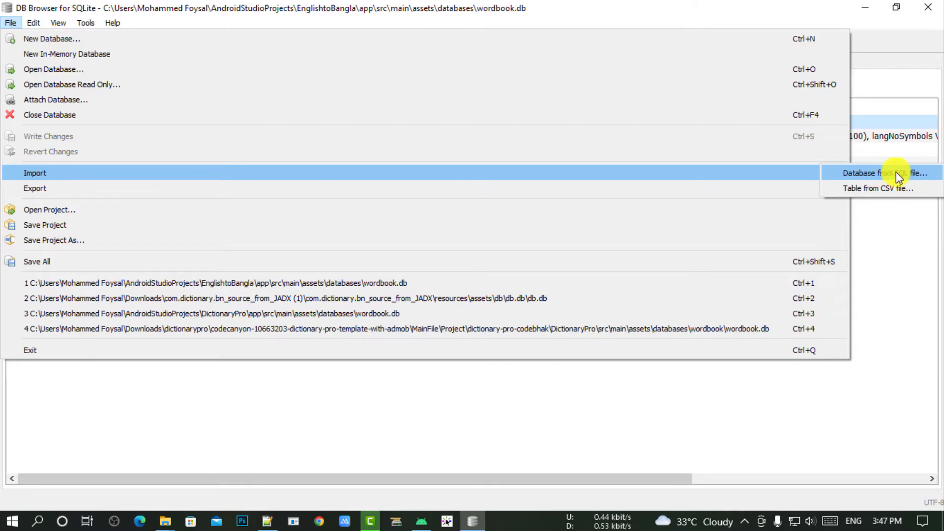
{"action": "left_click", "coordinate": [871, 189]}
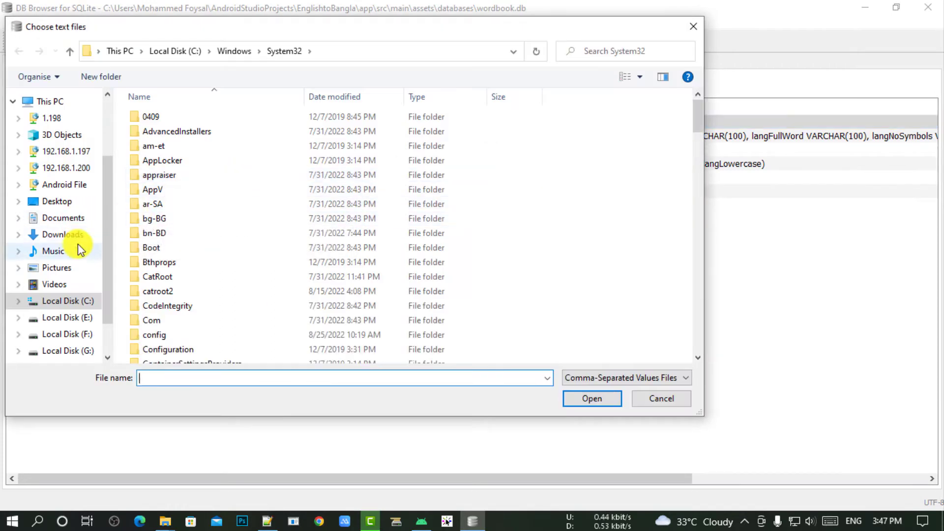
{"action": "left_click", "coordinate": [71, 222]}
{"action": "left_click", "coordinate": [71, 233]}
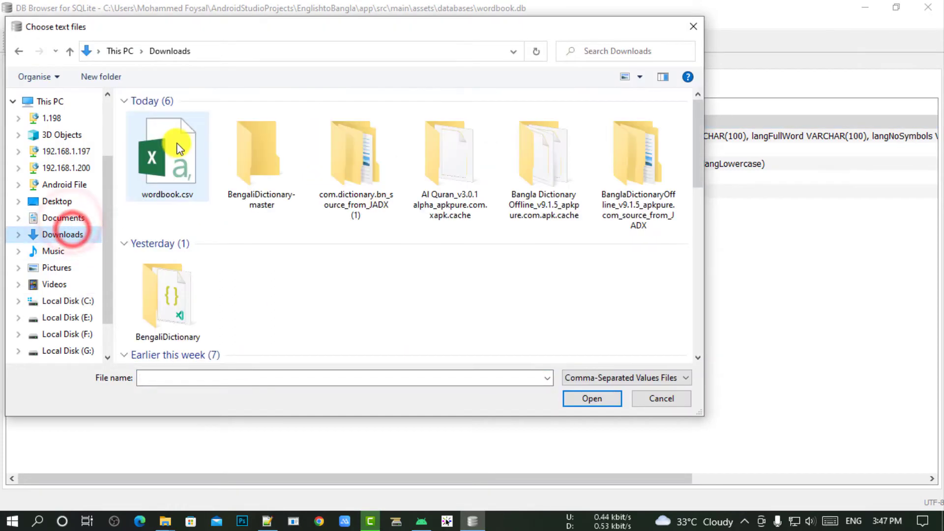
{"action": "double_click", "coordinate": [265, 182]}
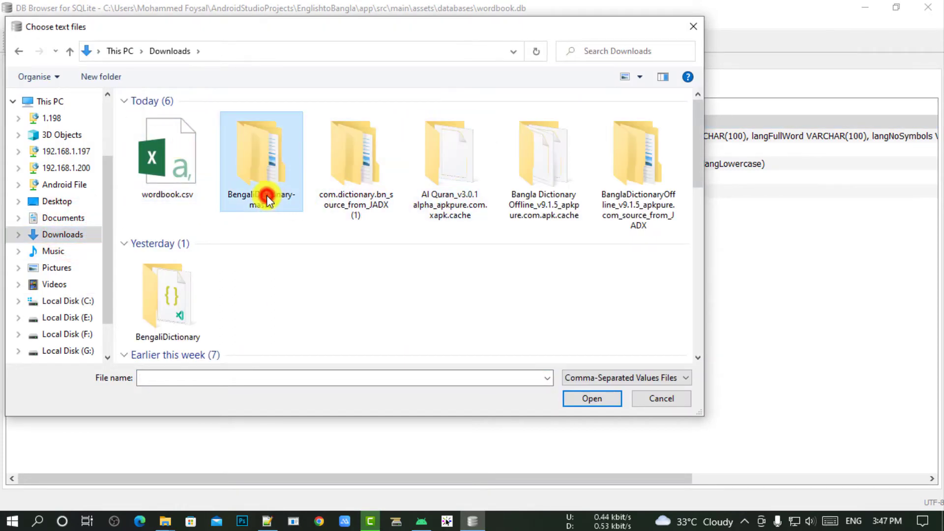
{"action": "left_click", "coordinate": [212, 118]}
{"action": "double_click", "coordinate": [211, 119]}
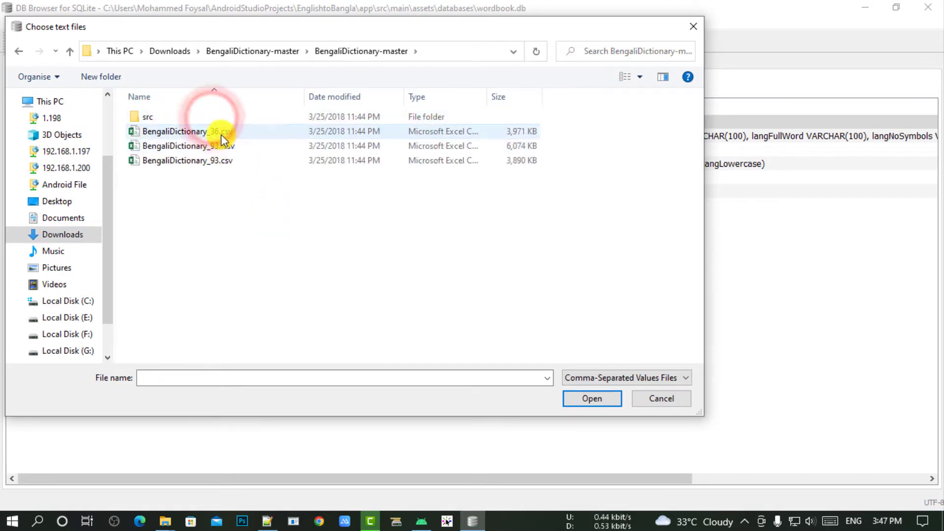
- Open BengaliDictionary_36.csv in Notepad++ from the file chooser, look through its word entries, and close it again
{"action": "left_click", "coordinate": [220, 132]}
{"action": "right_click", "coordinate": [224, 131]}
{"action": "left_click", "coordinate": [281, 242]}
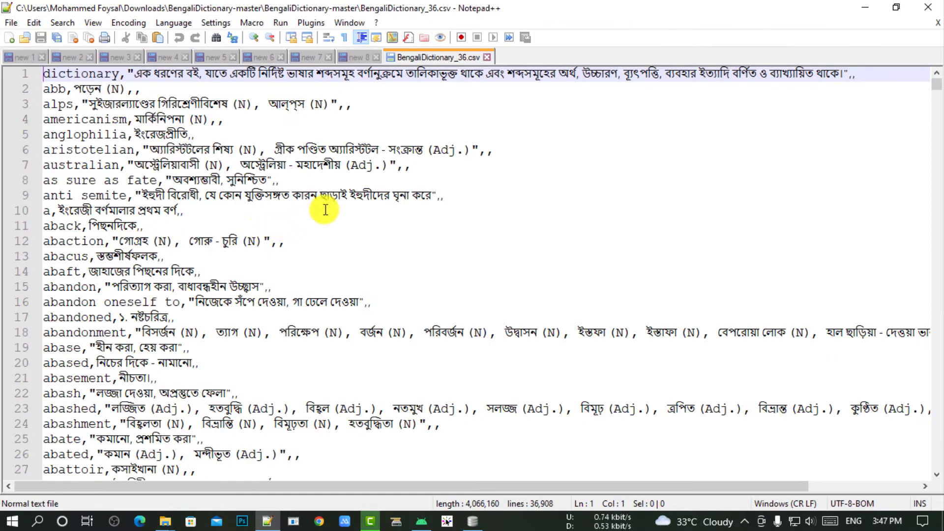
{"action": "scroll", "coordinate": [368, 148], "scroll_direction": "down", "scroll_amount": 10}
{"action": "scroll", "coordinate": [393, 153], "scroll_direction": "down", "scroll_amount": 5}
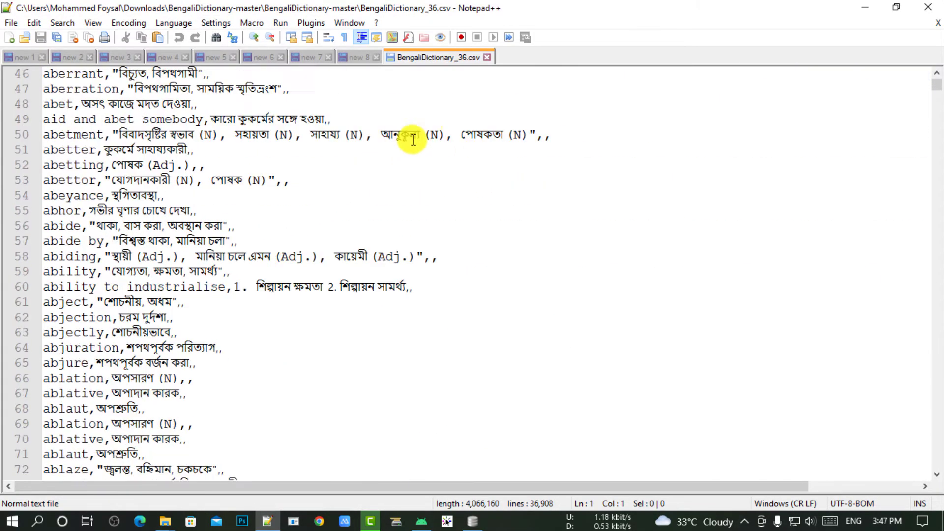
{"action": "left_click", "coordinate": [487, 57]}
{"action": "left_click", "coordinate": [924, 8]}
- Choose BengaliDictionary_36.csv as the file to import
{"action": "left_click", "coordinate": [259, 210]}
{"action": "left_click", "coordinate": [239, 133]}
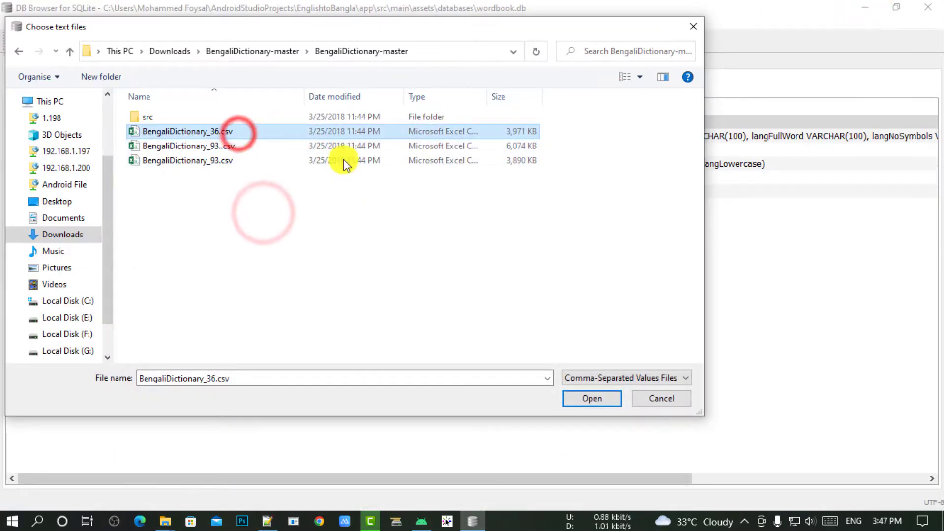
{"action": "left_click", "coordinate": [592, 399]}
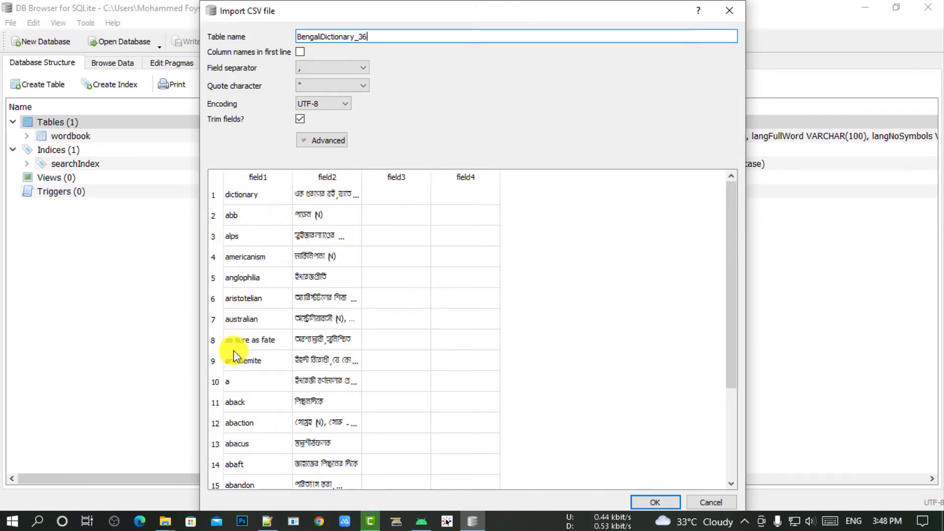
- Look through the CSV preview rows and import them as table BengaliDictionary_36 with comma separator and UTF-8 encoding
{"action": "scroll", "coordinate": [235, 346], "scroll_direction": "down", "scroll_amount": 1}
{"action": "scroll", "coordinate": [236, 228], "scroll_direction": "up", "scroll_amount": 1}
{"action": "scroll", "coordinate": [260, 327], "scroll_direction": "down", "scroll_amount": 2}
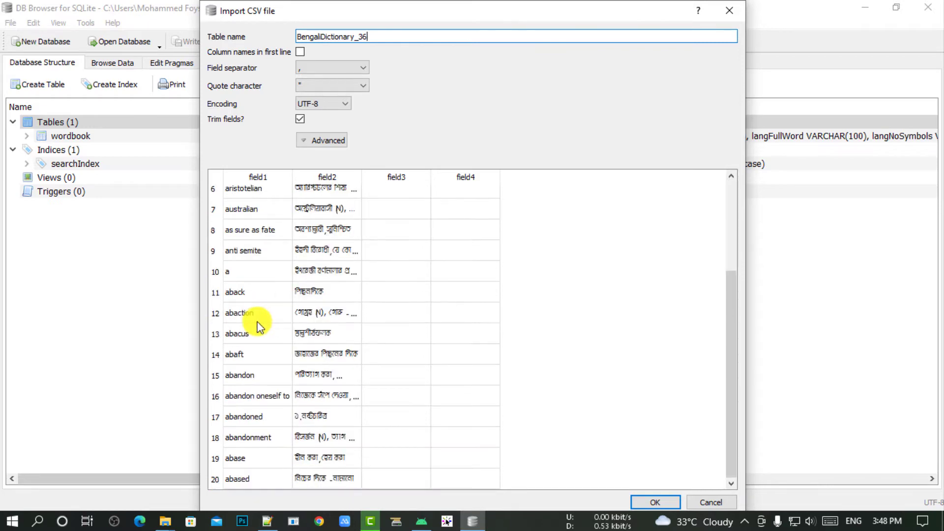
{"action": "scroll", "coordinate": [328, 280], "scroll_direction": "up", "scroll_amount": 2}
{"action": "scroll", "coordinate": [343, 253], "scroll_direction": "down", "scroll_amount": 2}
{"action": "scroll", "coordinate": [393, 258], "scroll_direction": "up", "scroll_amount": 2}
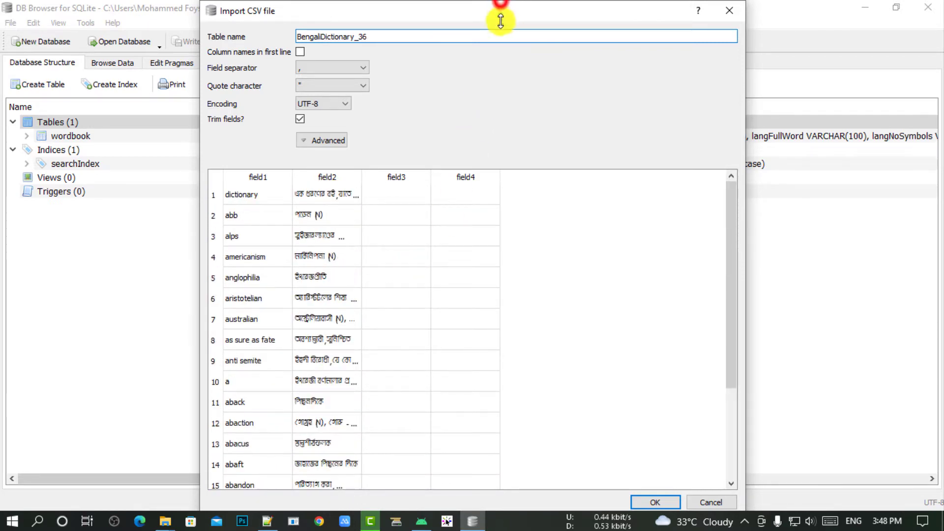
{"action": "left_click_drag", "start_coordinate": [501, 18], "coordinate": [480, 15]}
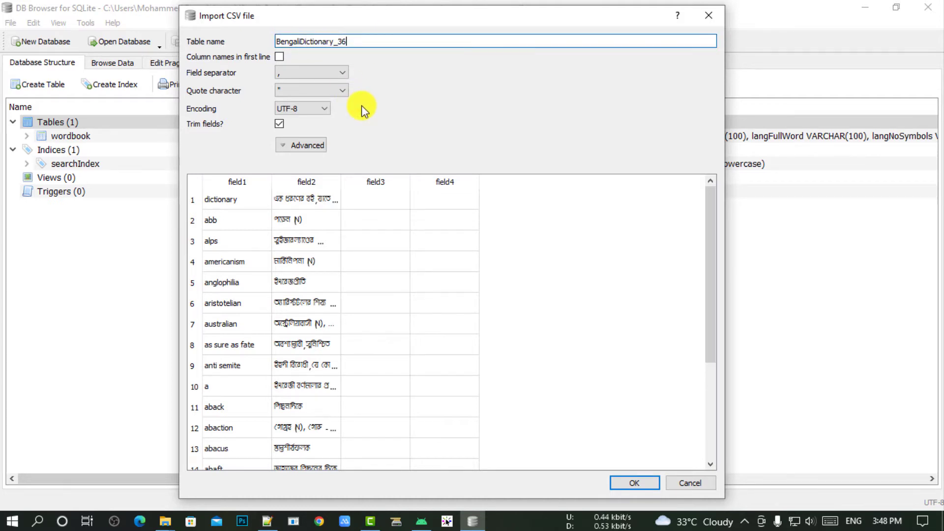
{"action": "left_click", "coordinate": [633, 483]}
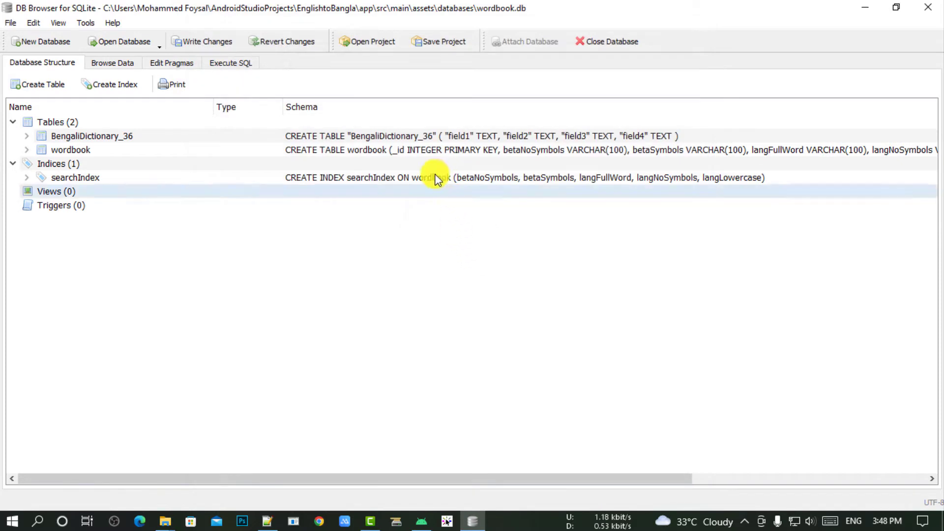
- Expand the fields of the imported BengaliDictionary_36 table and display its records
{"action": "left_click", "coordinate": [129, 134]}
{"action": "left_click", "coordinate": [26, 136]}
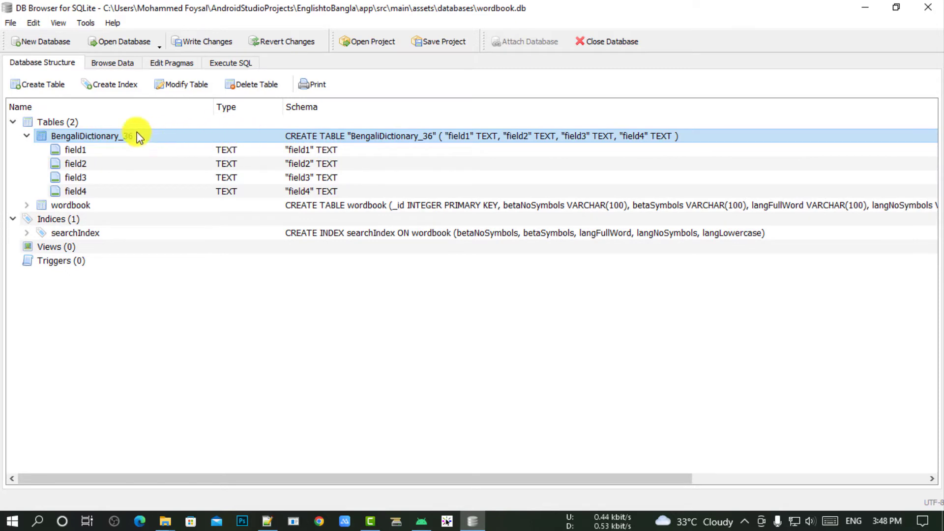
{"action": "left_click", "coordinate": [114, 64]}
{"action": "left_click", "coordinate": [79, 86]}
{"action": "left_click", "coordinate": [100, 98]}
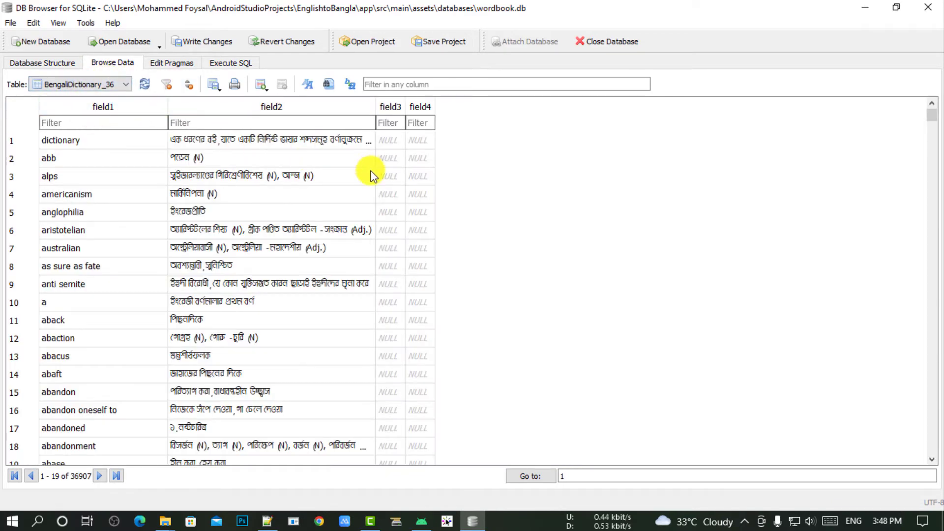
- Go through the English words and Bengali meanings in the BengaliDictionary_36 records and return to the first row
{"action": "scroll", "coordinate": [370, 172], "scroll_direction": "down", "scroll_amount": 20}
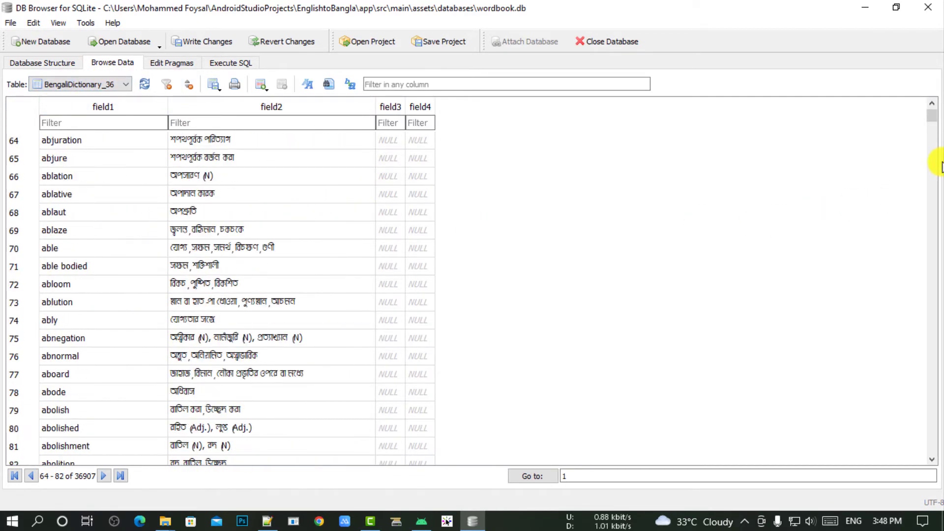
{"action": "mouse_move", "coordinate": [931, 118]}
{"action": "left_mouse_down"}
{"action": "mouse_move", "coordinate": [932, 455]}
{"action": "mouse_move", "coordinate": [938, 101]}
{"action": "left_mouse_up"}
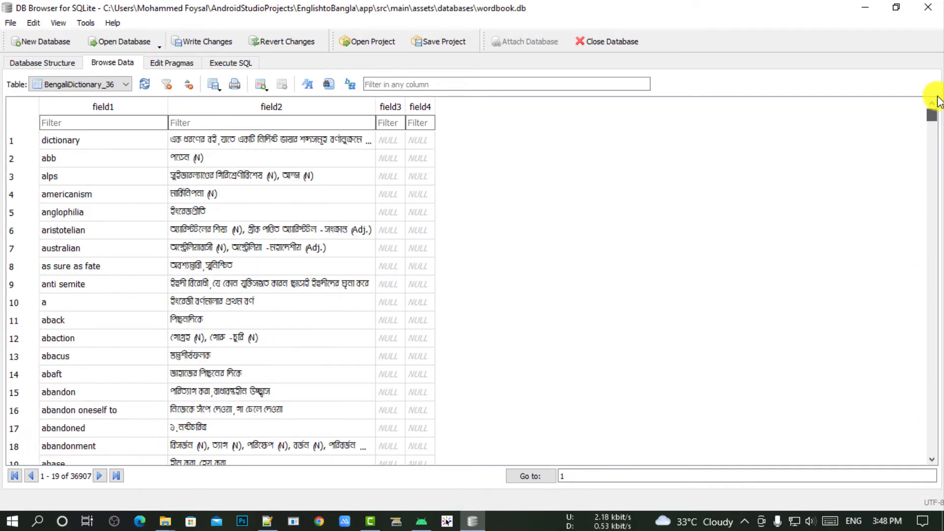
{"action": "scroll", "coordinate": [295, 200], "scroll_direction": "down", "scroll_amount": 17}
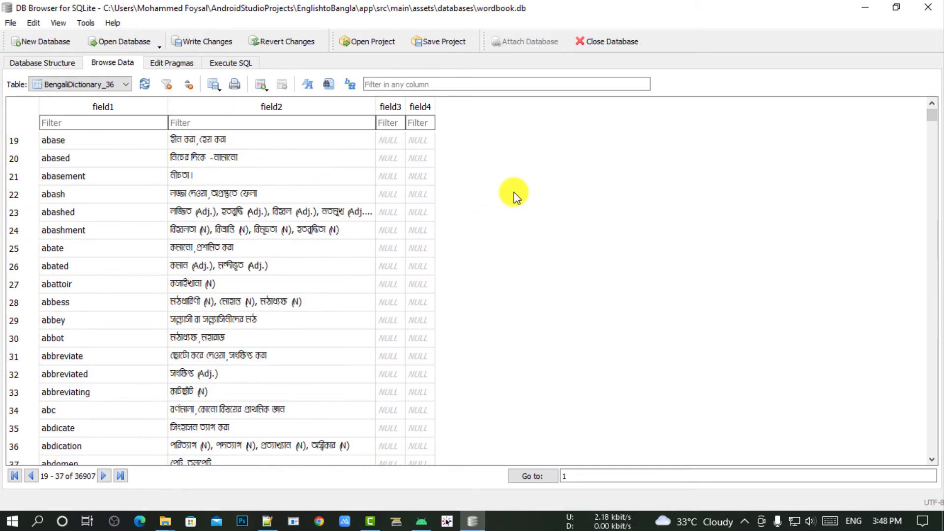
{"action": "scroll", "coordinate": [359, 182], "scroll_direction": "down", "scroll_amount": 20}
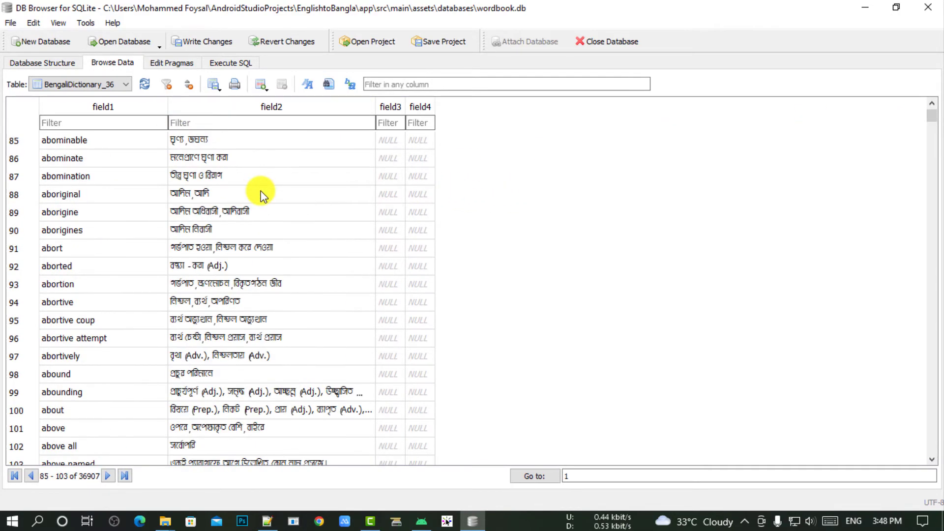
{"action": "scroll", "coordinate": [486, 192], "scroll_direction": "down", "scroll_amount": 5}
{"action": "left_click_drag", "start_coordinate": [924, 123], "coordinate": [929, 103]}
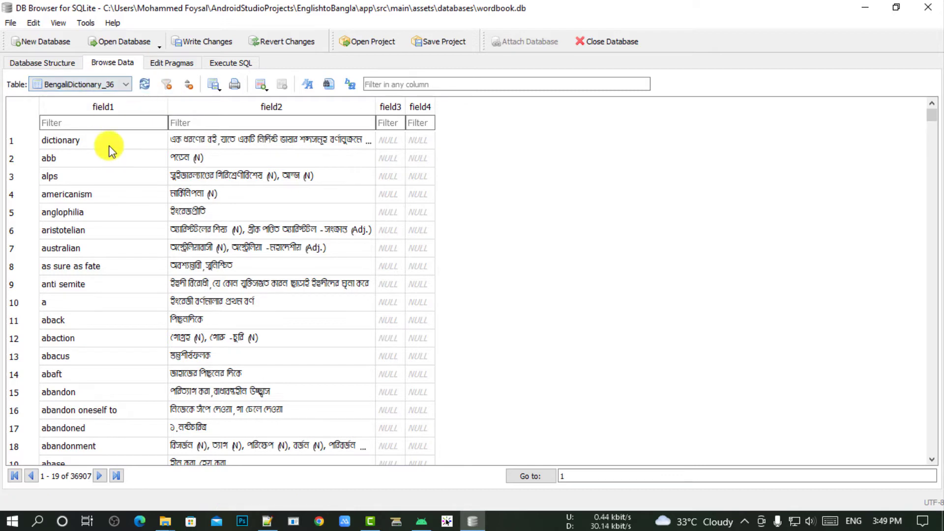
- Delete the wordbook table from the database structure and confirm the deletion
{"action": "left_click", "coordinate": [48, 63]}
{"action": "left_click", "coordinate": [68, 150]}
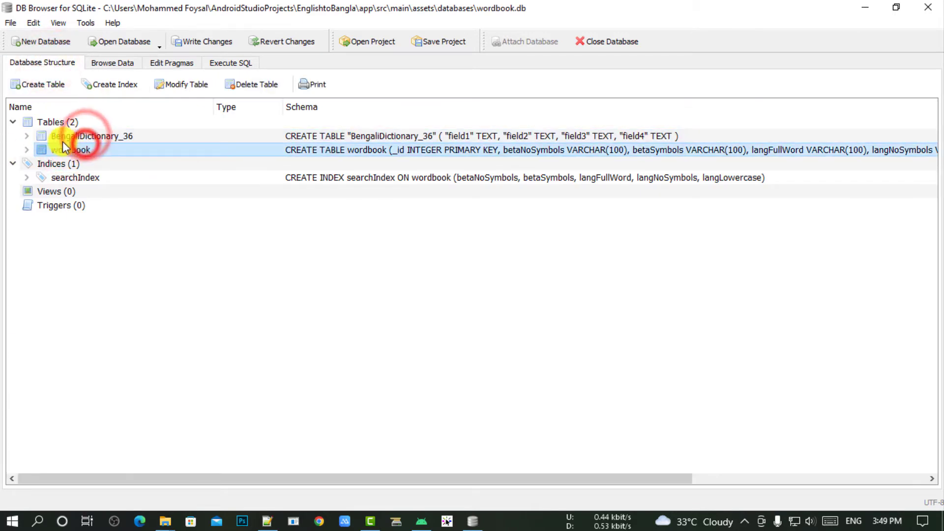
{"action": "left_click", "coordinate": [255, 88]}
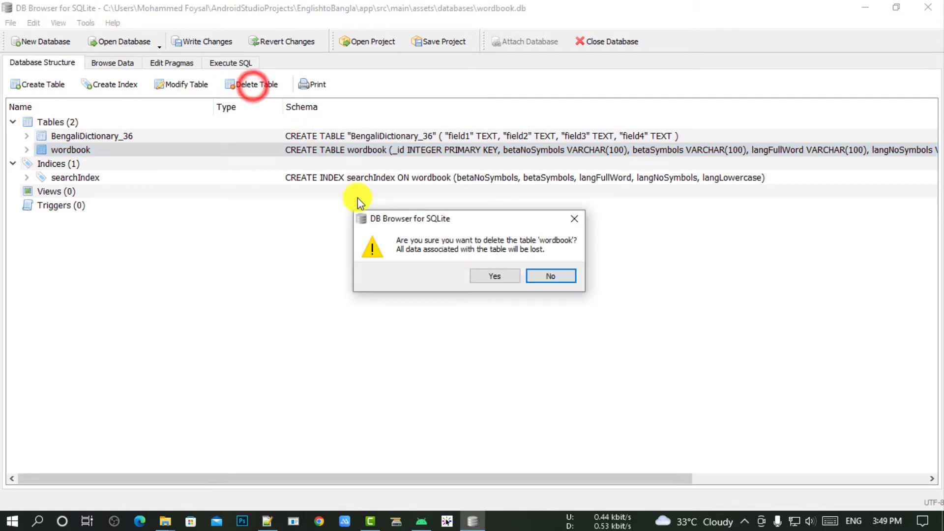
{"action": "left_click", "coordinate": [494, 276]}
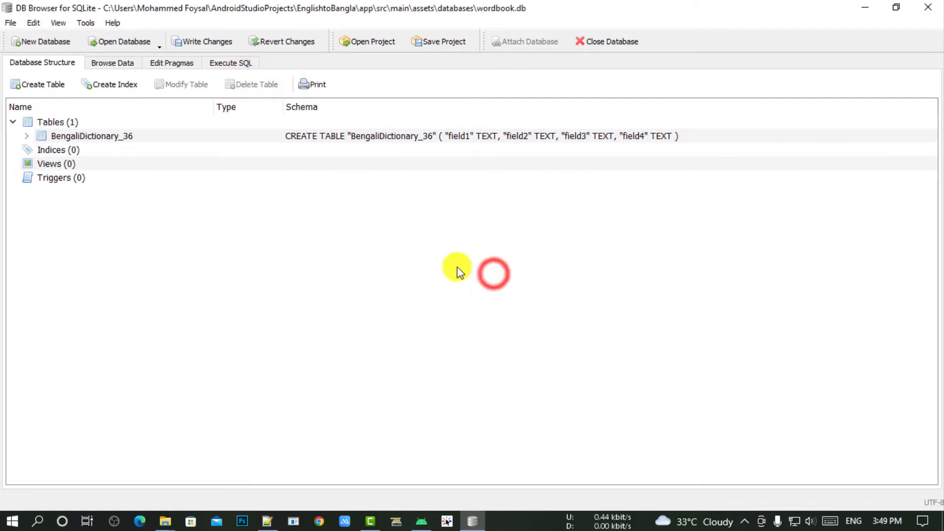
- Save the pending database changes and view the BengaliDictionary_36 table definition, closing it without edits
{"action": "left_click", "coordinate": [106, 135]}
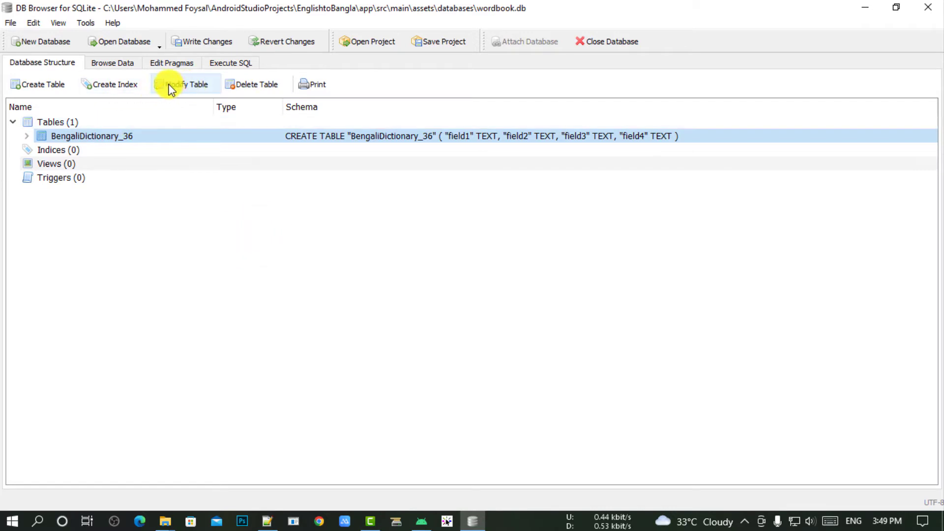
{"action": "left_click", "coordinate": [192, 87]}
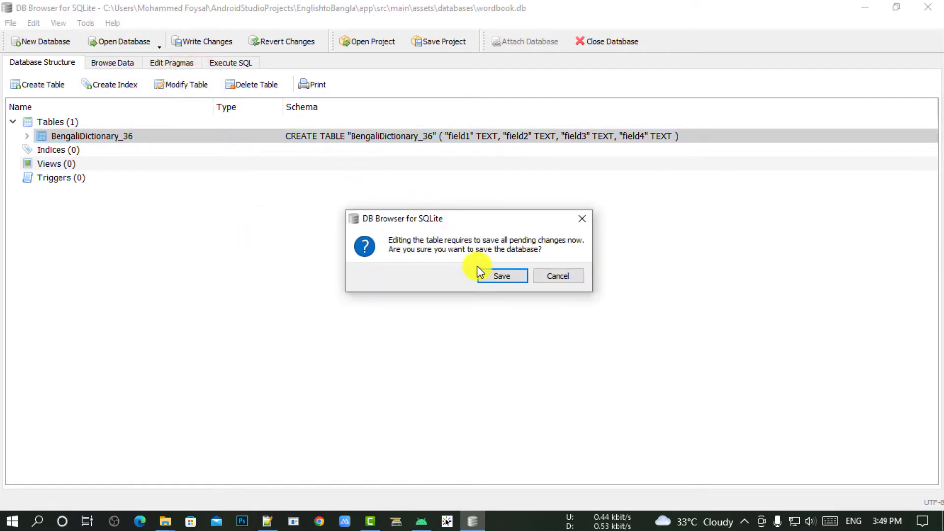
{"action": "left_click", "coordinate": [496, 276]}
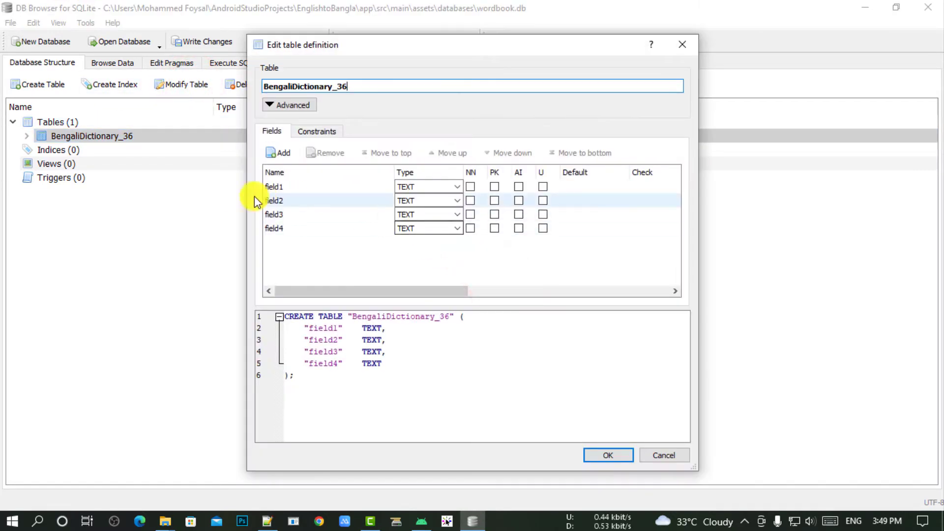
{"action": "left_click", "coordinate": [603, 456]}
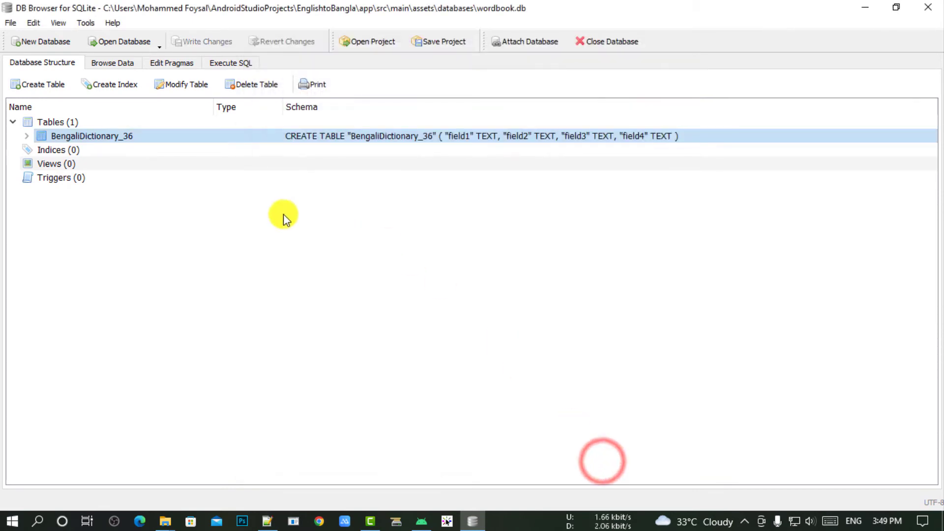
{"action": "left_click", "coordinate": [195, 84]}
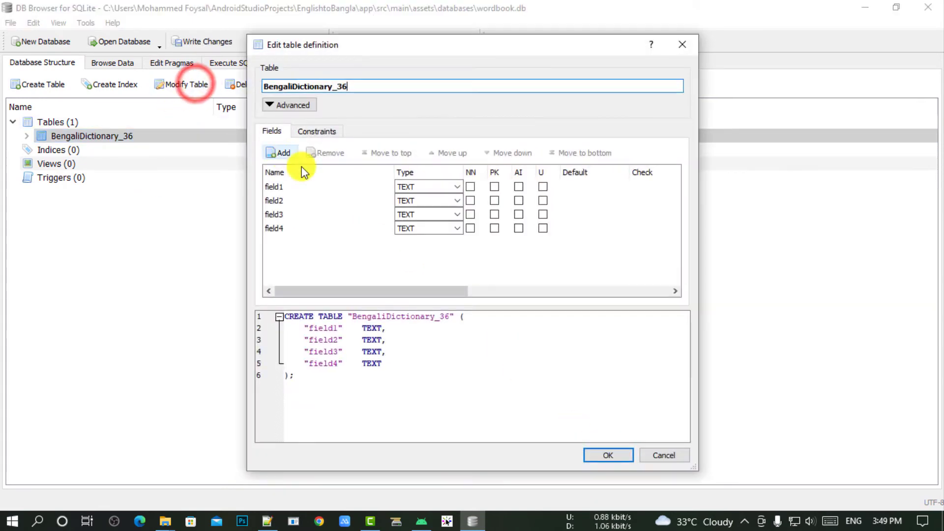
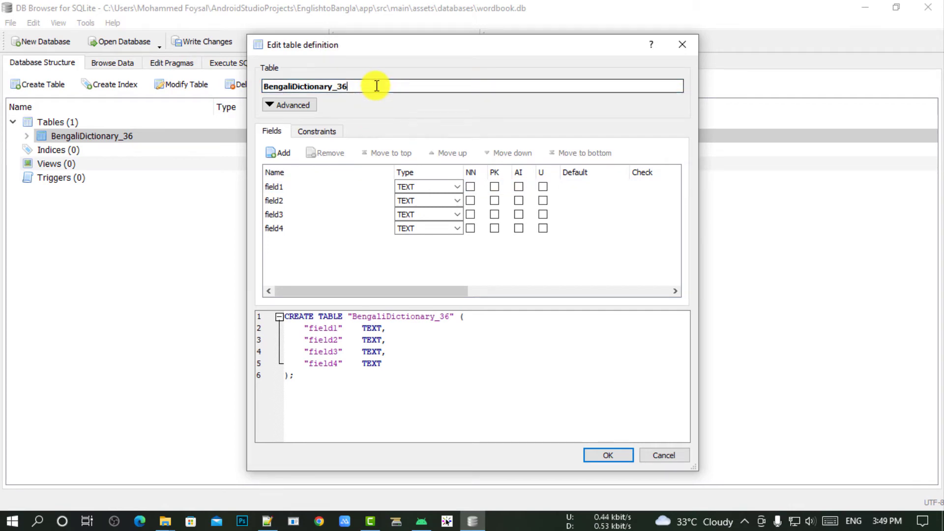
{"action": "left_click", "coordinate": [688, 47]}
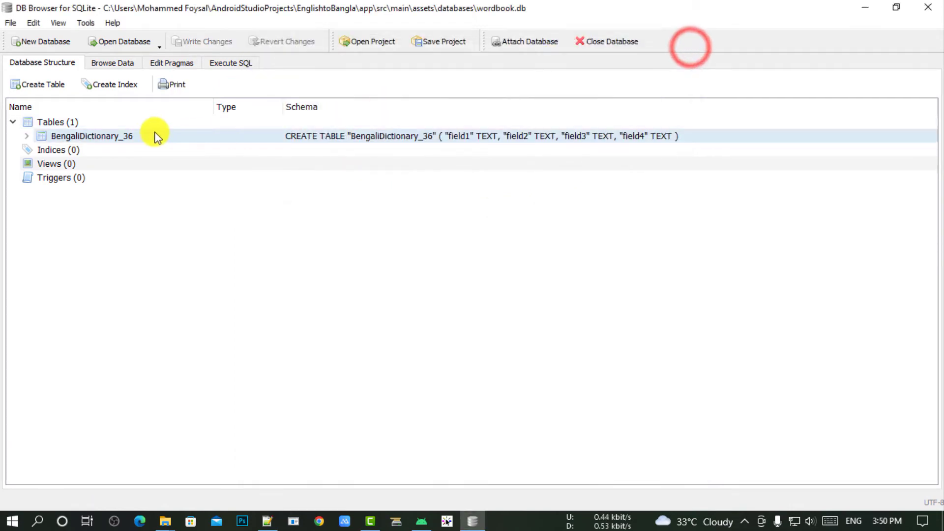
{"action": "left_click", "coordinate": [73, 121]}
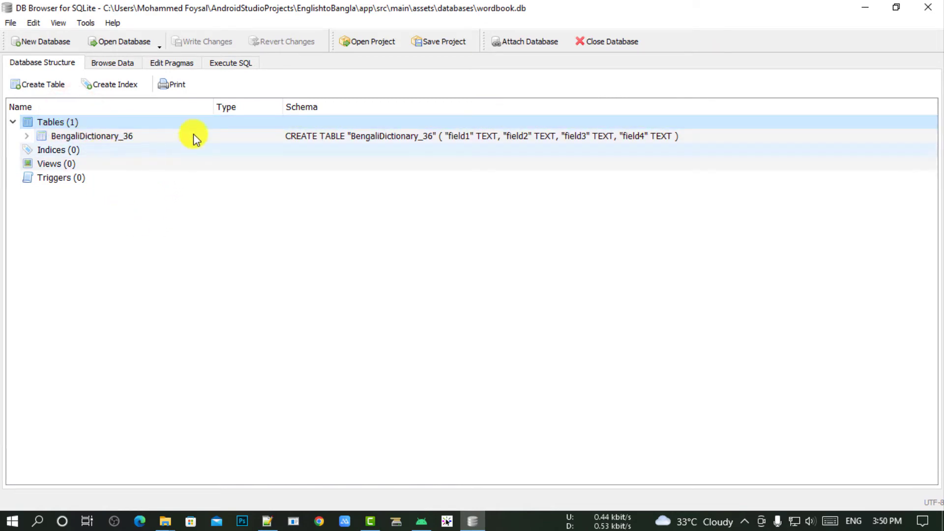
- Close the database program, then finish the Production Results dialog in Camtasia and close Camtasia
{"action": "left_click", "coordinate": [932, 11]}
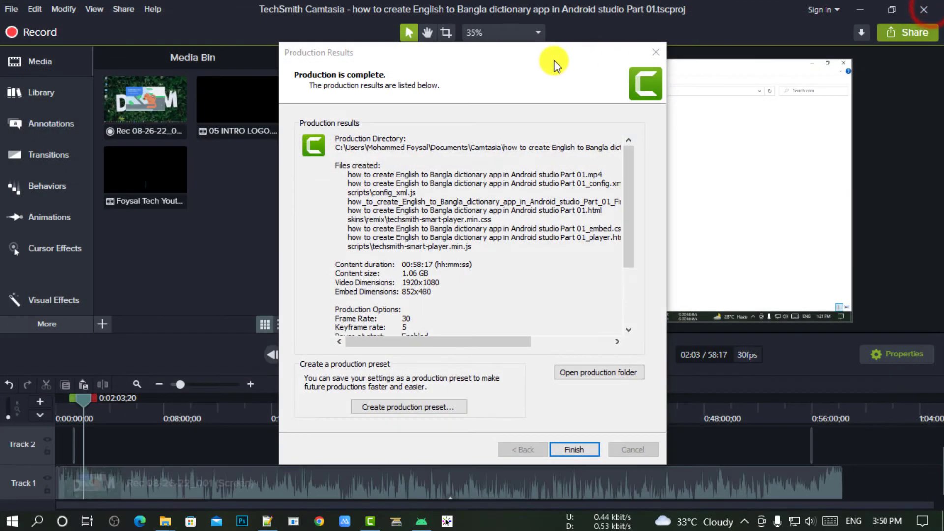
{"action": "left_click", "coordinate": [569, 449]}
{"action": "left_click", "coordinate": [923, 9]}
{"action": "left_click", "coordinate": [496, 315]}
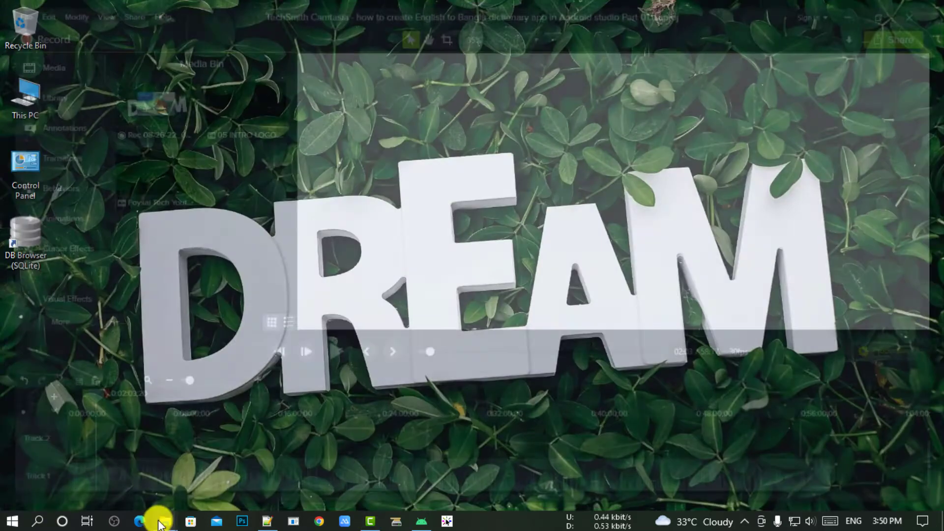
- Switch to the project's databases folder and delete the wordbook.db file
{"action": "left_click", "coordinate": [158, 520]}
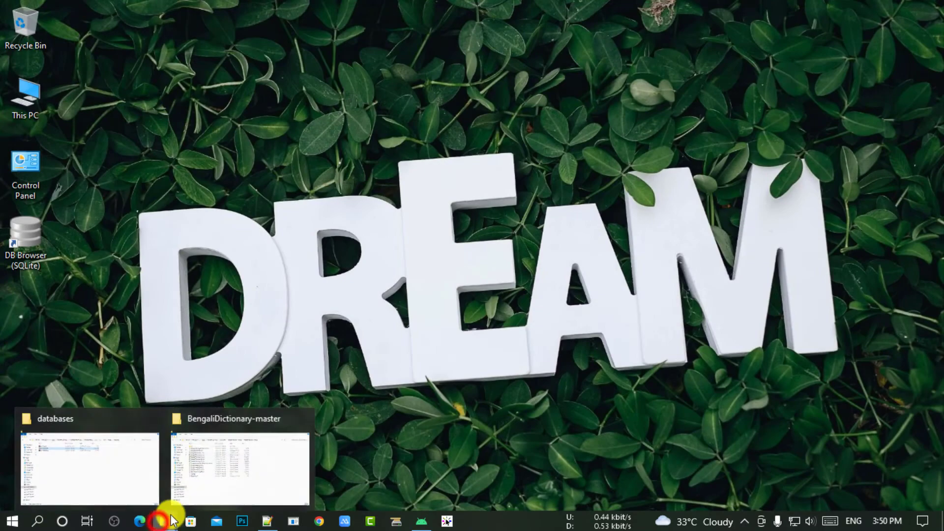
{"action": "left_click", "coordinate": [232, 459]}
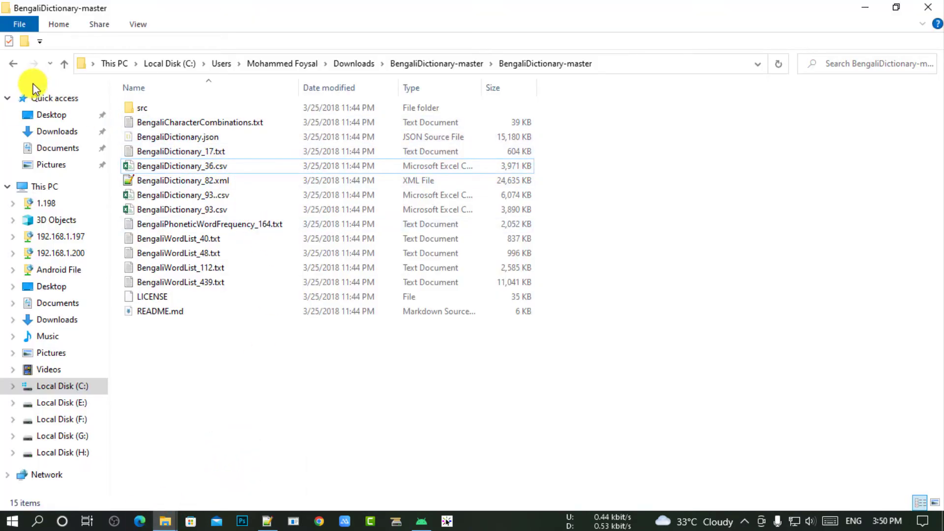
{"action": "left_click", "coordinate": [165, 520]}
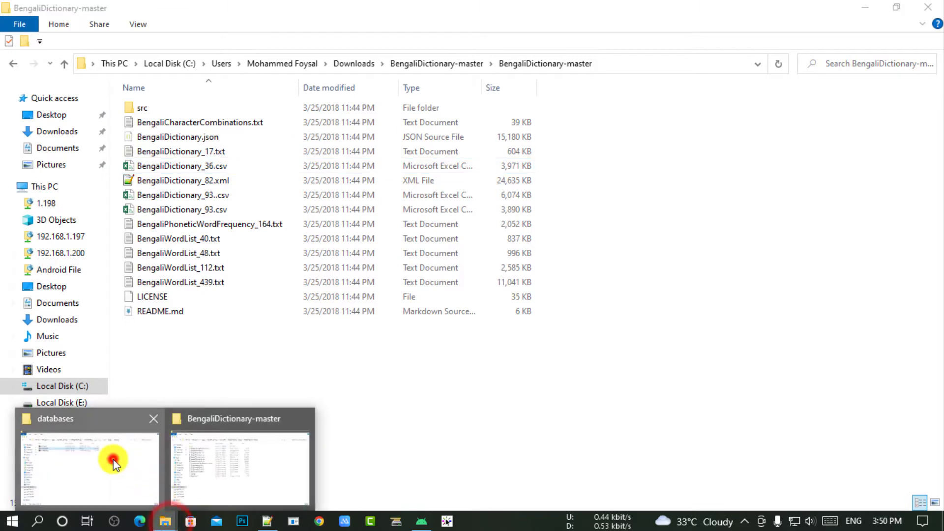
{"action": "left_click", "coordinate": [114, 457]}
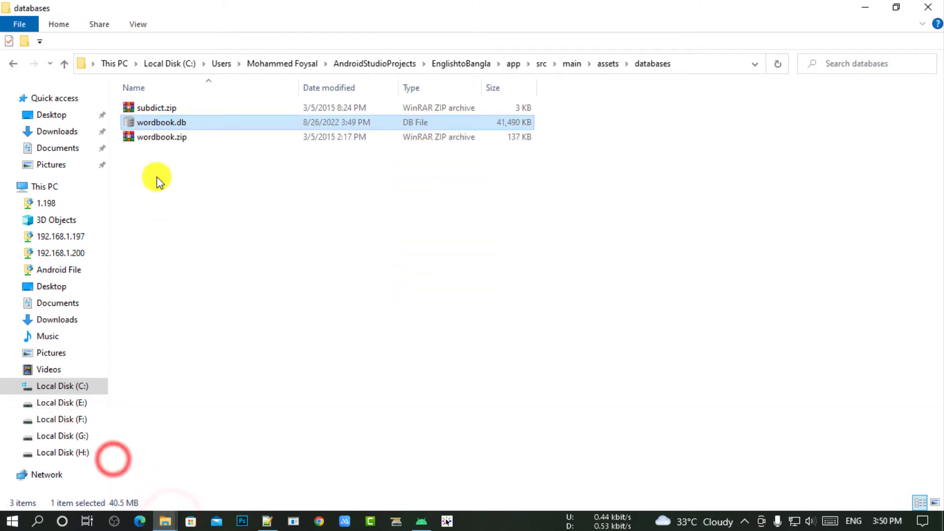
{"action": "key", "text": "Delete"}
- Extract wordbook.zip into the same databases folder to restore the original wordbook.db
{"action": "right_click", "coordinate": [189, 124]}
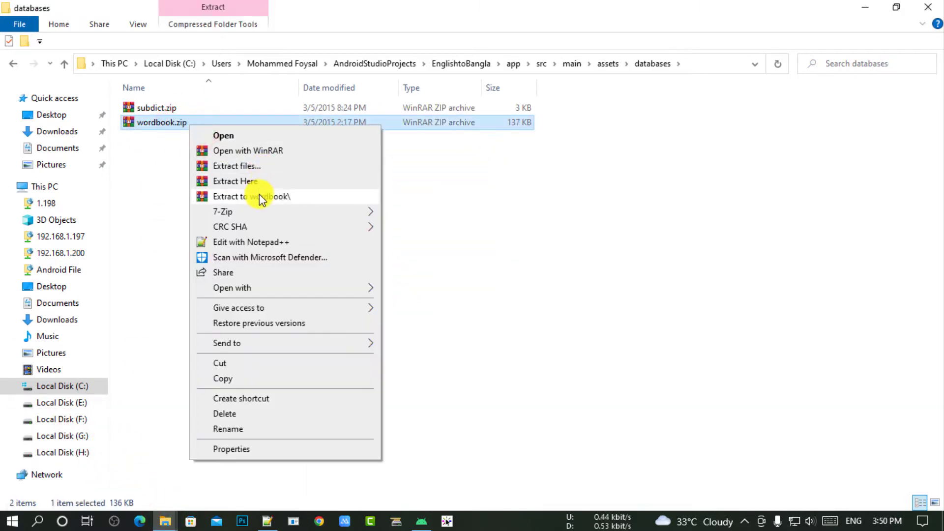
{"action": "right_click", "coordinate": [169, 123]}
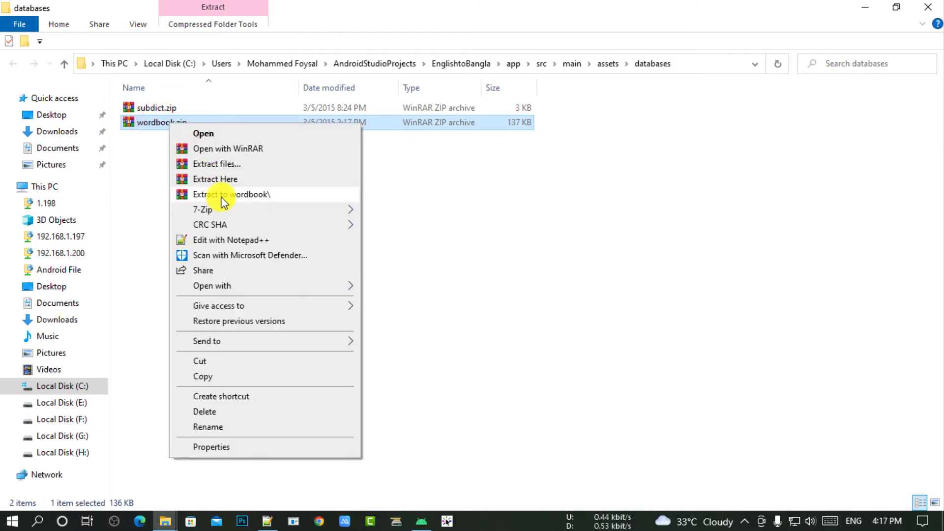
{"action": "left_click", "coordinate": [230, 180]}
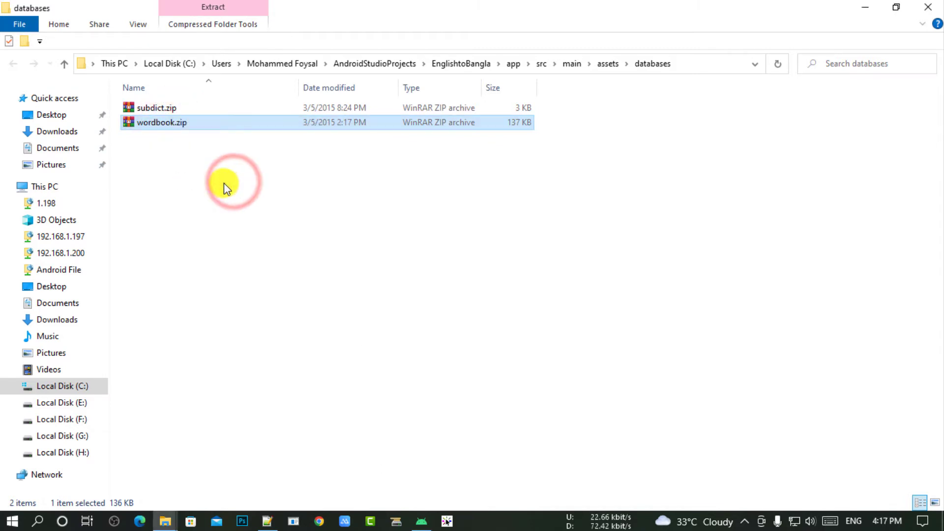
{"action": "right_click", "coordinate": [224, 183]}
{"action": "left_click", "coordinate": [265, 236]}
{"action": "left_click", "coordinate": [373, 231]}
- Open the extracted wordbook.db file with DB Browser for SQLite
{"action": "left_click", "coordinate": [199, 121]}
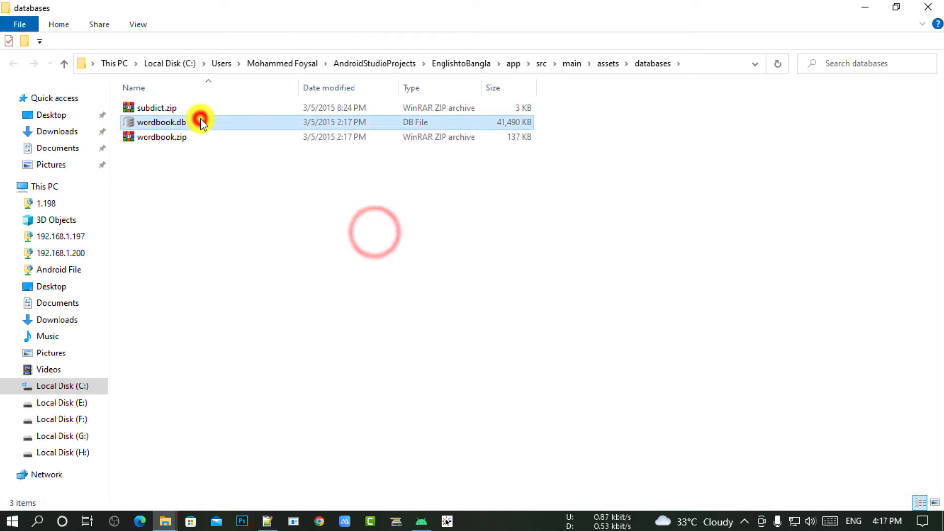
{"action": "right_click", "coordinate": [197, 129]}
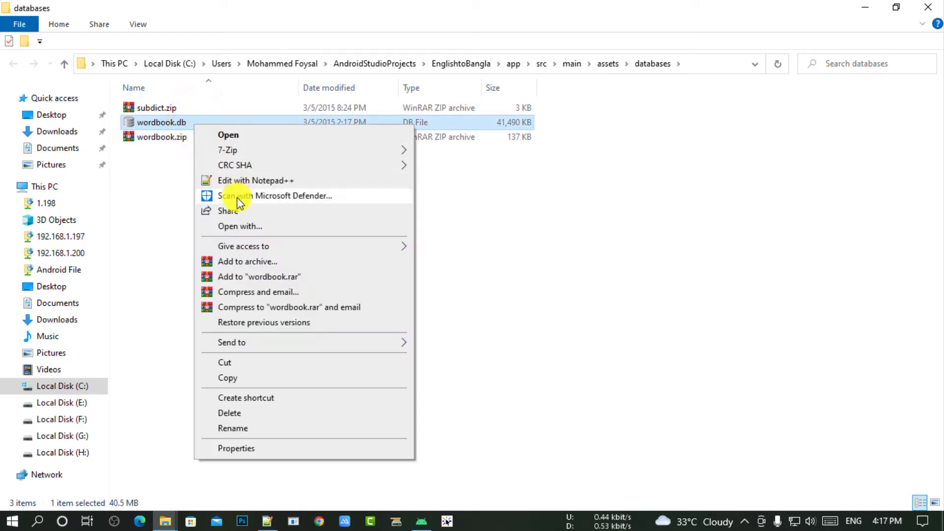
{"action": "left_click", "coordinate": [242, 227]}
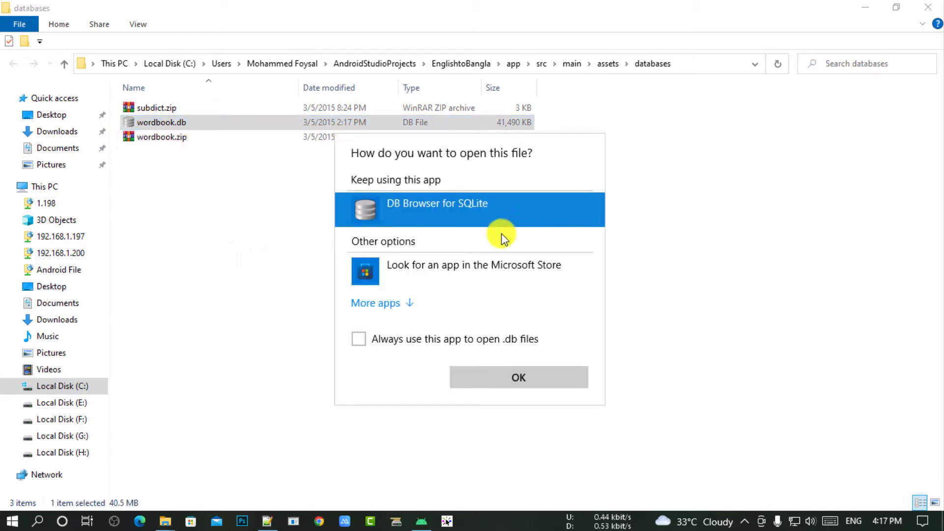
{"action": "left_click", "coordinate": [523, 374]}
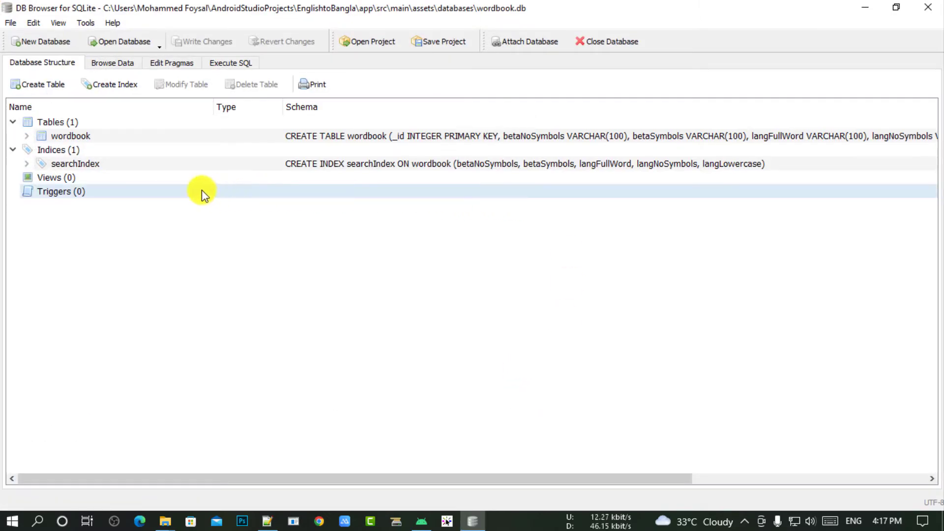
- Expand the wordbook table in the database structure and examine its columns, including langFullWord and betaNoSymbols
{"action": "left_click", "coordinate": [78, 132]}
{"action": "left_click", "coordinate": [26, 135]}
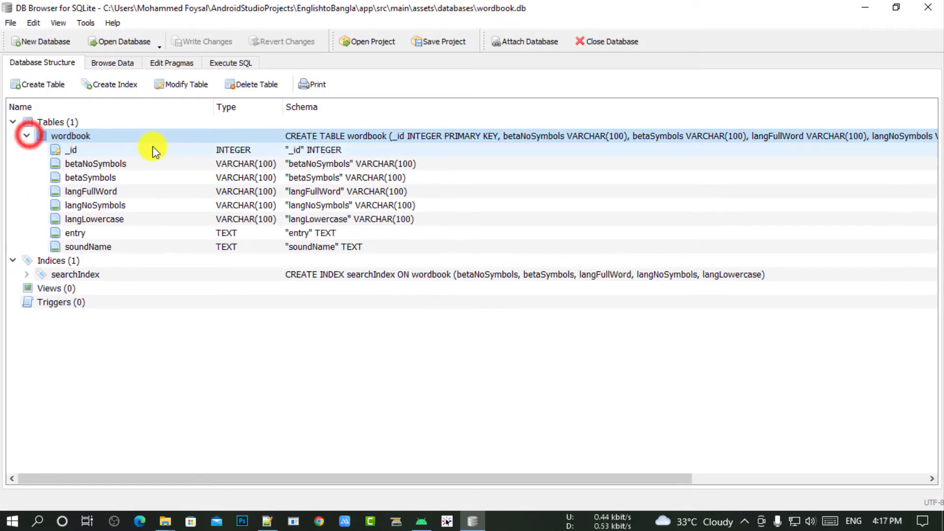
{"action": "left_click_drag", "start_coordinate": [99, 164], "coordinate": [94, 235]}
{"action": "left_click", "coordinate": [117, 192]}
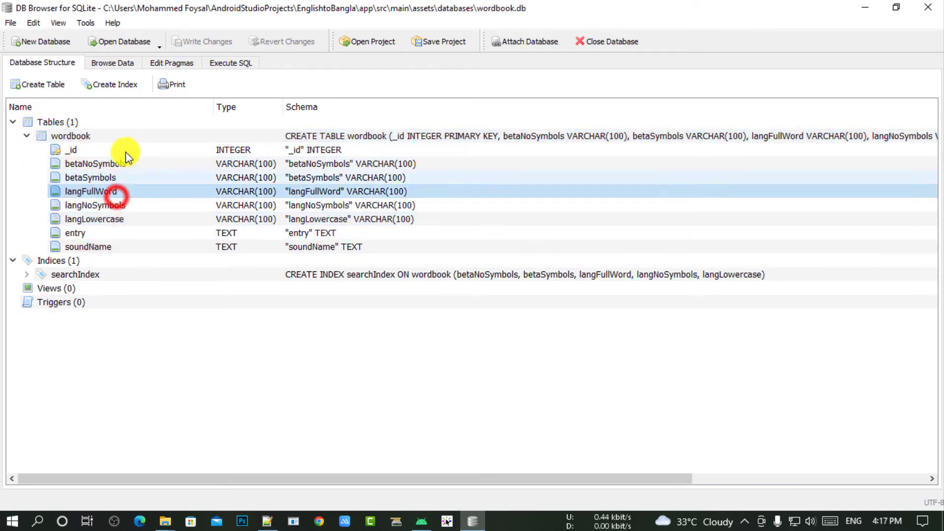
{"action": "left_click", "coordinate": [108, 164]}
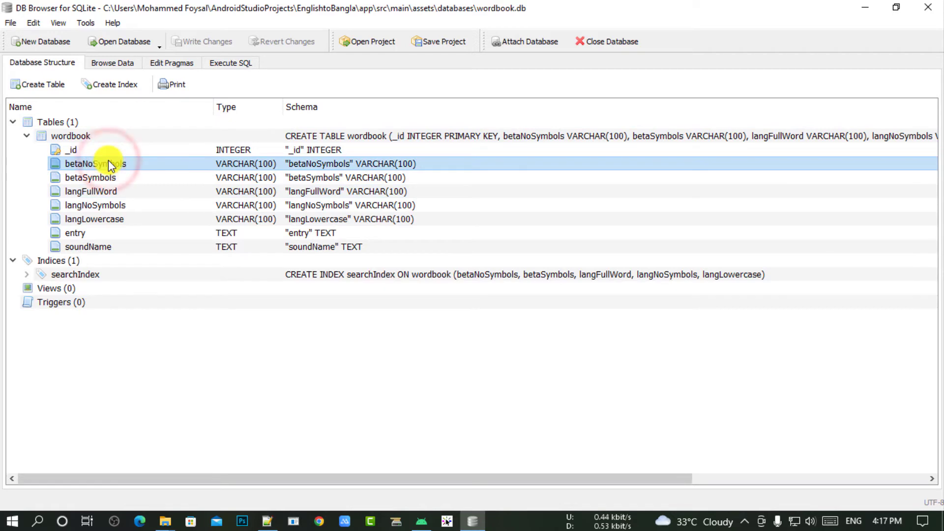
- Browse the wordbook table's records and examine the soundName values in several rows
{"action": "left_click", "coordinate": [120, 63]}
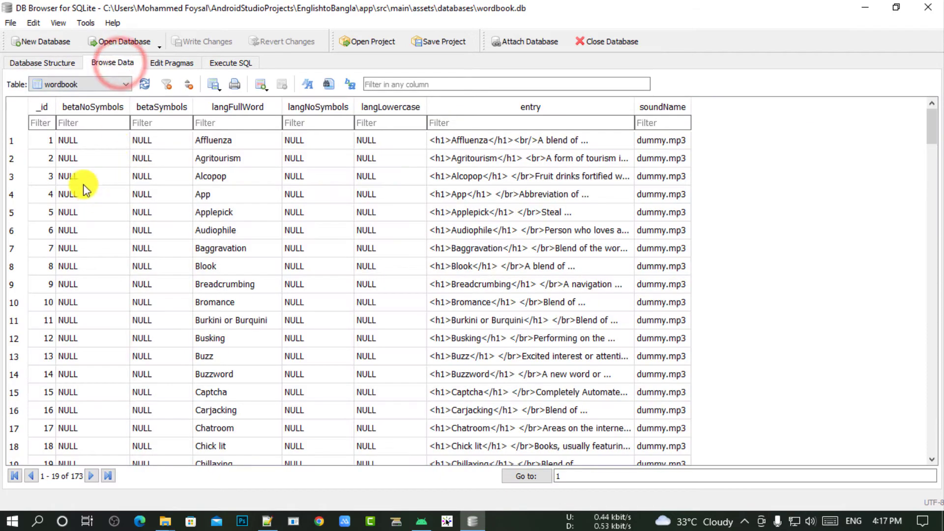
{"action": "scroll", "coordinate": [78, 275], "scroll_direction": "down", "scroll_amount": 5}
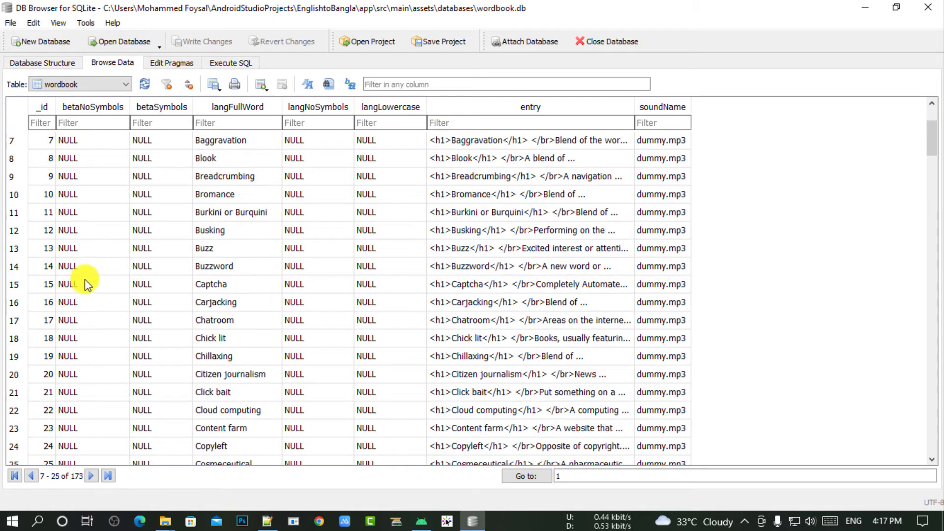
{"action": "scroll", "coordinate": [158, 197], "scroll_direction": "down", "scroll_amount": 6}
{"action": "scroll", "coordinate": [149, 216], "scroll_direction": "up", "scroll_amount": 11}
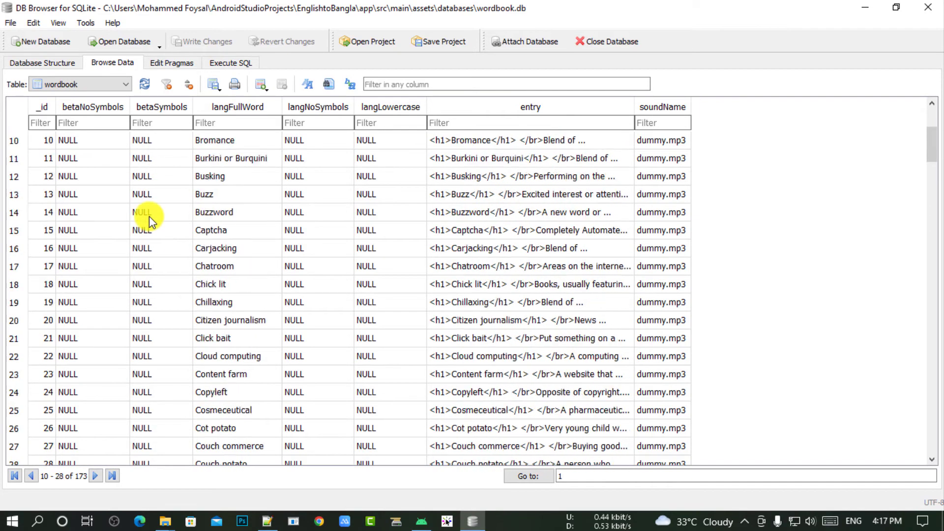
{"action": "left_click", "coordinate": [659, 230]}
{"action": "left_click", "coordinate": [670, 158]}
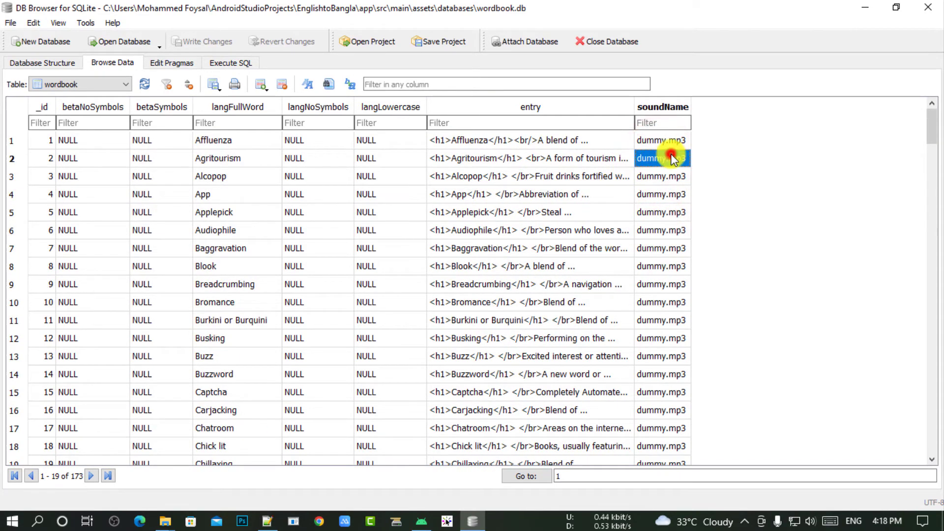
{"action": "left_click", "coordinate": [672, 195]}
{"action": "left_click", "coordinate": [678, 283]}
{"action": "left_click", "coordinate": [674, 302]}
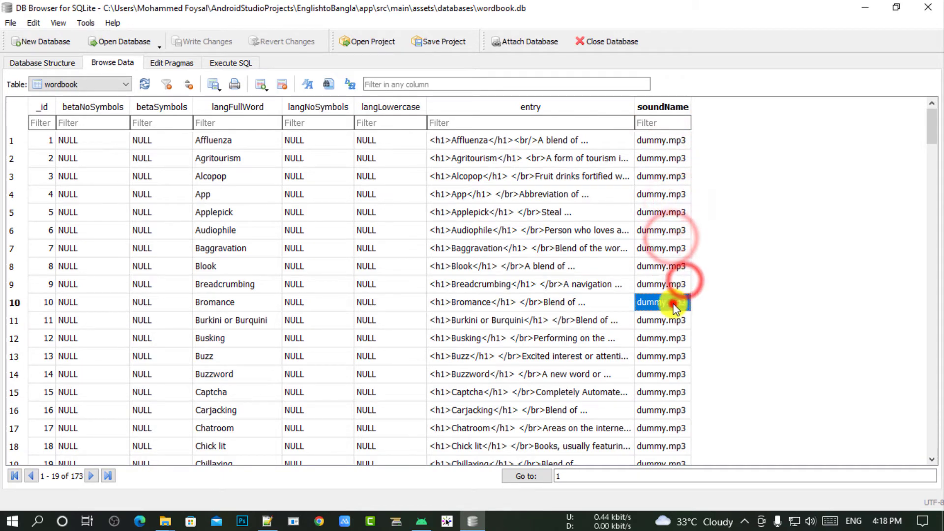
- Examine the English words in the langFullWord column of the wordbook table's first ten rows
{"action": "left_click", "coordinate": [491, 157]}
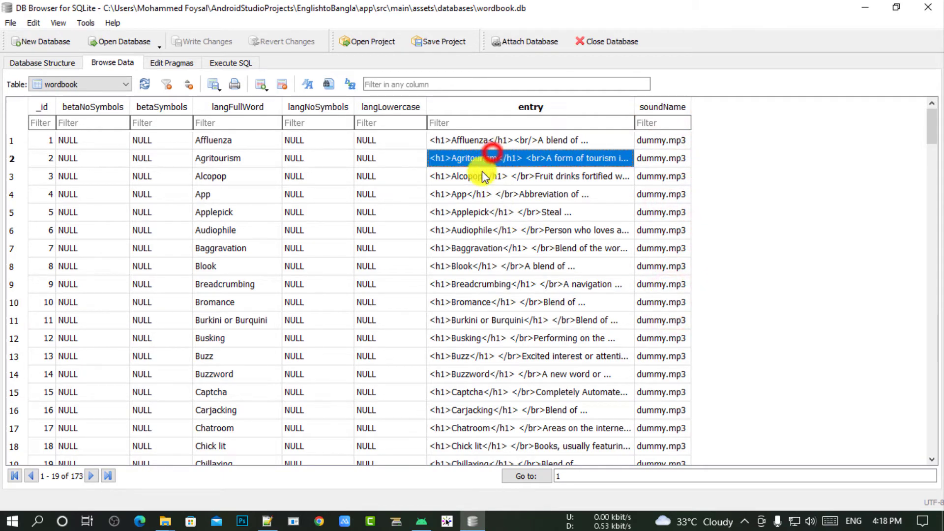
{"action": "left_click", "coordinate": [77, 158]}
{"action": "left_click", "coordinate": [224, 143]}
{"action": "left_click", "coordinate": [217, 176]}
{"action": "left_click", "coordinate": [216, 248]}
{"action": "left_click", "coordinate": [218, 284]}
{"action": "left_click", "coordinate": [222, 302]}
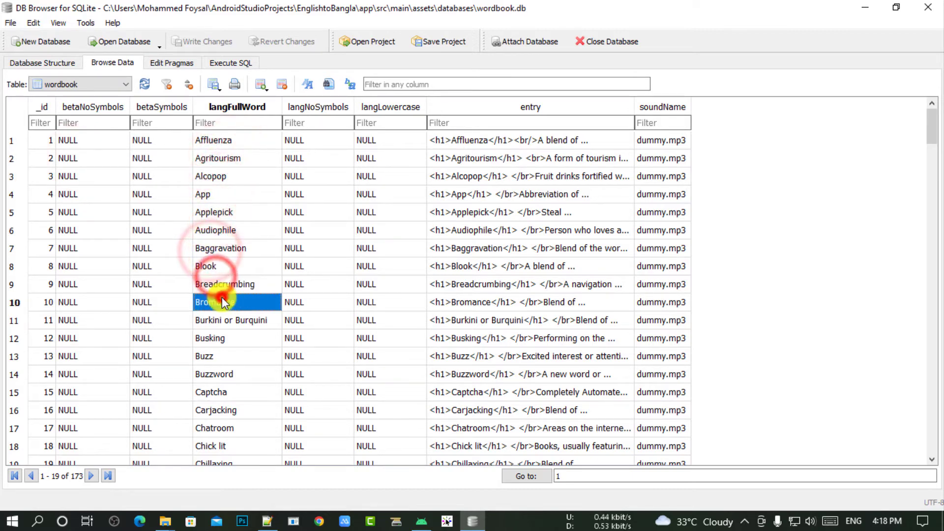
- Examine the HTML-formatted definitions in the entry column across the first dozen wordbook rows
{"action": "left_click", "coordinate": [433, 177]}
{"action": "left_click", "coordinate": [489, 231]}
{"action": "left_click", "coordinate": [496, 266]}
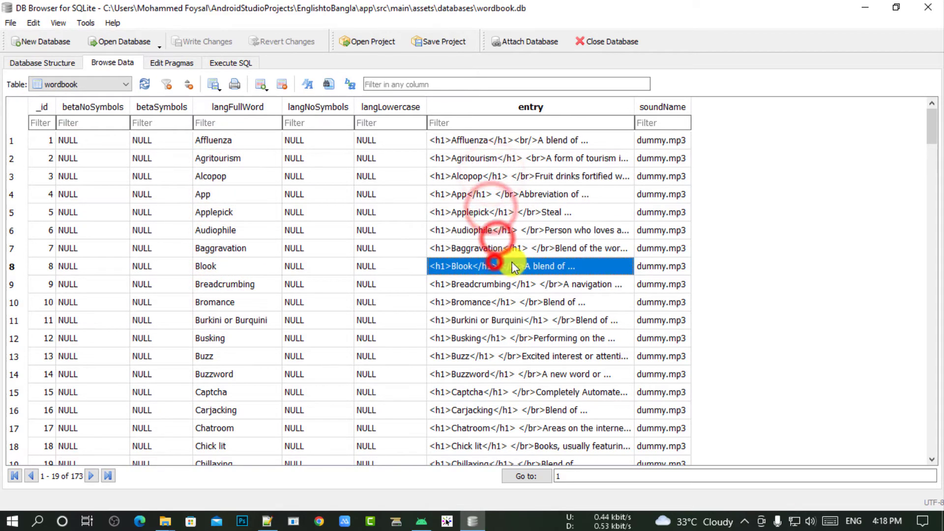
{"action": "left_click_drag", "start_coordinate": [501, 267], "coordinate": [501, 284]}
{"action": "left_click", "coordinate": [531, 306]}
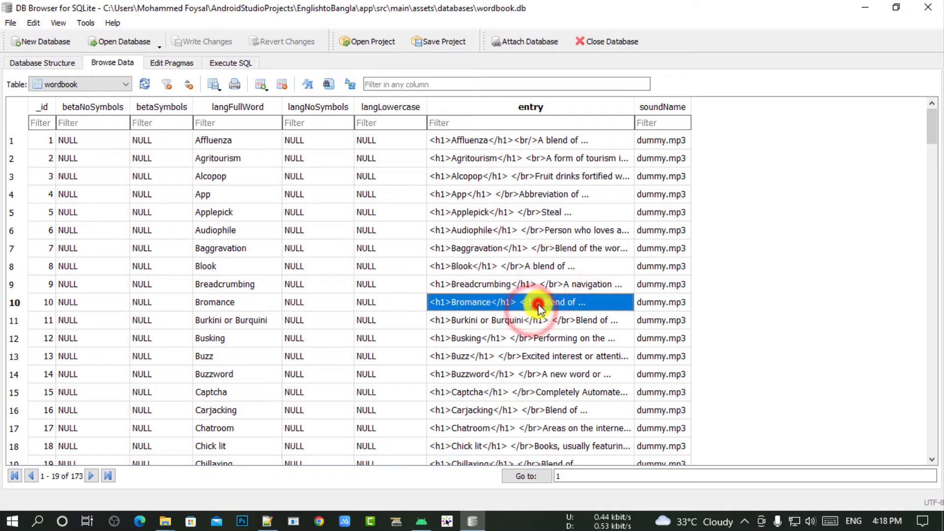
{"action": "left_click", "coordinate": [539, 338]}
{"action": "left_click", "coordinate": [545, 265]}
{"action": "left_click", "coordinate": [541, 230]}
{"action": "left_click", "coordinate": [539, 194]}
- Compare the langFullWord words with their entry definitions in the first six wordbook rows
{"action": "left_click", "coordinate": [200, 193]}
{"action": "left_click", "coordinate": [204, 235]}
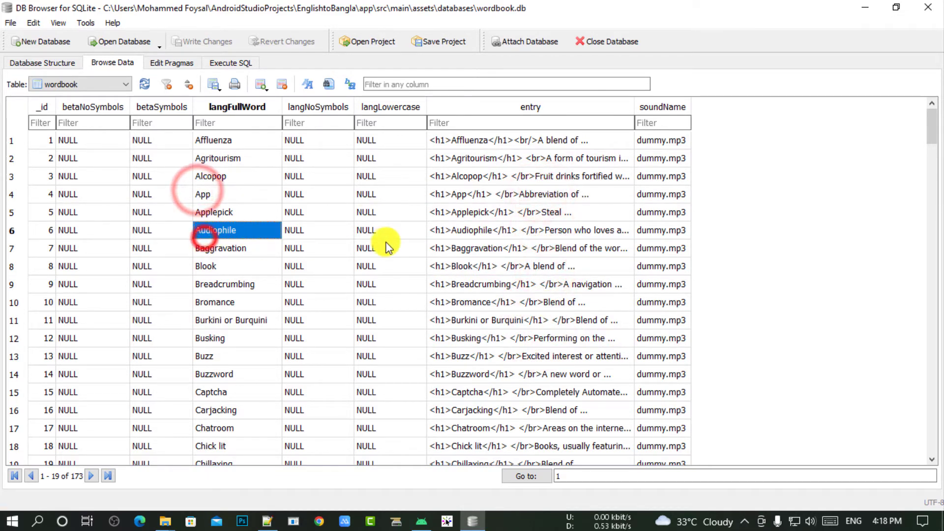
{"action": "left_click", "coordinate": [541, 231]}
{"action": "left_click", "coordinate": [550, 156]}
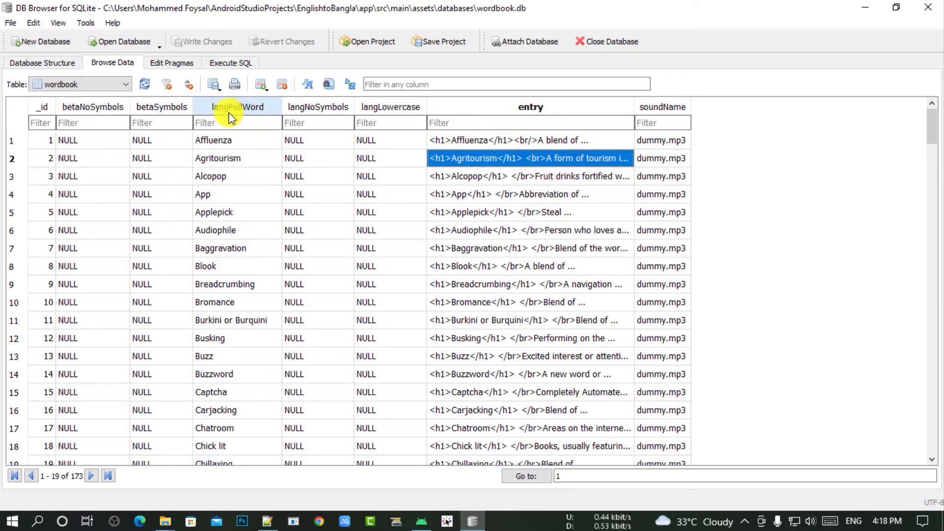
{"action": "left_click", "coordinate": [221, 156]}
{"action": "left_click", "coordinate": [225, 141]}
{"action": "left_click", "coordinate": [218, 181]}
{"action": "left_click", "coordinate": [217, 211]}
{"action": "left_click", "coordinate": [222, 230]}
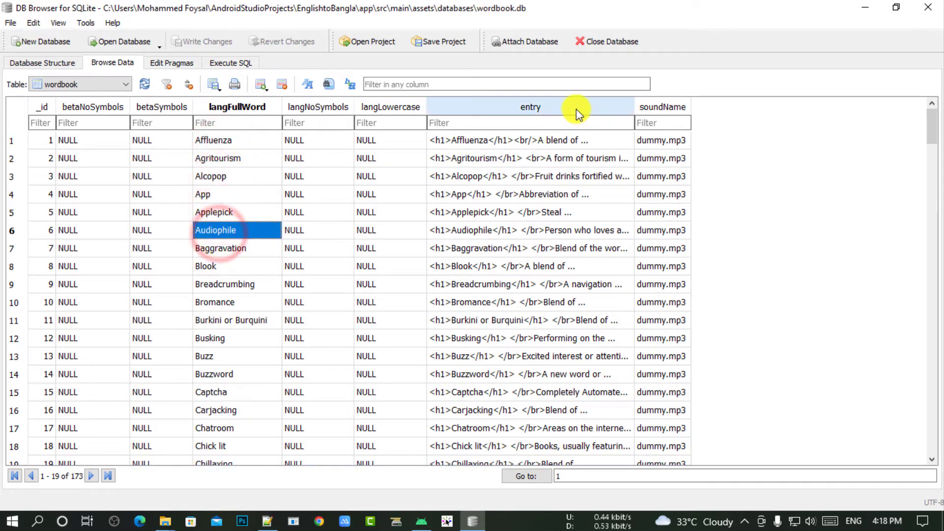
- Examine the langFullWord and entry columns of the wordbook table, sorting the rows by each column
{"action": "left_click", "coordinate": [561, 108]}
{"action": "left_click", "coordinate": [522, 176]}
{"action": "left_click", "coordinate": [525, 248]}
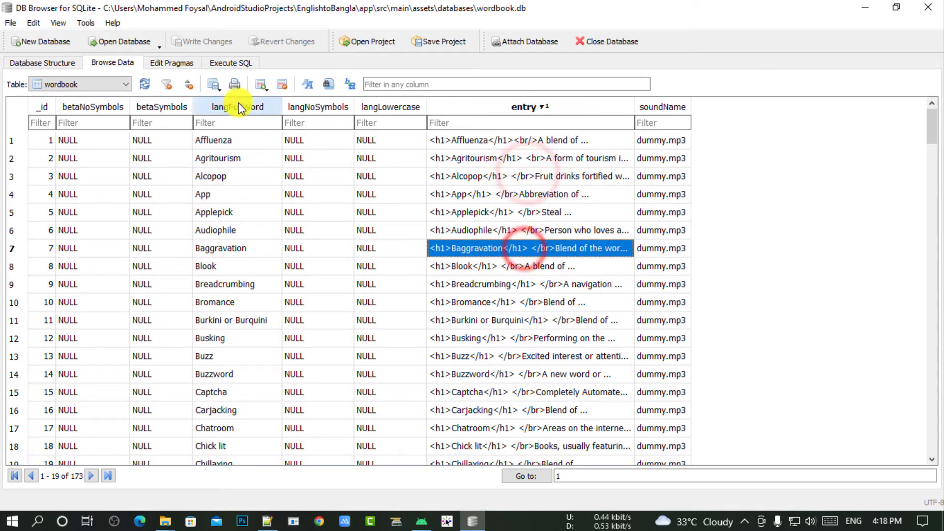
{"action": "left_click", "coordinate": [240, 104]}
{"action": "left_click", "coordinate": [225, 158]}
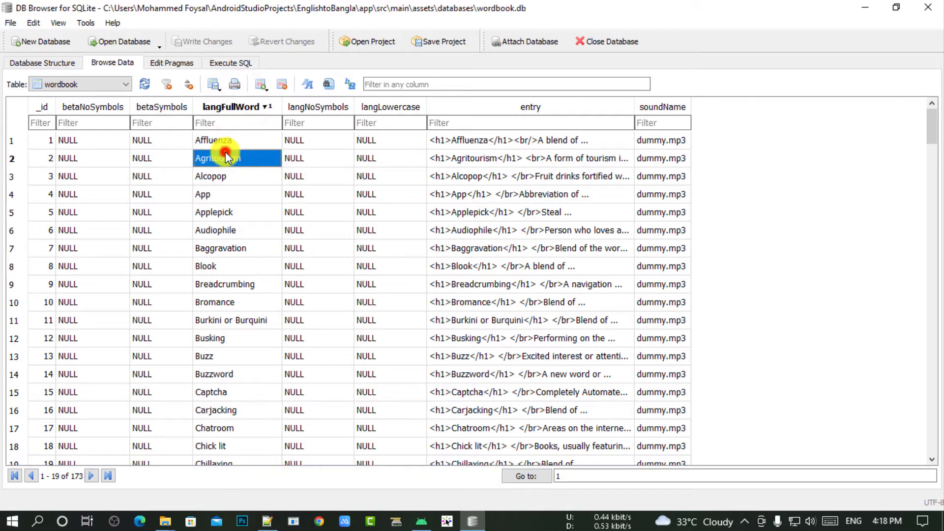
{"action": "left_click", "coordinate": [228, 212]}
{"action": "left_click", "coordinate": [542, 107]}
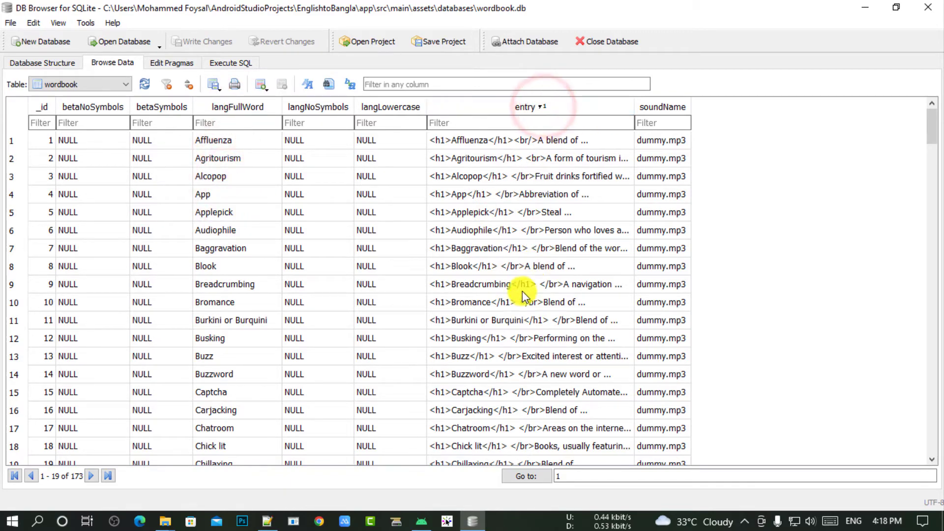
{"action": "scroll", "coordinate": [514, 295], "scroll_direction": "down", "scroll_amount": 12}
{"action": "scroll", "coordinate": [514, 294], "scroll_direction": "up", "scroll_amount": 5}
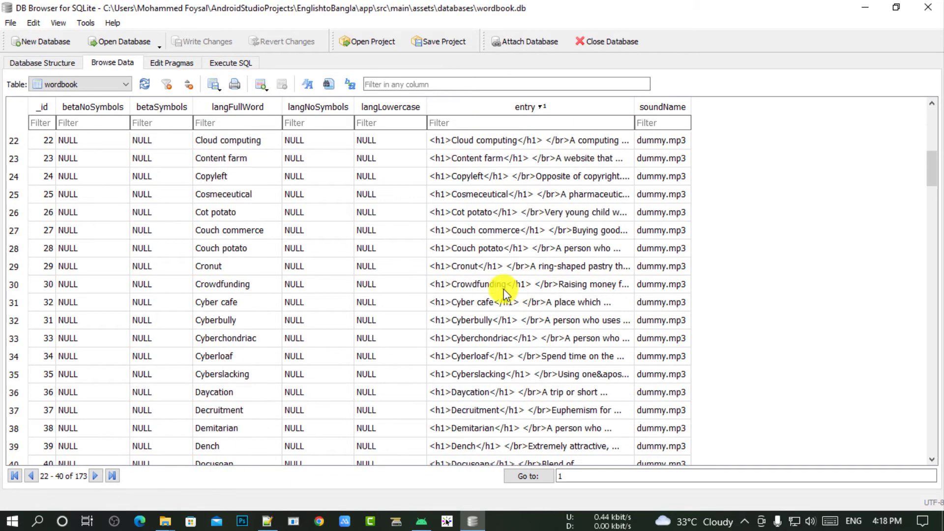
{"action": "scroll", "coordinate": [514, 295], "scroll_direction": "up", "scroll_amount": 5}
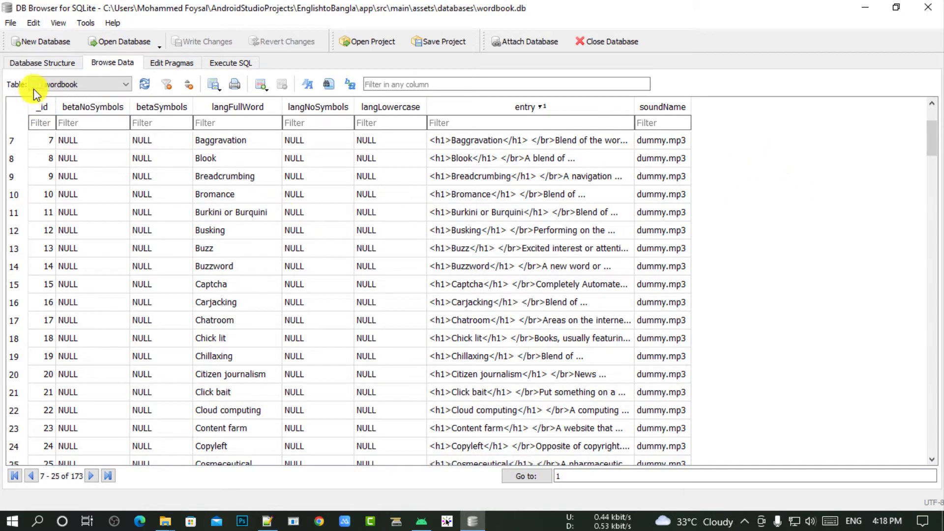
- Show the database structure and expand the wordbook table to list its fields
{"action": "left_click", "coordinate": [51, 62]}
{"action": "left_click", "coordinate": [80, 137]}
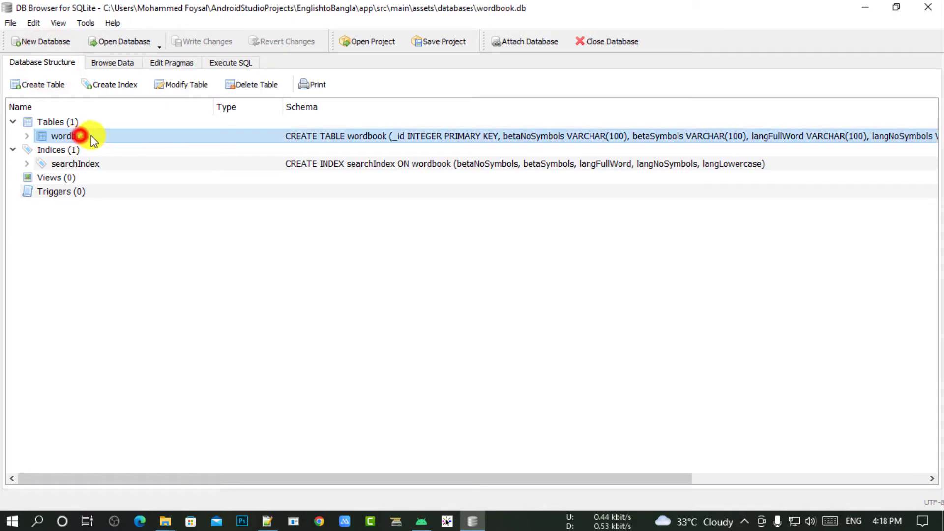
{"action": "left_click", "coordinate": [28, 137]}
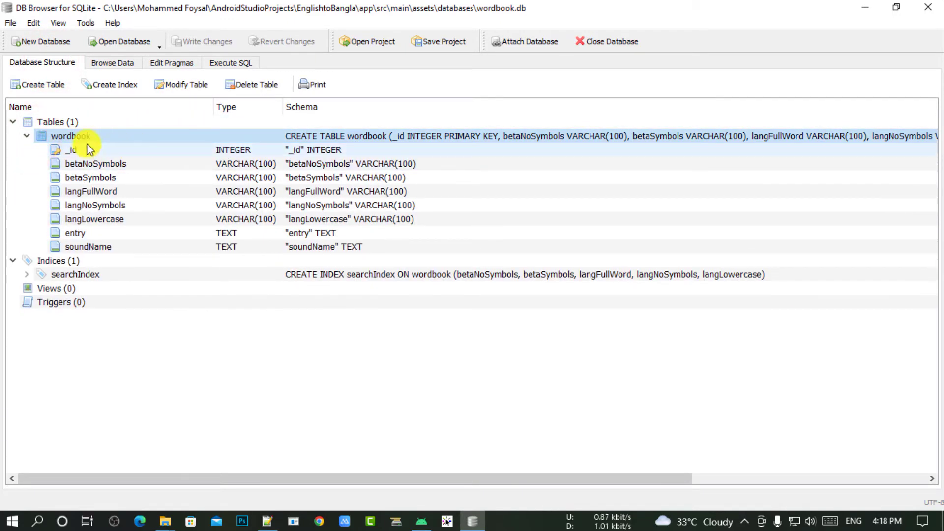
- Review the field names and types in the wordbook table's definition, and leave it without making changes
{"action": "left_click", "coordinate": [189, 87]}
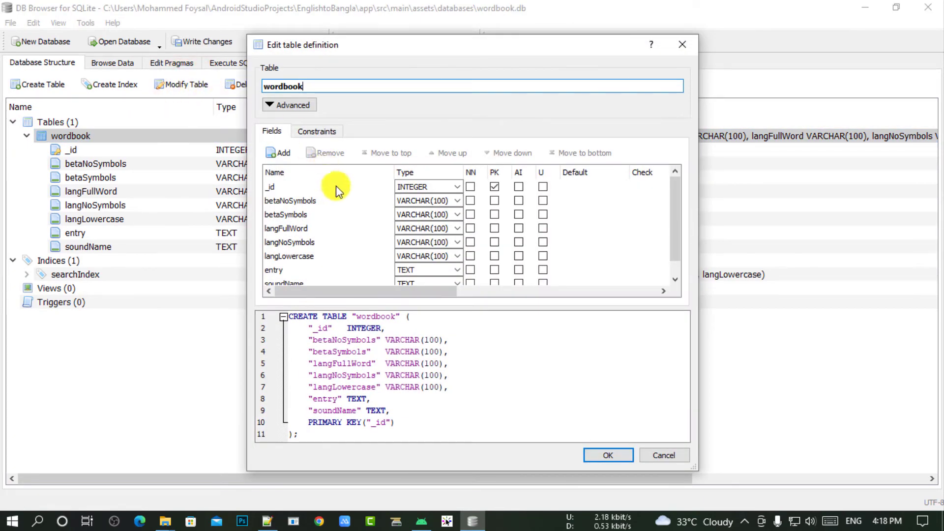
{"action": "double_click", "coordinate": [303, 199]}
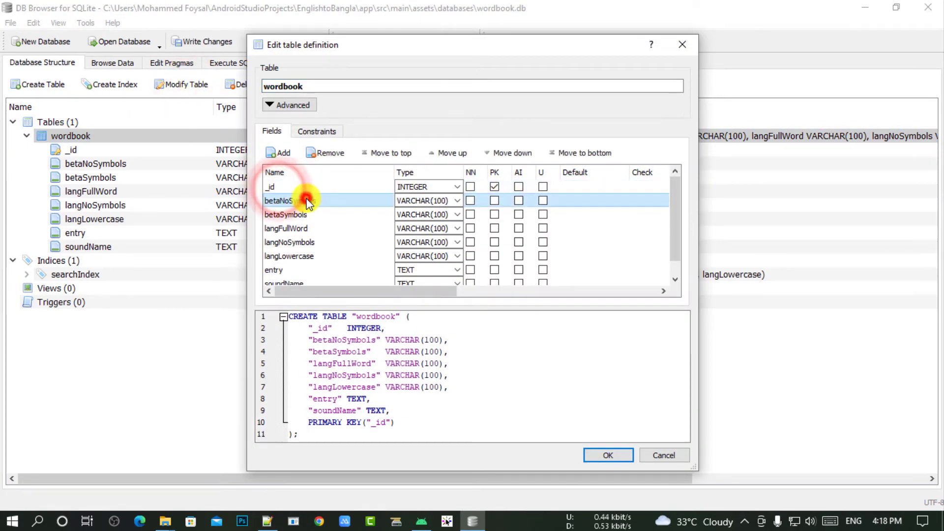
{"action": "double_click", "coordinate": [304, 253]}
{"action": "double_click", "coordinate": [303, 229]}
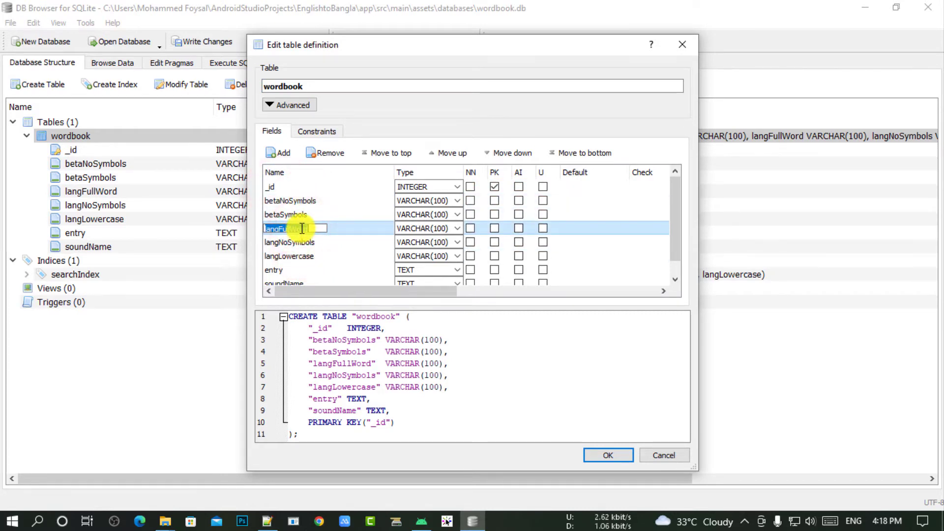
{"action": "double_click", "coordinate": [273, 186]}
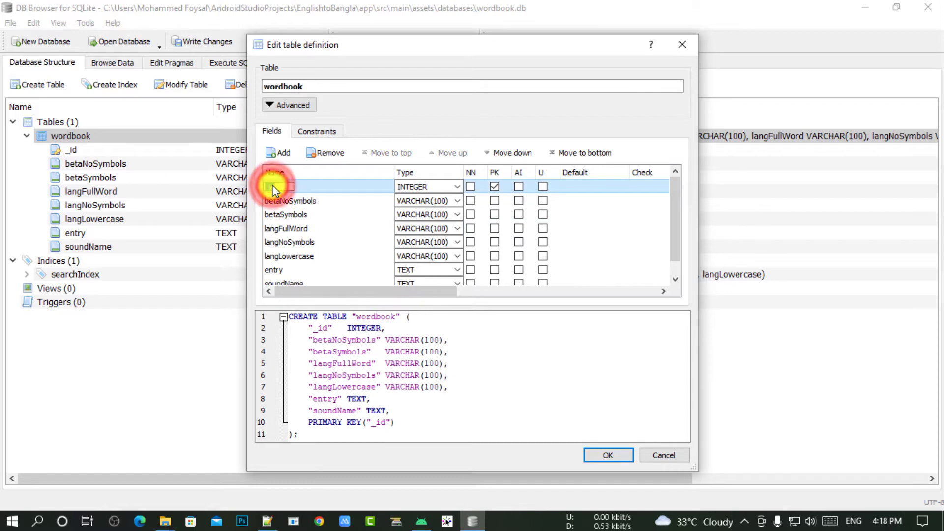
{"action": "double_click", "coordinate": [308, 200]}
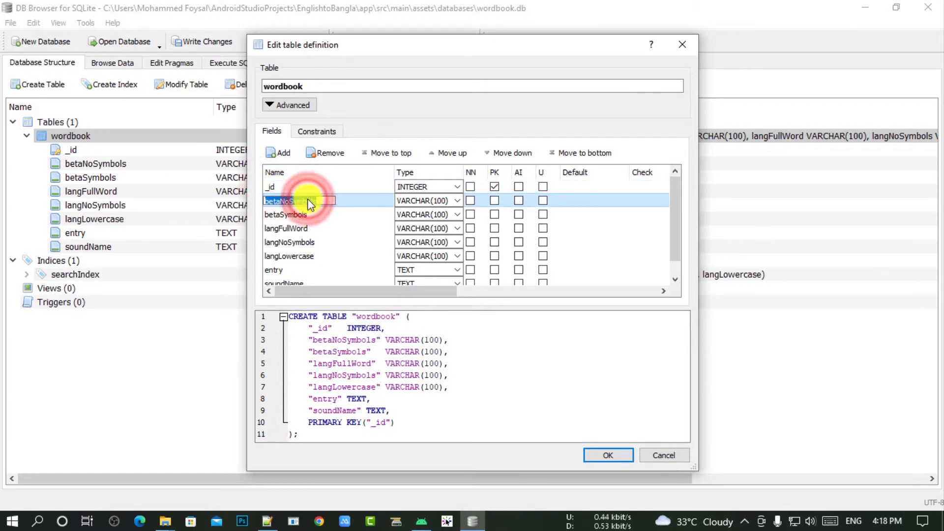
{"action": "left_click", "coordinate": [301, 216]}
{"action": "left_click", "coordinate": [329, 223]}
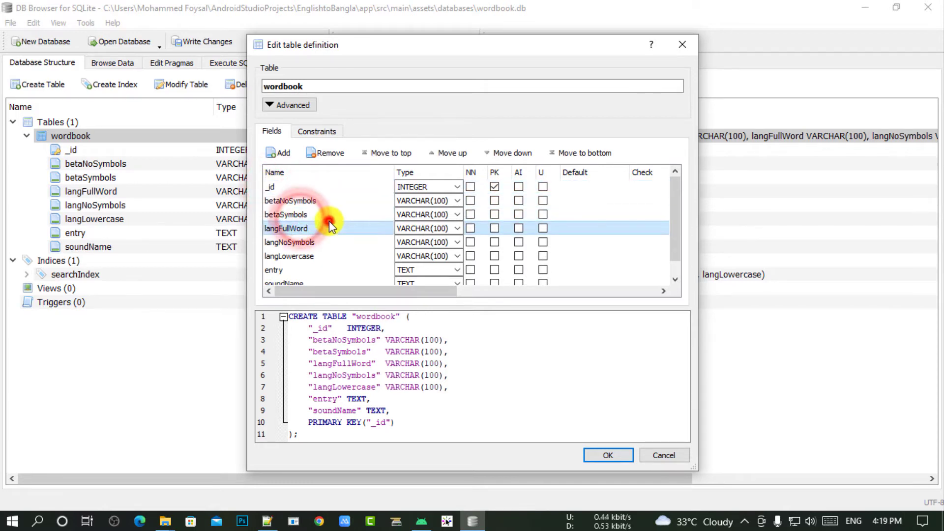
{"action": "left_click", "coordinate": [350, 191]}
{"action": "scroll", "coordinate": [380, 386], "scroll_direction": "down", "scroll_amount": 1}
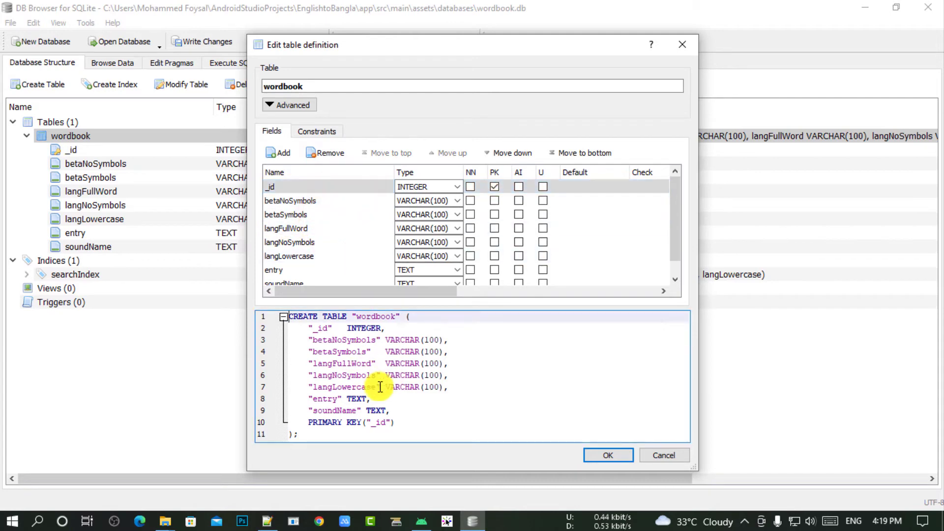
{"action": "scroll", "coordinate": [346, 261], "scroll_direction": "down", "scroll_amount": 1}
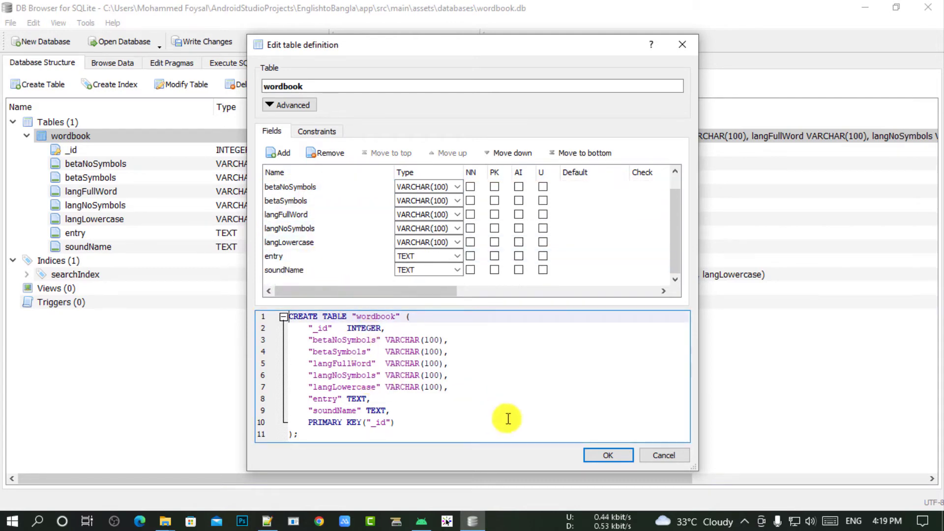
{"action": "left_click", "coordinate": [654, 456]}
{"action": "left_click", "coordinate": [70, 136]}
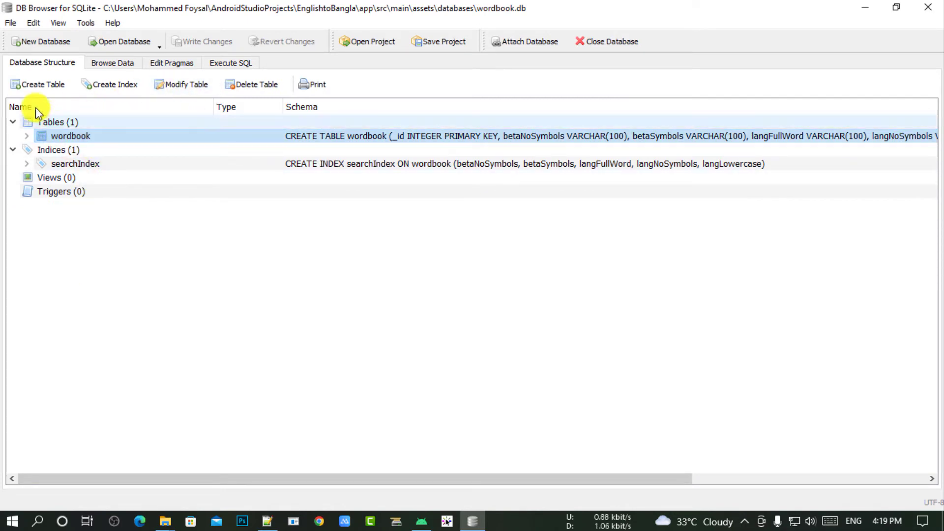
- Start importing a table from a CSV file and browse to the inner BengaliDictionary-master folder in Downloads
{"action": "left_click", "coordinate": [11, 22]}
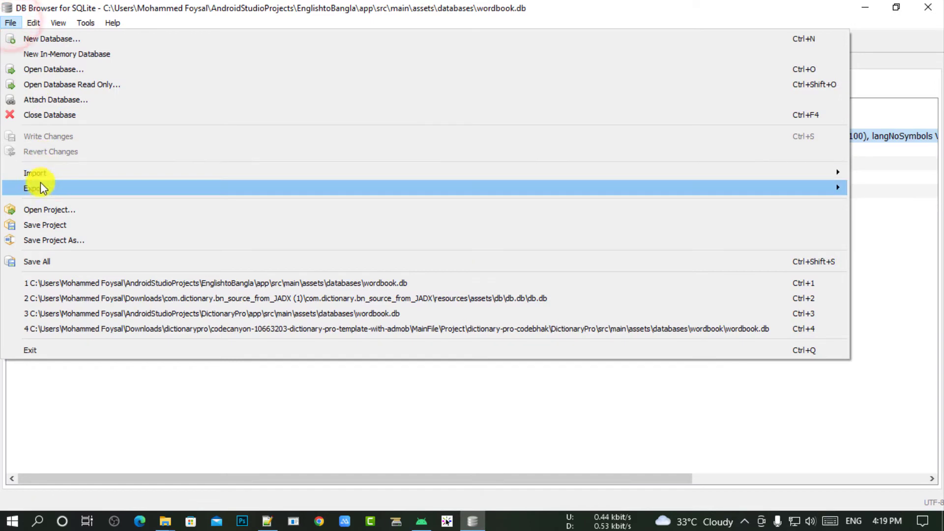
{"action": "left_click", "coordinate": [78, 175]}
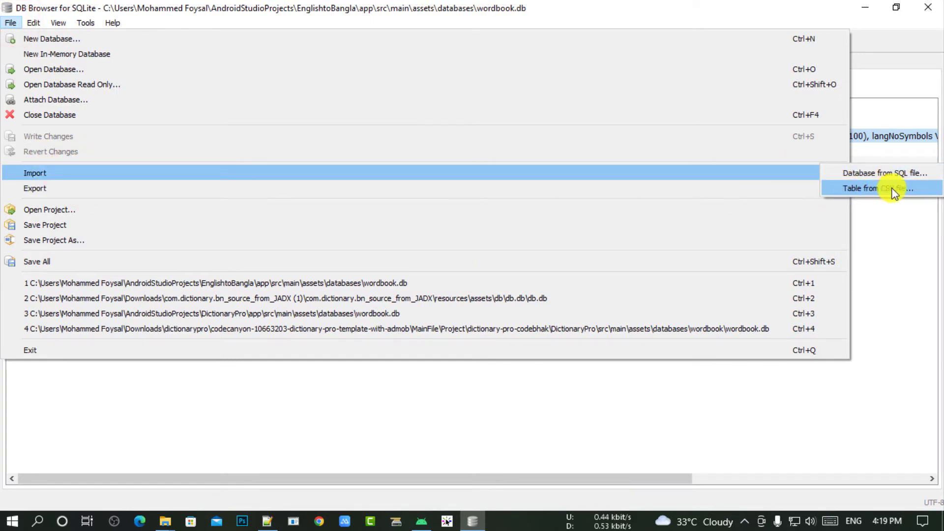
{"action": "left_click", "coordinate": [902, 189]}
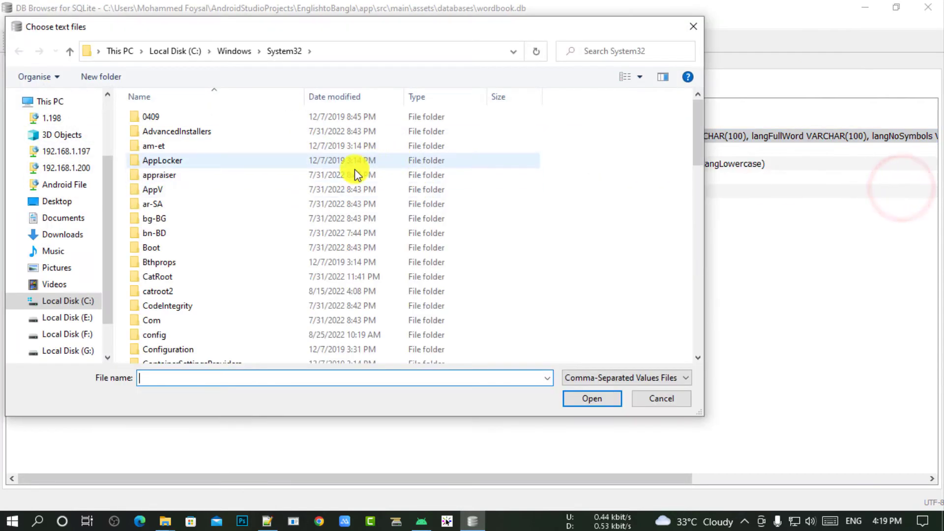
{"action": "left_click", "coordinate": [60, 234]}
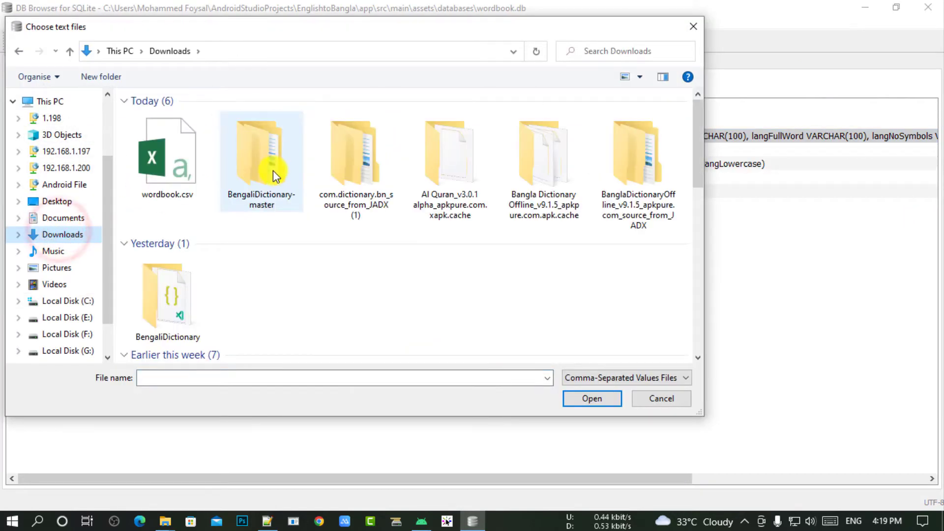
{"action": "double_click", "coordinate": [273, 170]}
{"action": "double_click", "coordinate": [180, 118]}
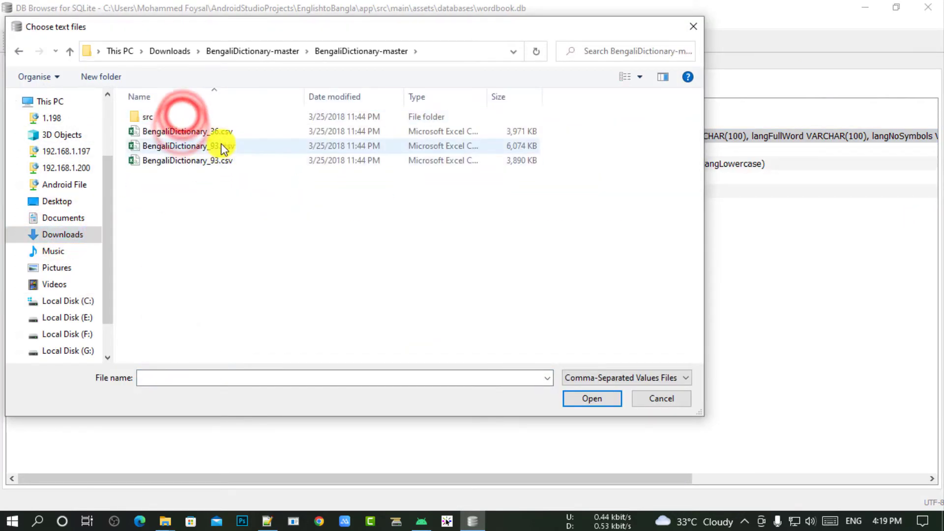
- Inspect the contents of BengaliDictionary_36.csv in Notepad++, close the file and return to the CSV file selection
{"action": "left_click", "coordinate": [221, 134]}
{"action": "right_click", "coordinate": [246, 130]}
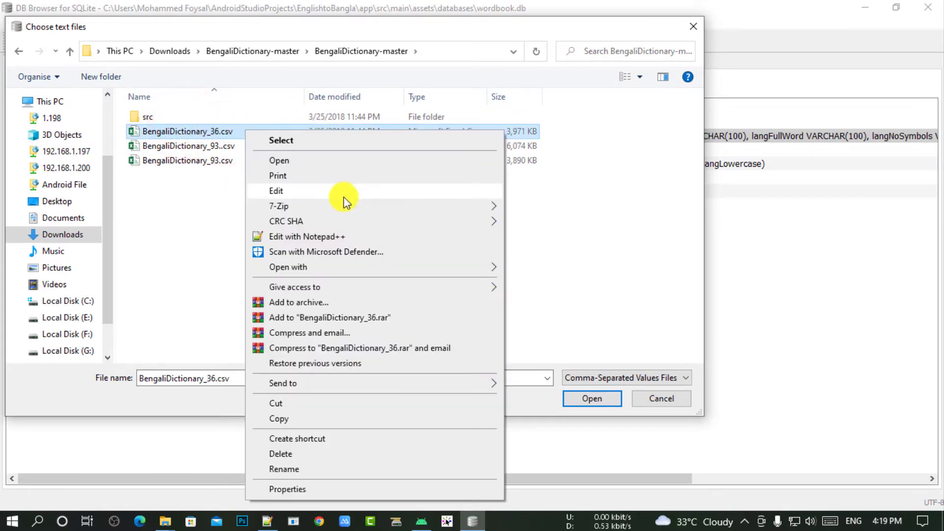
{"action": "left_click", "coordinate": [303, 238]}
{"action": "scroll", "coordinate": [555, 148], "scroll_direction": "down", "scroll_amount": 17}
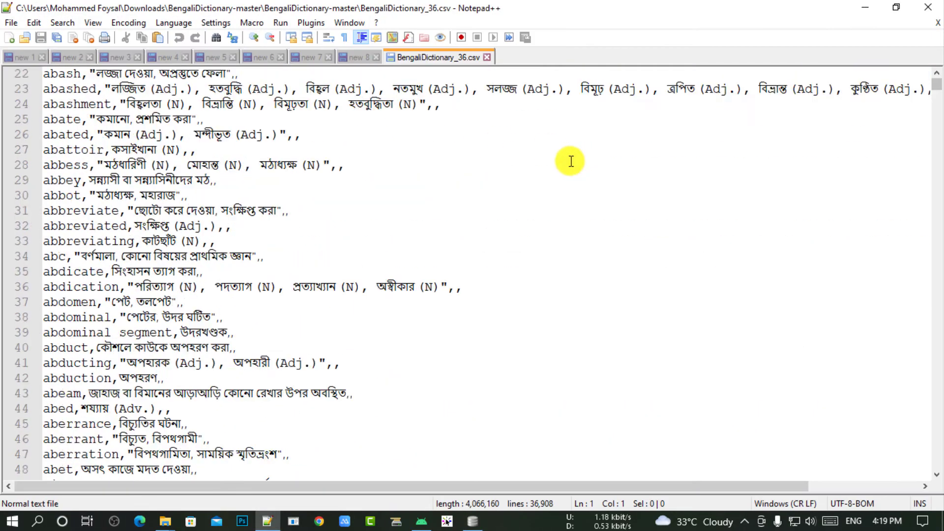
{"action": "left_click", "coordinate": [485, 58]}
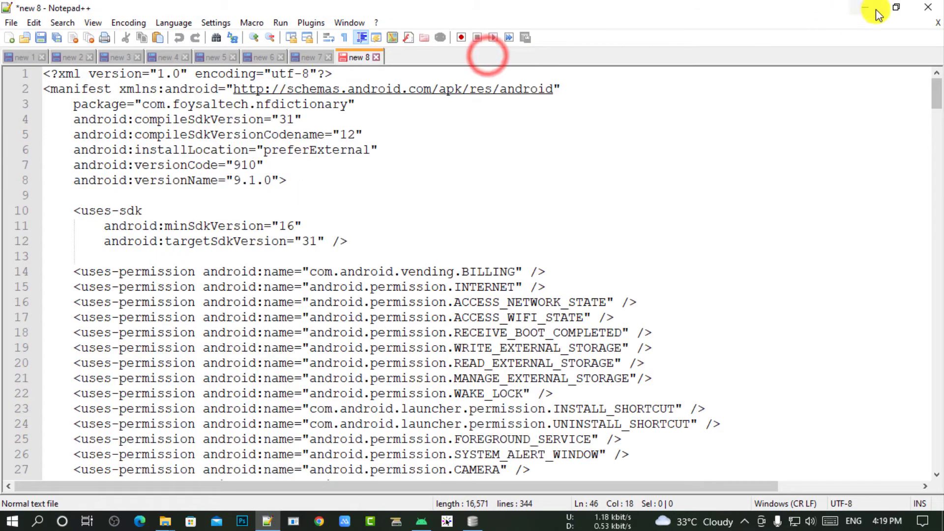
{"action": "left_click", "coordinate": [865, 7]}
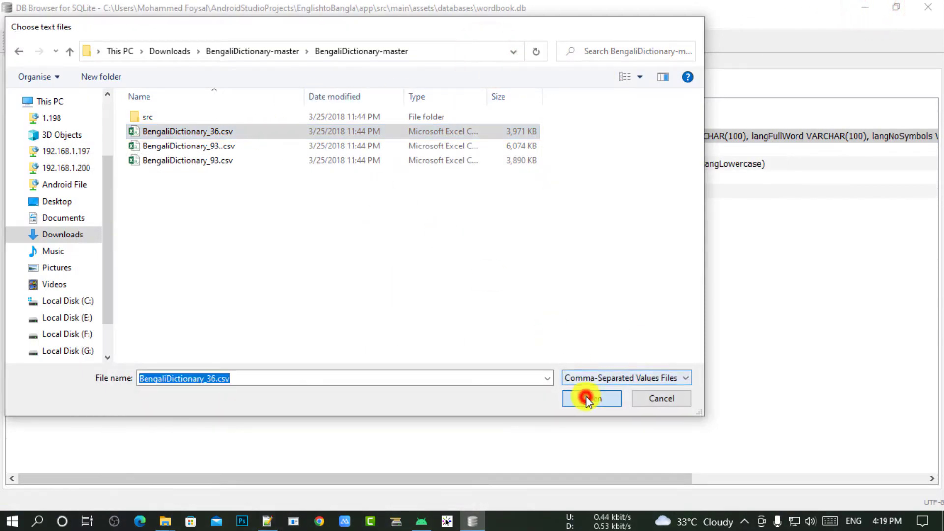
- Import BengaliDictionary_36.csv as table BengaliDictionary_36 with comma separator, UTF-8 encoding and trimmed fields
{"action": "left_click", "coordinate": [587, 400]}
{"action": "left_click_drag", "start_coordinate": [479, 6], "coordinate": [450, 18]}
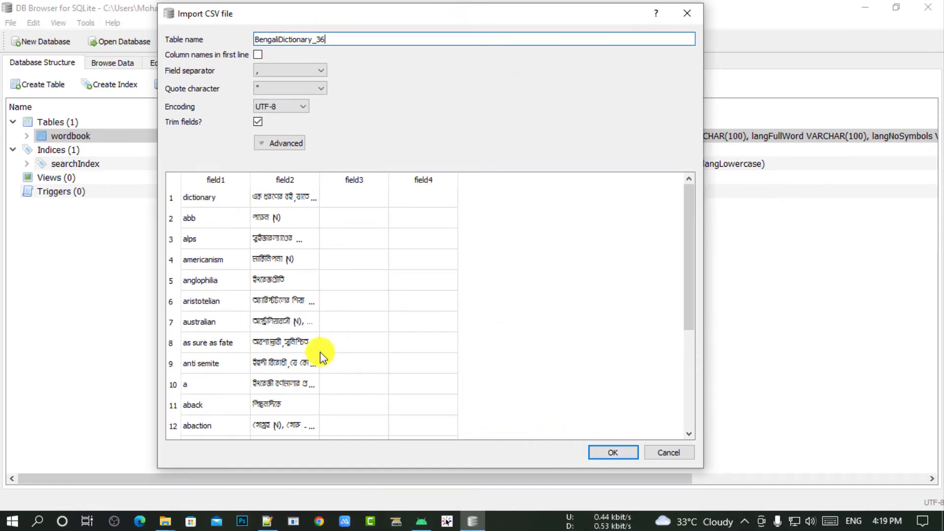
{"action": "left_click", "coordinate": [593, 449]}
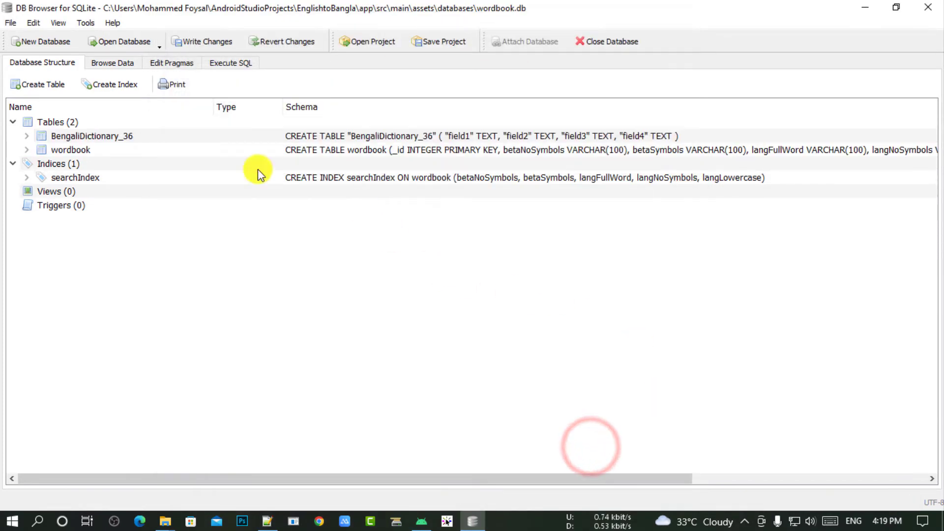
- Browse the BengaliDictionary_36 table from its first to its last row, examining the English words and Bengali meanings
{"action": "left_click", "coordinate": [109, 64]}
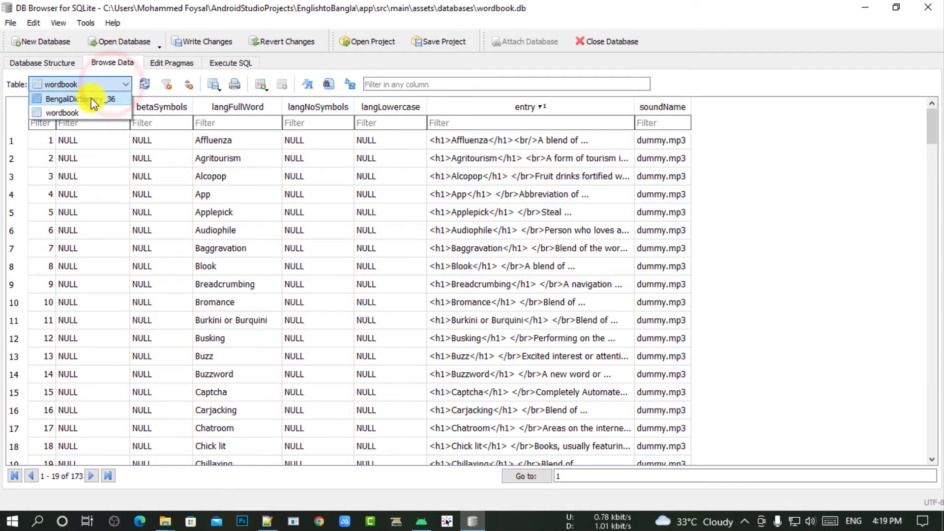
{"action": "left_click", "coordinate": [86, 101]}
{"action": "scroll", "coordinate": [246, 189], "scroll_direction": "down", "scroll_amount": 5}
{"action": "scroll", "coordinate": [229, 228], "scroll_direction": "up", "scroll_amount": 5}
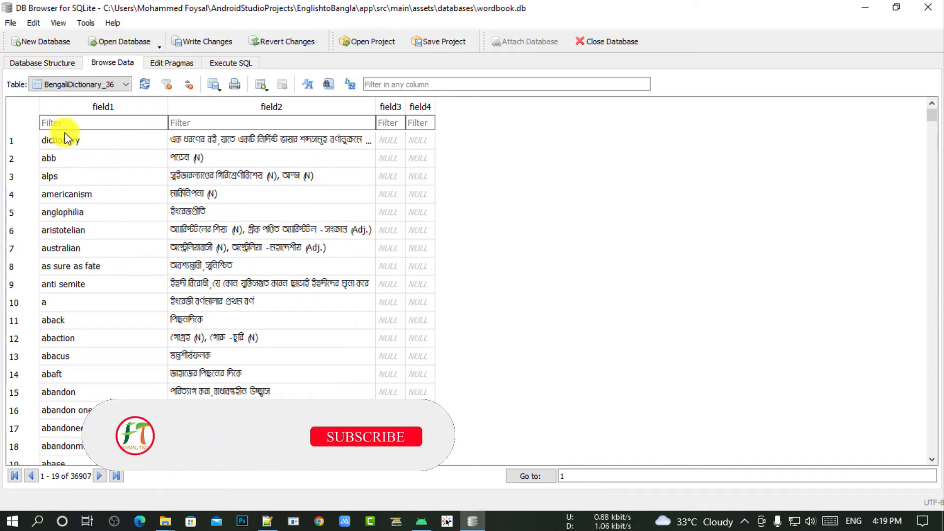
{"action": "scroll", "coordinate": [61, 255], "scroll_direction": "down", "scroll_amount": 12}
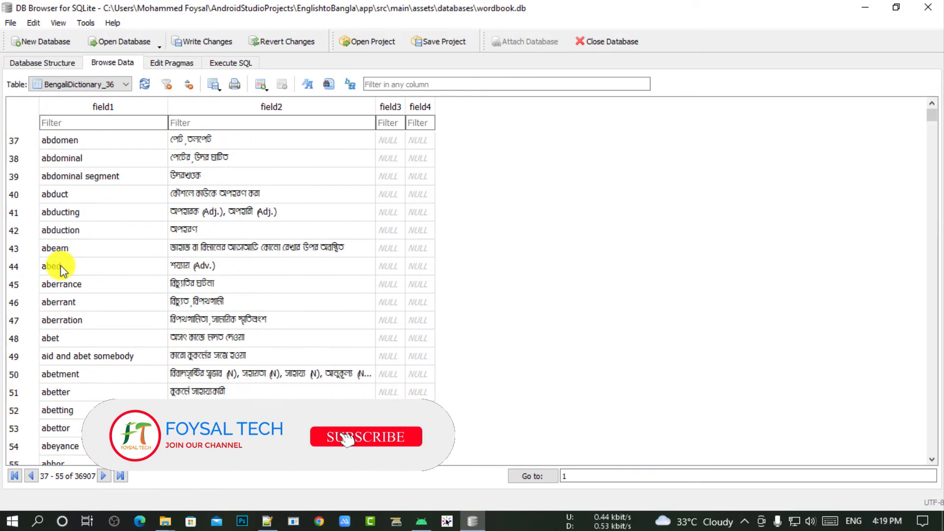
{"action": "scroll", "coordinate": [61, 268], "scroll_direction": "down", "scroll_amount": 15}
{"action": "scroll", "coordinate": [74, 219], "scroll_direction": "down", "scroll_amount": 14}
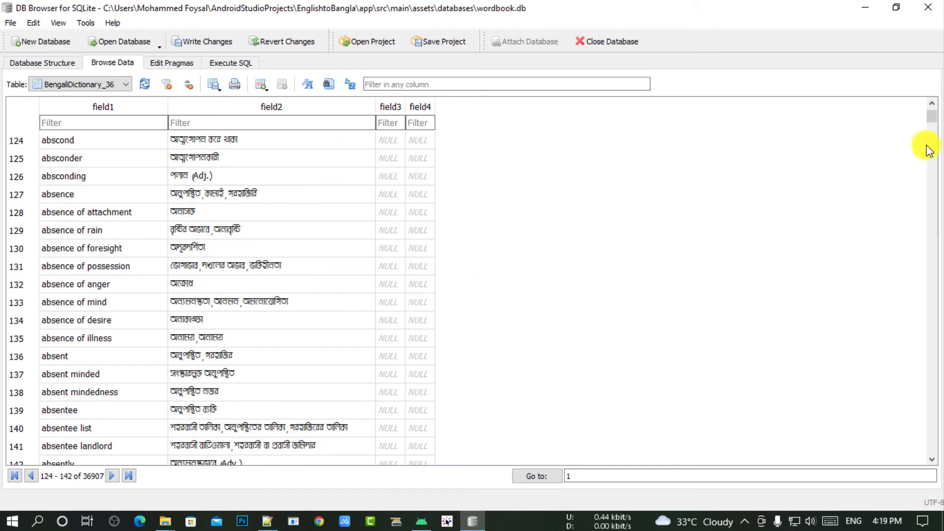
{"action": "left_click_drag", "start_coordinate": [929, 129], "coordinate": [938, 471]}
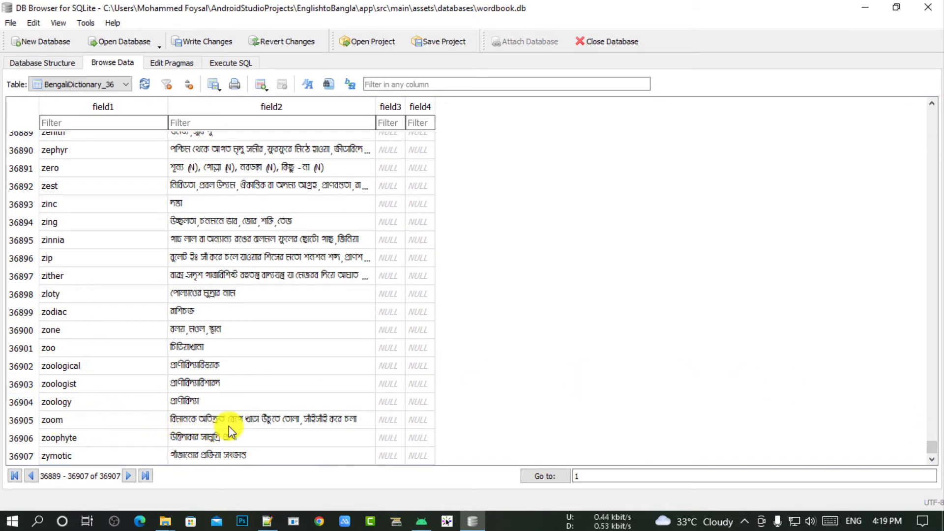
{"action": "scroll", "coordinate": [295, 423], "scroll_direction": "up", "scroll_amount": 20}
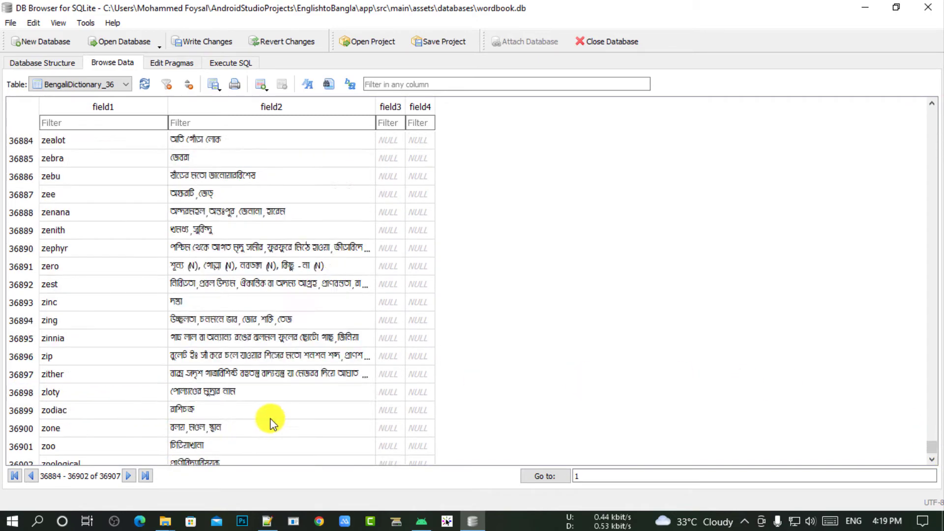
{"action": "scroll", "coordinate": [219, 264], "scroll_direction": "up", "scroll_amount": 5}
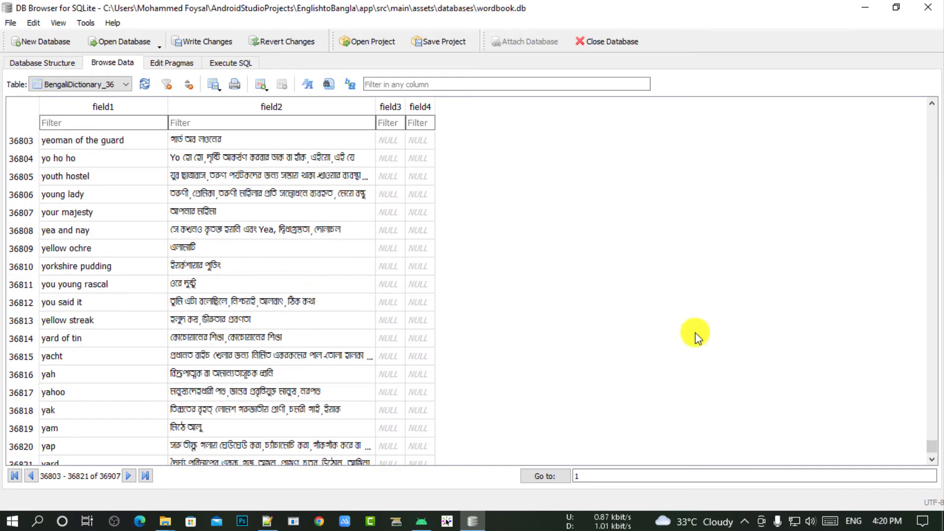
{"action": "left_click_drag", "start_coordinate": [931, 445], "coordinate": [933, 112]}
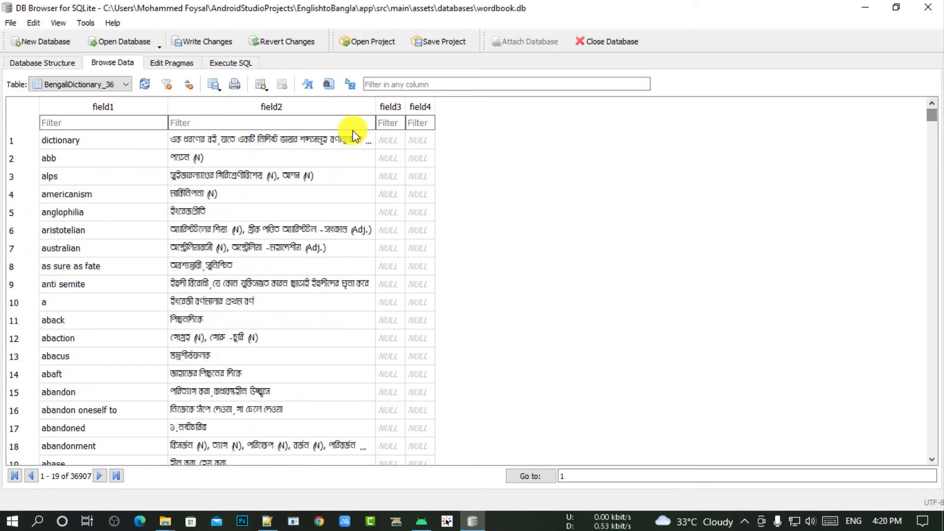
- Delete the old wordbook table from the database structure
{"action": "left_click", "coordinate": [76, 63]}
{"action": "left_click", "coordinate": [81, 150]}
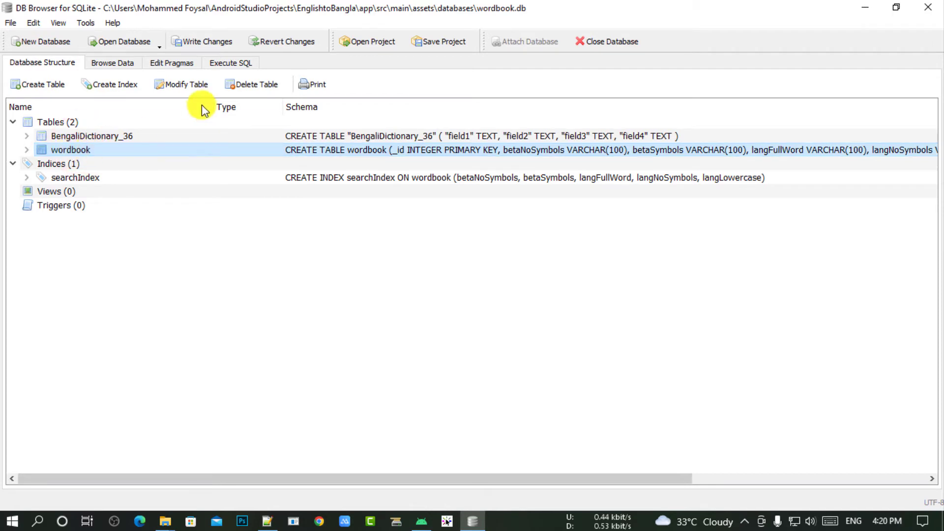
{"action": "left_click", "coordinate": [81, 137]}
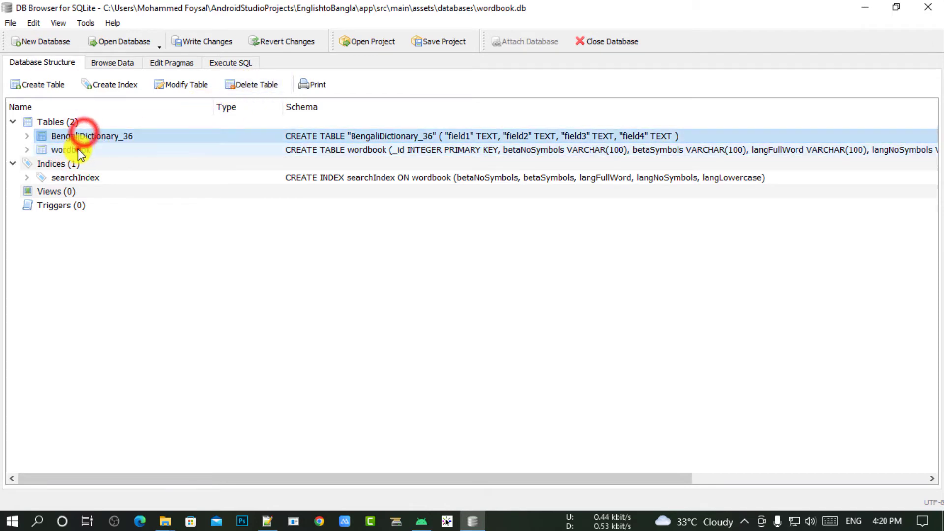
{"action": "left_click", "coordinate": [76, 149]}
{"action": "left_click", "coordinate": [252, 84]}
{"action": "left_click", "coordinate": [491, 275]}
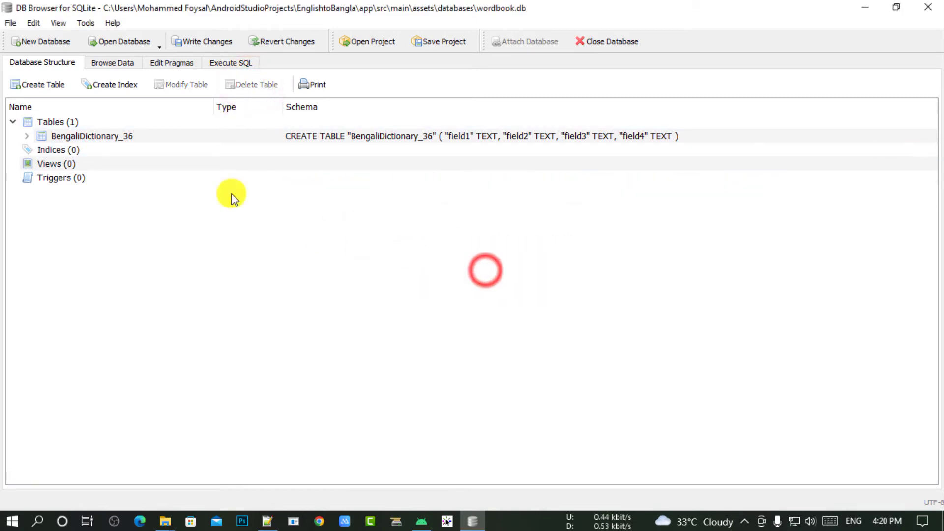
- Open the BengaliDictionary_36 table definition, saving the pending database changes, and close it without modifying any fields
{"action": "left_click", "coordinate": [125, 138]}
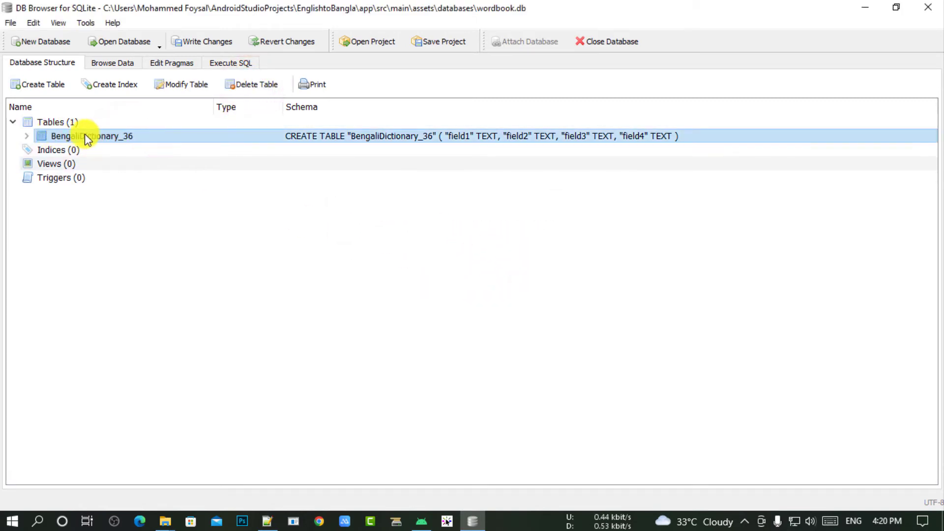
{"action": "left_click", "coordinate": [28, 136]}
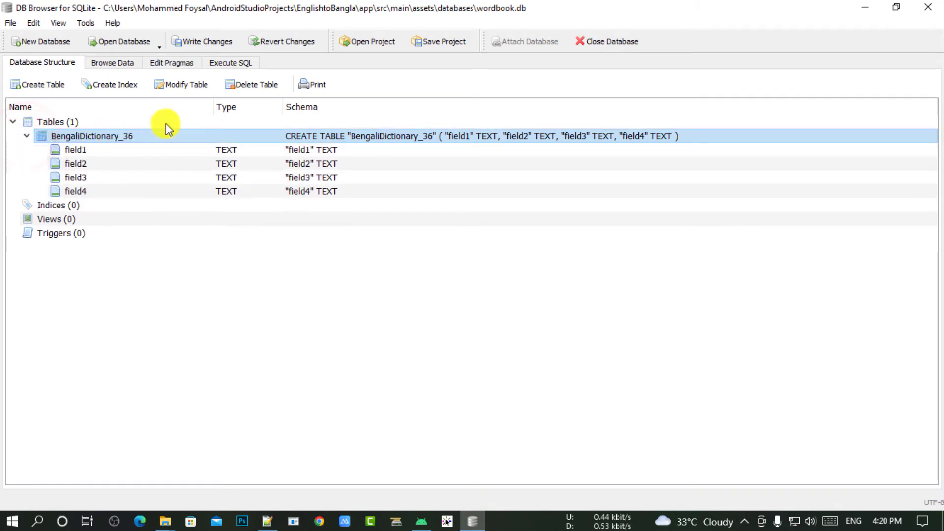
{"action": "left_click", "coordinate": [195, 90]}
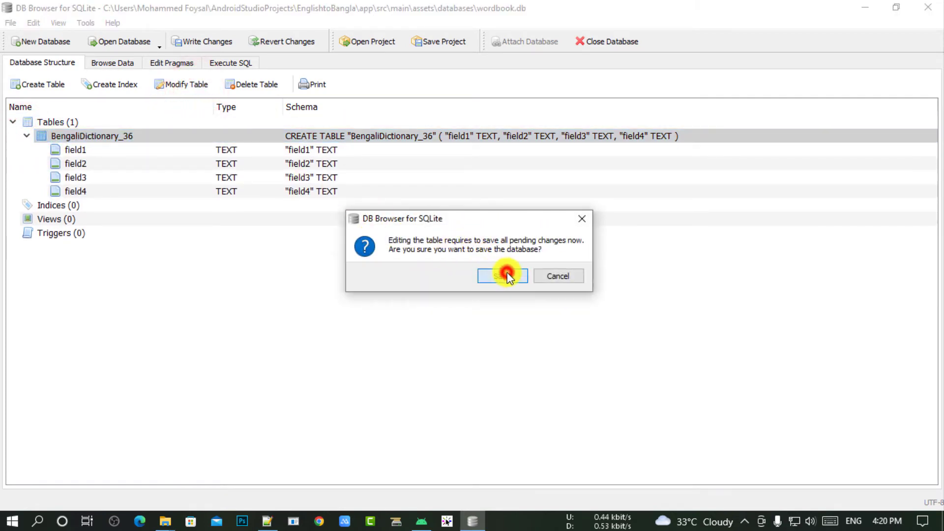
{"action": "left_click", "coordinate": [508, 277]}
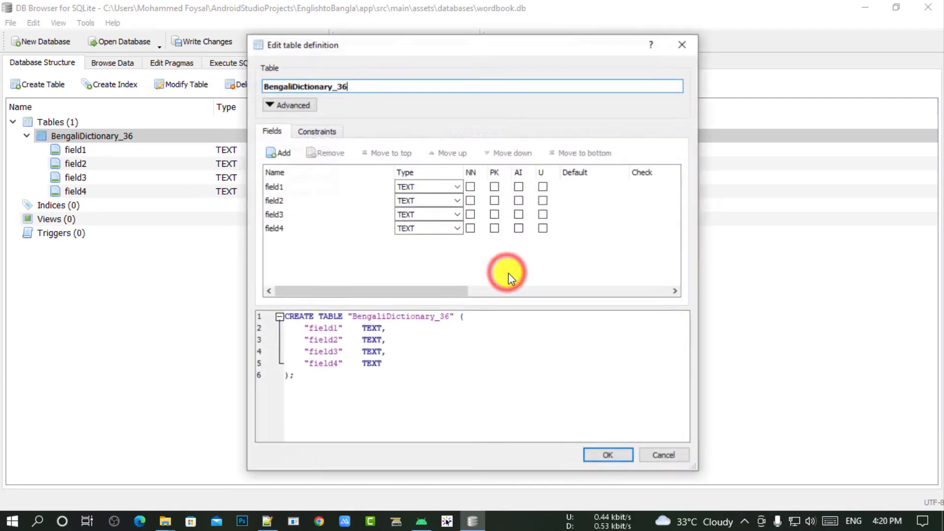
{"action": "left_click", "coordinate": [615, 460]}
- Add three new fields, Field5, Field6 and Field7, to the BengaliDictionary_36 table definition
{"action": "left_click", "coordinate": [120, 139]}
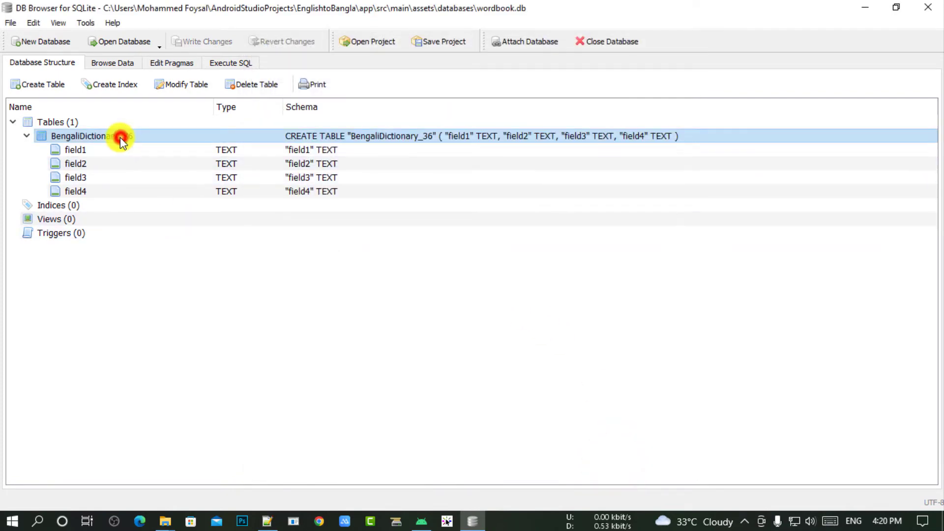
{"action": "left_click", "coordinate": [177, 85]}
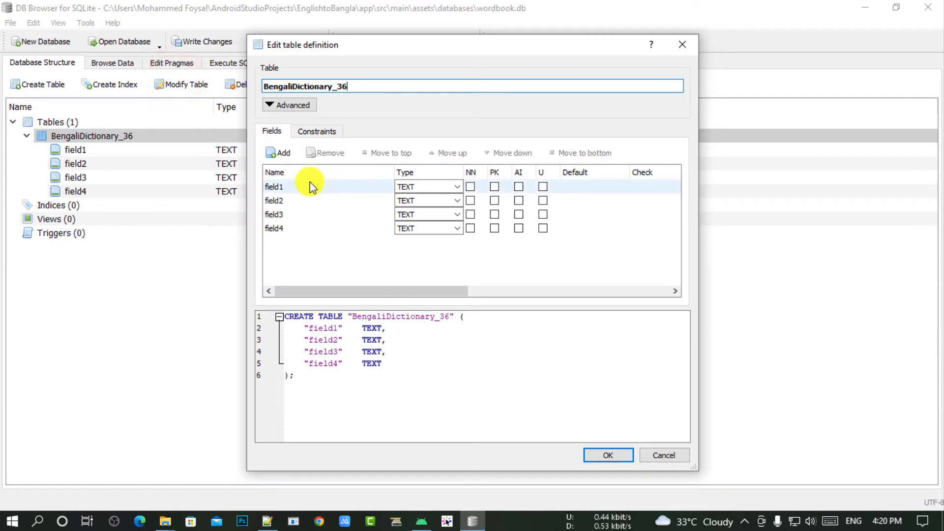
{"action": "left_click", "coordinate": [278, 152]}
{"action": "left_click", "coordinate": [279, 152]}
{"action": "left_click", "coordinate": [278, 153]}
{"action": "left_click", "coordinate": [270, 272]}
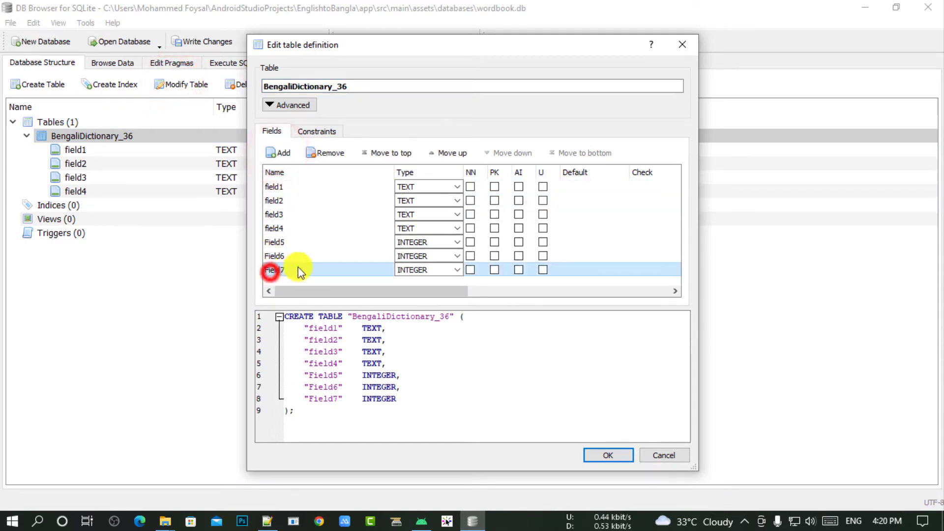
{"action": "double_click", "coordinate": [285, 271]}
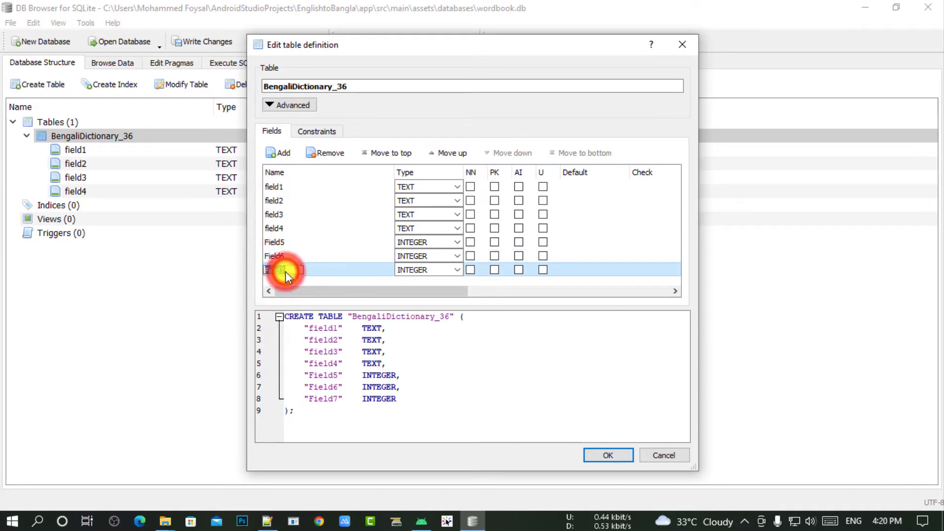
{"action": "left_click", "coordinate": [298, 261]}
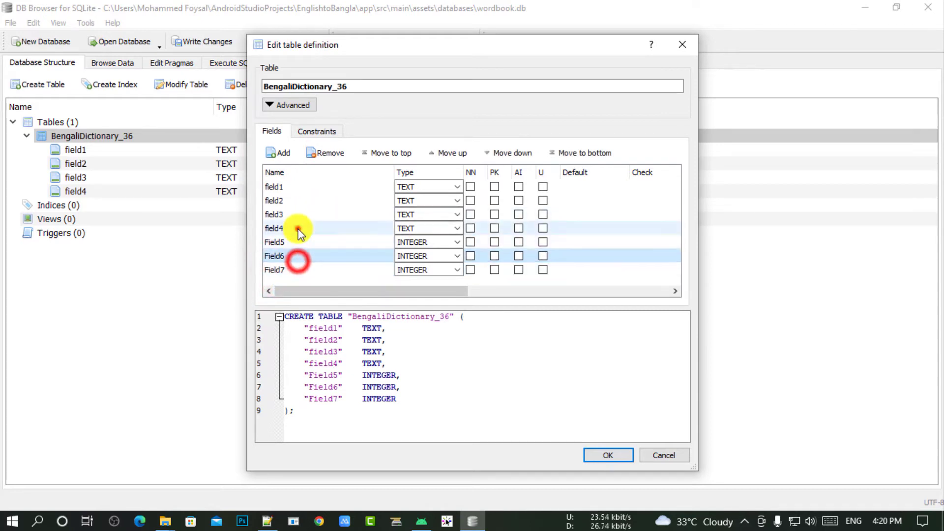
{"action": "left_click", "coordinate": [297, 229]}
{"action": "left_click", "coordinate": [290, 186]}
{"action": "left_click", "coordinate": [295, 268]}
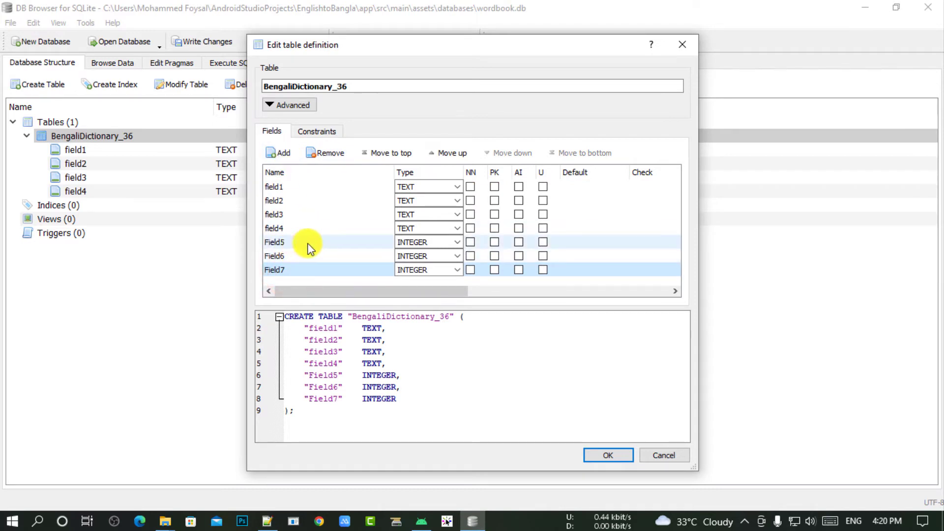
- Set the type of Field5 and Field6 to TEXT and apply the table definition
{"action": "left_click", "coordinate": [456, 242]}
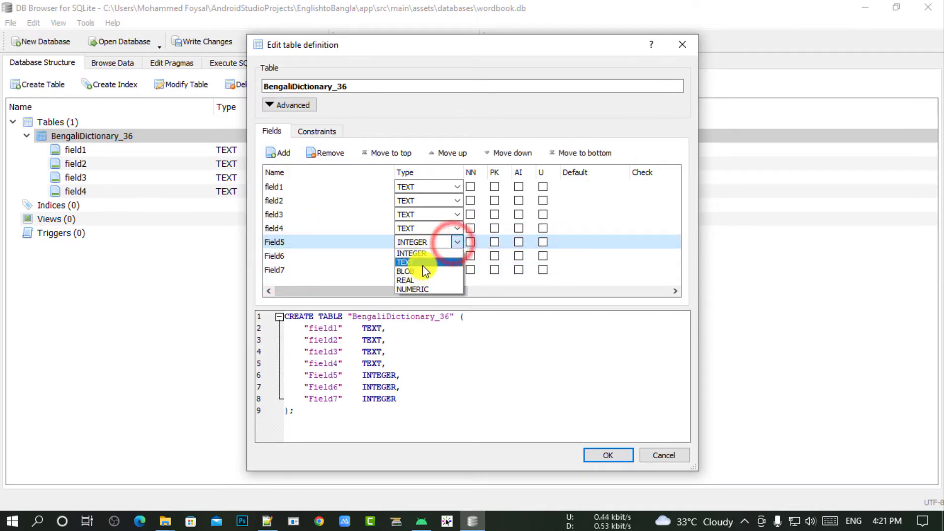
{"action": "left_click", "coordinate": [422, 264]}
{"action": "left_click", "coordinate": [456, 256]}
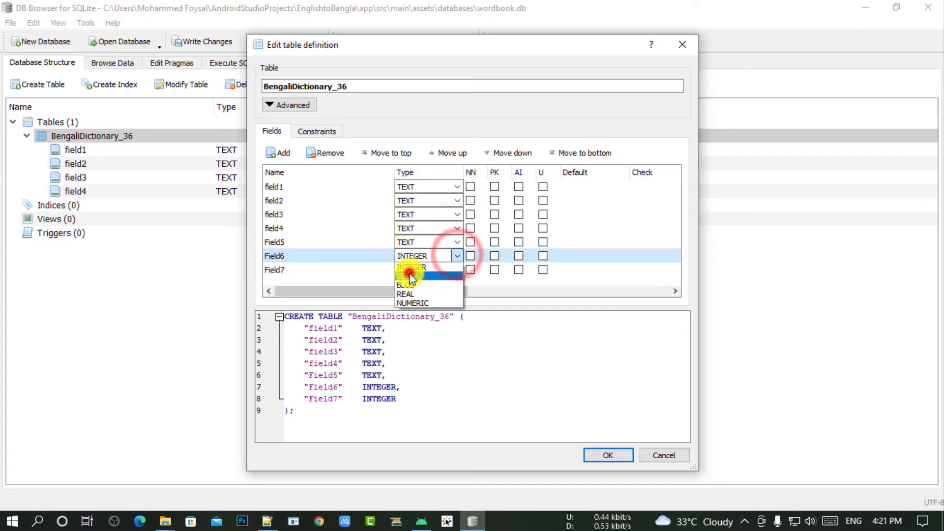
{"action": "left_click", "coordinate": [410, 275]}
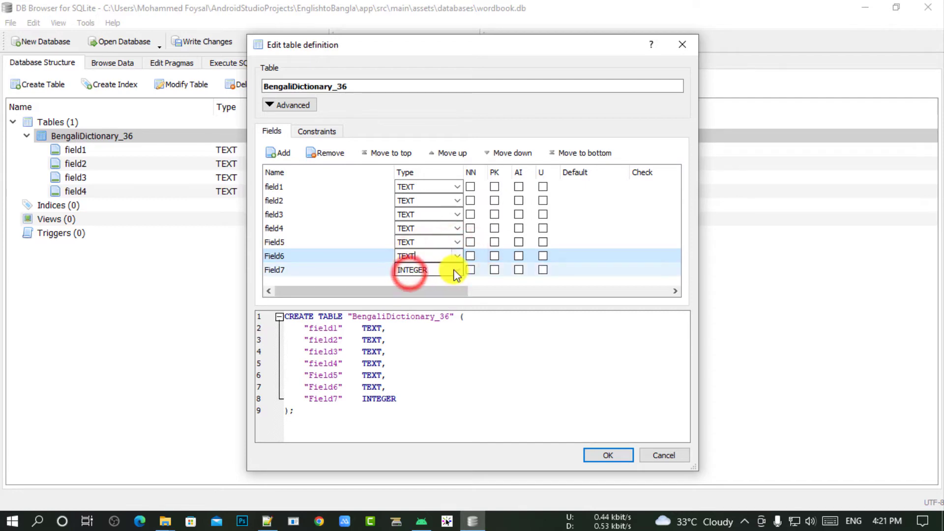
{"action": "left_click", "coordinate": [608, 455]}
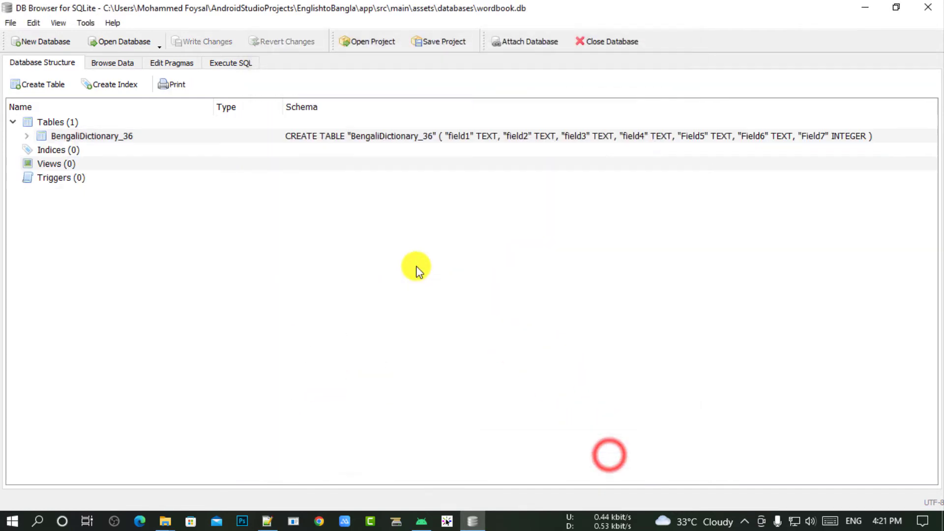
- Make the integer Field7 the primary key of BengaliDictionary_36 and apply the change
{"action": "left_click", "coordinate": [101, 136]}
{"action": "left_click", "coordinate": [183, 84]}
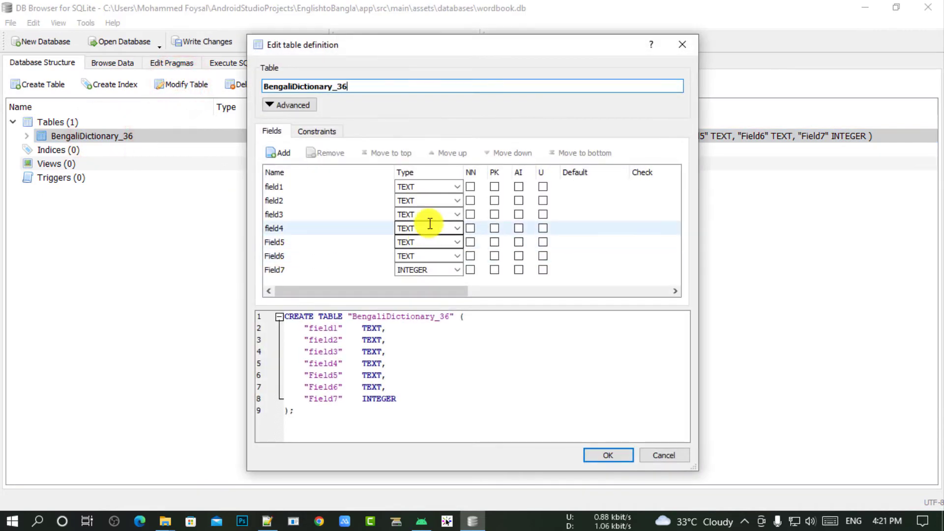
{"action": "left_click", "coordinate": [290, 270]}
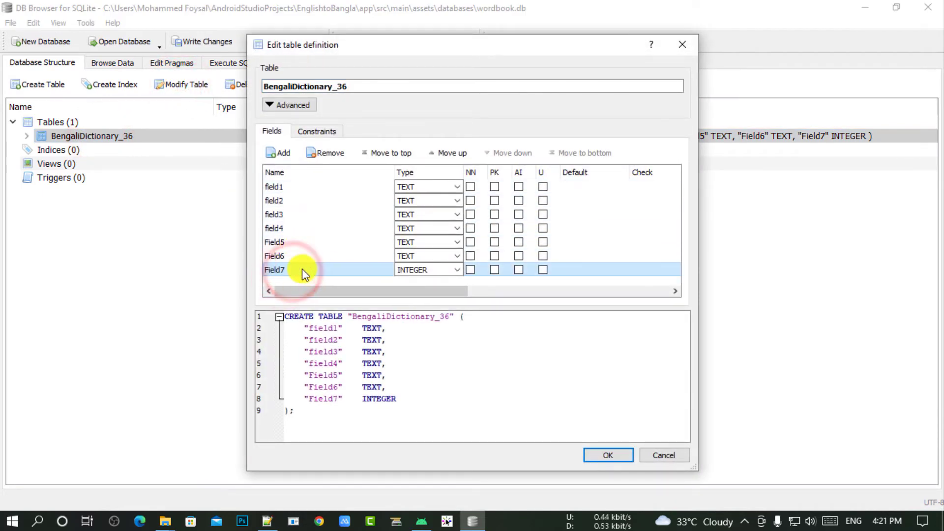
{"action": "left_click", "coordinate": [494, 268]}
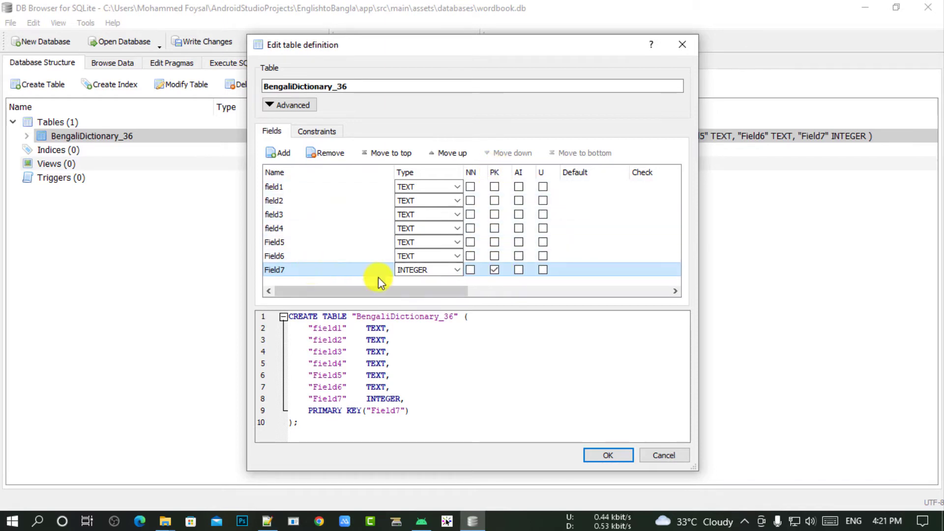
{"action": "left_click", "coordinate": [609, 457]}
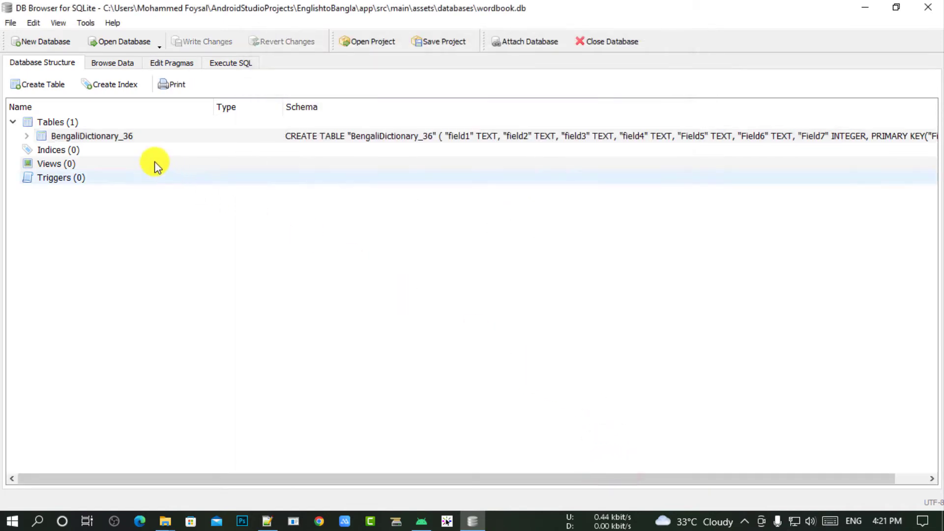
- Reopen the BengaliDictionary_36 definition and rename Field7 to _id using the clipboard history entry
{"action": "left_click", "coordinate": [151, 138]}
{"action": "left_click", "coordinate": [180, 84]}
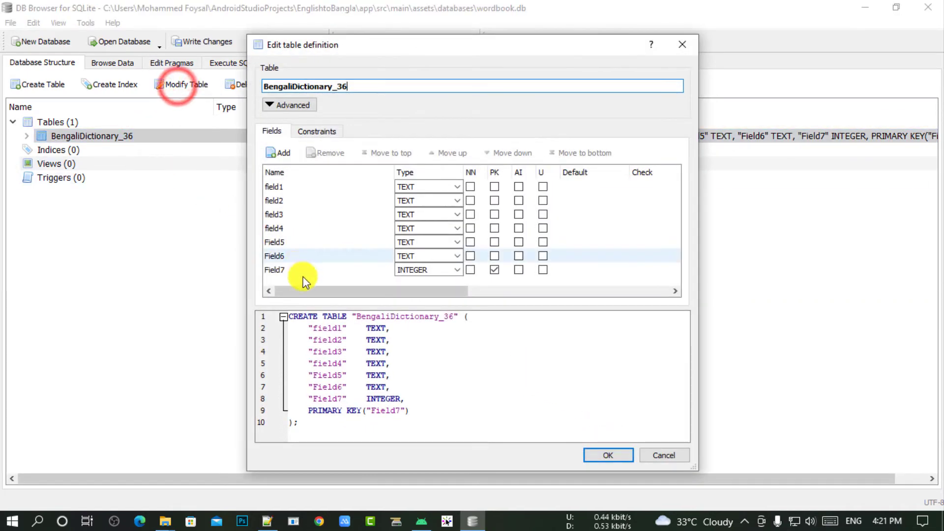
{"action": "left_click_drag", "start_coordinate": [305, 411], "coordinate": [469, 410]}
{"action": "left_click", "coordinate": [306, 410]}
{"action": "left_click_drag", "start_coordinate": [350, 412], "coordinate": [489, 413]}
{"action": "left_click", "coordinate": [488, 413]}
{"action": "left_click", "coordinate": [299, 257]}
{"action": "left_click", "coordinate": [301, 268]}
{"action": "left_click", "coordinate": [290, 269]}
{"action": "key", "text": "super+v"}
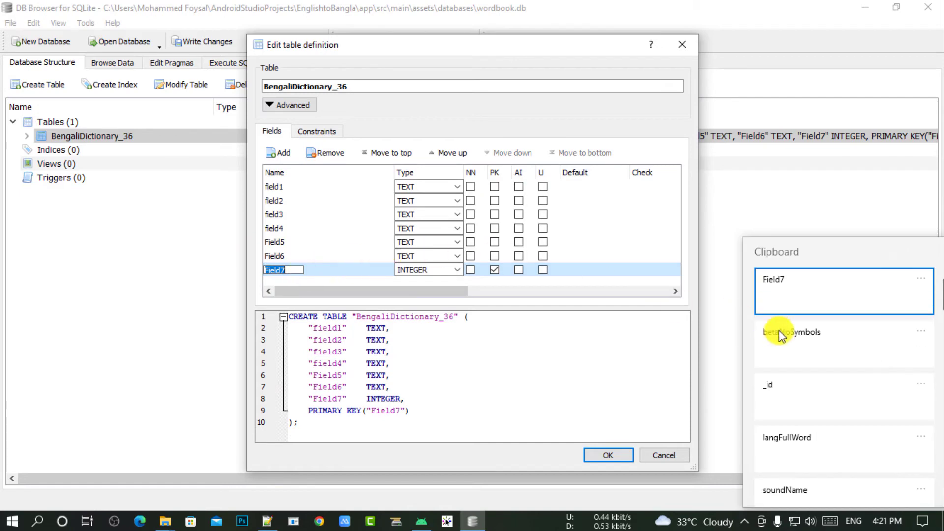
{"action": "left_click", "coordinate": [782, 386]}
- Move the _id field to the top of the field order and apply the table definition
{"action": "left_click", "coordinate": [300, 260]}
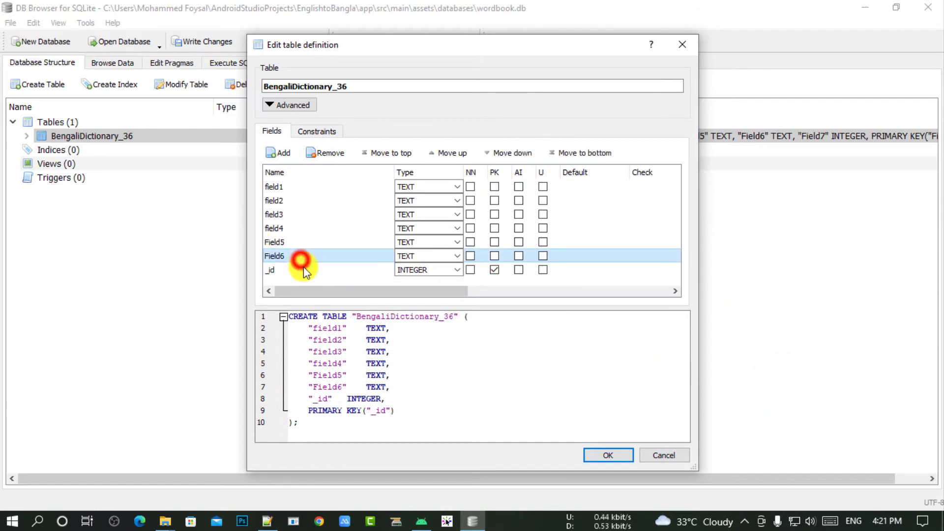
{"action": "left_click", "coordinate": [288, 267]}
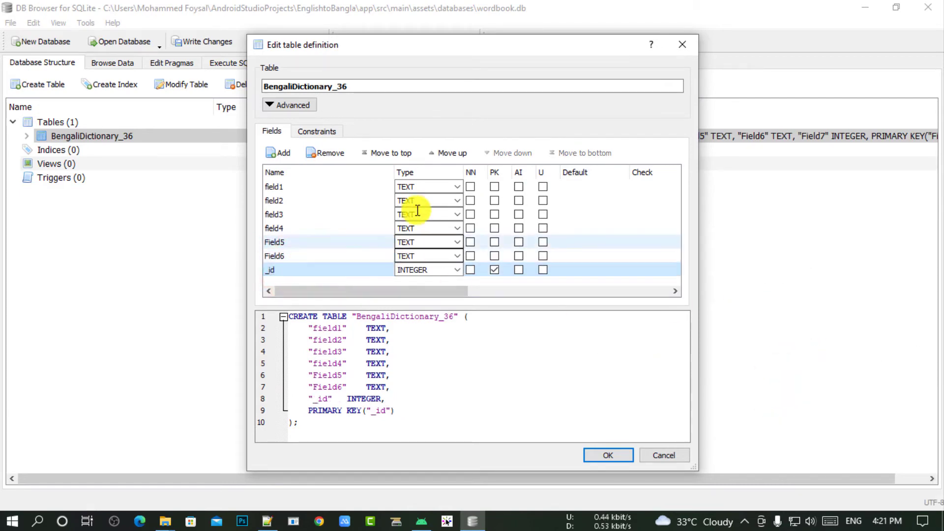
{"action": "left_click", "coordinate": [396, 153]}
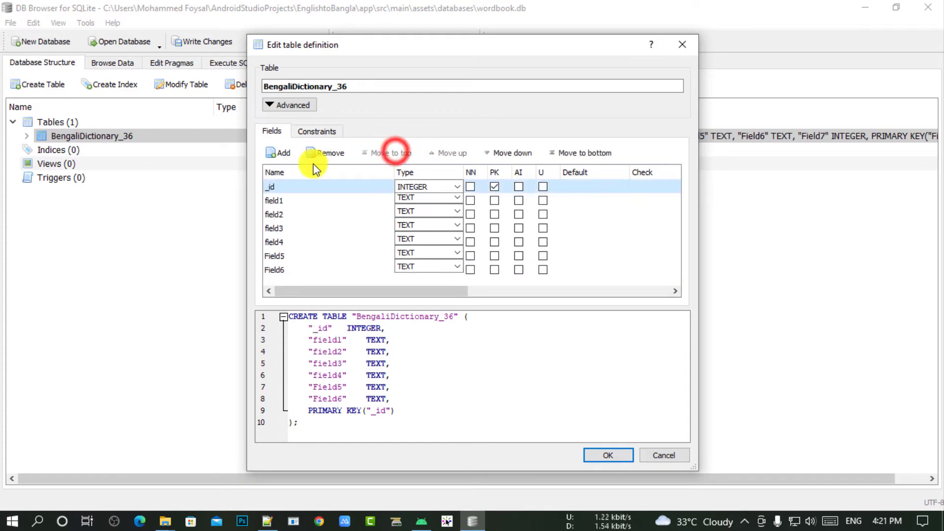
{"action": "left_click", "coordinate": [596, 453]}
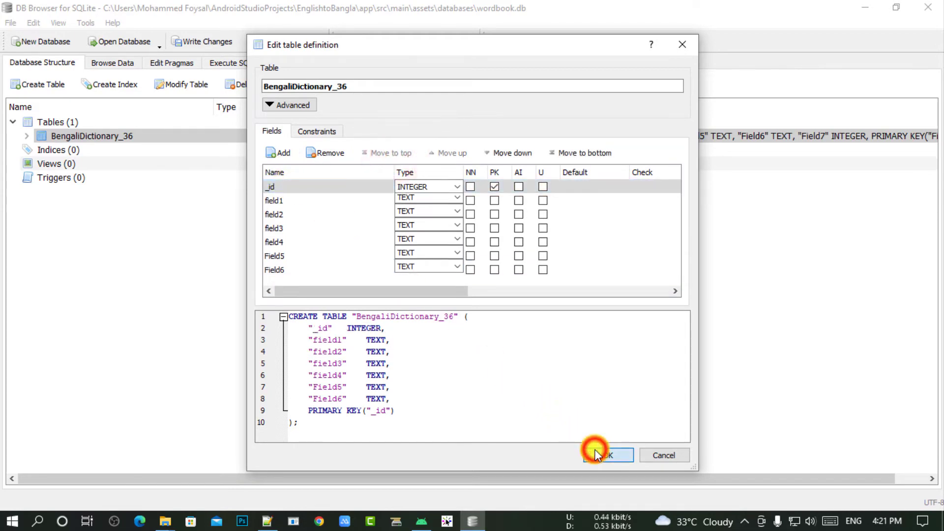
- Review the field order in the BengaliDictionary_36 table definition and close it without changes
{"action": "left_click", "coordinate": [162, 138]}
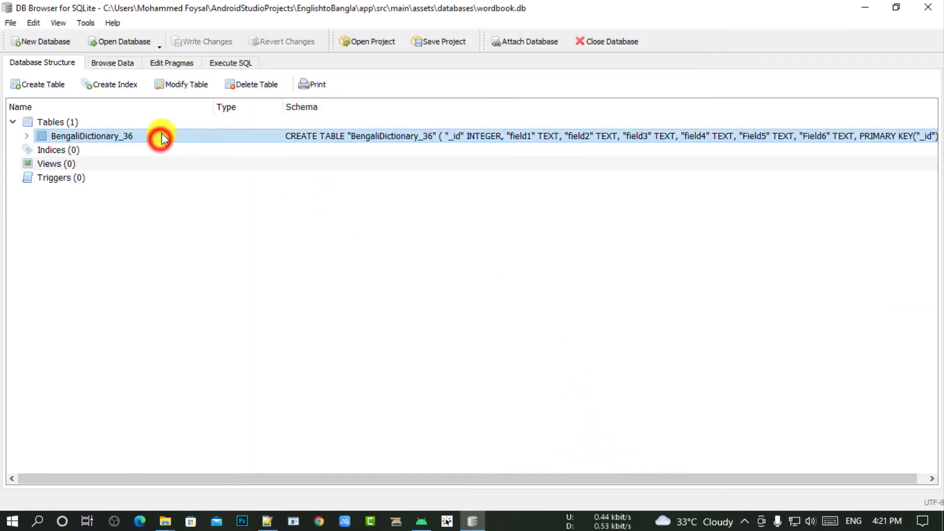
{"action": "left_click", "coordinate": [179, 84]}
{"action": "left_click", "coordinate": [283, 187]}
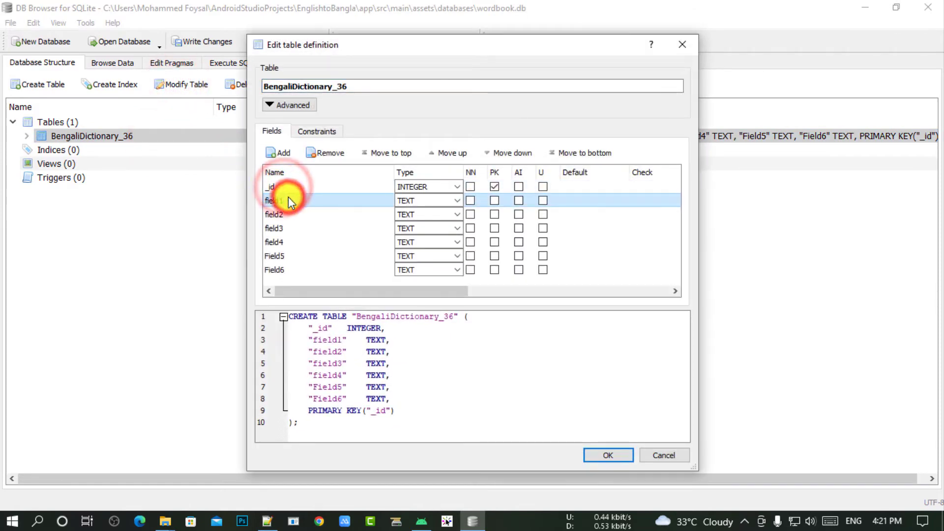
{"action": "left_click", "coordinate": [610, 455]}
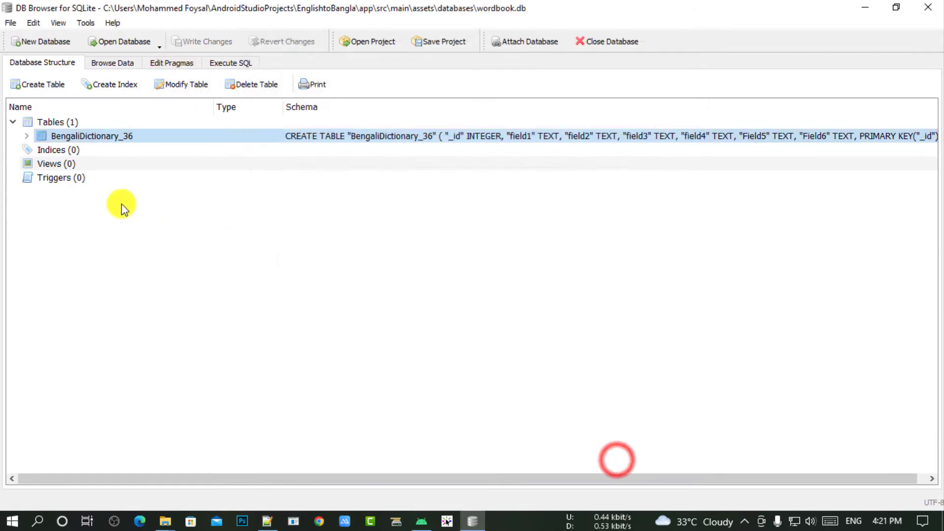
- Browse the BengaliDictionary_36 rows, narrowing the _id column, to check the row ids against the words
{"action": "left_click", "coordinate": [116, 63]}
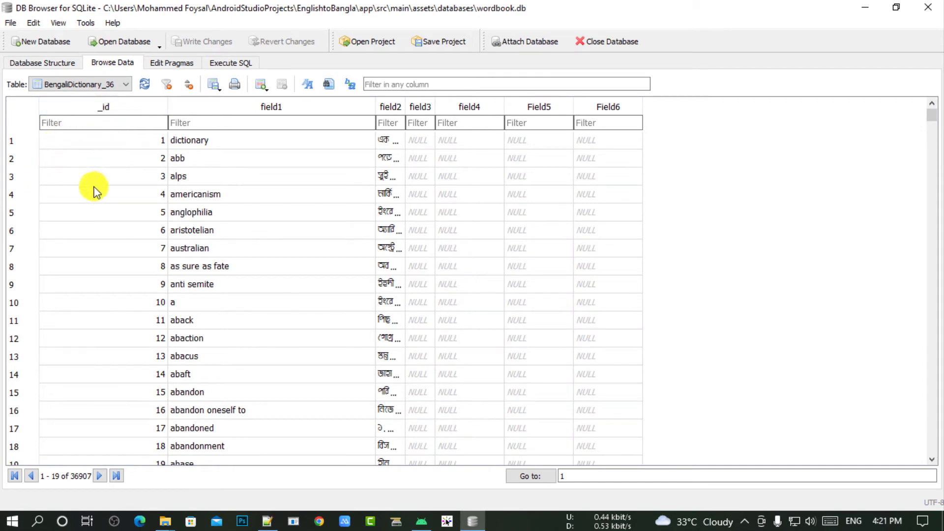
{"action": "scroll", "coordinate": [149, 190], "scroll_direction": "down", "scroll_amount": 5}
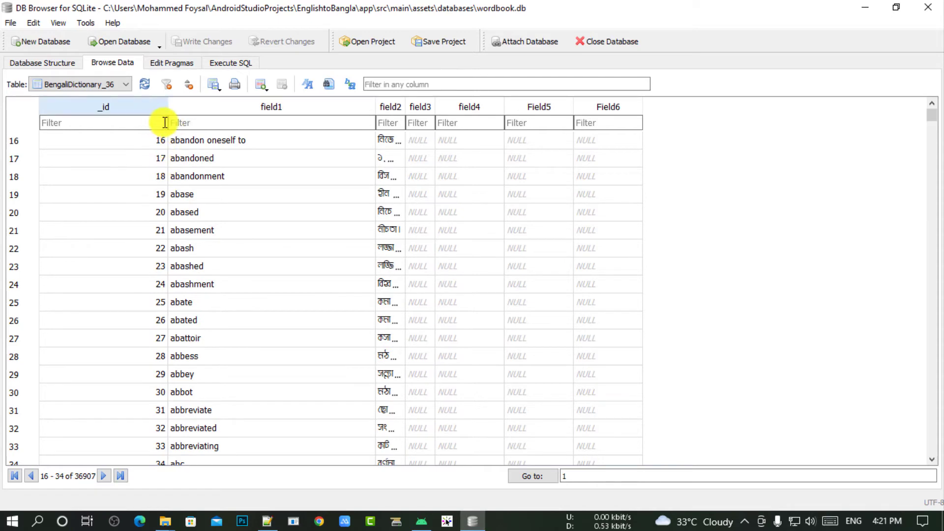
{"action": "left_click_drag", "start_coordinate": [170, 102], "coordinate": [66, 102]}
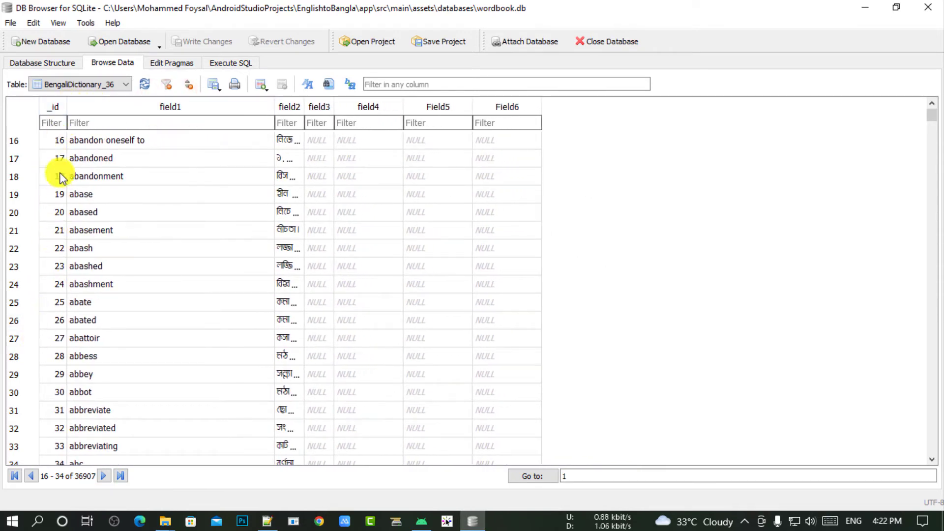
{"action": "scroll", "coordinate": [55, 314], "scroll_direction": "down", "scroll_amount": 1}
{"action": "scroll", "coordinate": [55, 322], "scroll_direction": "up", "scroll_amount": 4}
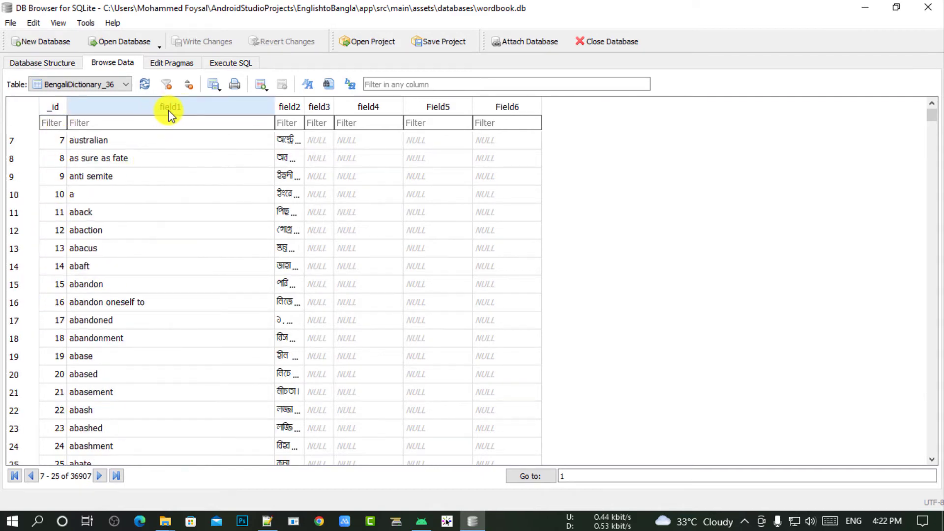
{"action": "scroll", "coordinate": [120, 338], "scroll_direction": "down", "scroll_amount": 4}
{"action": "scroll", "coordinate": [137, 219], "scroll_direction": "up", "scroll_amount": 5}
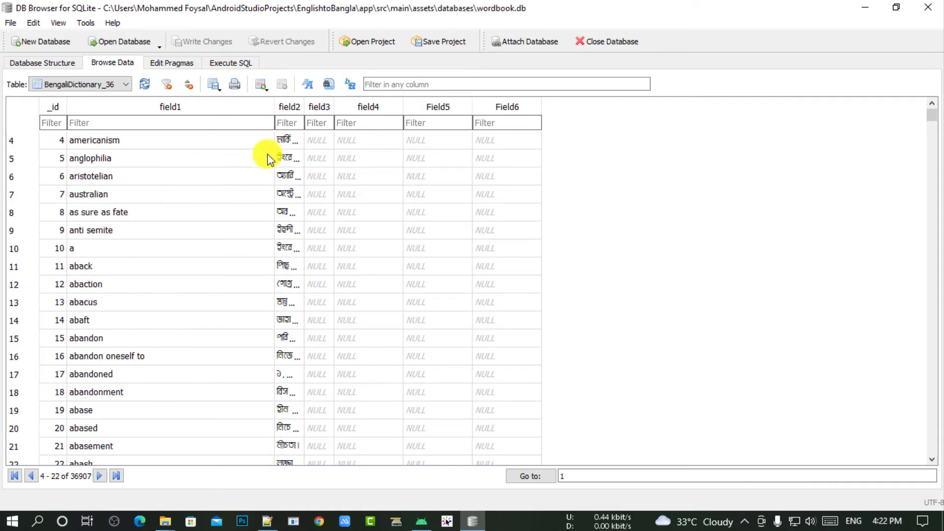
- Widen the field2 column of BengaliDictionary_36 and look through the Bengali meanings it holds
{"action": "left_click_drag", "start_coordinate": [303, 107], "coordinate": [563, 118]}
{"action": "scroll", "coordinate": [422, 197], "scroll_direction": "down", "scroll_amount": 12}
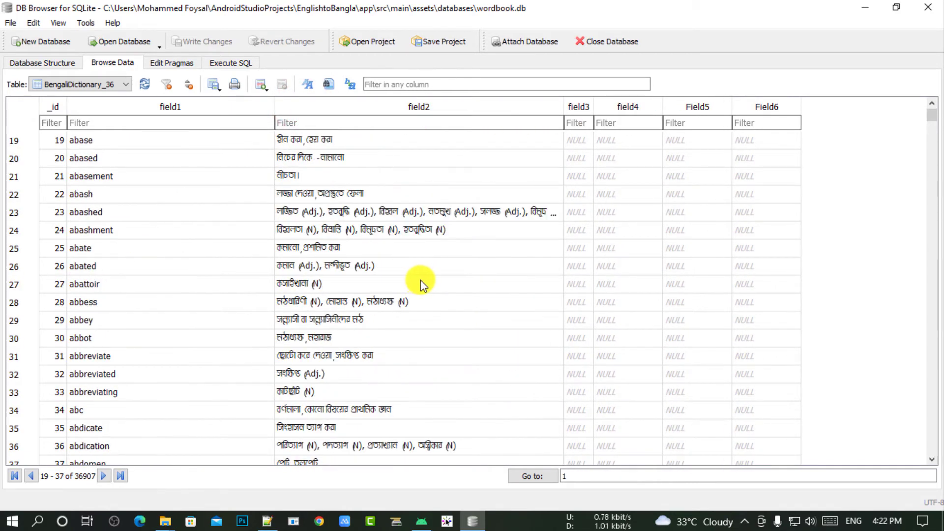
{"action": "scroll", "coordinate": [461, 167], "scroll_direction": "up", "scroll_amount": 5}
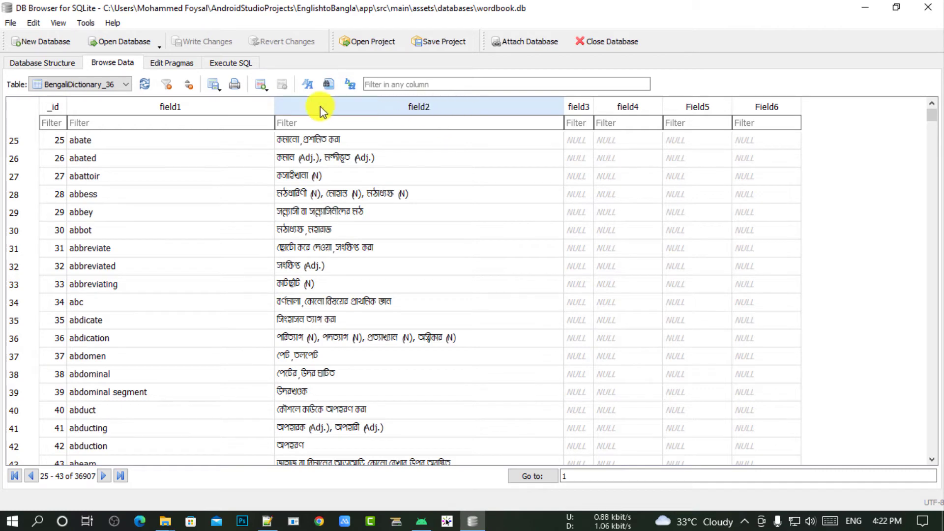
- Open the BengaliDictionary_36 table definition and rename field1 to langFullWord using the clipboard history entry
{"action": "left_click", "coordinate": [55, 63]}
{"action": "left_click", "coordinate": [116, 134]}
{"action": "left_click", "coordinate": [28, 136]}
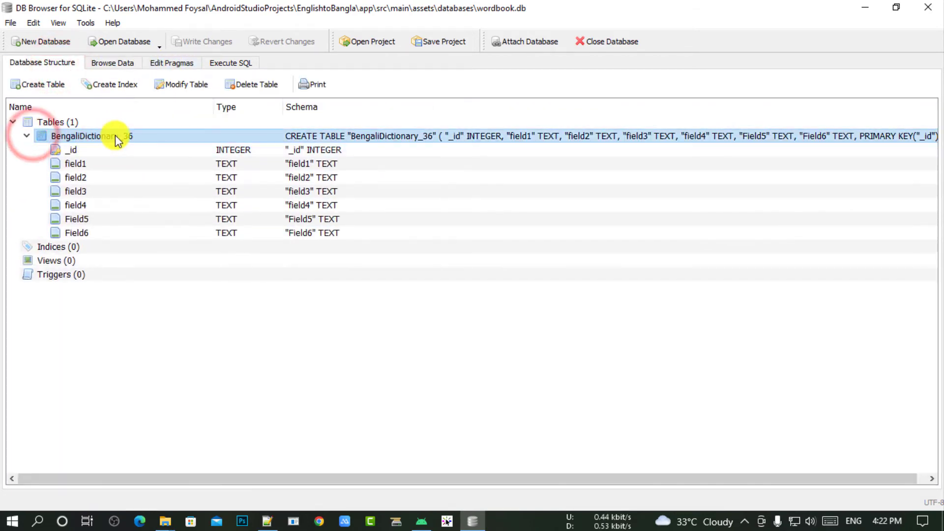
{"action": "left_click", "coordinate": [177, 87]}
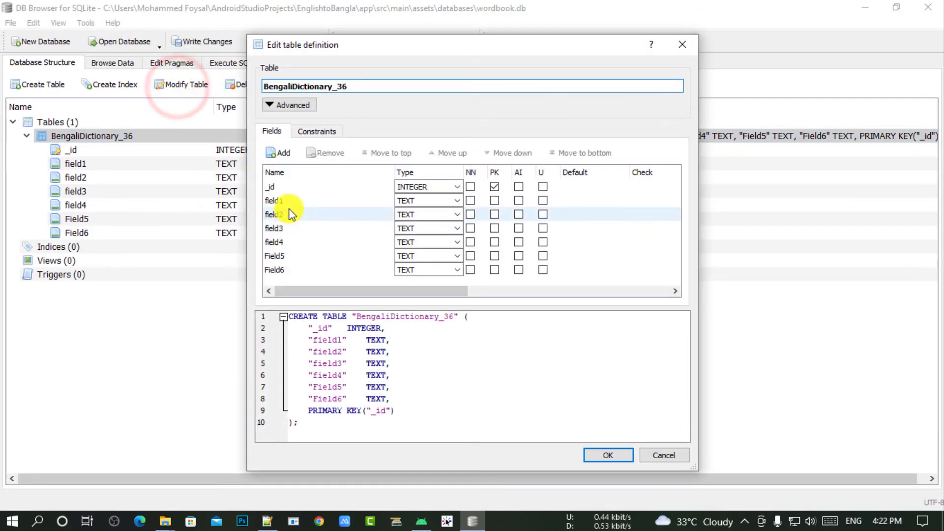
{"action": "left_click", "coordinate": [288, 201]}
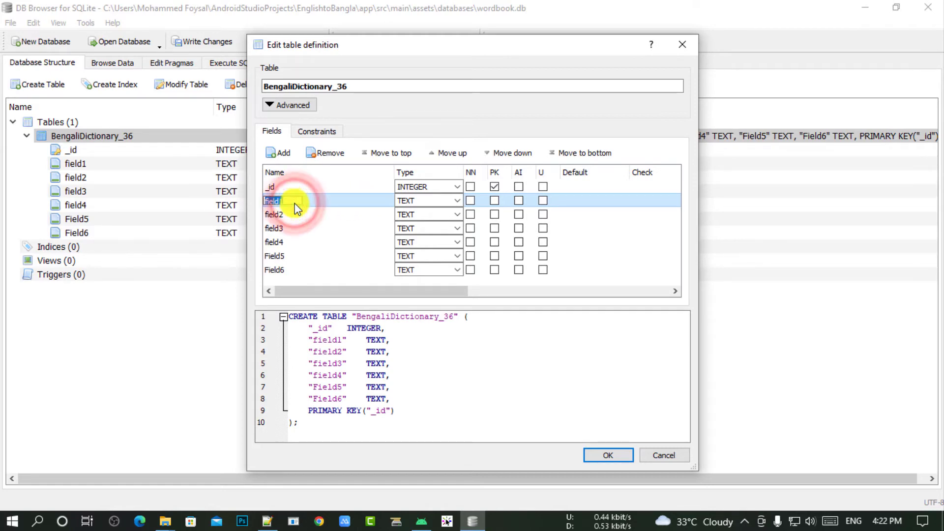
{"action": "key", "text": "super+v"}
{"action": "scroll", "coordinate": [860, 339], "scroll_direction": "down", "scroll_amount": 6}
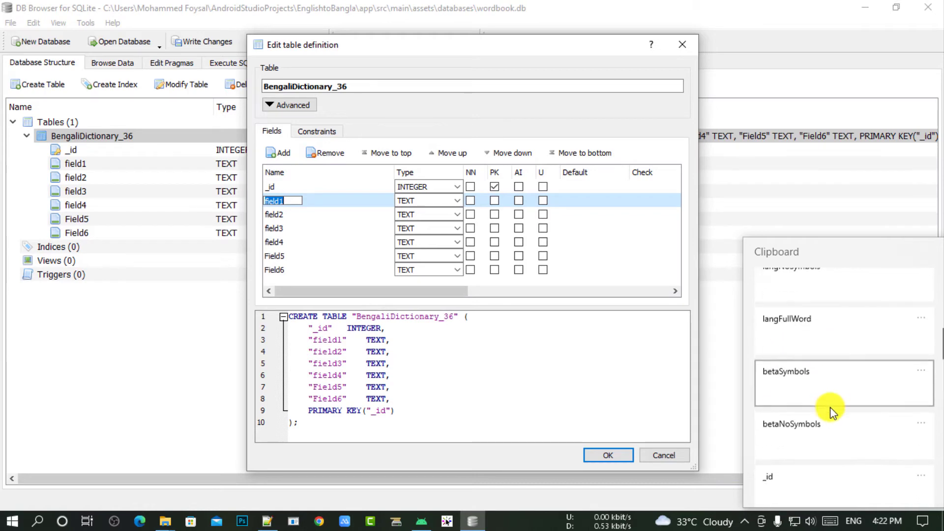
{"action": "scroll", "coordinate": [830, 407], "scroll_direction": "down", "scroll_amount": 1}
{"action": "left_click", "coordinate": [812, 363]}
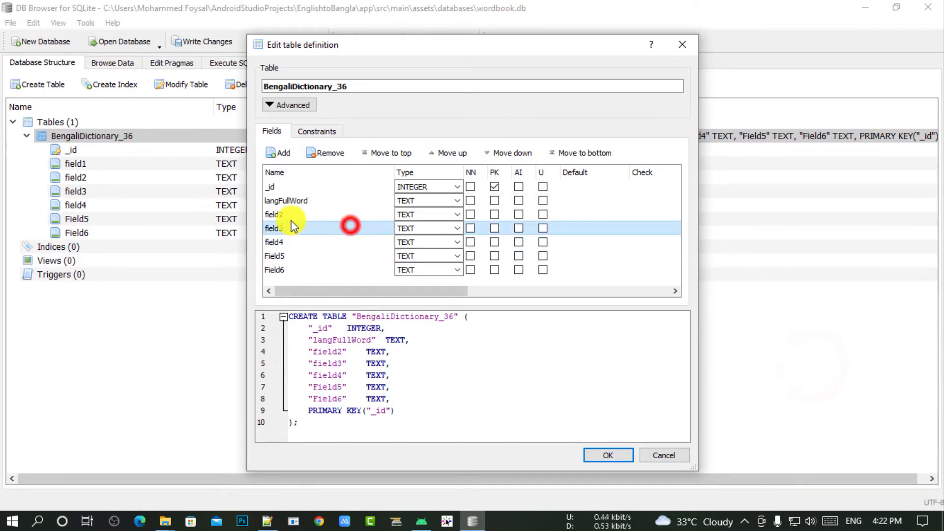
{"action": "double_click", "coordinate": [273, 214]}
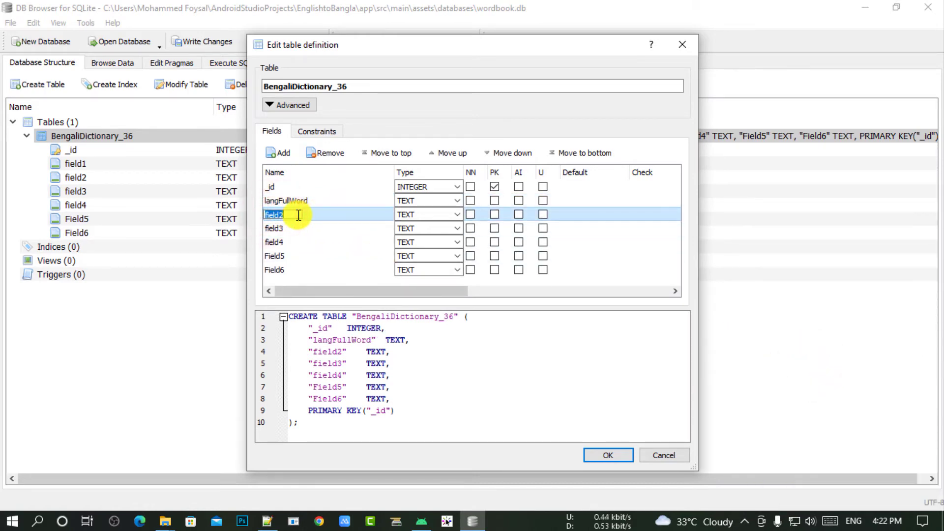
{"action": "key", "text": "super"}
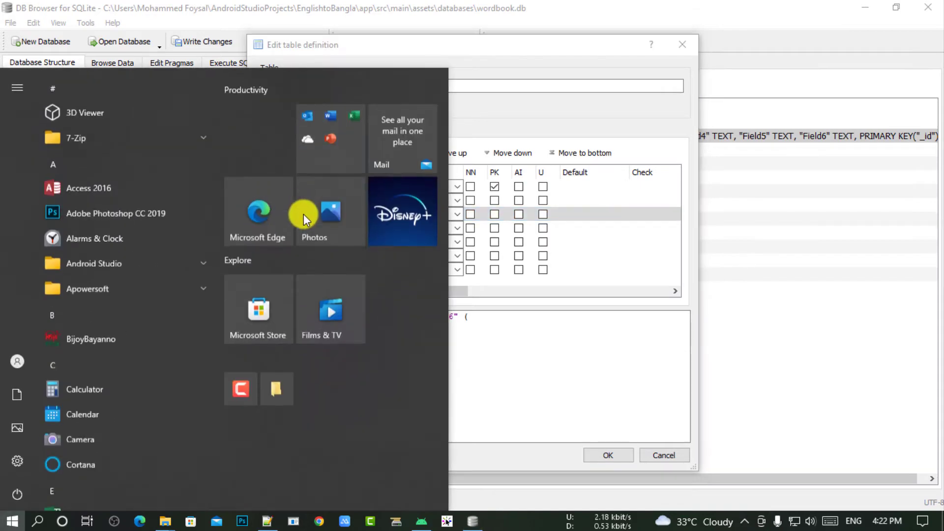
{"action": "key", "text": "Escape"}
- Rename field2 to entry from the clipboard history and apply the table definition
{"action": "double_click", "coordinate": [304, 215]}
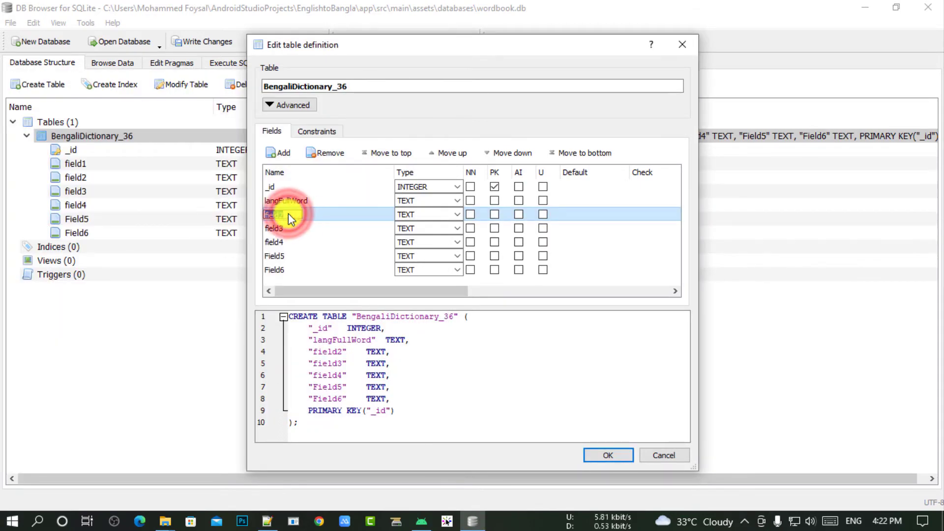
{"action": "key", "text": "super+v"}
{"action": "scroll", "coordinate": [774, 406], "scroll_direction": "down", "scroll_amount": 4}
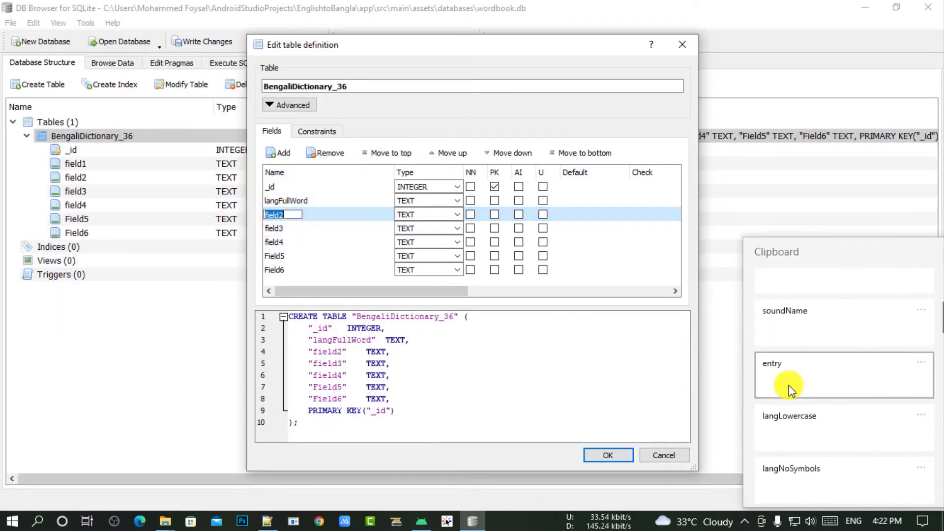
{"action": "left_click", "coordinate": [788, 385]}
{"action": "left_click", "coordinate": [298, 212]}
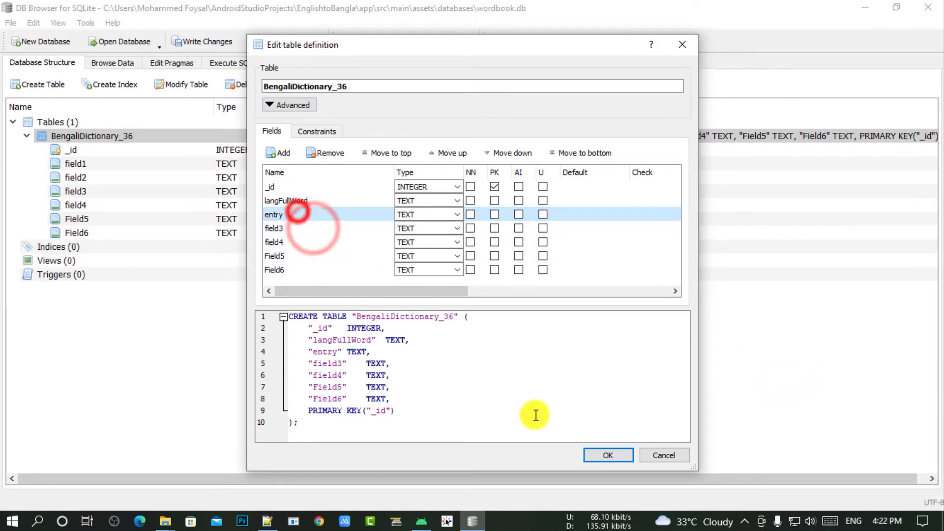
{"action": "left_click", "coordinate": [604, 456]}
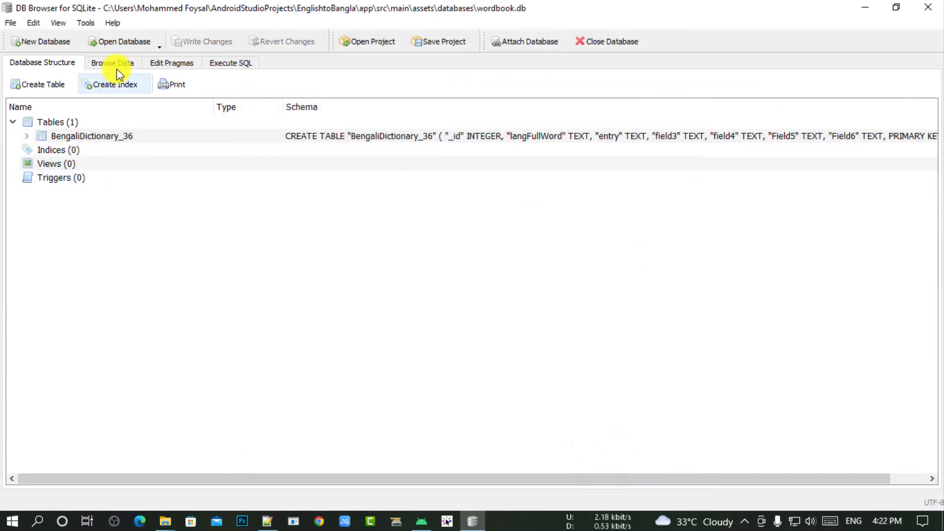
- Browse the BengaliDictionary_36 rows to check the words under langFullWord and the meanings under entry
{"action": "left_click", "coordinate": [116, 63]}
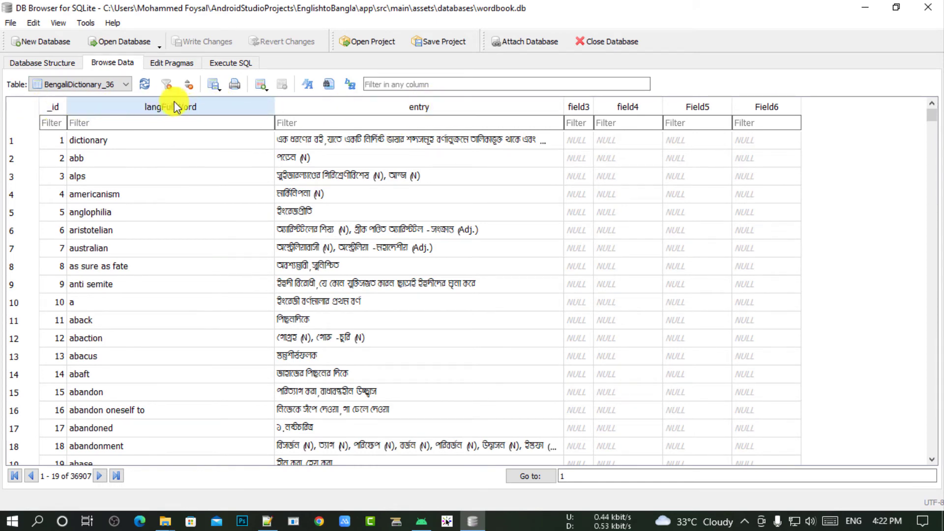
{"action": "scroll", "coordinate": [147, 276], "scroll_direction": "down", "scroll_amount": 1}
{"action": "scroll", "coordinate": [164, 261], "scroll_direction": "up", "scroll_amount": 1}
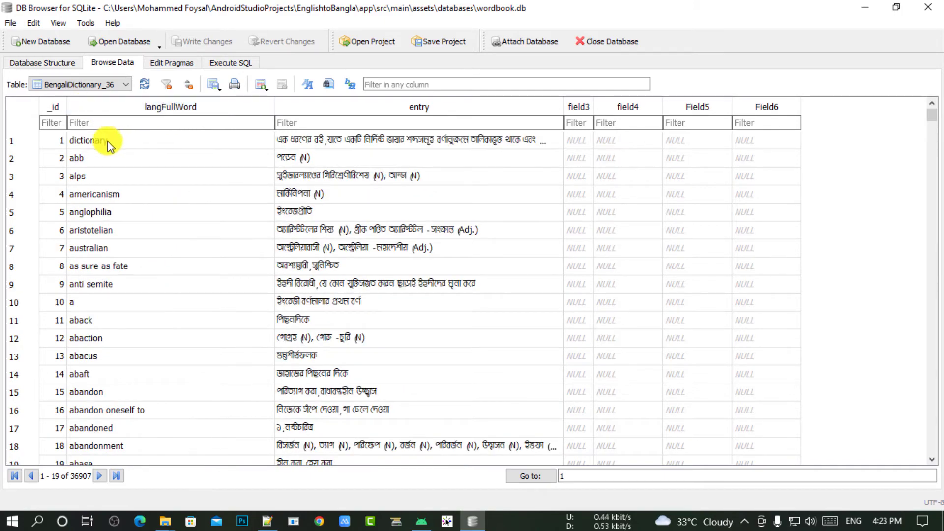
{"action": "scroll", "coordinate": [74, 343], "scroll_direction": "down", "scroll_amount": 5}
{"action": "scroll", "coordinate": [99, 278], "scroll_direction": "up", "scroll_amount": 5}
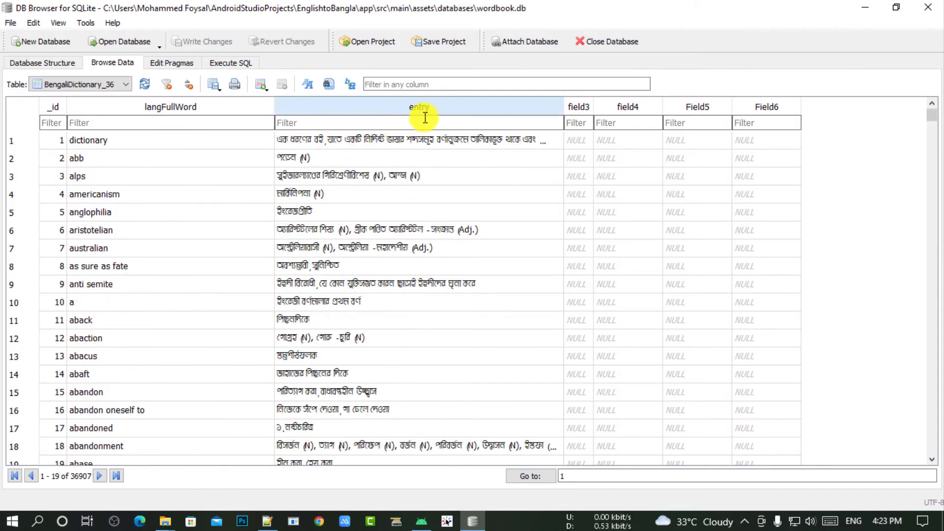
{"action": "scroll", "coordinate": [374, 275], "scroll_direction": "down", "scroll_amount": 15}
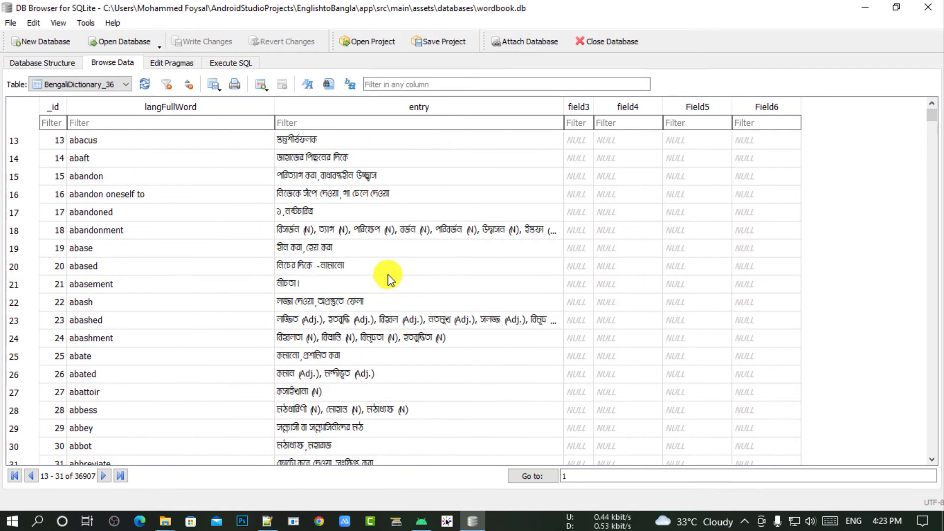
{"action": "left_click_drag", "start_coordinate": [935, 122], "coordinate": [931, 97]}
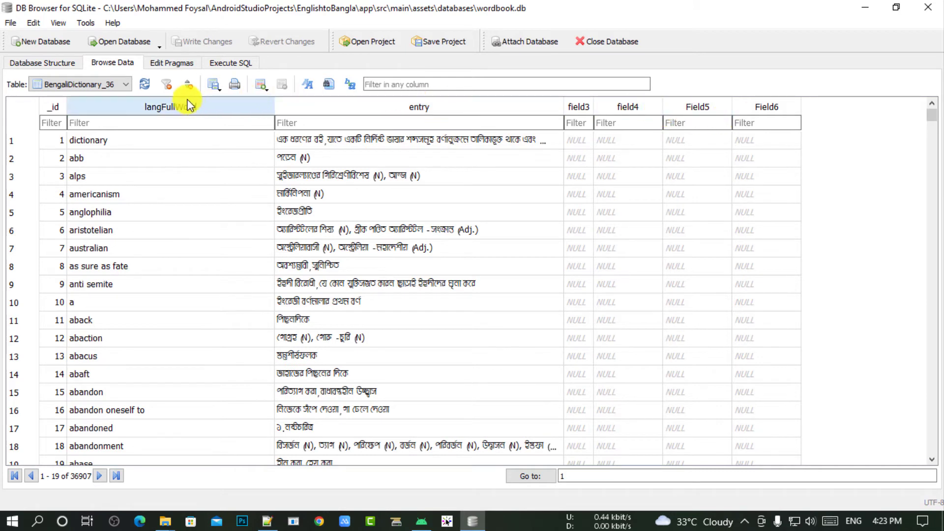
- Reopen the BengaliDictionary_36 definition and rename field3 to betaNoSymbols using the clipboard history entry
{"action": "left_click", "coordinate": [63, 61]}
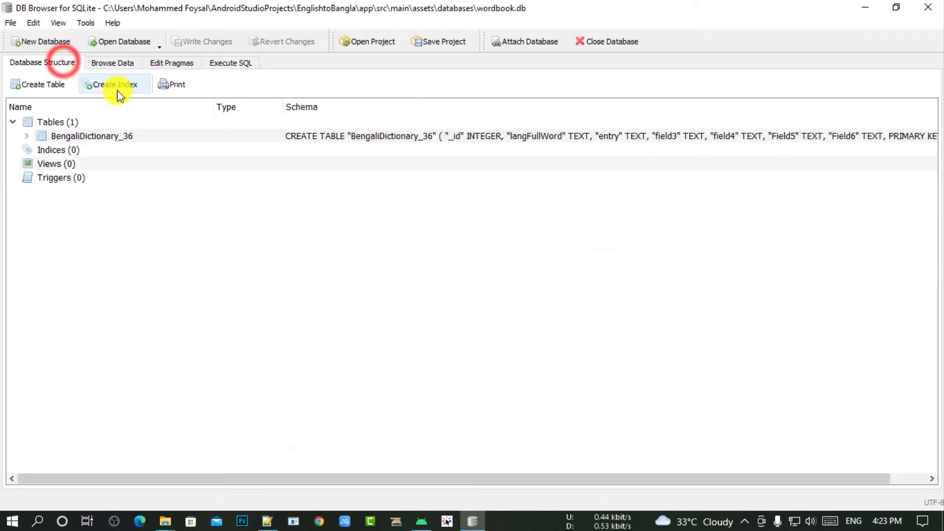
{"action": "left_click", "coordinate": [101, 137]}
{"action": "left_click", "coordinate": [188, 84]}
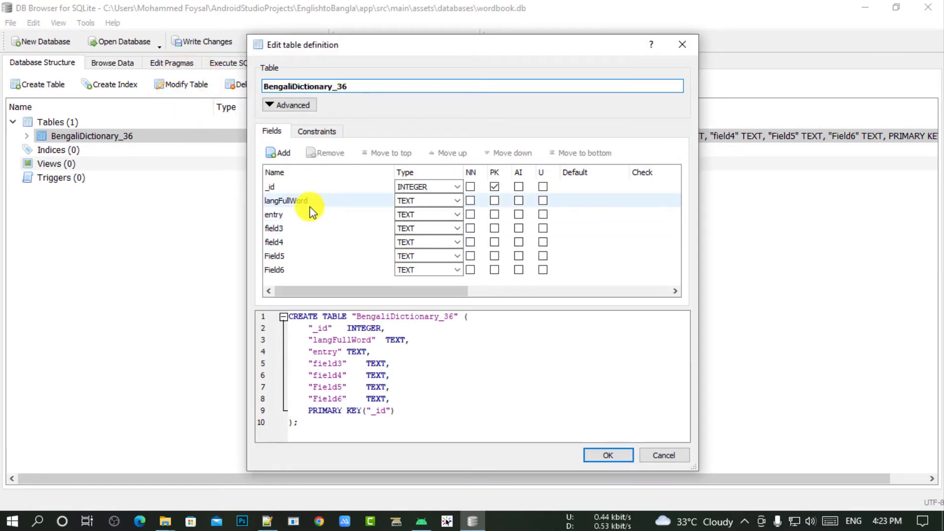
{"action": "left_click", "coordinate": [282, 217]}
{"action": "double_click", "coordinate": [287, 226]}
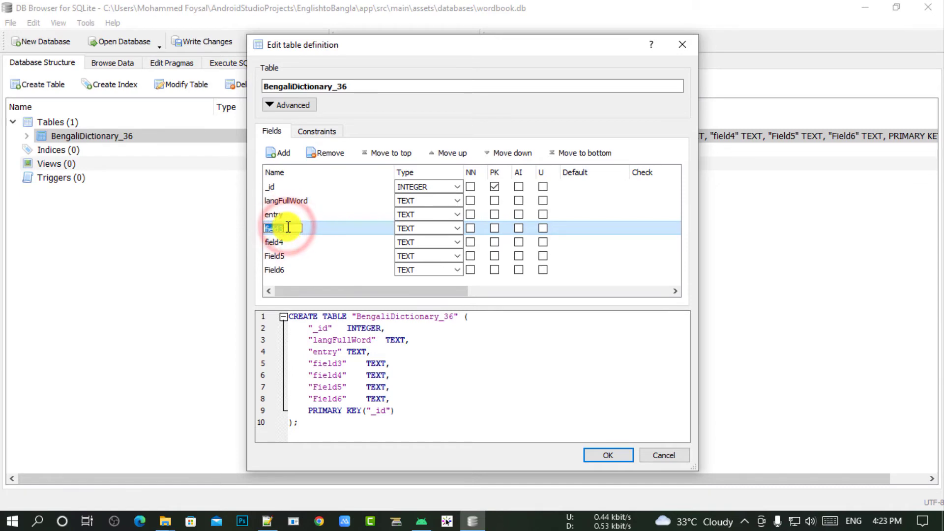
{"action": "key", "text": "super+v"}
{"action": "scroll", "coordinate": [353, 305], "scroll_direction": "down", "scroll_amount": 1}
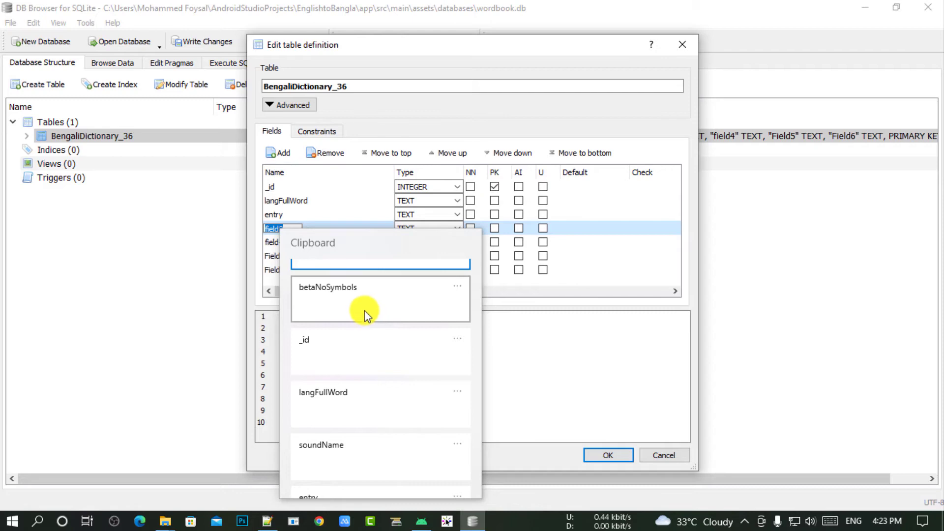
{"action": "left_click", "coordinate": [363, 314]}
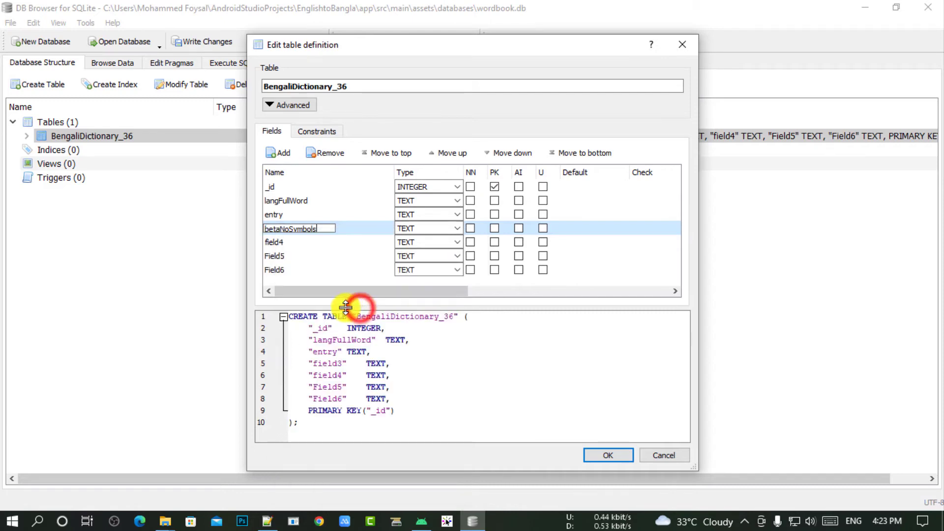
- Rename field4 to langNoSymbols and replace that name with langLowercase, taking both from the clipboard history
{"action": "double_click", "coordinate": [294, 243]}
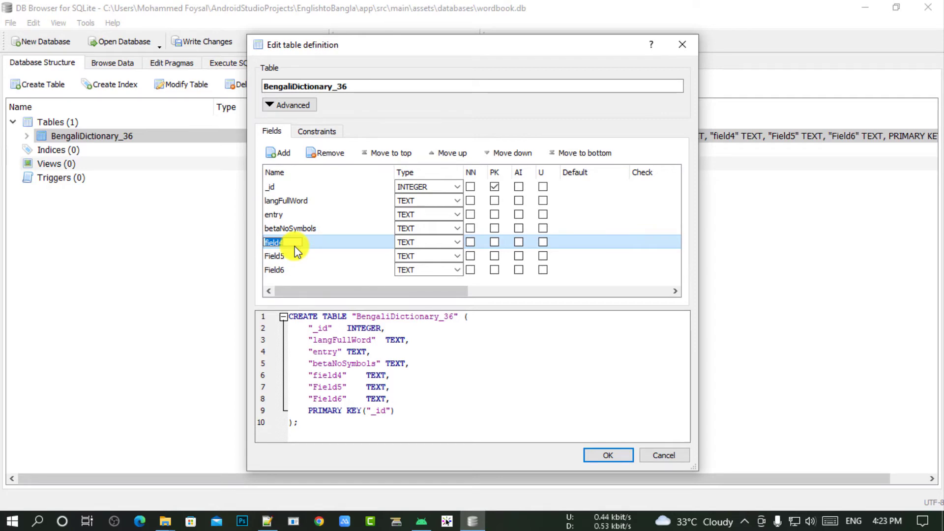
{"action": "key", "text": "super+v"}
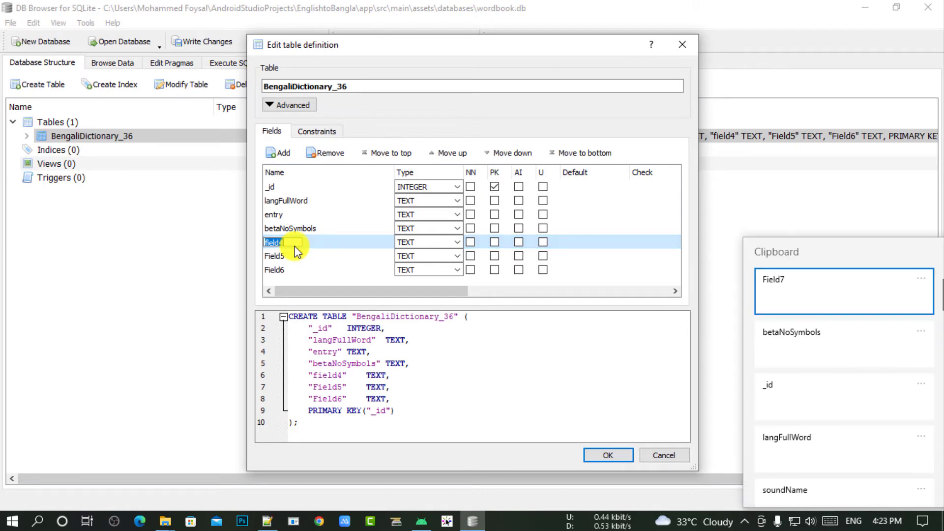
{"action": "scroll", "coordinate": [831, 349], "scroll_direction": "down", "scroll_amount": 4}
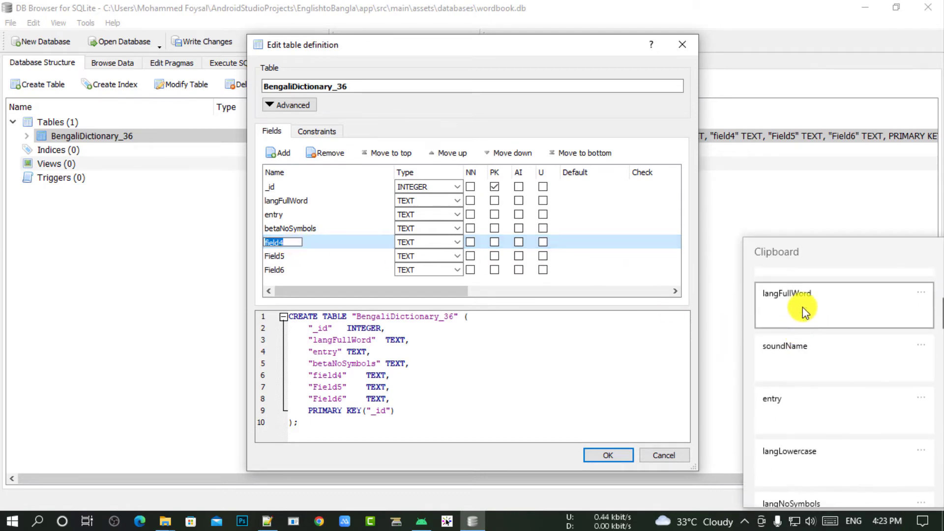
{"action": "scroll", "coordinate": [810, 328], "scroll_direction": "down", "scroll_amount": 2}
{"action": "left_click", "coordinate": [811, 403]}
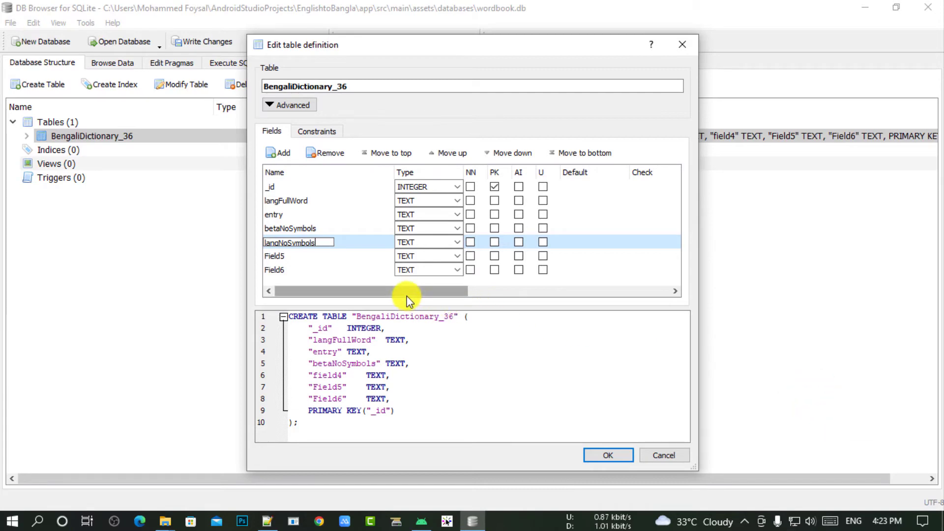
{"action": "key", "text": "ctrl+a"}
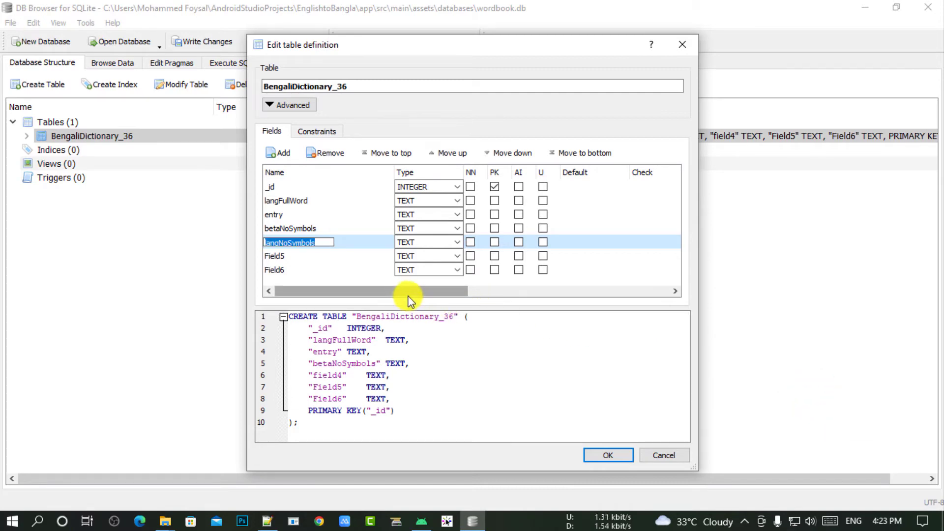
{"action": "key", "text": "super+v"}
{"action": "scroll", "coordinate": [796, 341], "scroll_direction": "down", "scroll_amount": 5}
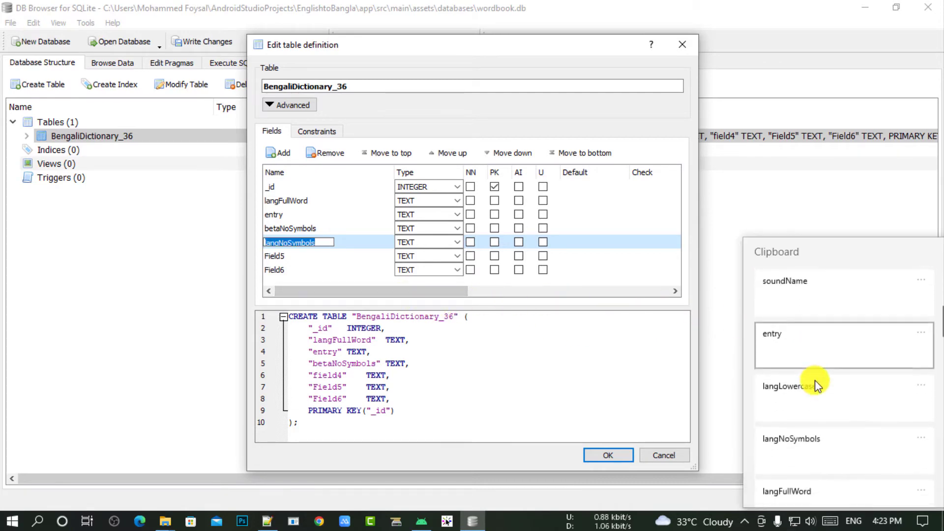
{"action": "left_click", "coordinate": [828, 374]}
- Rename Field5 to soundName using the clipboard history entry
{"action": "double_click", "coordinate": [293, 255]}
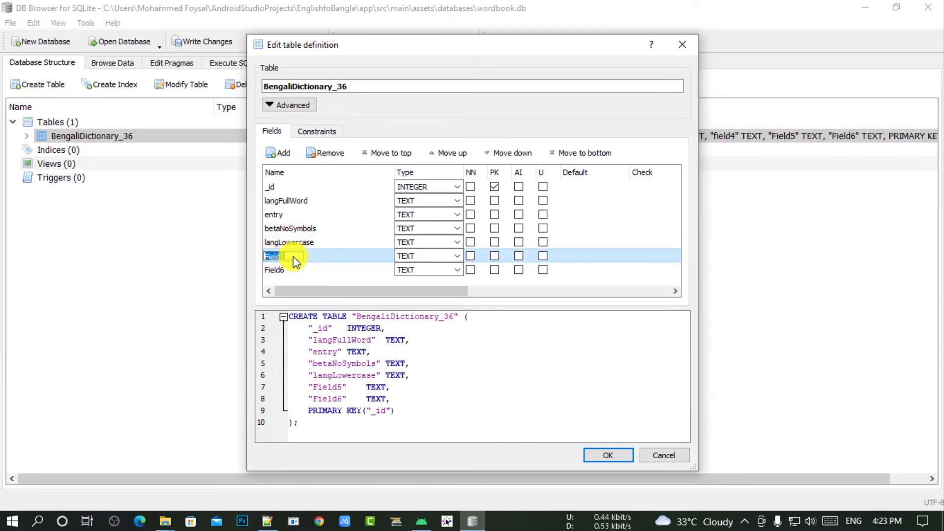
{"action": "key", "text": "super+v"}
{"action": "scroll", "coordinate": [828, 339], "scroll_direction": "down", "scroll_amount": 2}
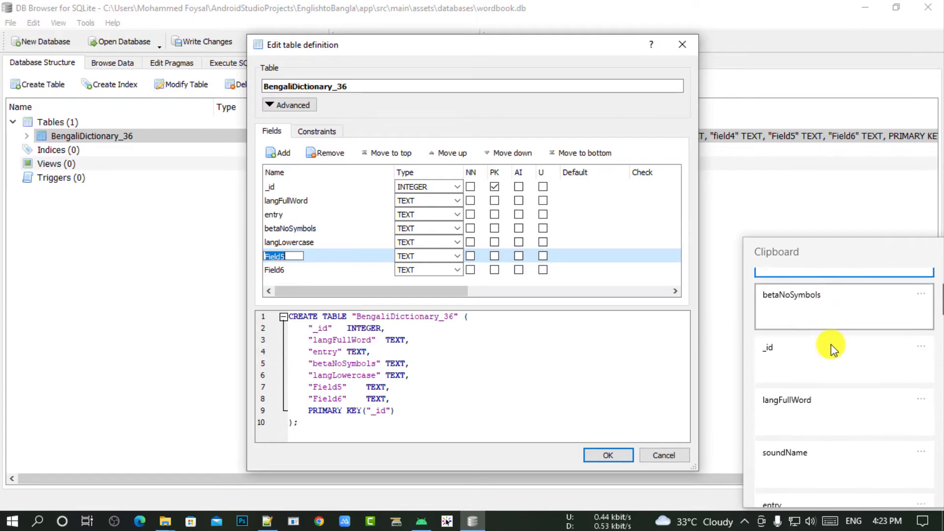
{"action": "left_click", "coordinate": [836, 361]}
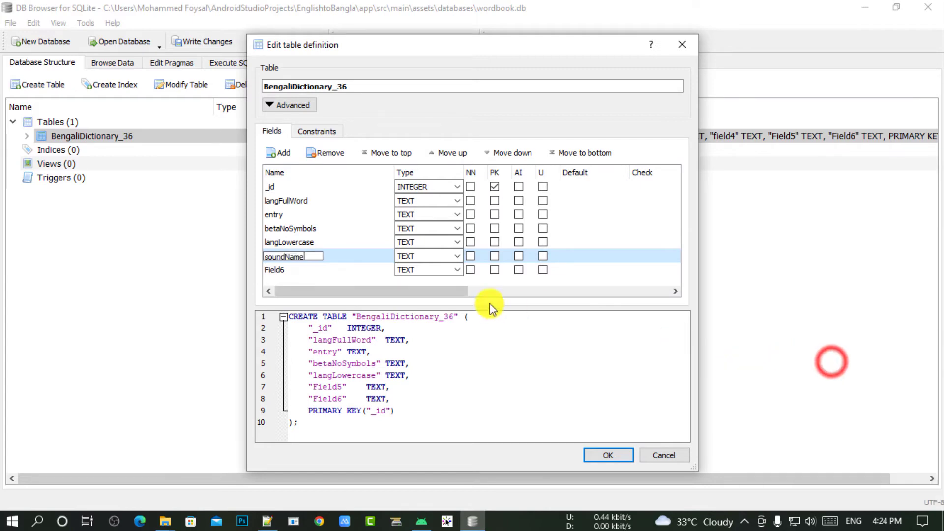
{"action": "left_click", "coordinate": [309, 268]}
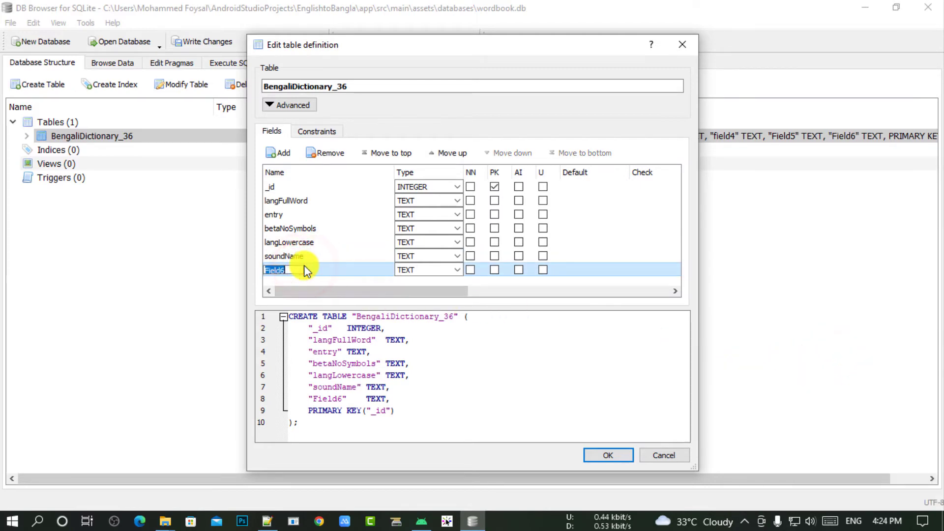
{"action": "key", "text": "super"}
{"action": "key", "text": "Escape"}
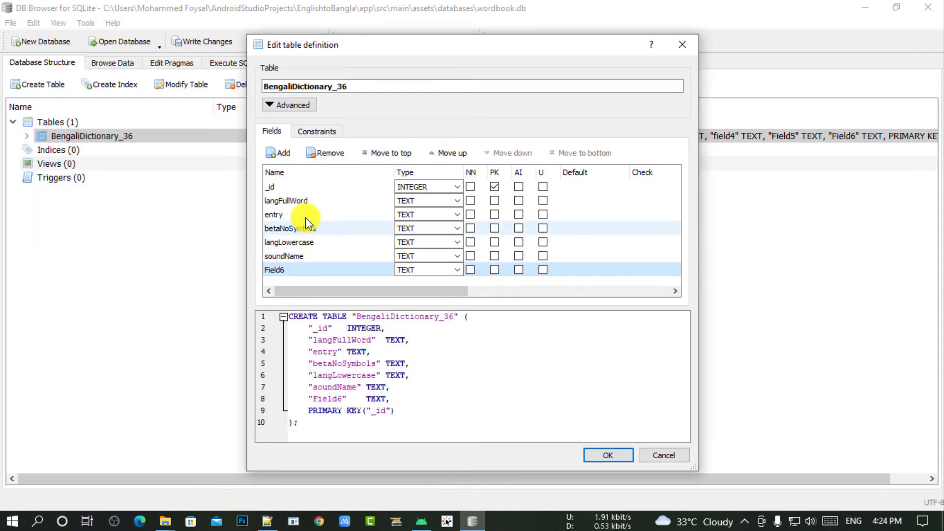
{"action": "left_click", "coordinate": [302, 213]}
{"action": "left_click", "coordinate": [302, 231]}
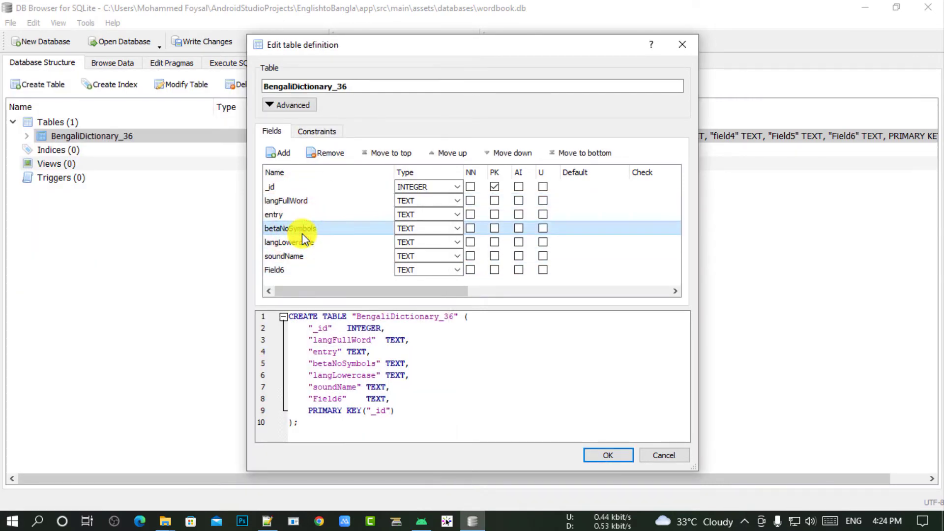
- Move the betaNoSymbols field up two places so it sits directly below _id
{"action": "left_click", "coordinate": [301, 233]}
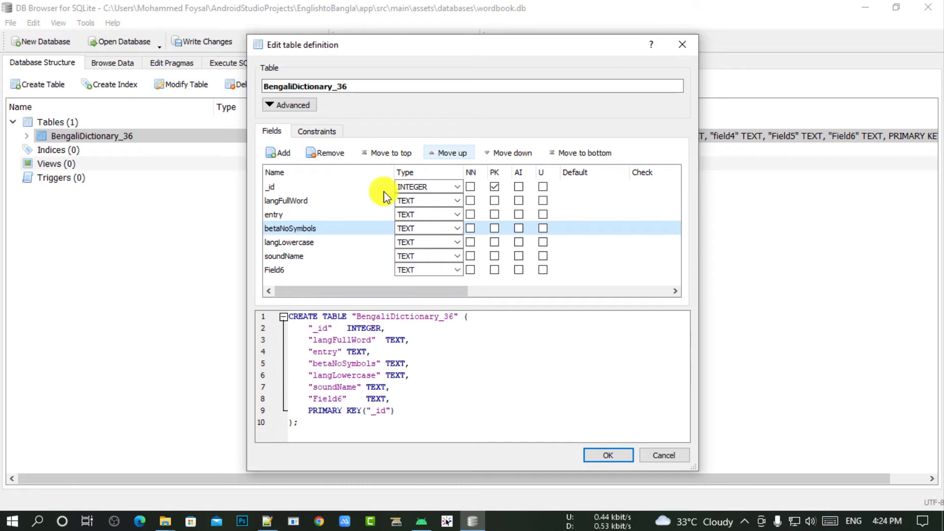
{"action": "left_click", "coordinate": [449, 155]}
{"action": "left_click", "coordinate": [451, 156]}
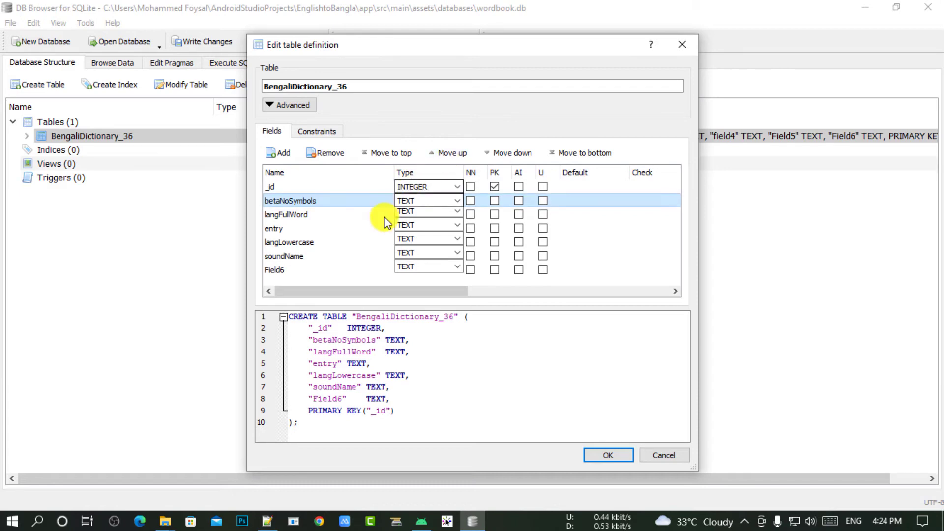
- Rename Field6 to langNoSymbols using the clipboard history entry
{"action": "left_click", "coordinate": [282, 273]}
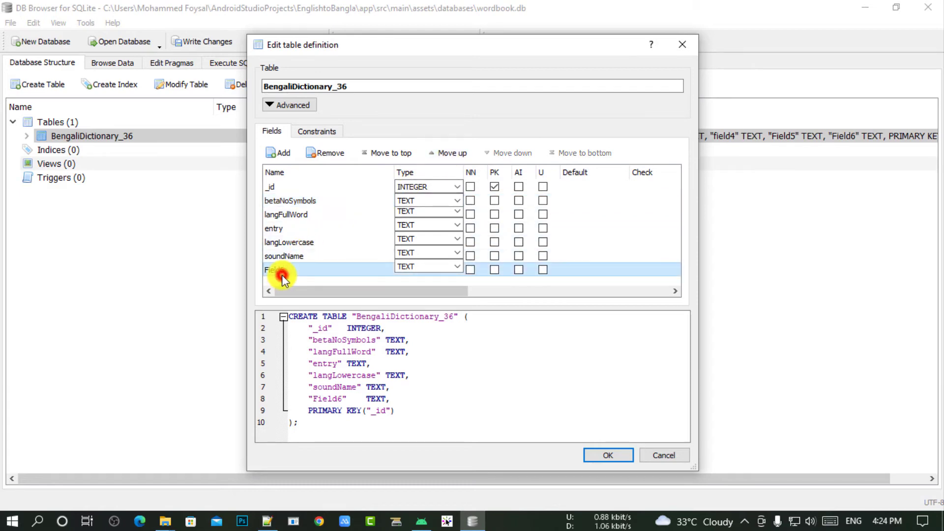
{"action": "key", "text": "super+v"}
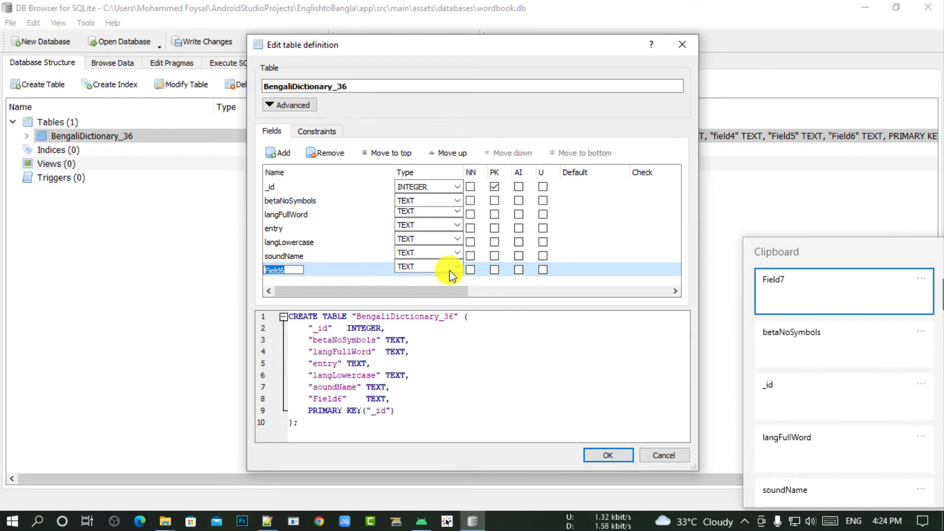
{"action": "scroll", "coordinate": [863, 353], "scroll_direction": "down", "scroll_amount": 5}
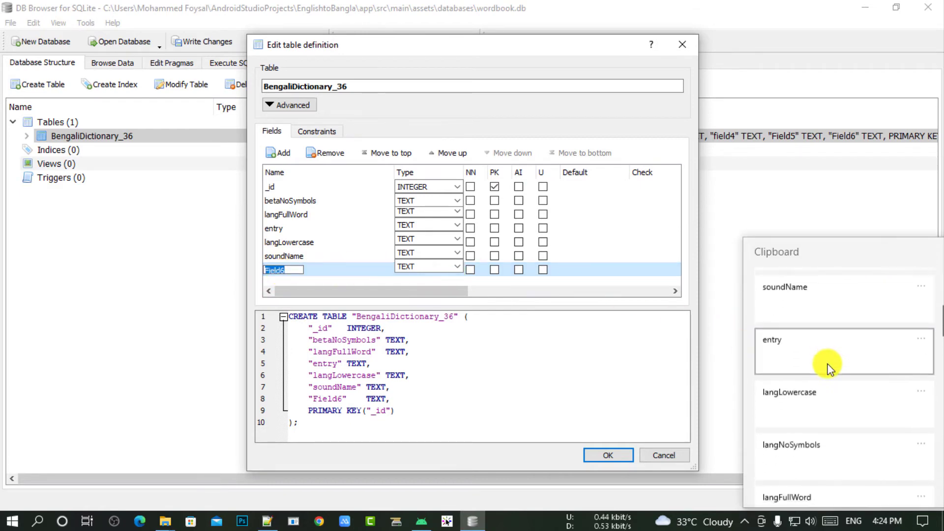
{"action": "scroll", "coordinate": [816, 394], "scroll_direction": "down", "scroll_amount": 1}
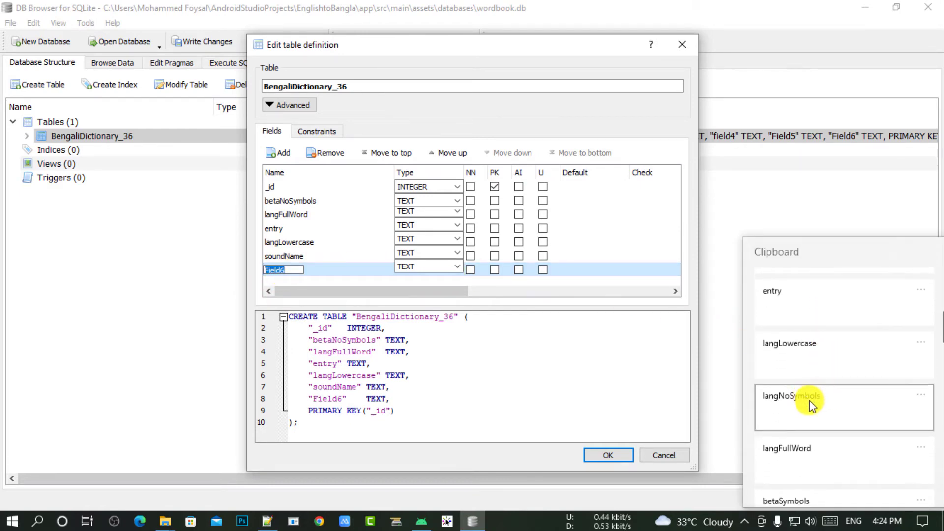
{"action": "left_click", "coordinate": [822, 404]}
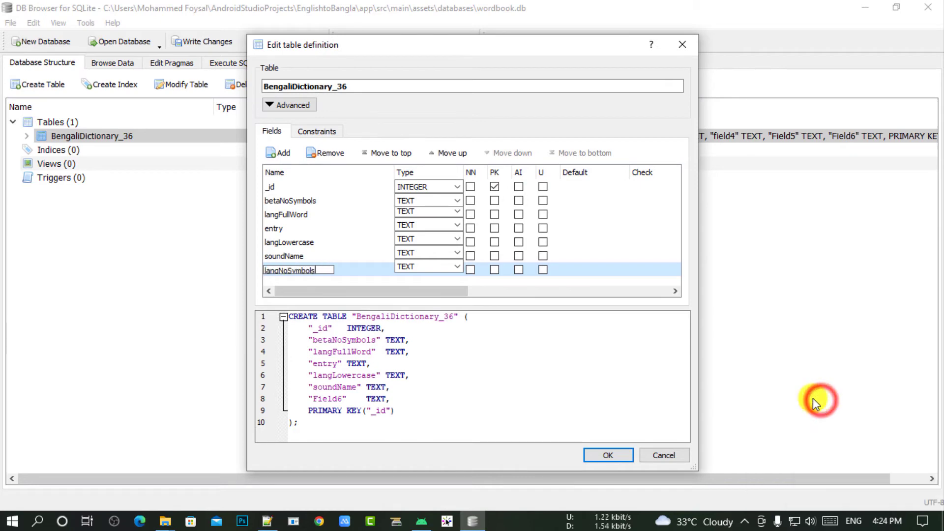
{"action": "left_click", "coordinate": [335, 246]}
- Move the langNoSymbols field up so it sits directly below betaNoSymbols
{"action": "left_click", "coordinate": [307, 272]}
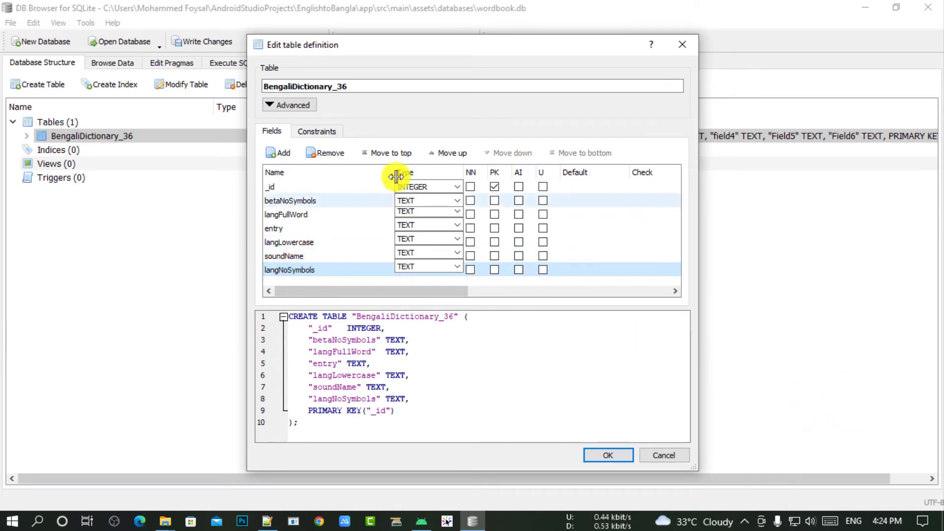
{"action": "left_click", "coordinate": [453, 154]}
{"action": "left_click", "coordinate": [454, 153]}
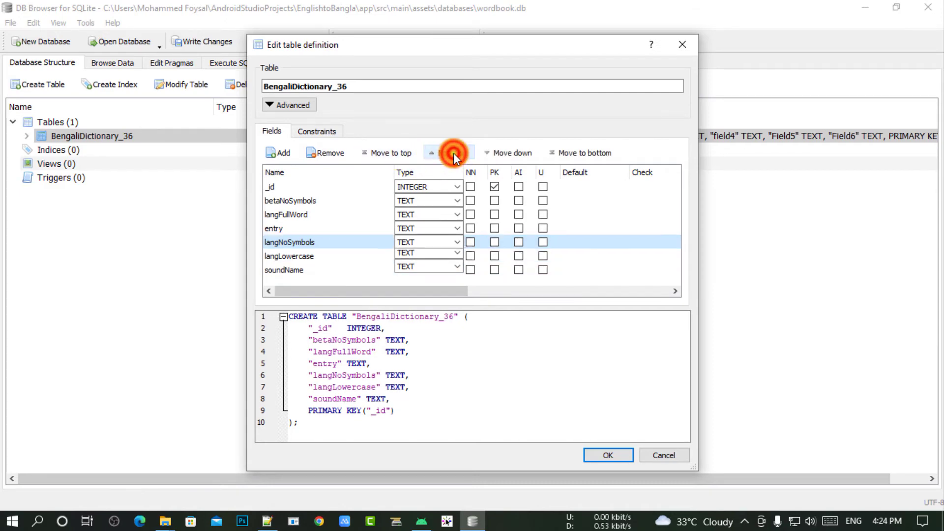
{"action": "left_click", "coordinate": [453, 153]}
{"action": "left_click", "coordinate": [453, 153]}
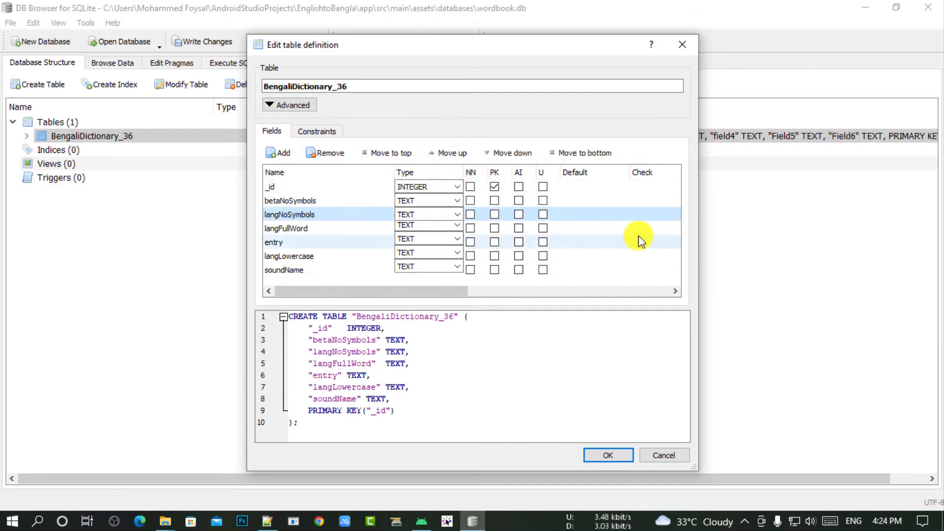
- Add a new field to BengaliDictionary_36 and name it betaSymbols using the clipboard history entry
{"action": "left_click", "coordinate": [279, 153]}
{"action": "left_click", "coordinate": [309, 272]}
{"action": "double_click", "coordinate": [272, 270]}
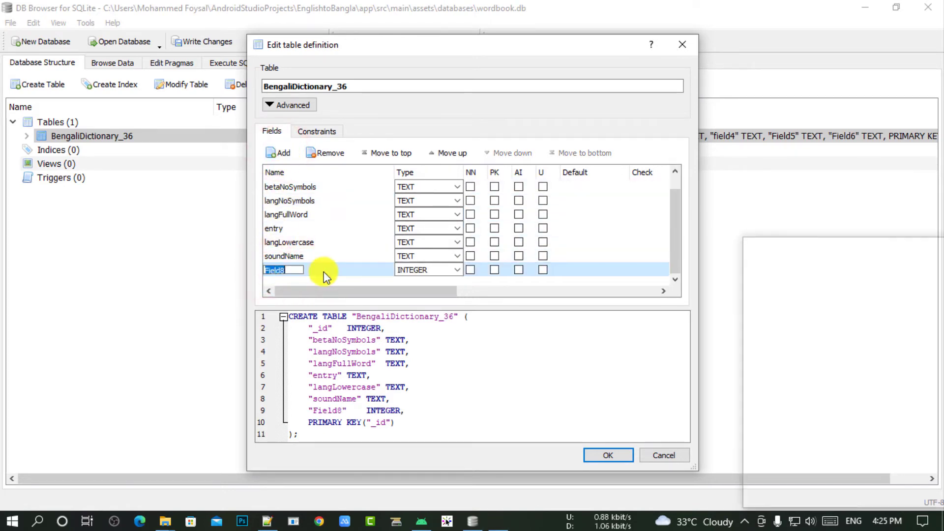
{"action": "scroll", "coordinate": [848, 366], "scroll_direction": "down", "scroll_amount": 2}
{"action": "scroll", "coordinate": [806, 363], "scroll_direction": "down", "scroll_amount": 6}
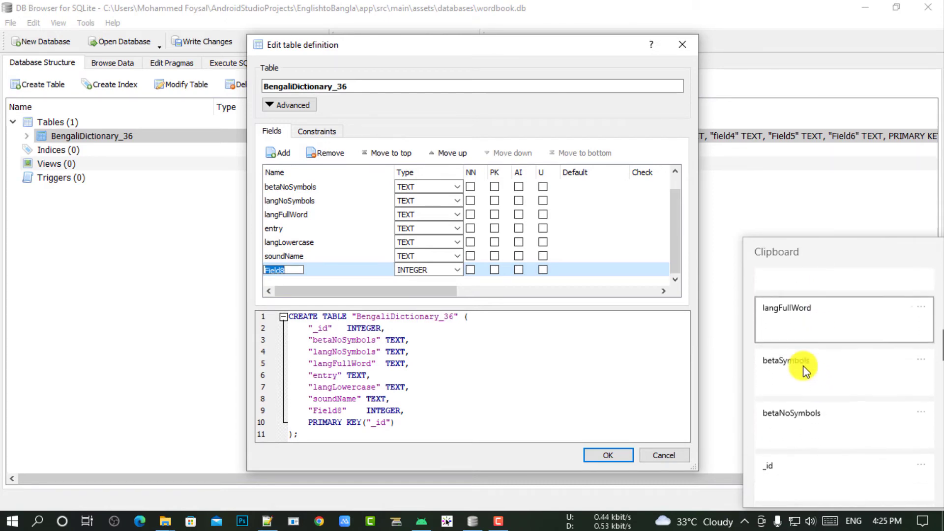
{"action": "left_click", "coordinate": [823, 367]}
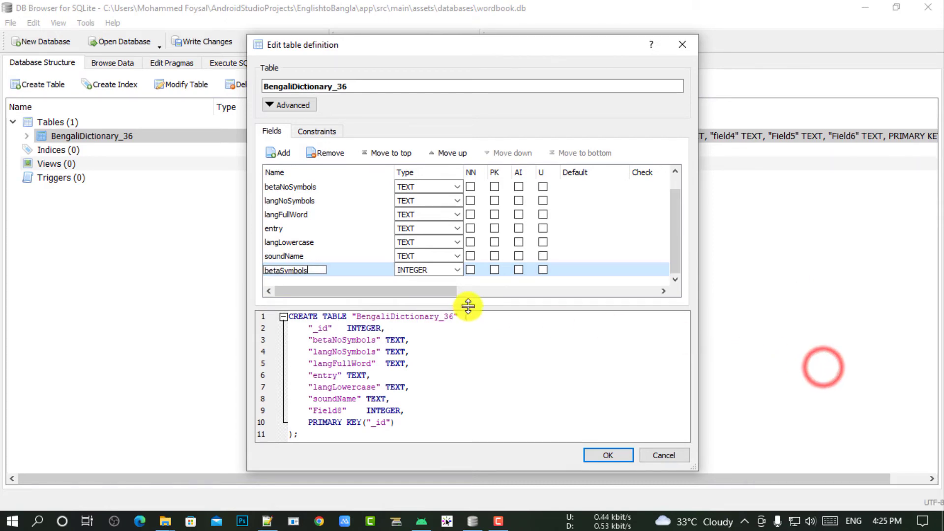
{"action": "left_click", "coordinate": [327, 270]}
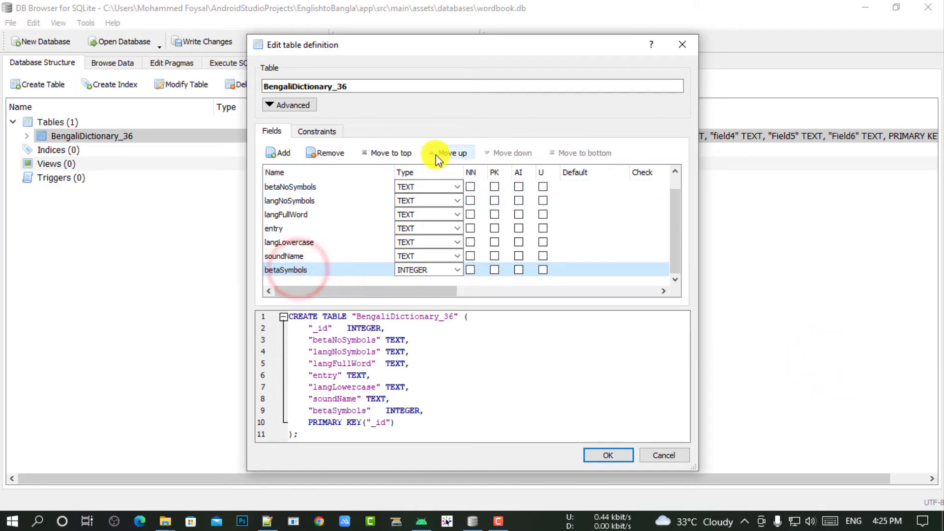
- Move the betaSymbols field up so it sits directly below betaNoSymbols
{"action": "left_click", "coordinate": [451, 153]}
{"action": "left_click", "coordinate": [451, 152]}
{"action": "left_click", "coordinate": [452, 152]}
{"action": "left_click", "coordinate": [452, 152]}
{"action": "left_click", "coordinate": [452, 152]}
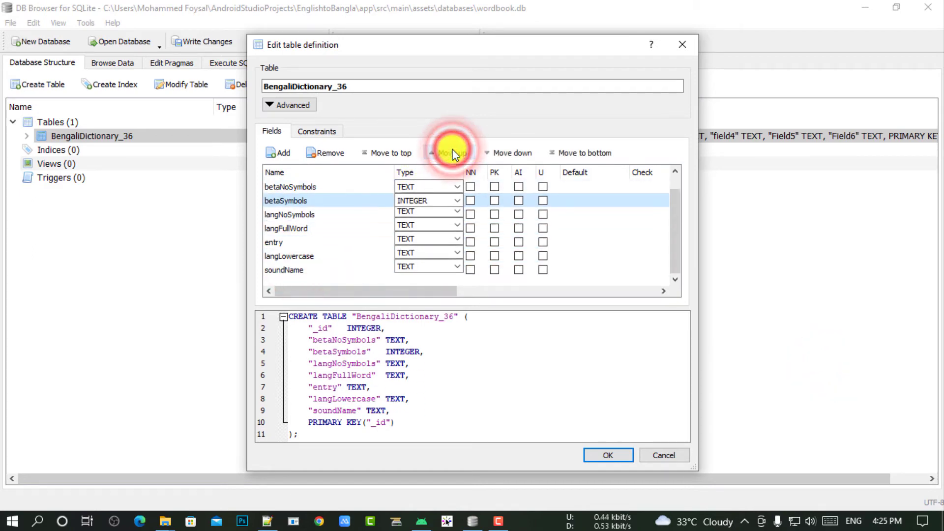
{"action": "scroll", "coordinate": [349, 195], "scroll_direction": "up", "scroll_amount": 1}
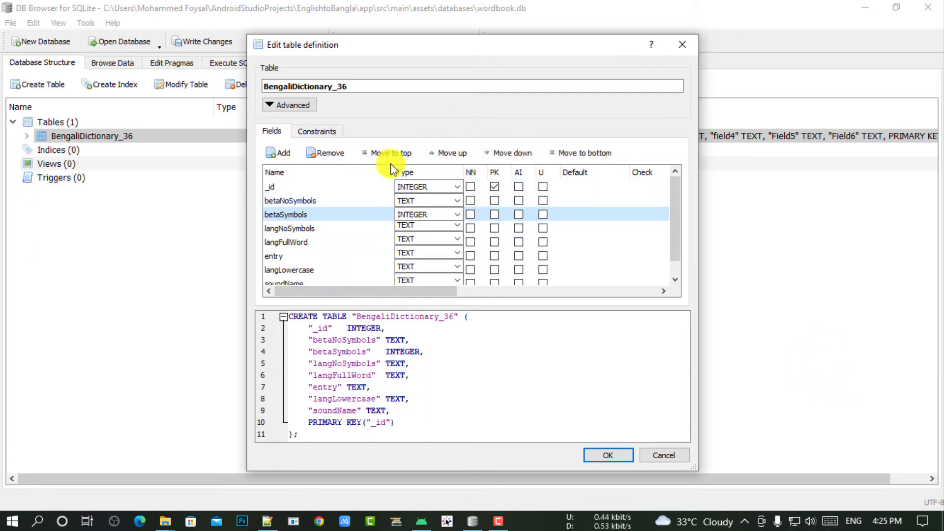
- Move langFullWord above langNoSymbols, and move langLowercase above entry
{"action": "left_click", "coordinate": [295, 242]}
{"action": "left_click", "coordinate": [453, 153]}
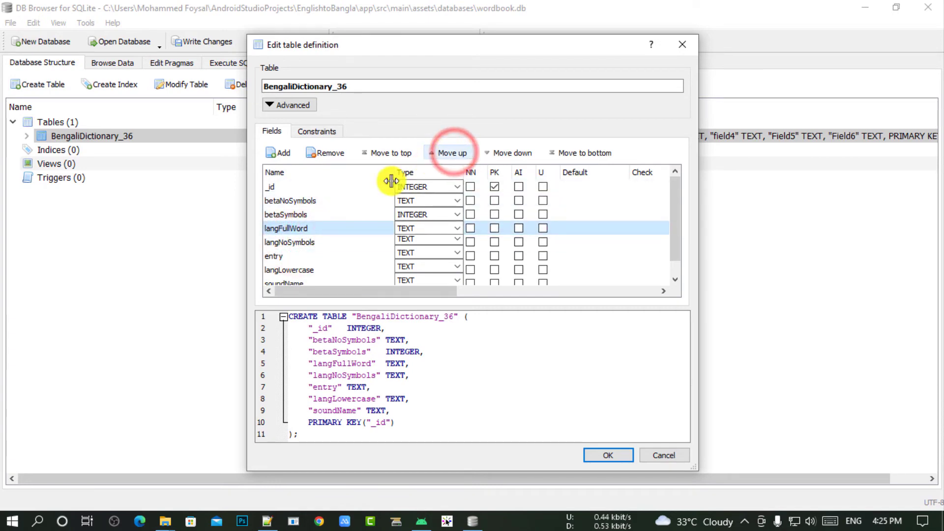
{"action": "left_click", "coordinate": [344, 242]}
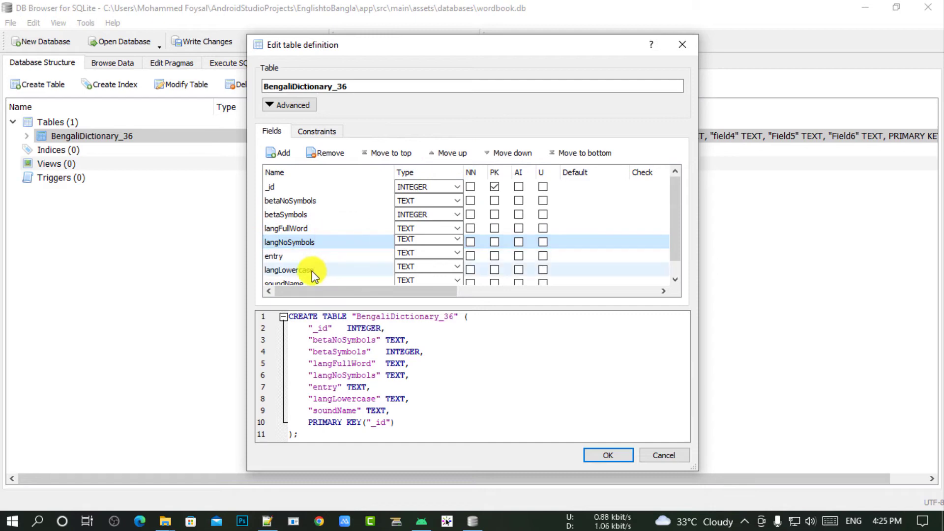
{"action": "left_click", "coordinate": [295, 270]}
{"action": "left_click", "coordinate": [449, 152]}
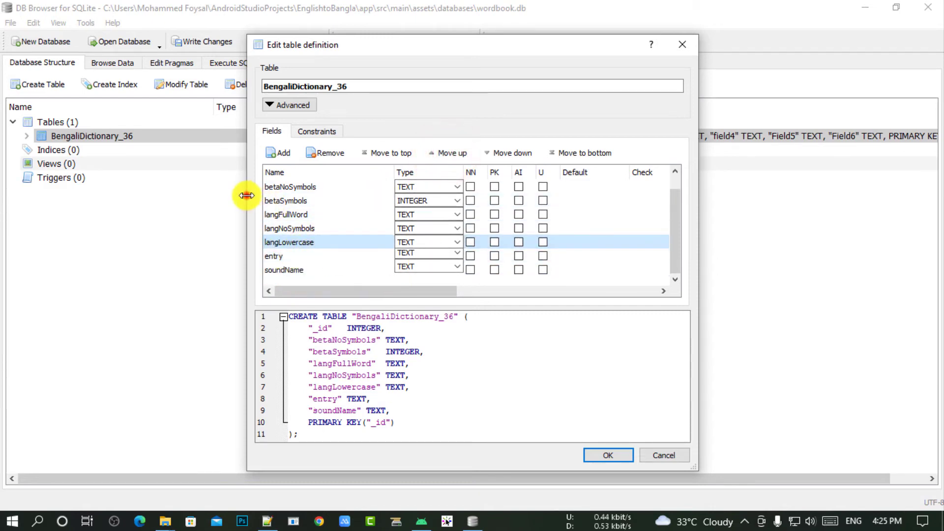
- Enlarge the table definition dialog and review the full list of fields with their order and types
{"action": "left_click_drag", "start_coordinate": [247, 195], "coordinate": [84, 195]}
{"action": "left_click_drag", "start_coordinate": [701, 231], "coordinate": [830, 228]}
{"action": "scroll", "coordinate": [301, 223], "scroll_direction": "up", "scroll_amount": 1}
{"action": "left_click", "coordinate": [219, 291]}
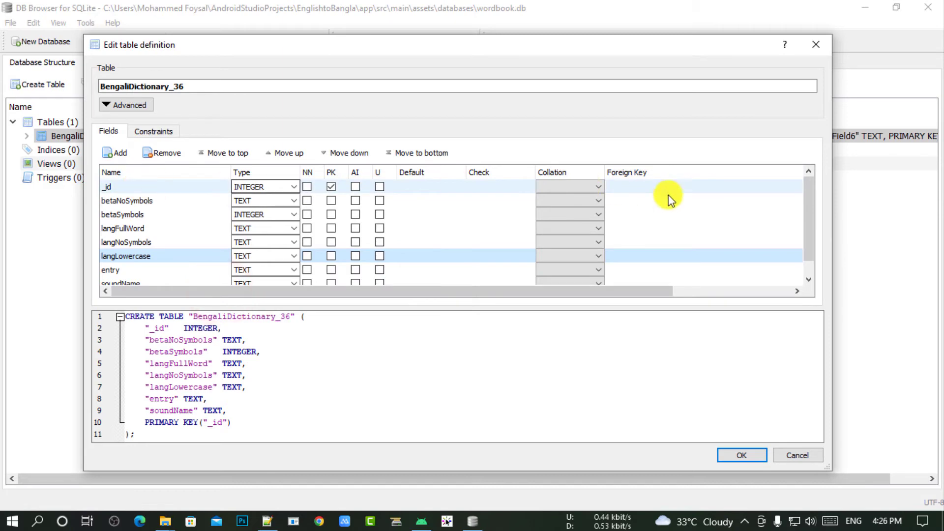
{"action": "left_click", "coordinate": [156, 226]}
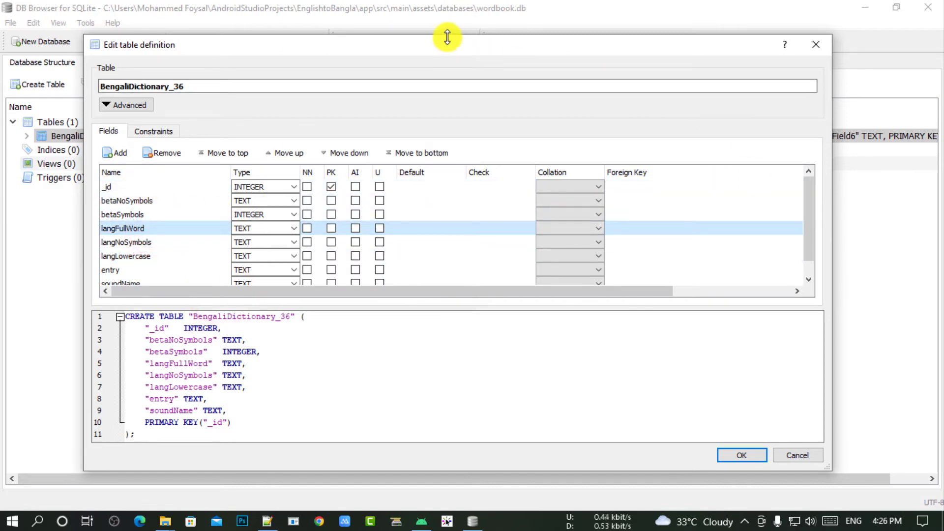
{"action": "left_click_drag", "start_coordinate": [447, 37], "coordinate": [447, 3]}
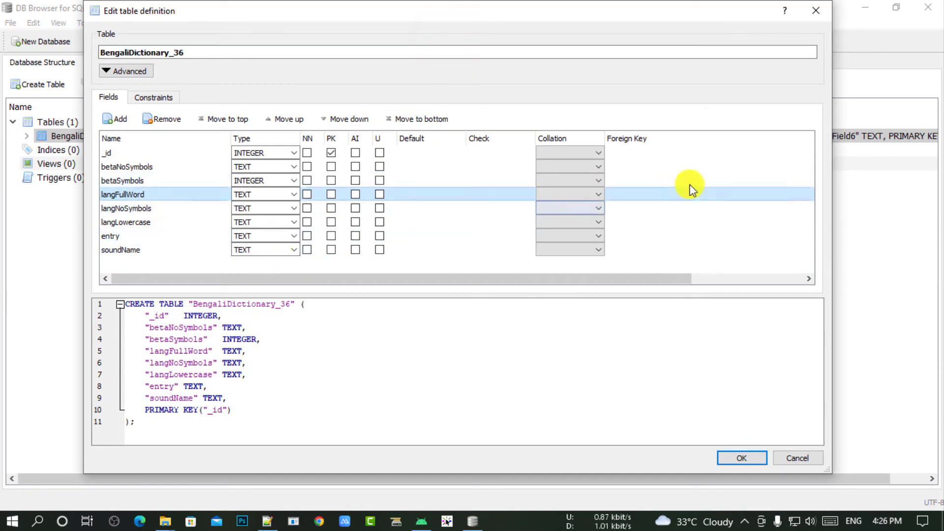
{"action": "left_click", "coordinate": [707, 184]}
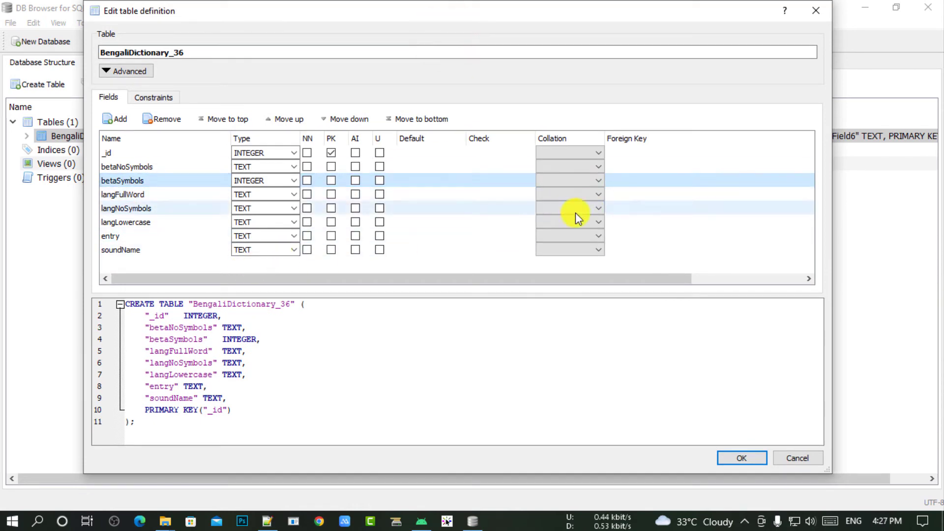
{"action": "left_click", "coordinate": [167, 248]}
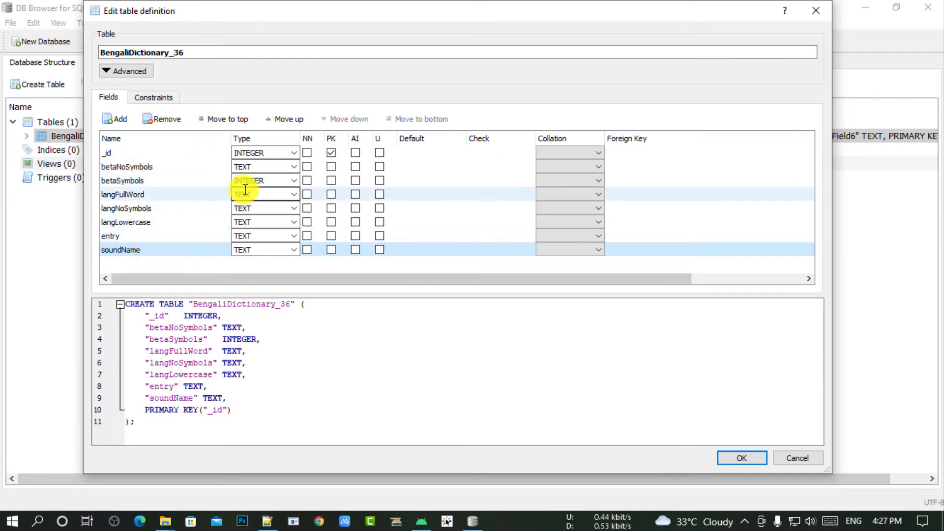
- Set the betaSymbols field type to TEXT and accept the modified BengaliDictionary_36 definition
{"action": "left_click", "coordinate": [294, 183]}
{"action": "left_click", "coordinate": [244, 202]}
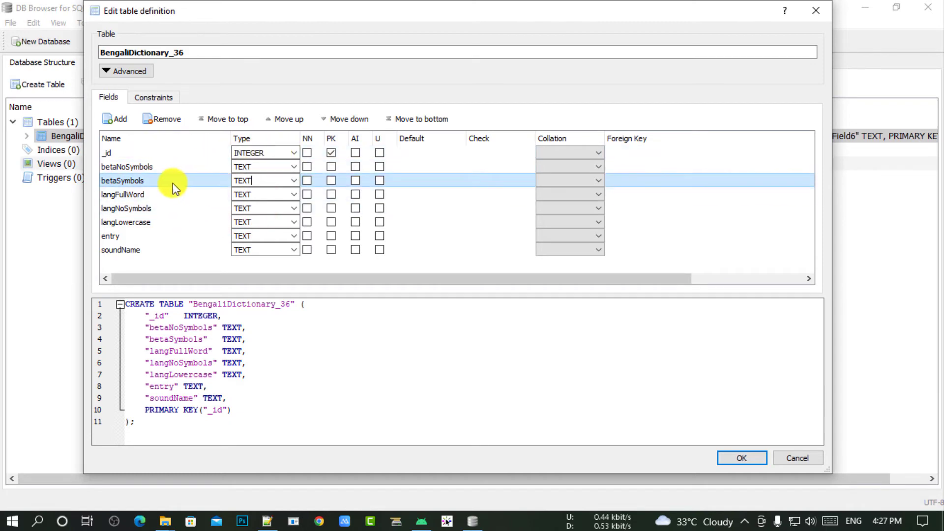
{"action": "left_click", "coordinate": [740, 457]}
- Show the BengaliDictionary_36 rows, narrow the betaNoSymbols and betaSymbols columns, and widen langFullWord and entry for reading
{"action": "left_click", "coordinate": [78, 125]}
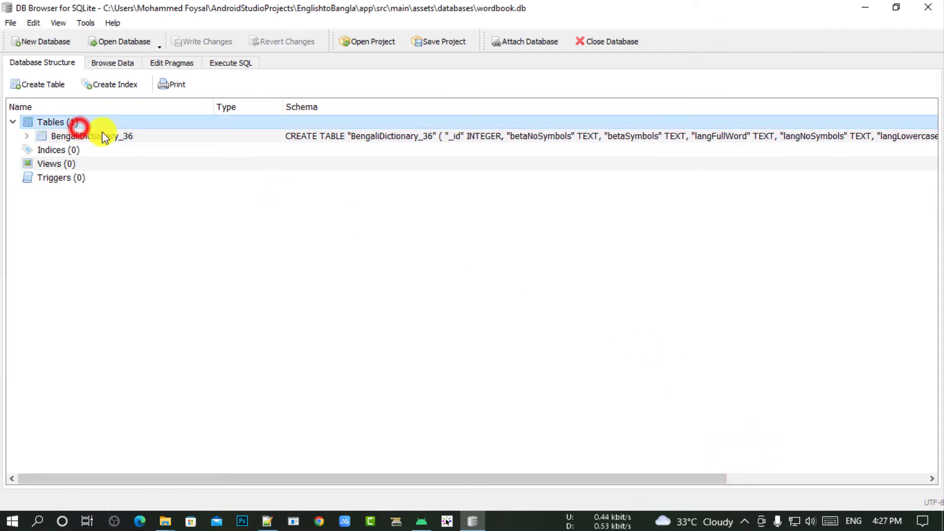
{"action": "left_click", "coordinate": [110, 135]}
{"action": "left_click", "coordinate": [115, 63]}
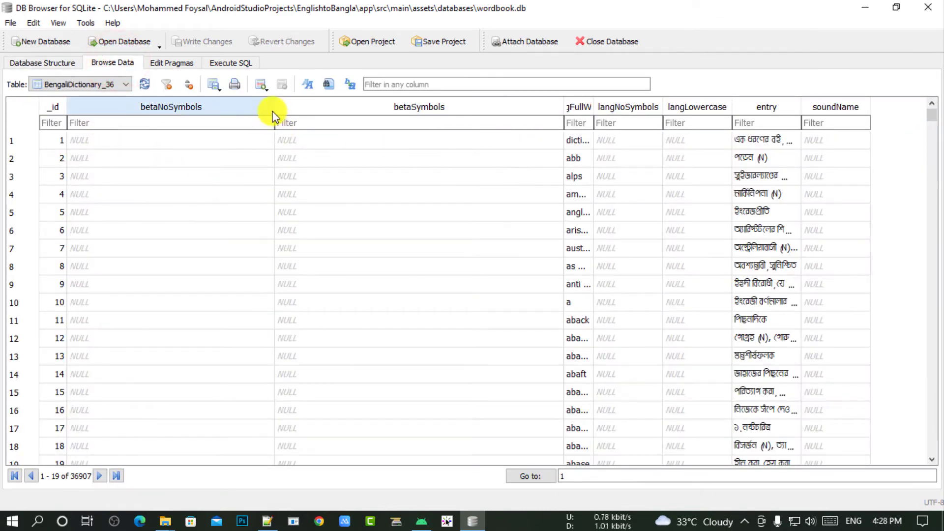
{"action": "left_click_drag", "start_coordinate": [273, 106], "coordinate": [99, 105]}
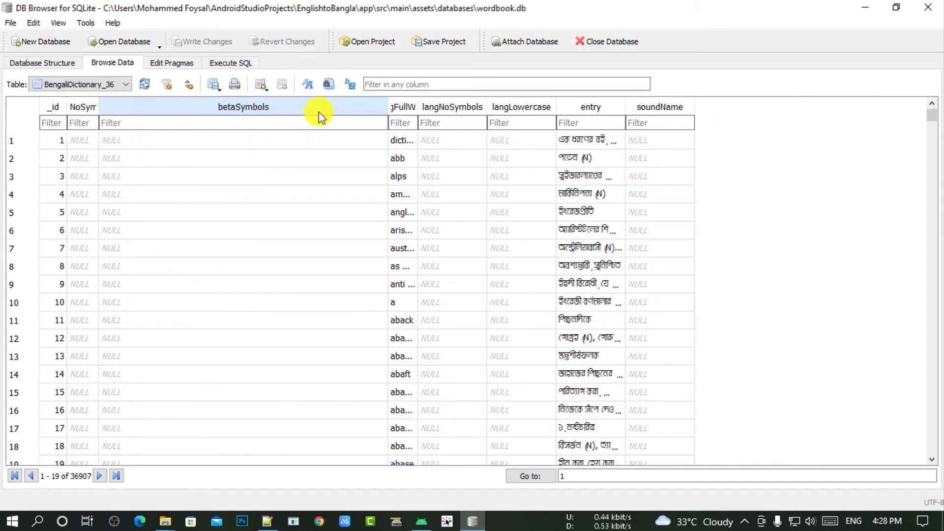
{"action": "left_click_drag", "start_coordinate": [387, 104], "coordinate": [296, 115]}
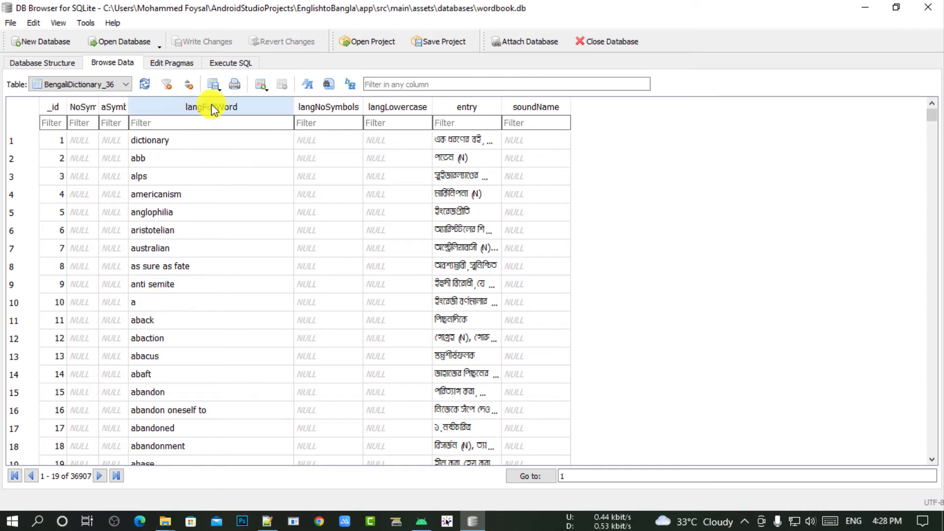
{"action": "left_click_drag", "start_coordinate": [502, 107], "coordinate": [758, 110]}
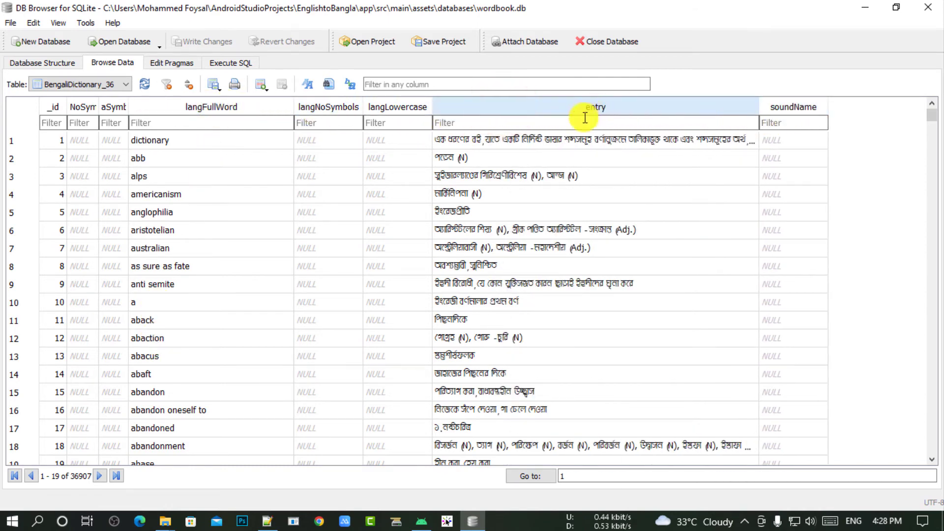
- Sort the rows by langLowercase and adjust the width of that column
{"action": "left_click", "coordinate": [324, 109]}
{"action": "left_click", "coordinate": [404, 107]}
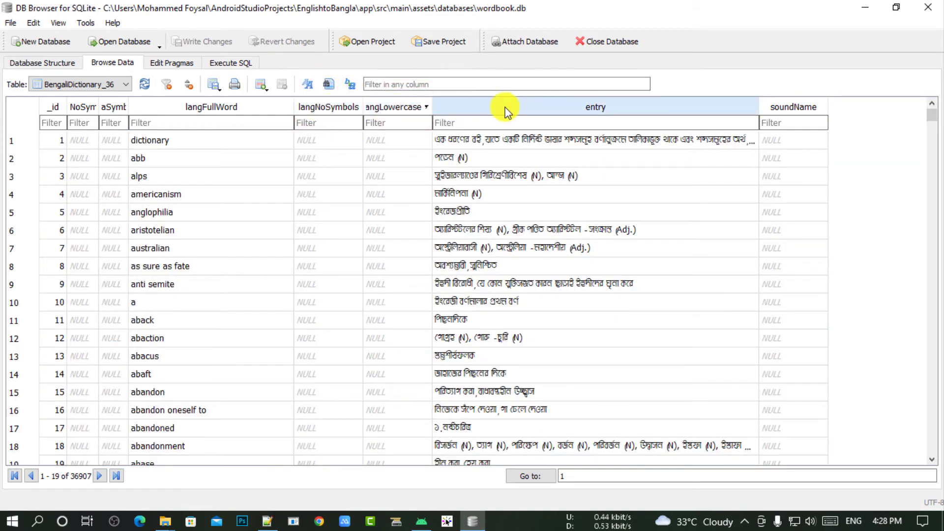
{"action": "left_click_drag", "start_coordinate": [431, 105], "coordinate": [467, 104]}
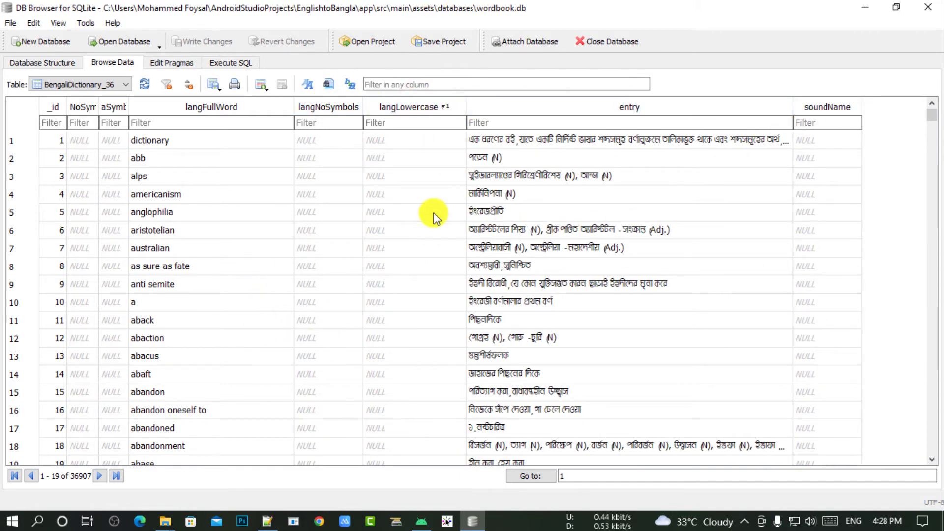
{"action": "left_click_drag", "start_coordinate": [466, 105], "coordinate": [436, 106]}
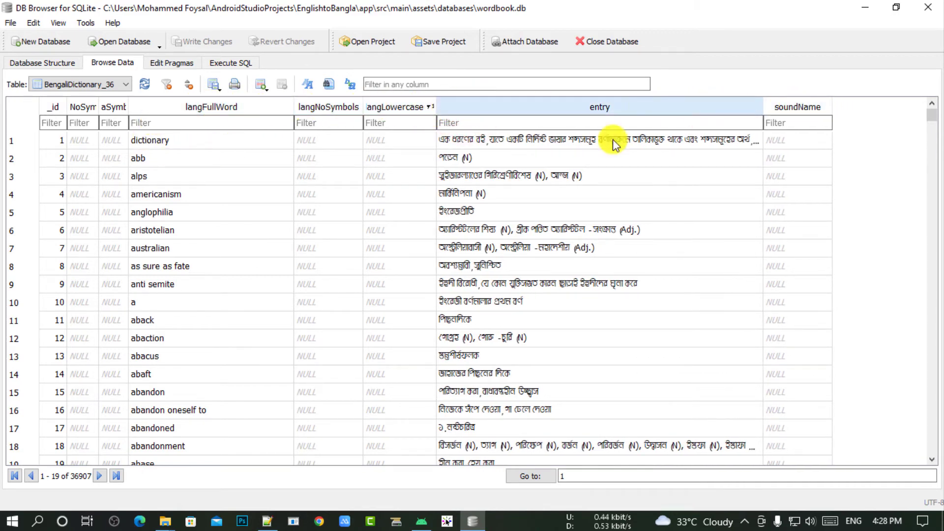
- Browse the rows to check the English words in langFullWord against the Bengali meanings in entry
{"action": "scroll", "coordinate": [325, 204], "scroll_direction": "down", "scroll_amount": 3}
{"action": "scroll", "coordinate": [319, 205], "scroll_direction": "up", "scroll_amount": 3}
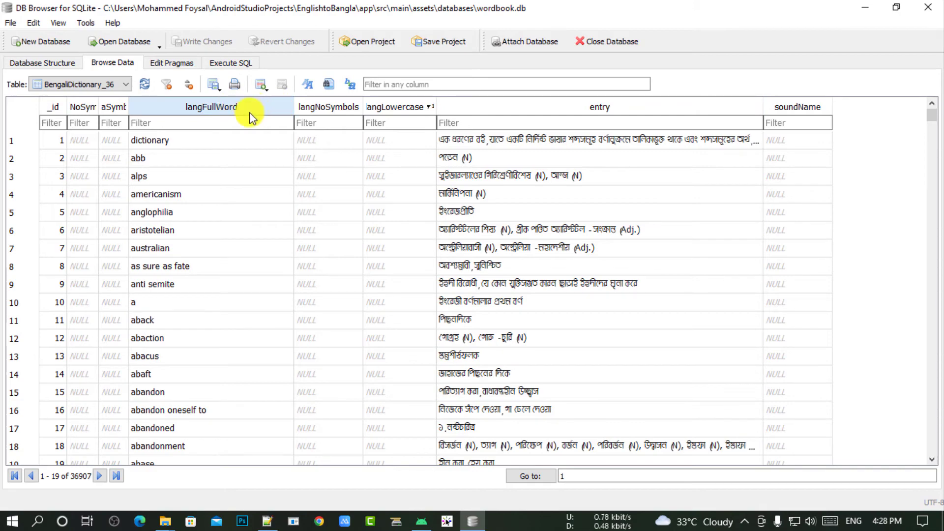
{"action": "scroll", "coordinate": [207, 219], "scroll_direction": "down", "scroll_amount": 10}
{"action": "scroll", "coordinate": [210, 224], "scroll_direction": "up", "scroll_amount": 5}
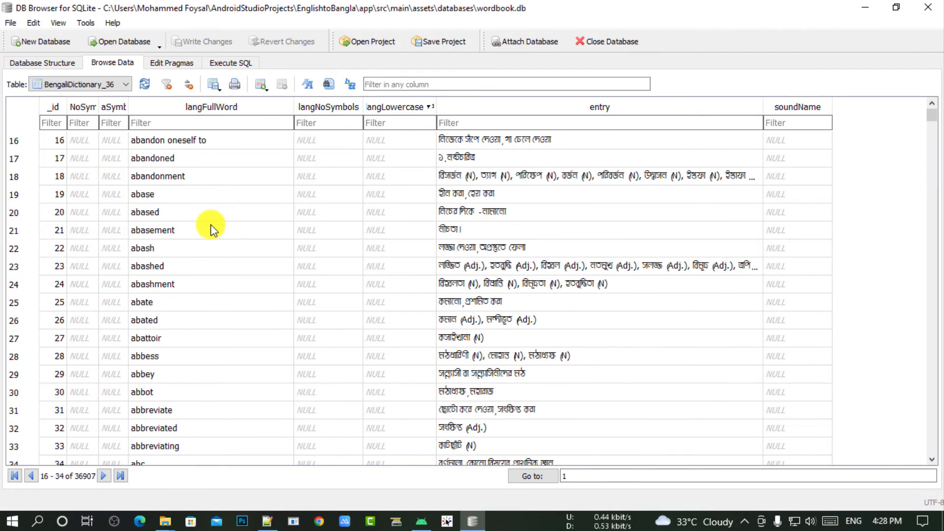
- Save all changes to wordbook.db and close the database program
{"action": "scroll", "coordinate": [210, 224], "scroll_direction": "up", "scroll_amount": 5}
{"action": "left_click", "coordinate": [10, 24]}
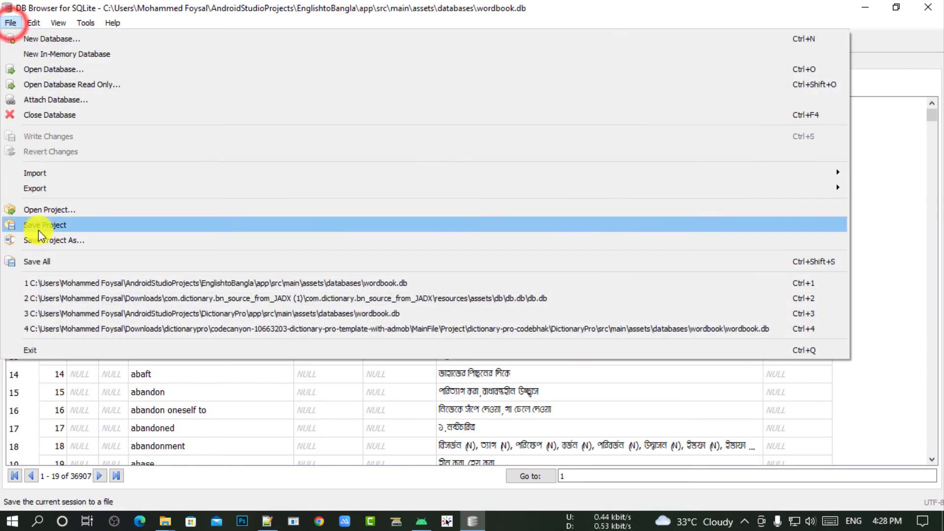
{"action": "left_click", "coordinate": [43, 265]}
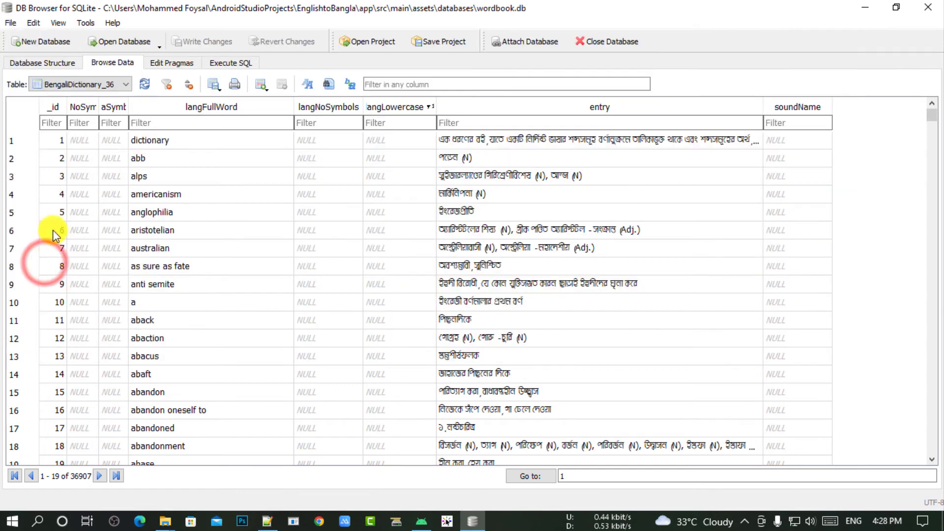
{"action": "left_click", "coordinate": [11, 24]}
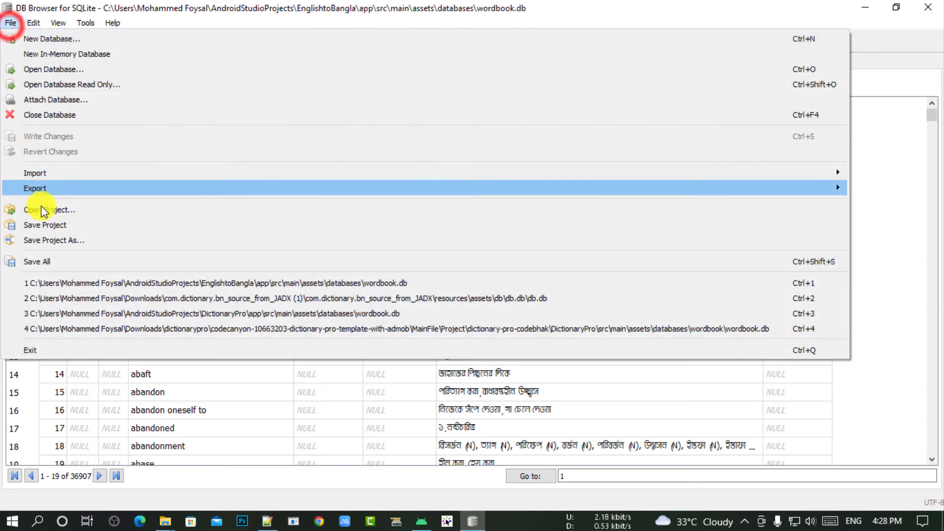
{"action": "left_click", "coordinate": [35, 261]}
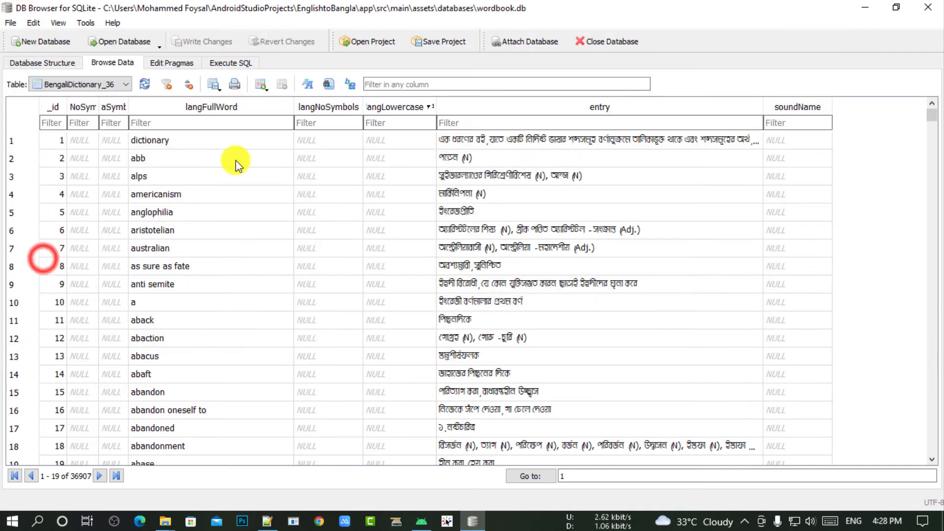
{"action": "left_click", "coordinate": [924, 10]}
- Open the wordbook.zip archive from the databases folder in WinRAR and dismiss its notice window
{"action": "left_click", "coordinate": [126, 227]}
{"action": "left_click", "coordinate": [186, 137]}
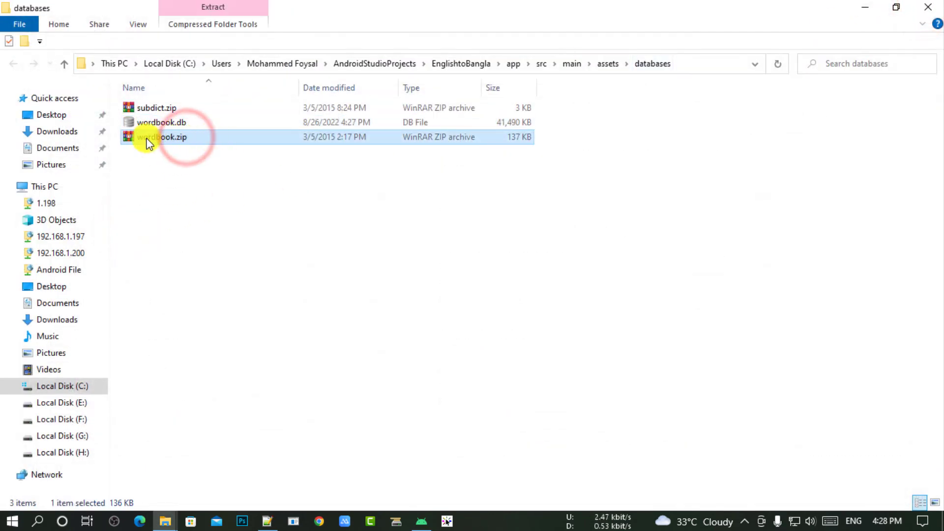
{"action": "double_click", "coordinate": [195, 137]}
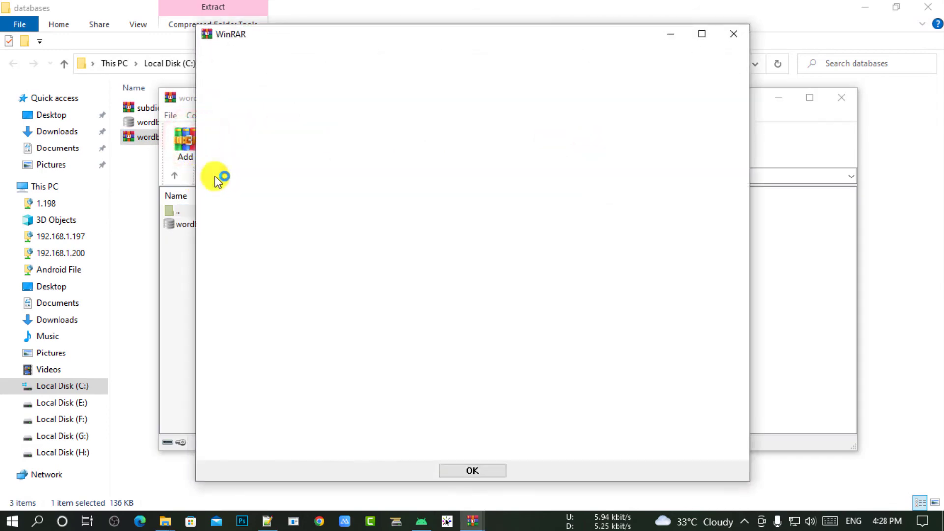
{"action": "left_click", "coordinate": [733, 34]}
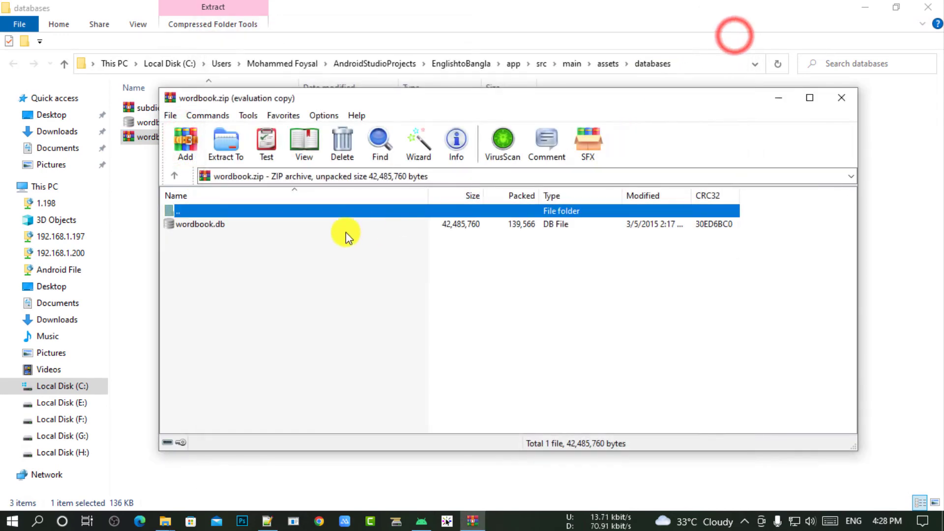
{"action": "left_click", "coordinate": [225, 229]}
{"action": "left_click", "coordinate": [212, 261]}
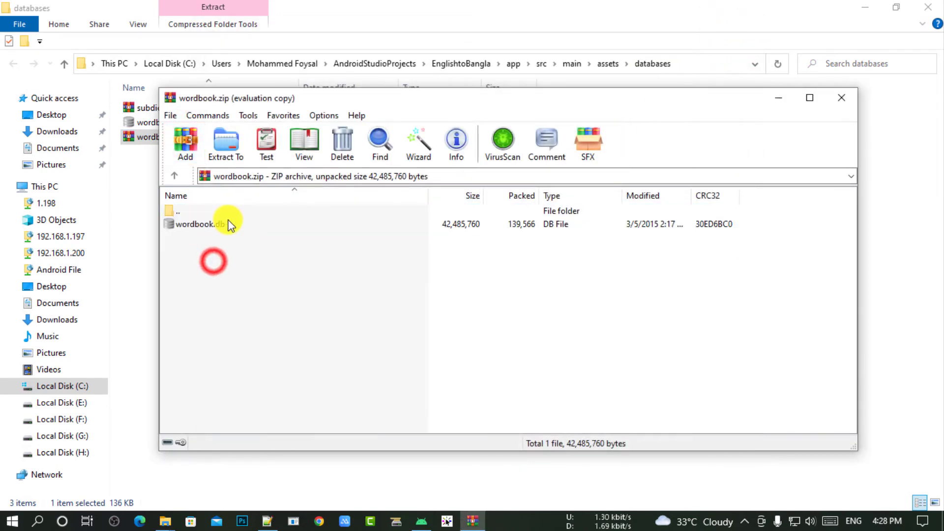
- Add the edited wordbook.db from the databases folder to wordbook.zip in Add and replace files mode, and close the archive
{"action": "left_click", "coordinate": [191, 144]}
{"action": "left_click", "coordinate": [482, 226]}
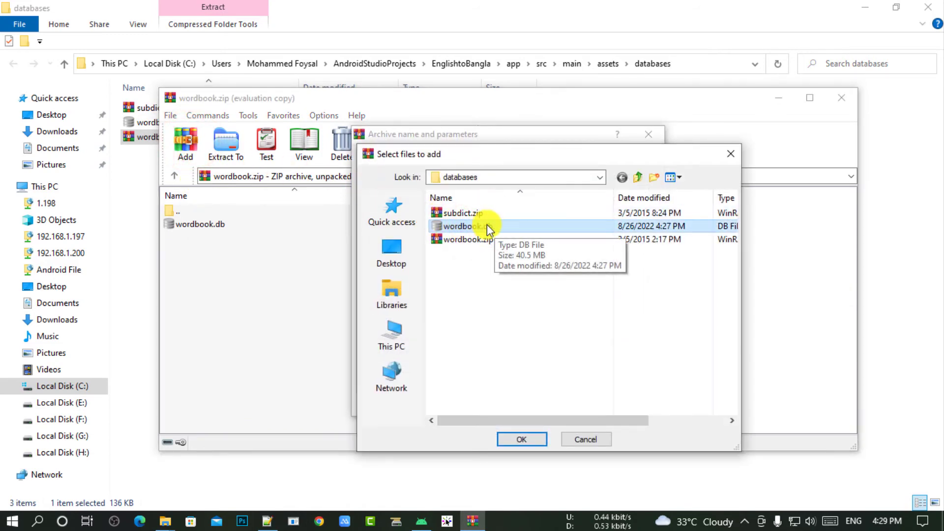
{"action": "left_click", "coordinate": [521, 439]}
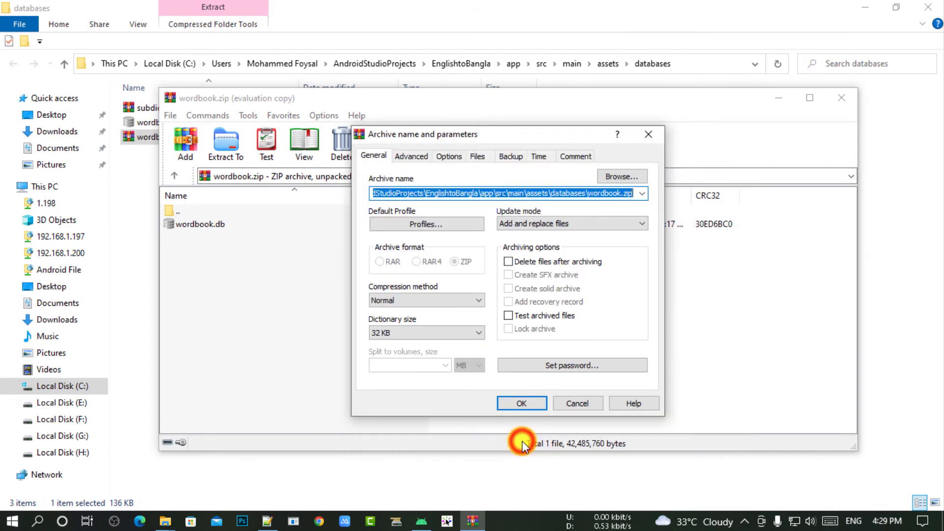
{"action": "left_click", "coordinate": [522, 404]}
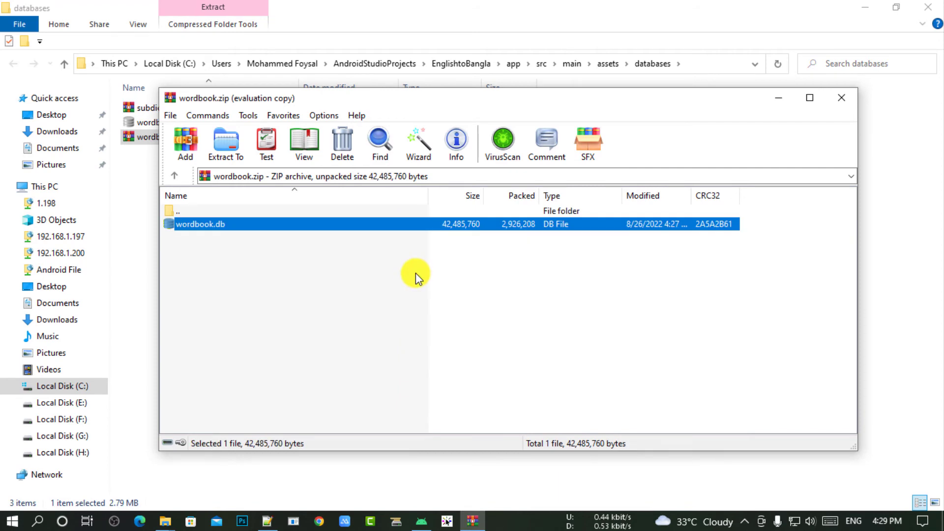
{"action": "left_click", "coordinate": [211, 251]}
{"action": "left_click", "coordinate": [841, 98]}
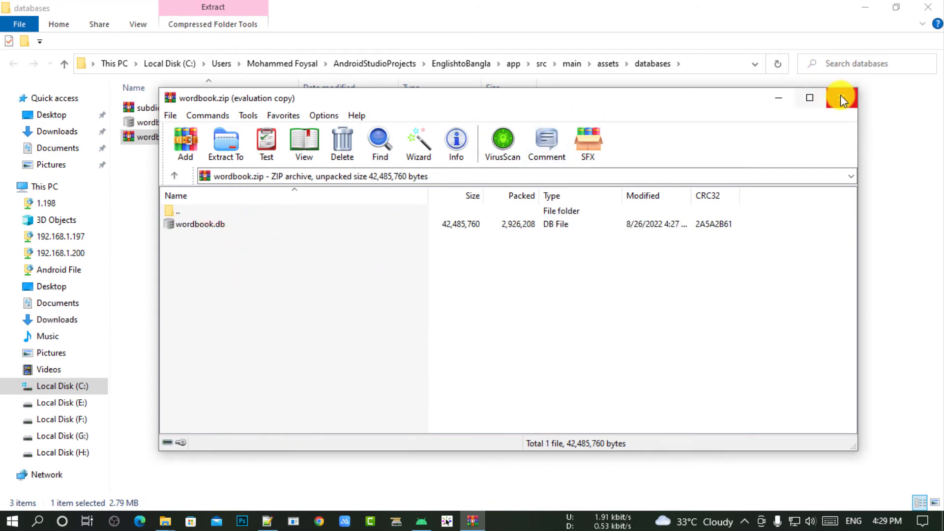
- Refresh the databases folder, reopen wordbook.zip and open its wordbook.db in DB Browser for SQLite, dismissing the license reminder
{"action": "left_click", "coordinate": [339, 255]}
{"action": "right_click", "coordinate": [165, 180]}
{"action": "left_click", "coordinate": [200, 231]}
{"action": "left_click", "coordinate": [292, 235]}
{"action": "double_click", "coordinate": [189, 139]}
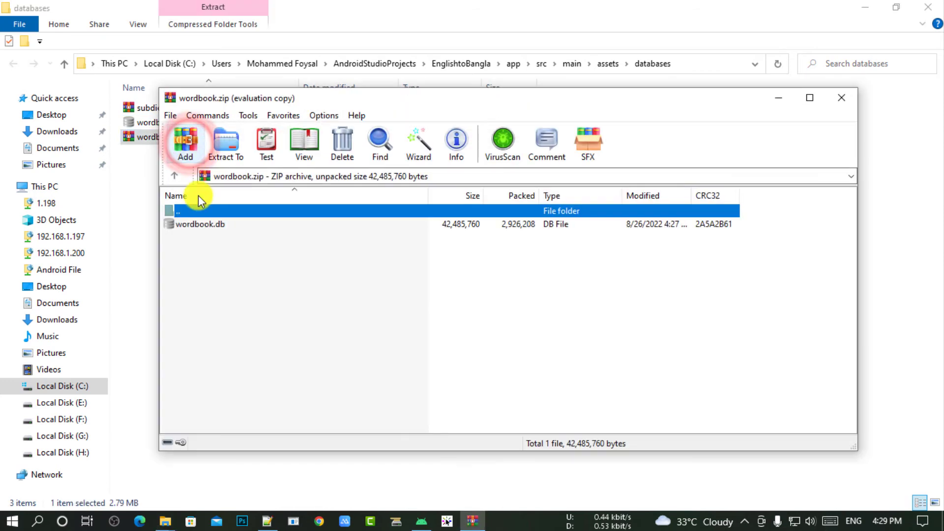
{"action": "left_click", "coordinate": [196, 223]}
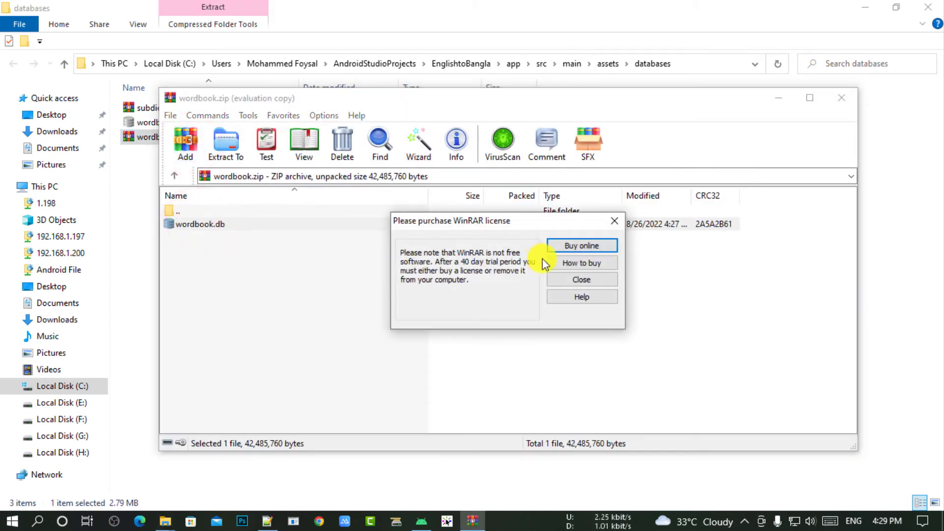
{"action": "left_click", "coordinate": [576, 279]}
{"action": "left_click", "coordinate": [227, 227]}
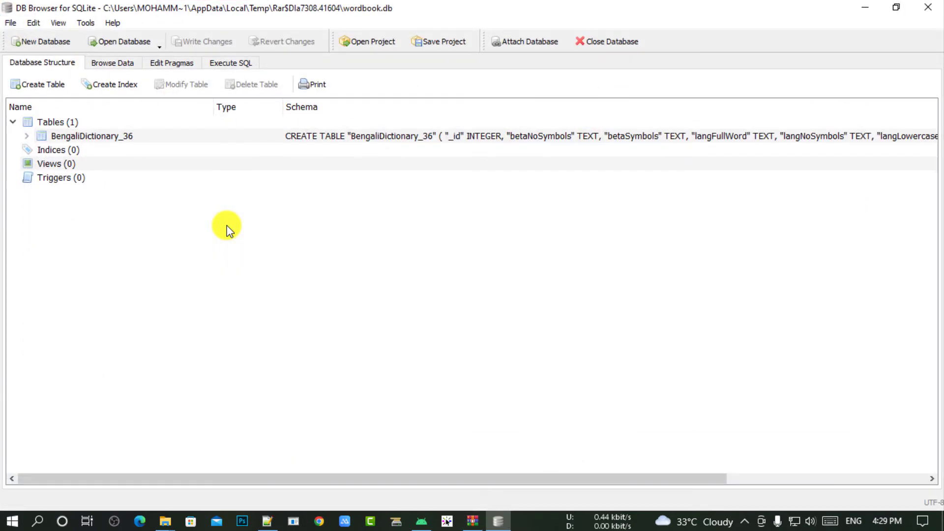
- Browse the BengaliDictionary_36 rows of the archived wordbook.db to check the words and meanings, and close the database and archive
{"action": "left_click", "coordinate": [124, 64]}
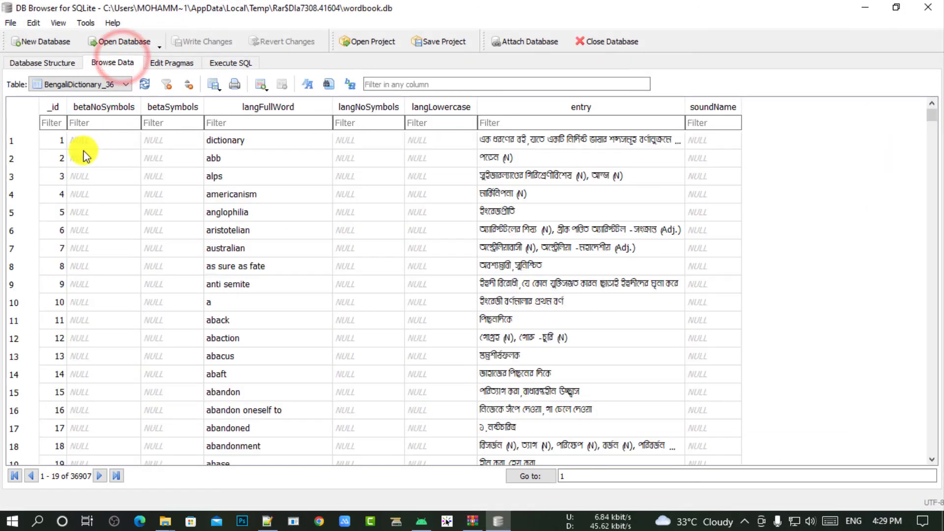
{"action": "scroll", "coordinate": [271, 177], "scroll_direction": "down", "scroll_amount": 11}
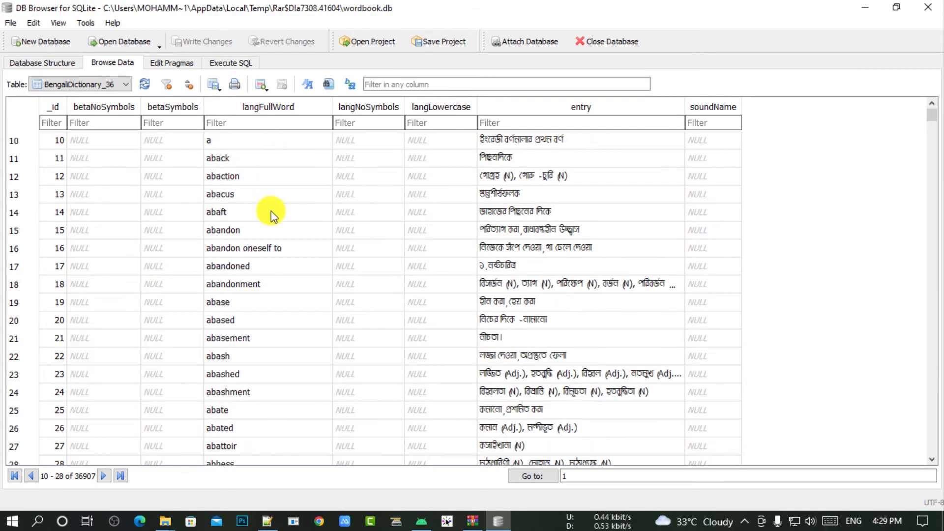
{"action": "scroll", "coordinate": [531, 216], "scroll_direction": "up", "scroll_amount": 9}
{"action": "left_click_drag", "start_coordinate": [931, 118], "coordinate": [918, 468]}
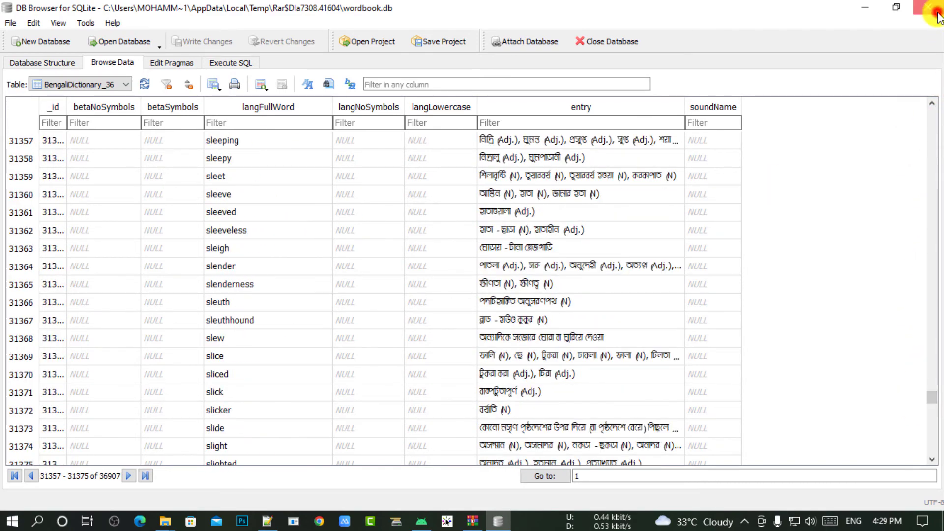
{"action": "left_click", "coordinate": [935, 9]}
{"action": "left_click", "coordinate": [853, 96]}
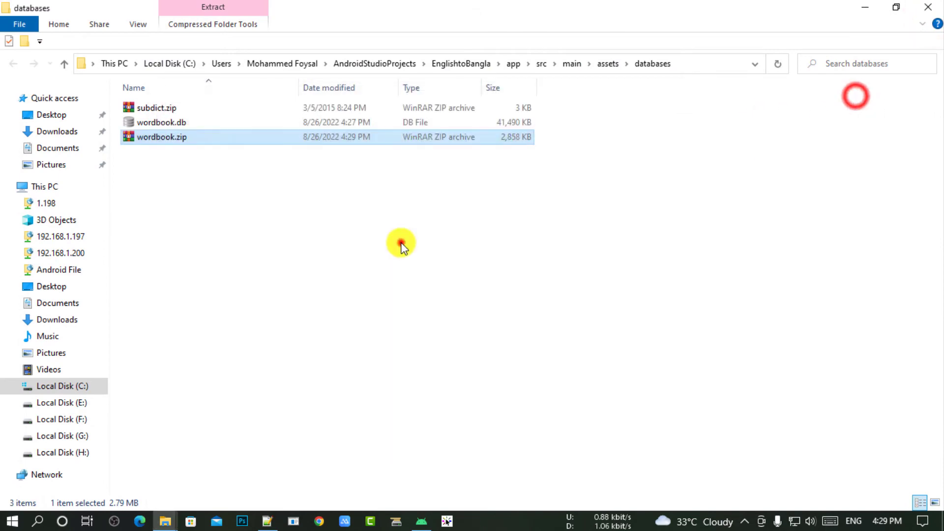
- Delete the standalone wordbook.db from the databases folder, refresh the folder and close its window
{"action": "left_click", "coordinate": [401, 246]}
{"action": "left_click", "coordinate": [211, 122]}
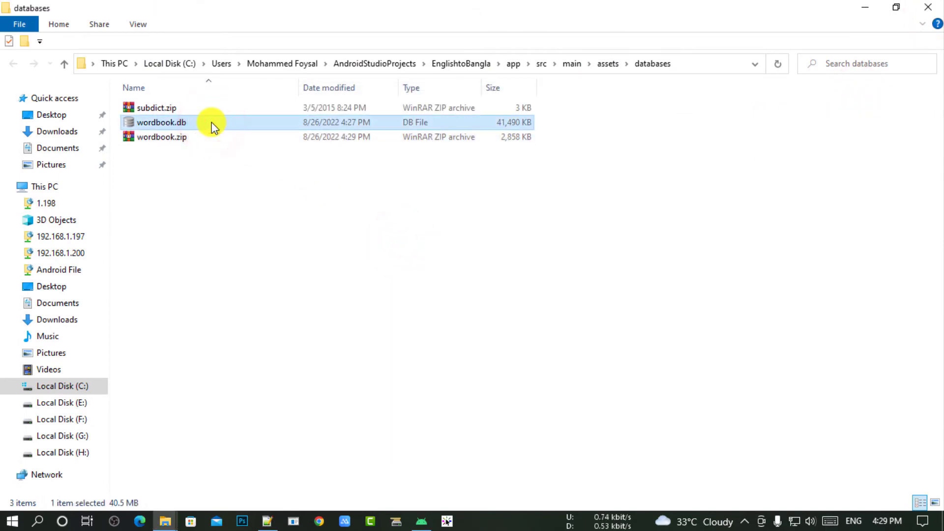
{"action": "key", "text": "Delete"}
{"action": "right_click", "coordinate": [303, 232]}
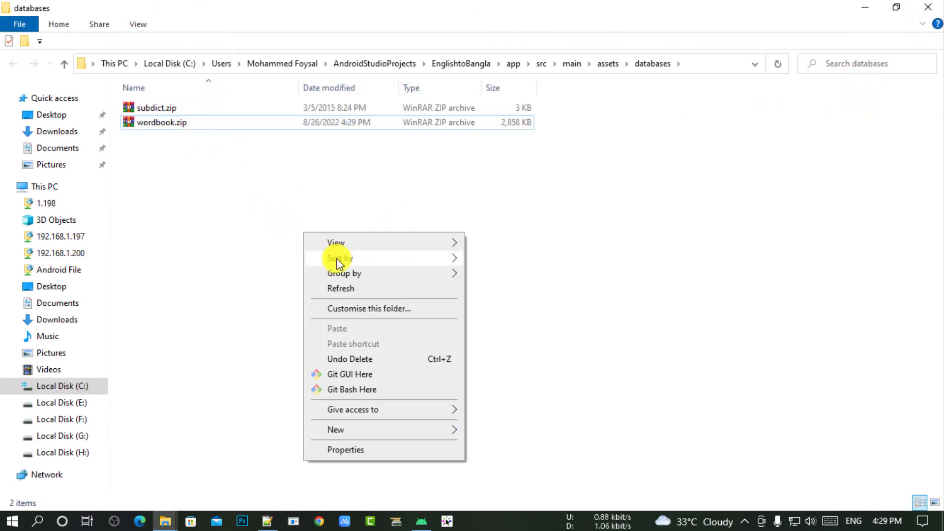
{"action": "left_click", "coordinate": [343, 289]}
{"action": "left_click", "coordinate": [928, 7]}
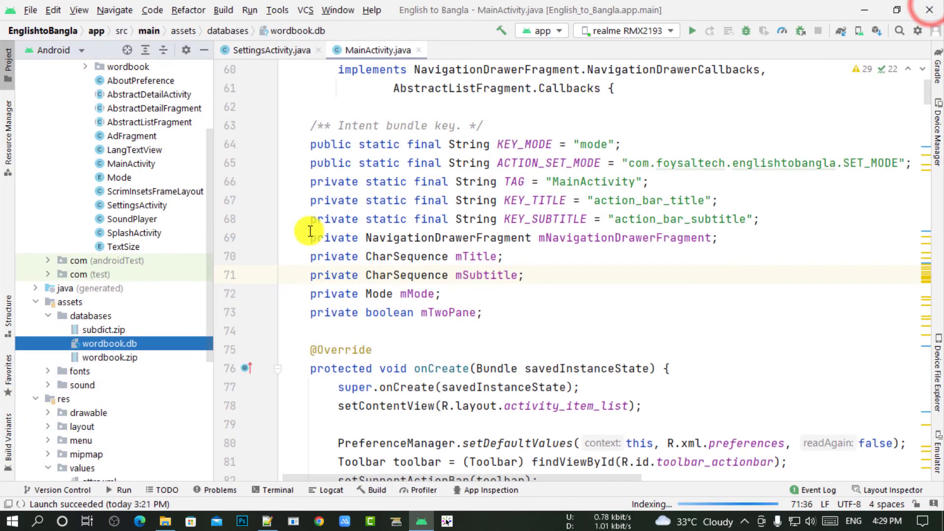
- Inspect the contents of wordbook.zip under assets/databases in Android Studio and close its viewer
{"action": "left_click", "coordinate": [101, 330]}
{"action": "left_click", "coordinate": [118, 343]}
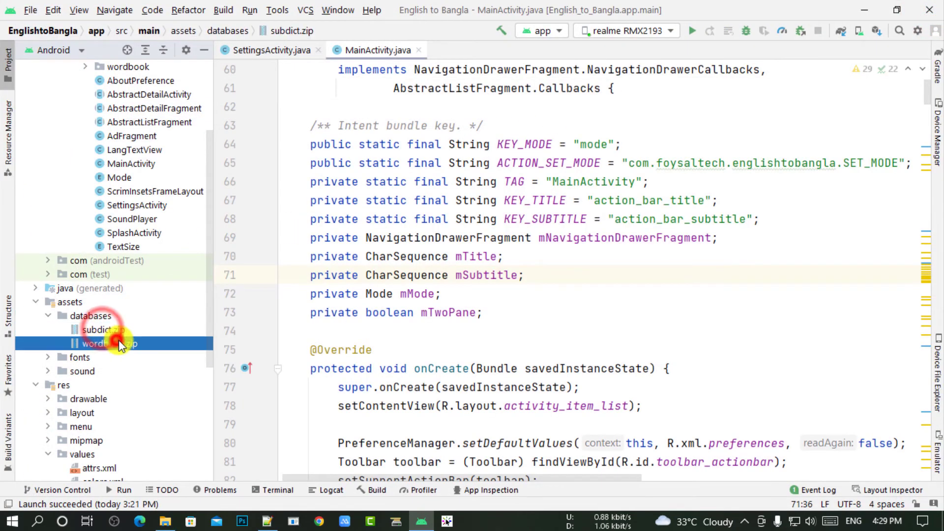
{"action": "double_click", "coordinate": [125, 342]}
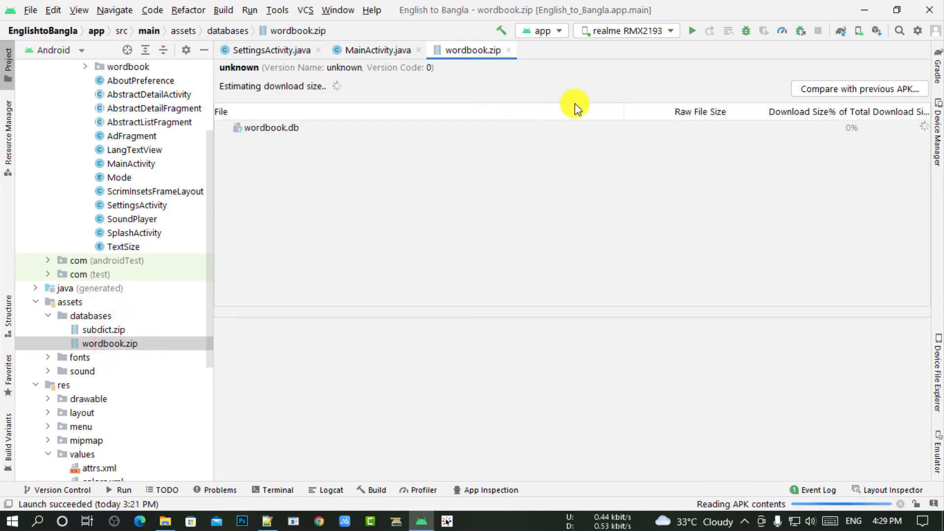
{"action": "left_click", "coordinate": [285, 129]}
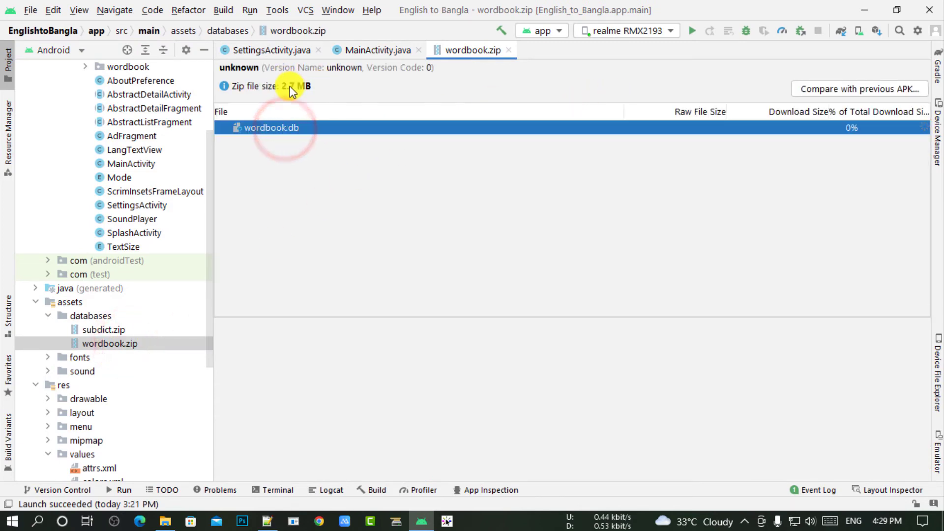
{"action": "left_click", "coordinate": [510, 51]}
{"action": "left_click", "coordinate": [118, 344]}
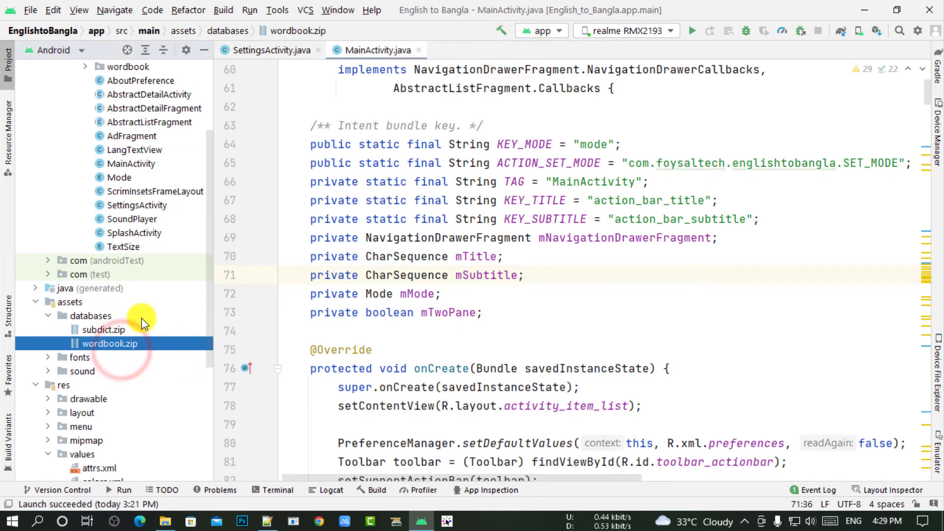
{"action": "left_click", "coordinate": [112, 328]}
{"action": "left_click", "coordinate": [112, 314]}
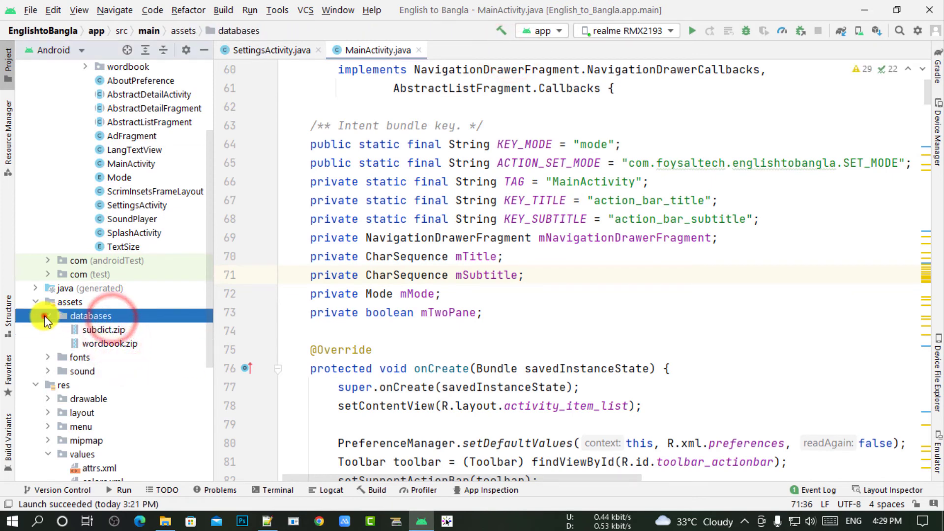
{"action": "left_click", "coordinate": [48, 316]}
{"action": "left_click", "coordinate": [48, 316]}
{"action": "left_click", "coordinate": [105, 343]}
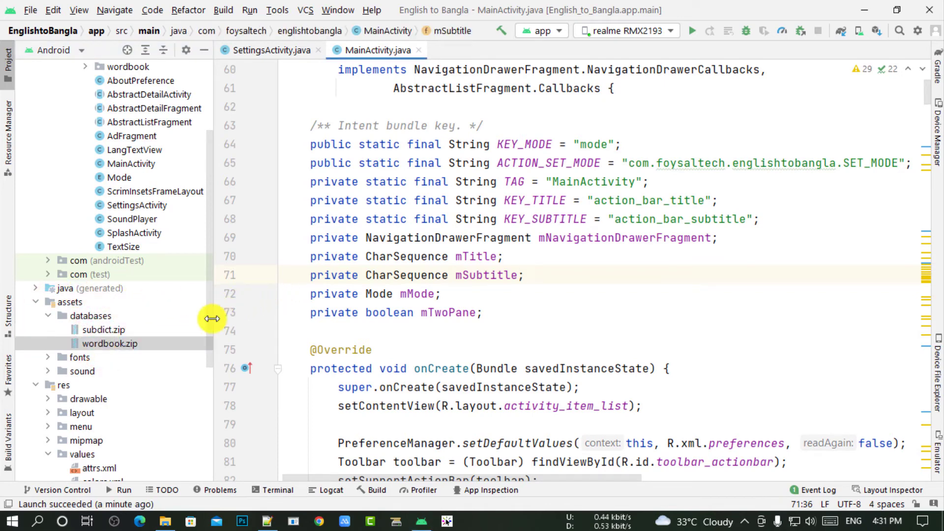
- Show the location of the project's wordbook.zip in File Explorer
{"action": "left_click", "coordinate": [111, 343]}
{"action": "right_click", "coordinate": [114, 343]}
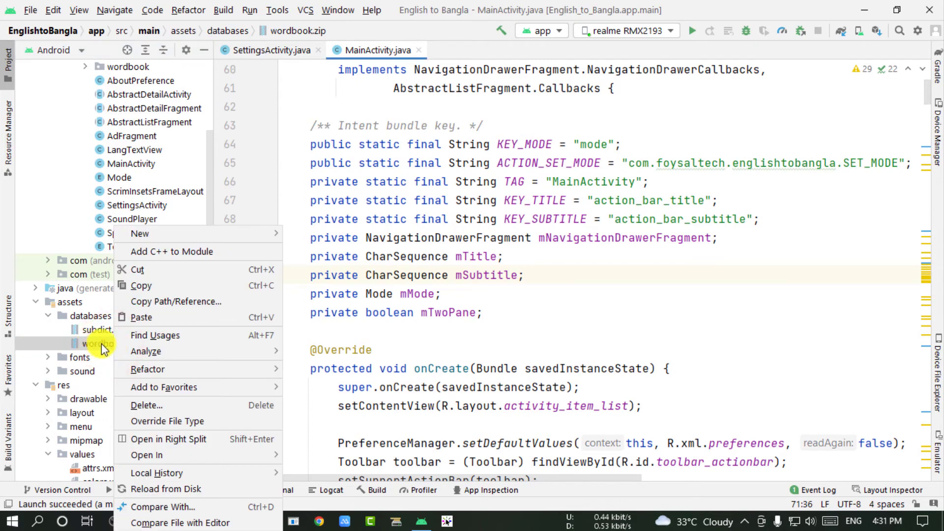
{"action": "left_click", "coordinate": [64, 347]}
{"action": "right_click", "coordinate": [106, 345]}
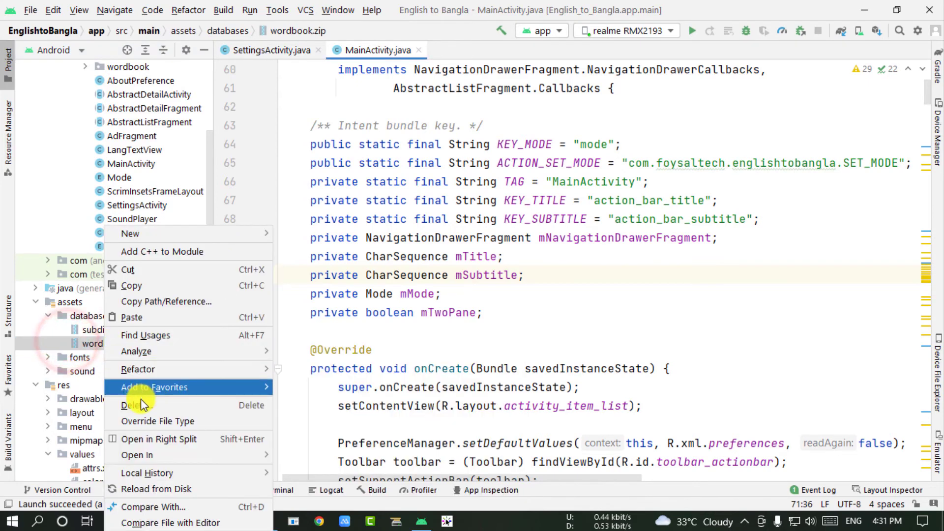
{"action": "mouse_move", "coordinate": [149, 455]}
{"action": "left_click", "coordinate": [300, 458]}
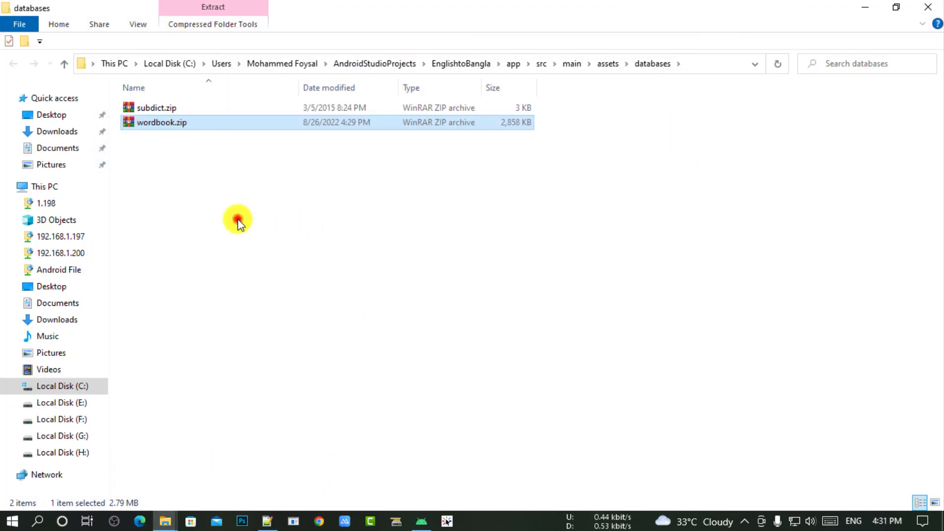
- Open wordbook.db from inside the wordbook.zip archive in the project's databases folder
{"action": "left_click", "coordinate": [238, 222]}
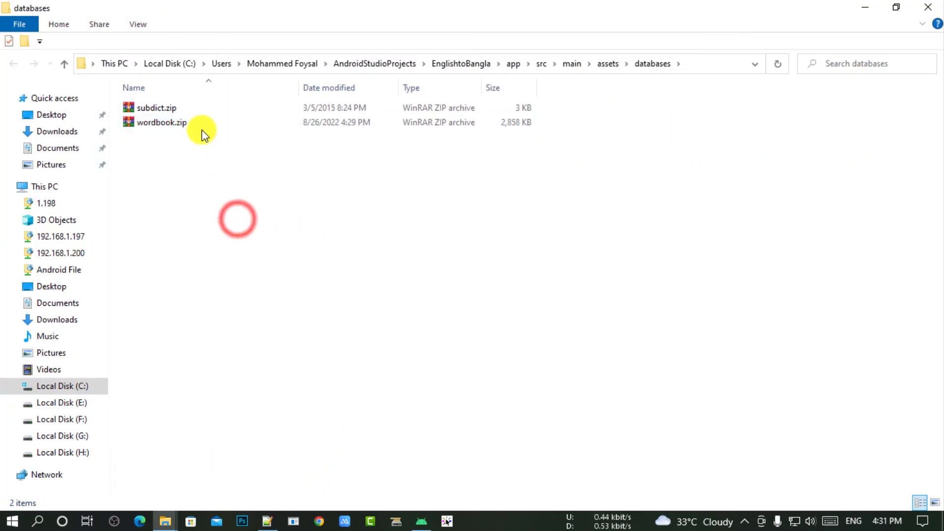
{"action": "left_click", "coordinate": [222, 150]}
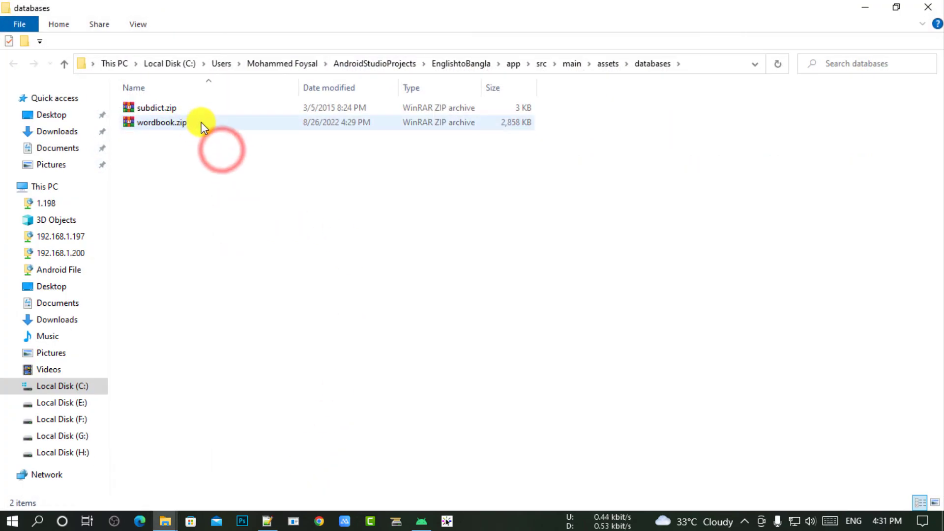
{"action": "double_click", "coordinate": [181, 121]}
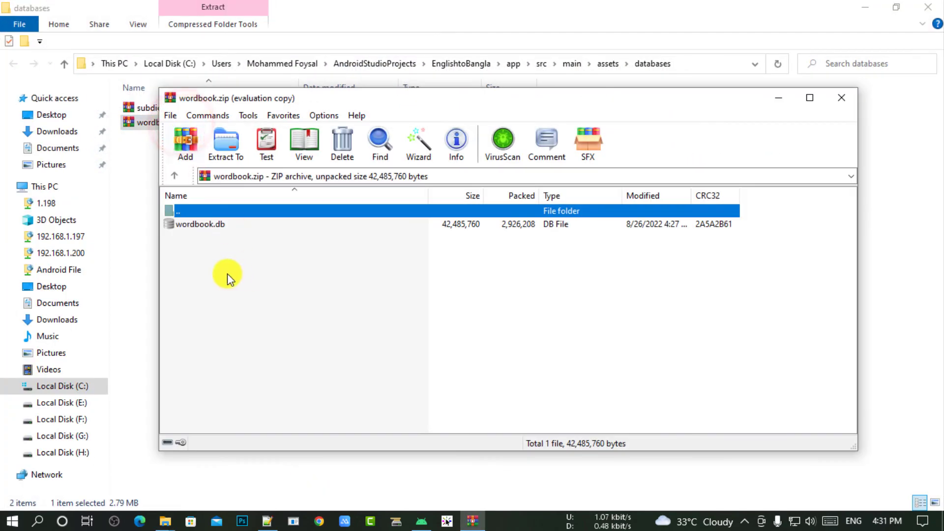
{"action": "left_click", "coordinate": [221, 224]}
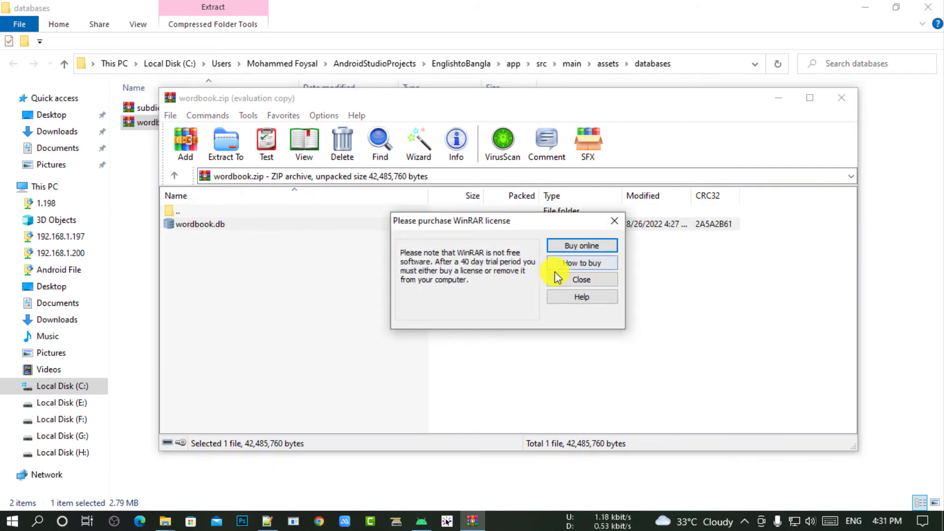
{"action": "left_click", "coordinate": [553, 278]}
{"action": "double_click", "coordinate": [217, 225]}
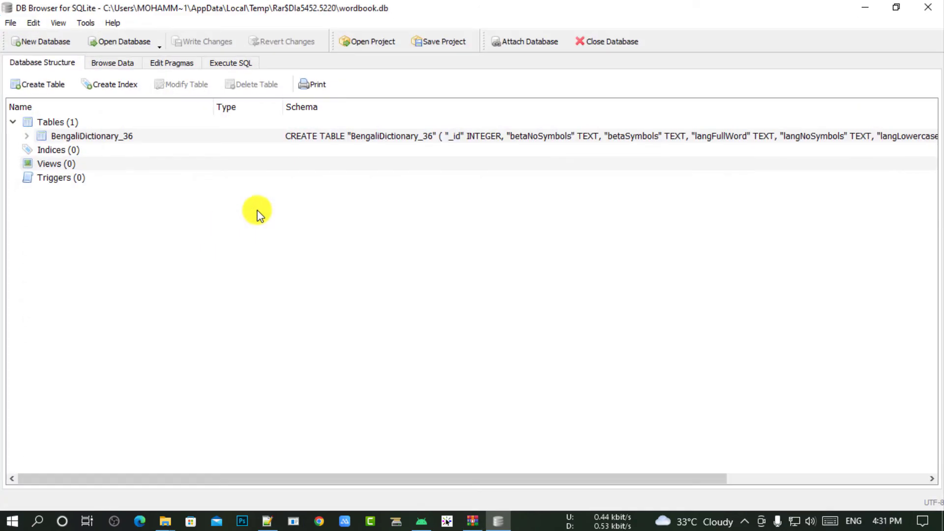
- Examine the rows and field list of the BengaliDictionary_36 table
{"action": "left_click", "coordinate": [113, 64]}
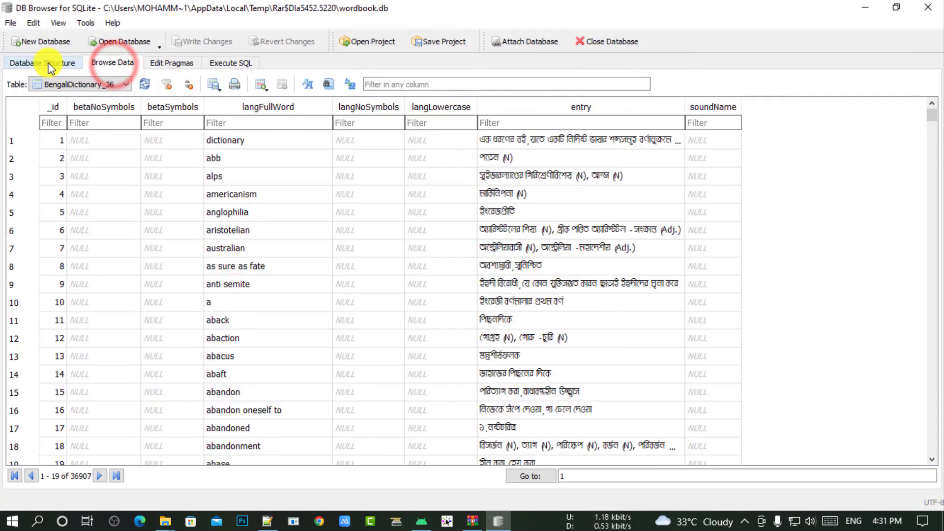
{"action": "left_click", "coordinate": [46, 63]}
{"action": "left_click", "coordinate": [64, 136]}
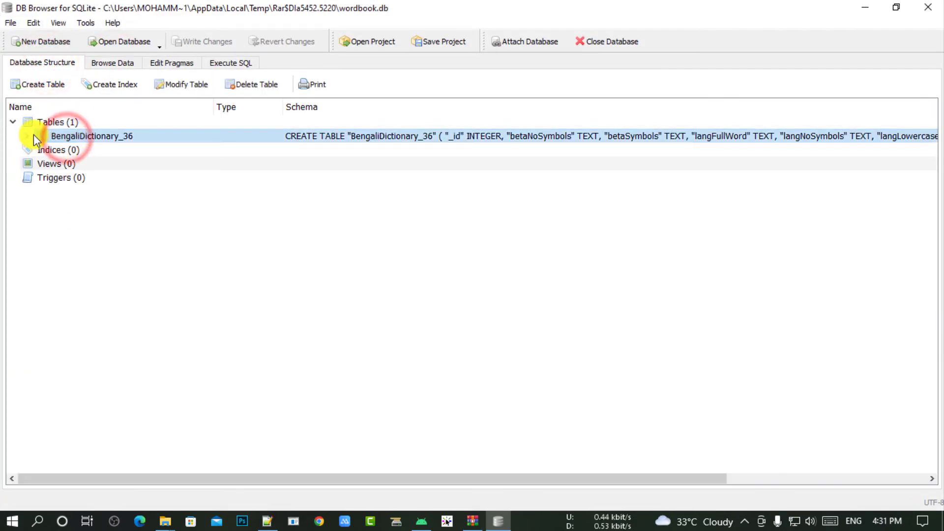
{"action": "left_click", "coordinate": [27, 135]}
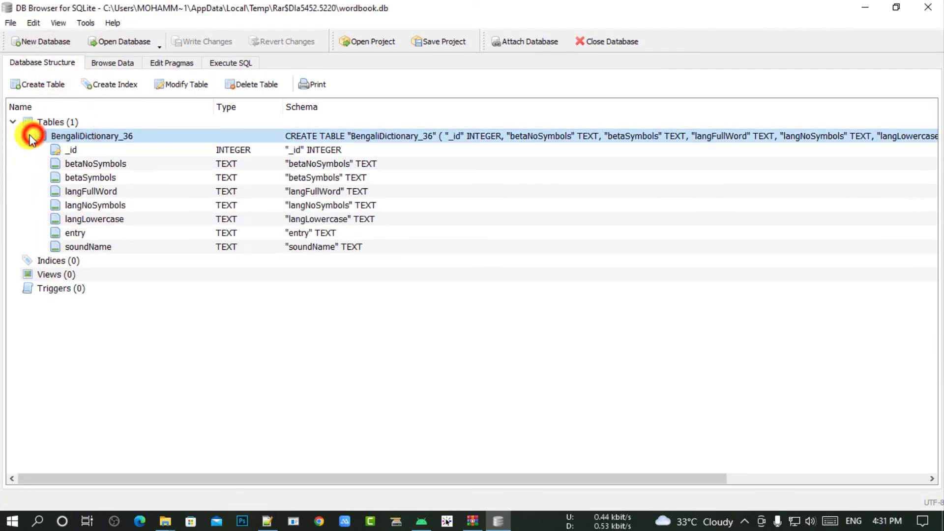
{"action": "left_click", "coordinate": [55, 262]}
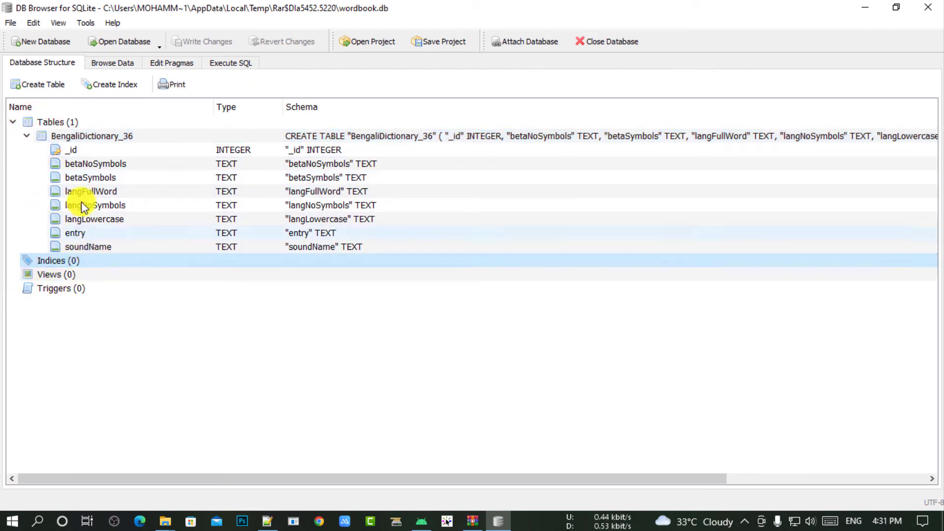
{"action": "left_click", "coordinate": [77, 137]}
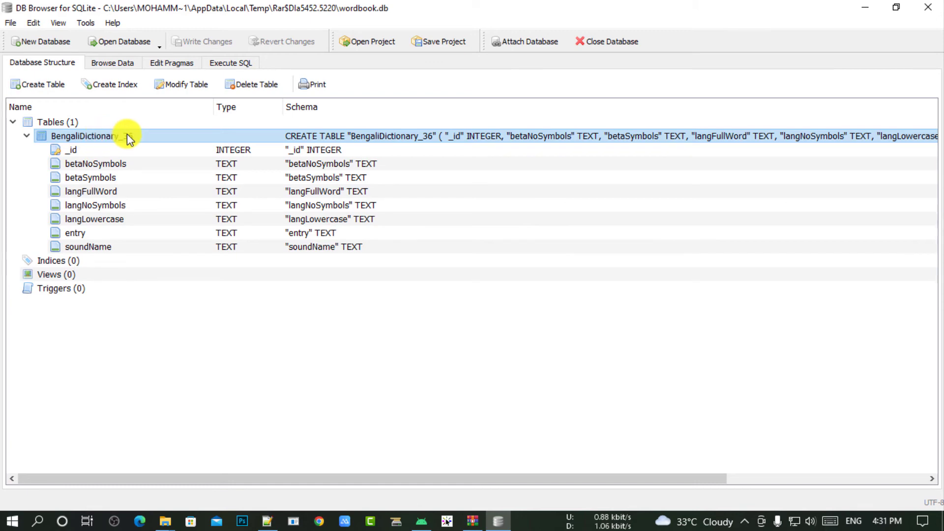
- Rename the BengaliDictionary_36 table to wordbook in its table definition
{"action": "left_click", "coordinate": [175, 87]}
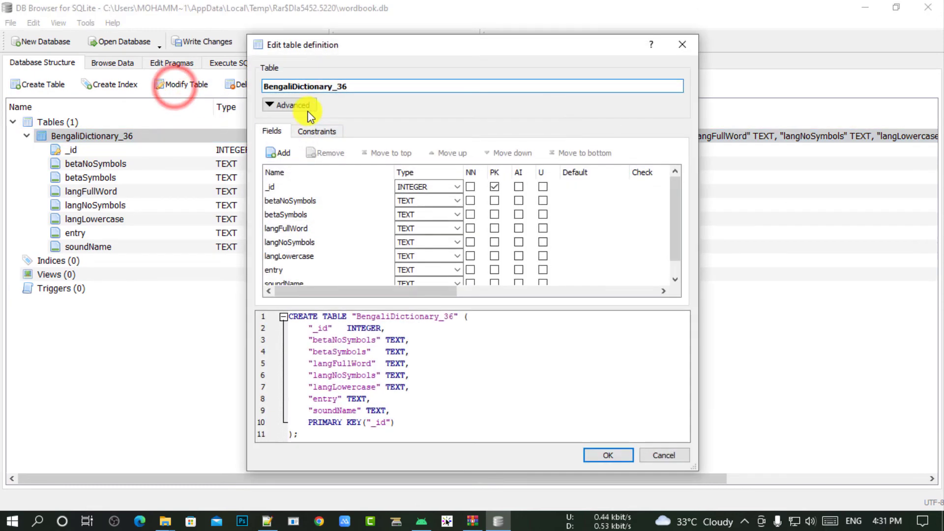
{"action": "double_click", "coordinate": [381, 82]}
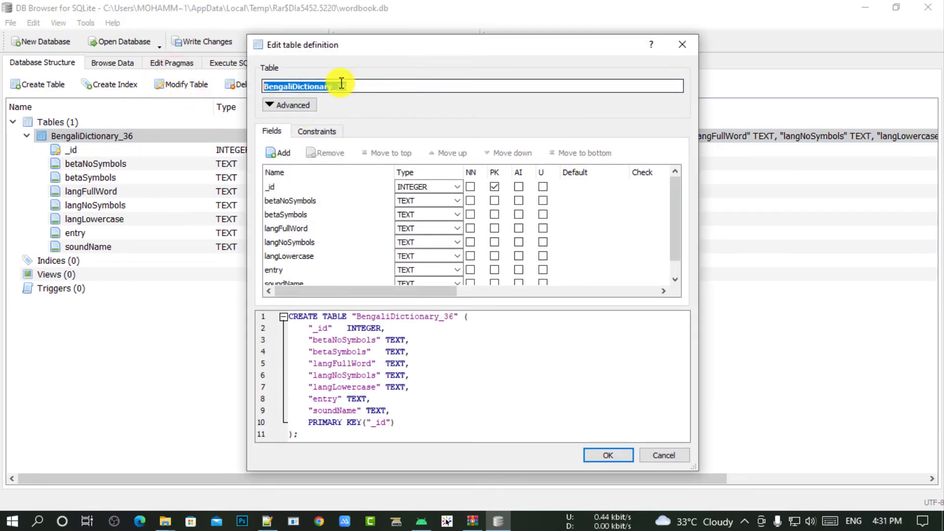
{"action": "key", "text": "BackSpace"}
{"action": "key", "text": "super+v"}
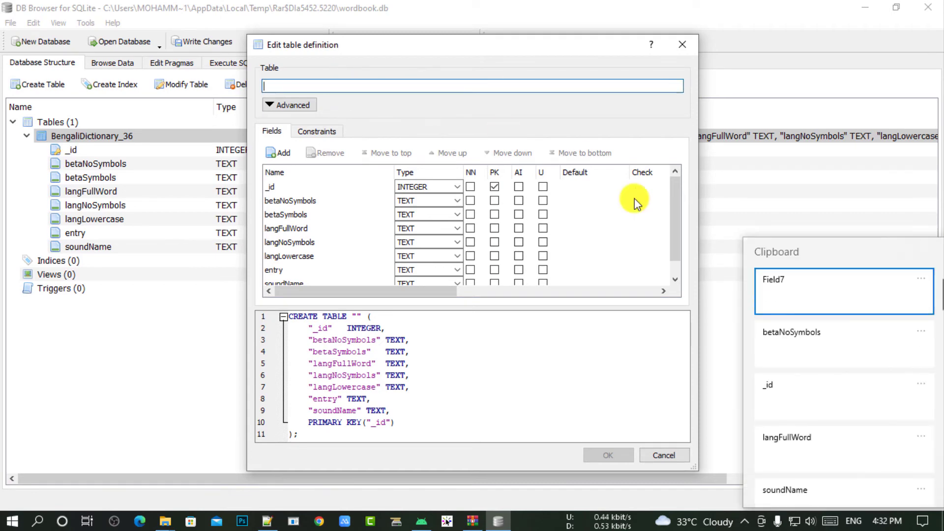
{"action": "scroll", "coordinate": [819, 359], "scroll_direction": "down", "scroll_amount": 3}
{"action": "scroll", "coordinate": [819, 386], "scroll_direction": "down", "scroll_amount": 7}
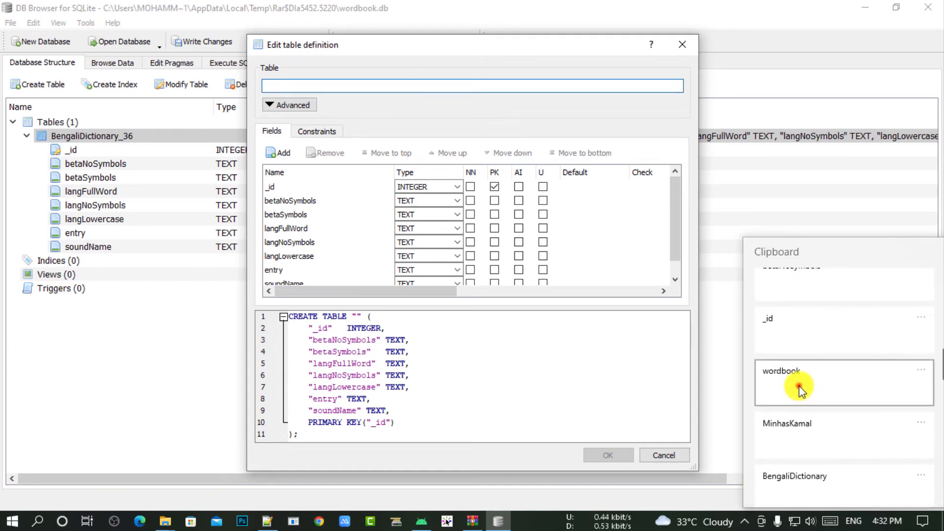
{"action": "left_click", "coordinate": [801, 389]}
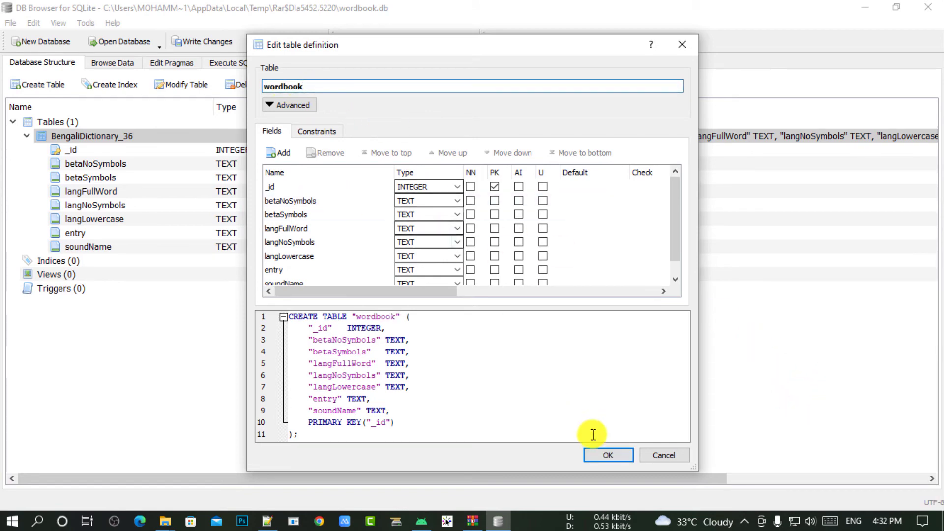
{"action": "left_click", "coordinate": [608, 454]}
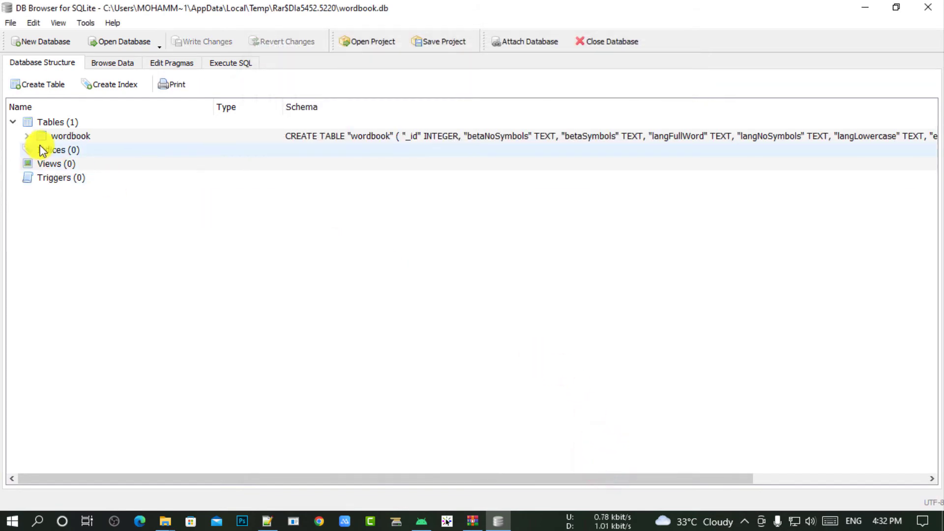
- Check the fields of the wordbook table, save everything, and go back to the archive window, dismissing its warning
{"action": "left_click", "coordinate": [28, 136]}
{"action": "left_click", "coordinate": [76, 138]}
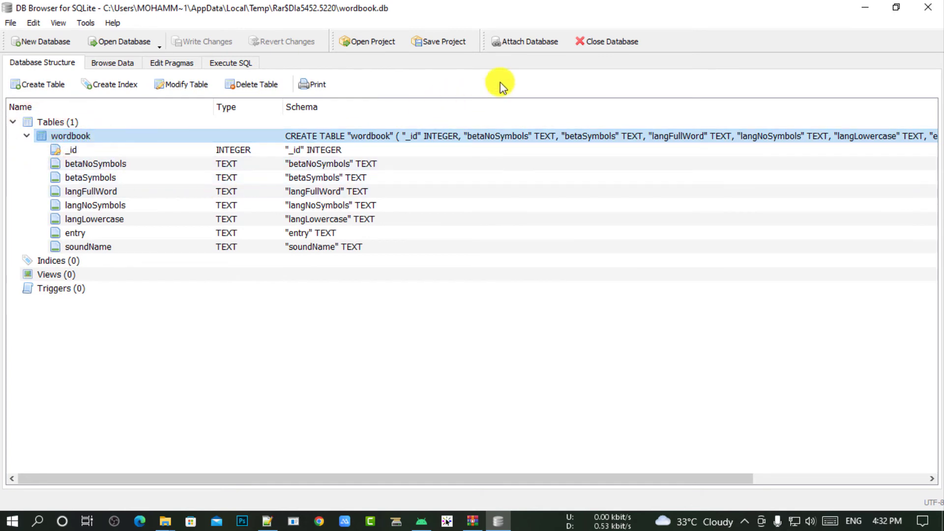
{"action": "left_click", "coordinate": [6, 23]}
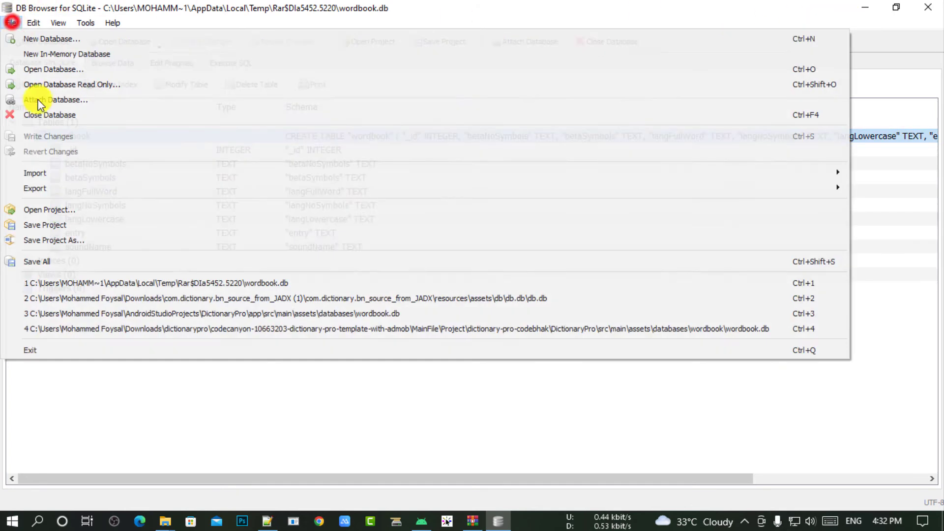
{"action": "left_click", "coordinate": [23, 262]}
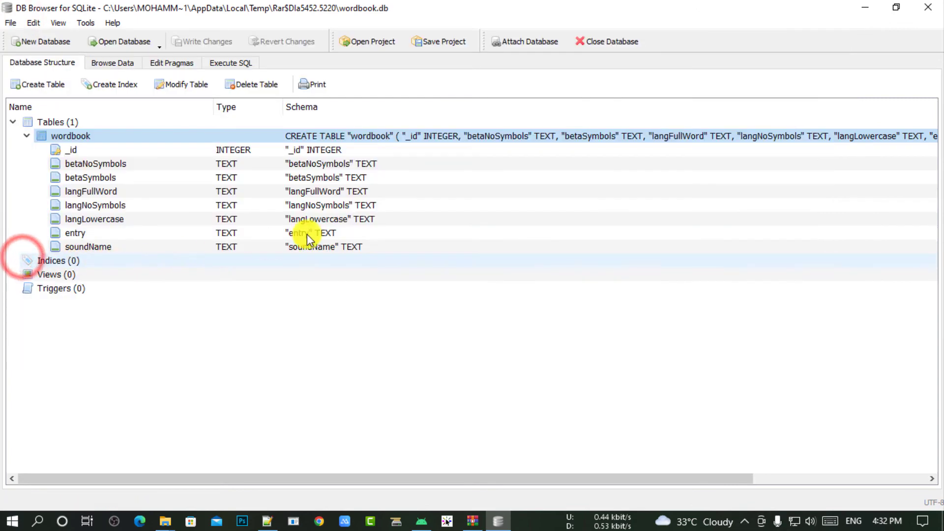
{"action": "left_click", "coordinate": [858, 8]}
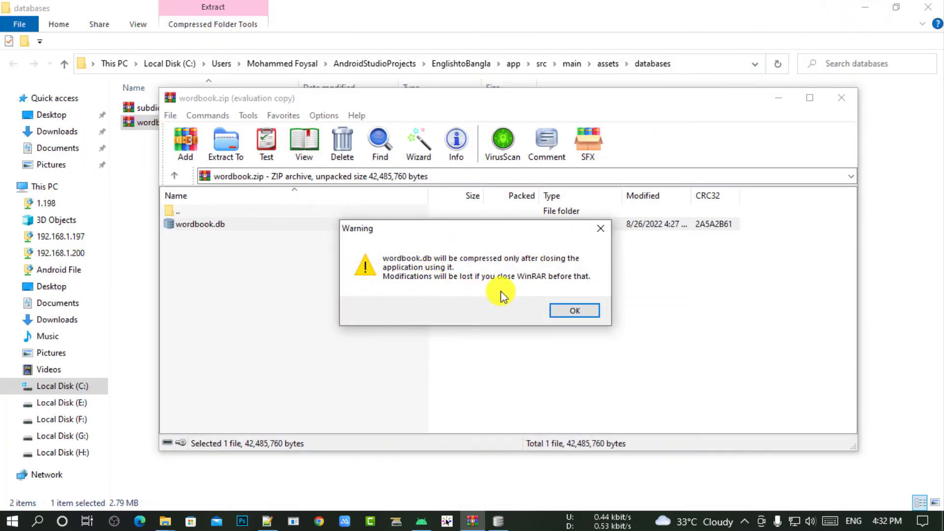
{"action": "left_click", "coordinate": [575, 310]}
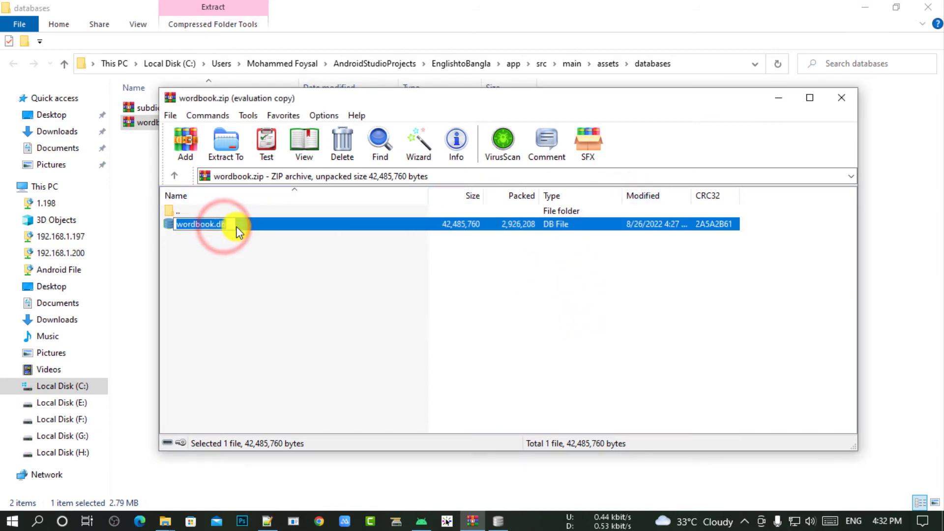
- Reopen the archived wordbook.db to check its table name, fields and rows, and close the database and archive
{"action": "left_click", "coordinate": [366, 362]}
{"action": "left_click", "coordinate": [216, 225]}
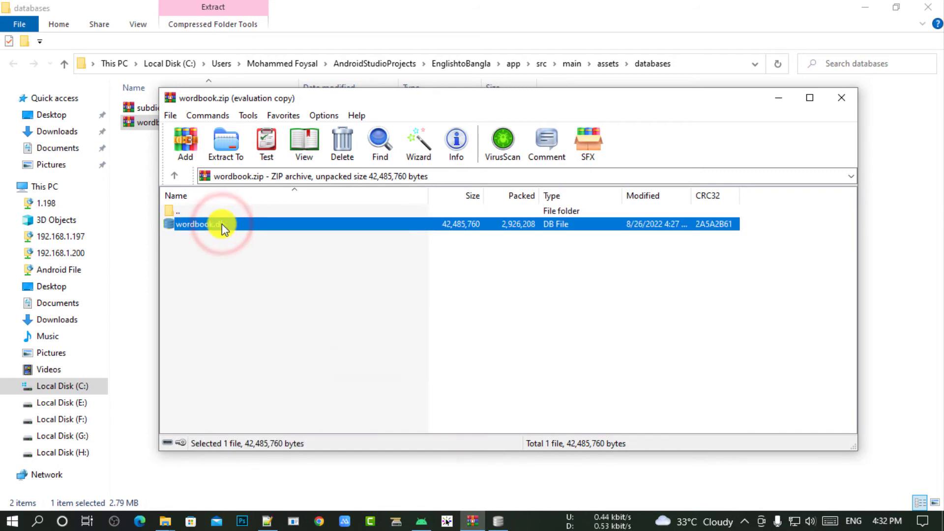
{"action": "double_click", "coordinate": [216, 225]}
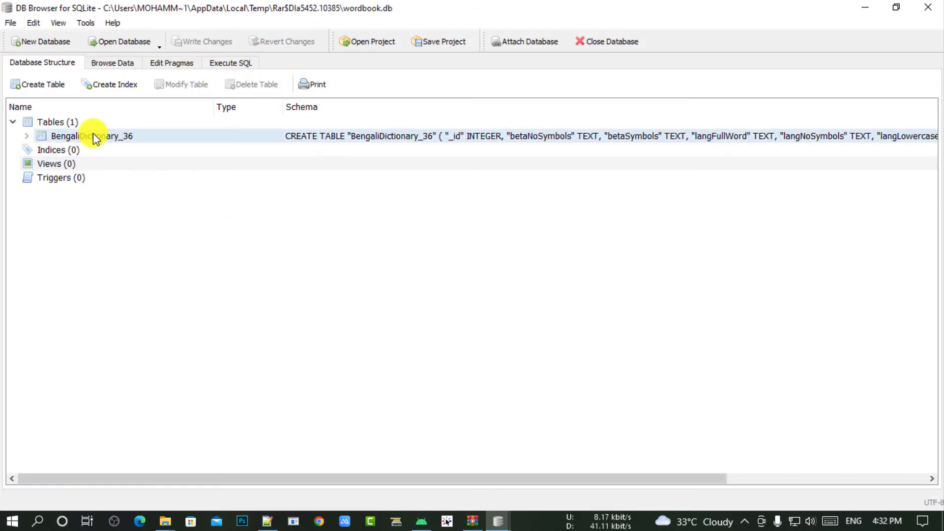
{"action": "left_click", "coordinate": [29, 136]}
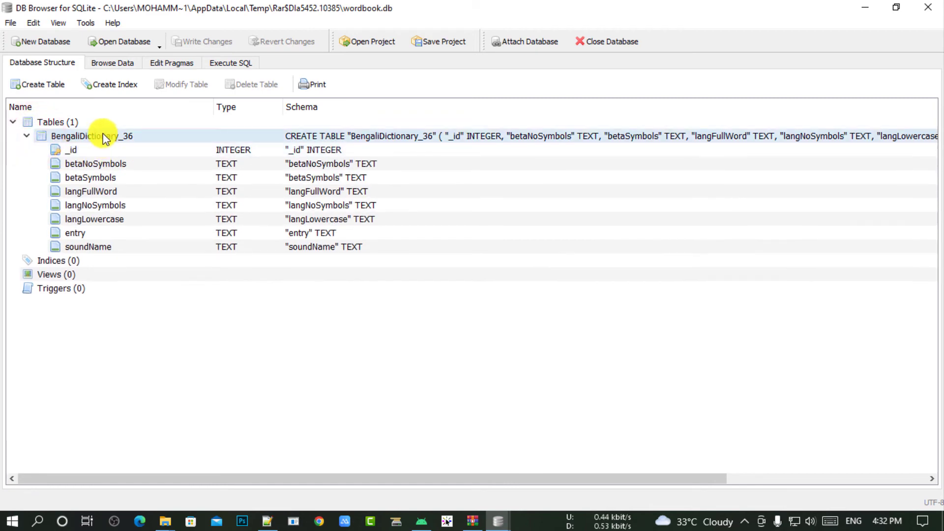
{"action": "left_click", "coordinate": [113, 63]}
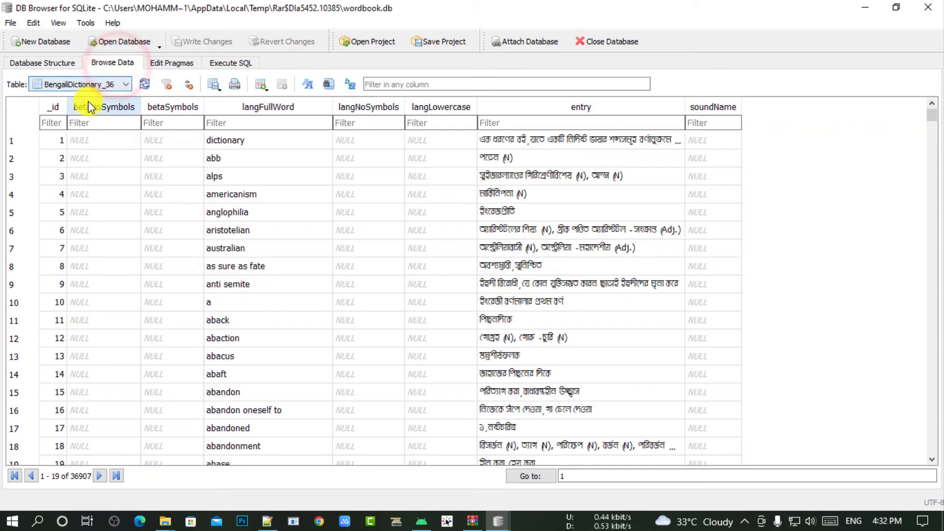
{"action": "left_click", "coordinate": [59, 64]}
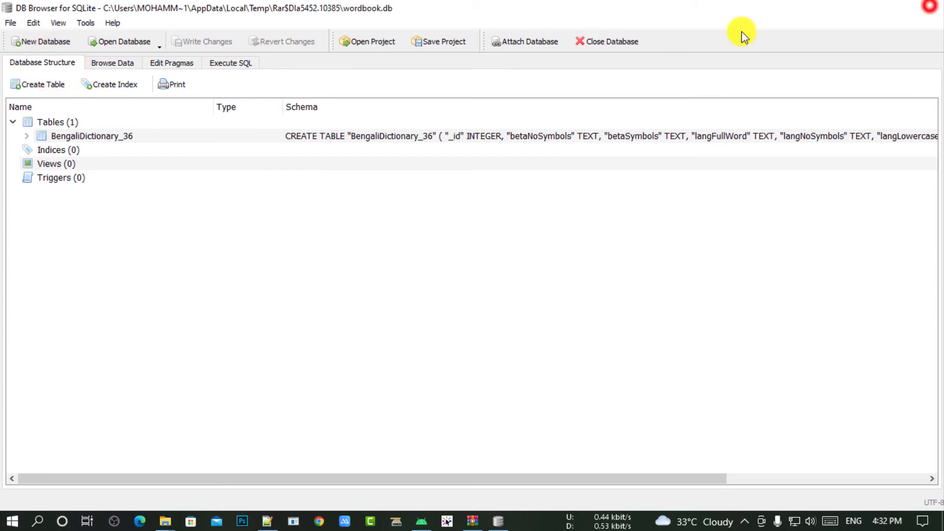
{"action": "left_click", "coordinate": [910, 10]}
{"action": "left_click", "coordinate": [846, 93]}
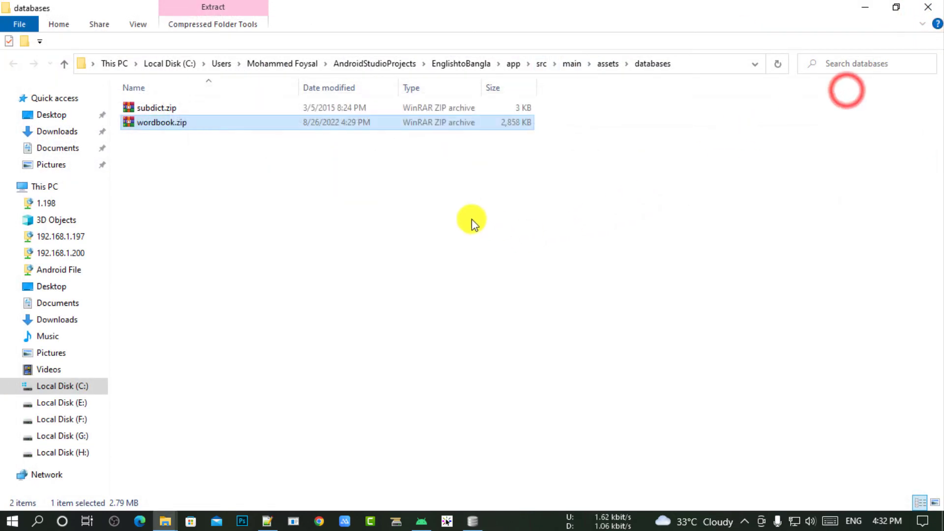
- Extract wordbook.zip into the databases folder and refresh the file list
{"action": "right_click", "coordinate": [248, 122]}
{"action": "left_click", "coordinate": [291, 177]}
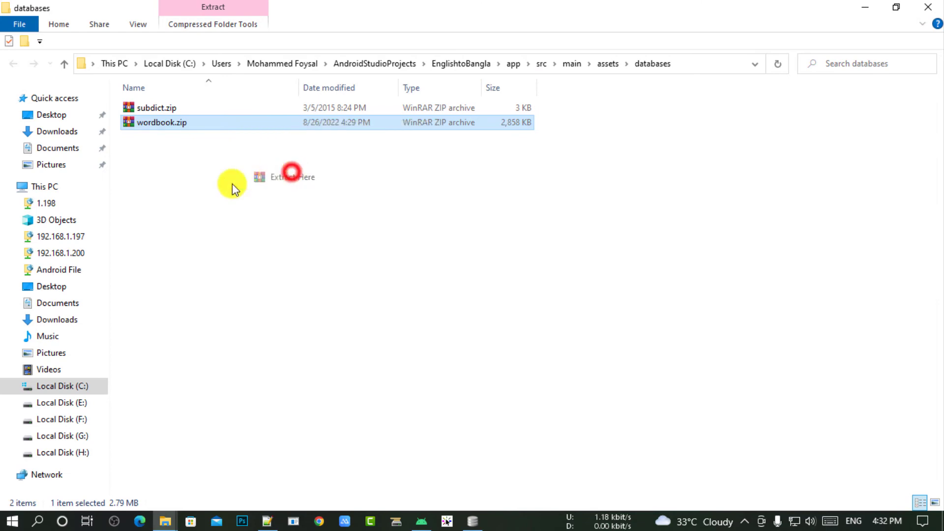
{"action": "right_click", "coordinate": [207, 191]}
{"action": "left_click", "coordinate": [237, 248]}
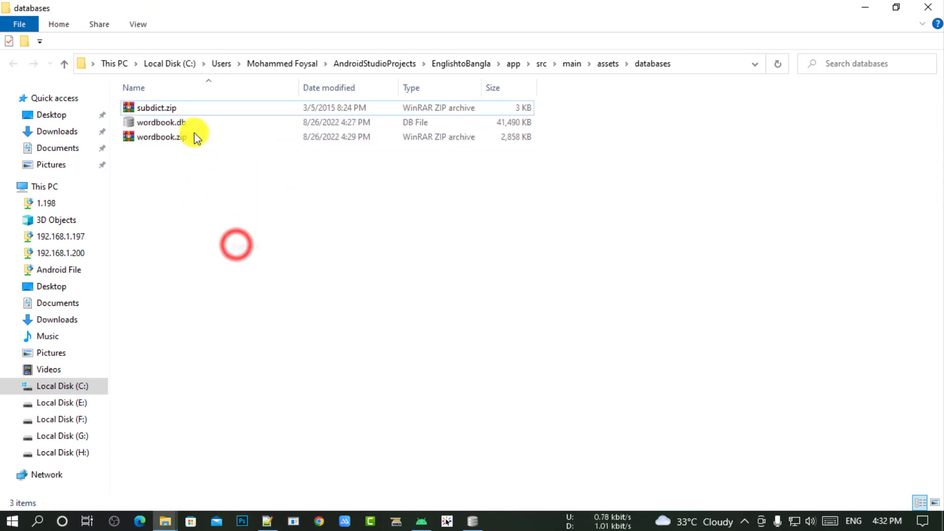
- Open the extracted wordbook.db and expand its table to list the fields
{"action": "left_click", "coordinate": [194, 122]}
{"action": "left_click", "coordinate": [195, 121]}
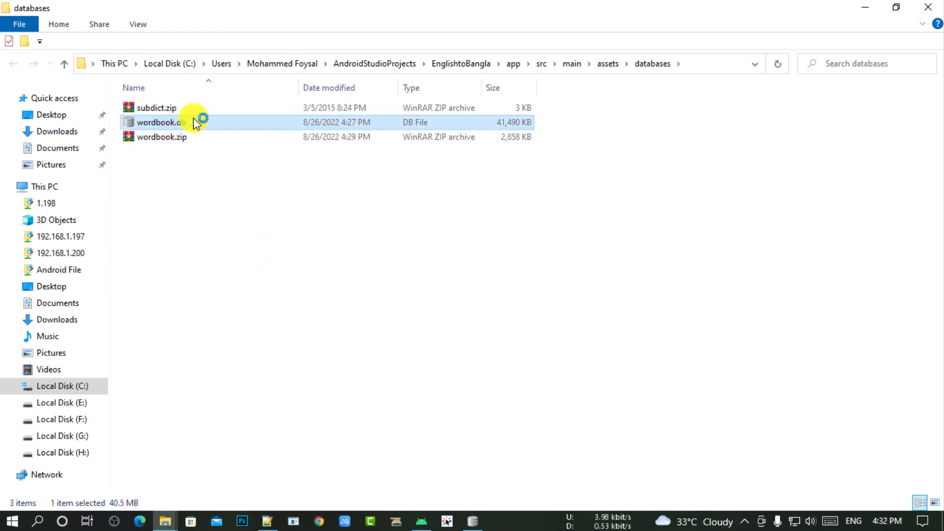
{"action": "left_click", "coordinate": [26, 136]}
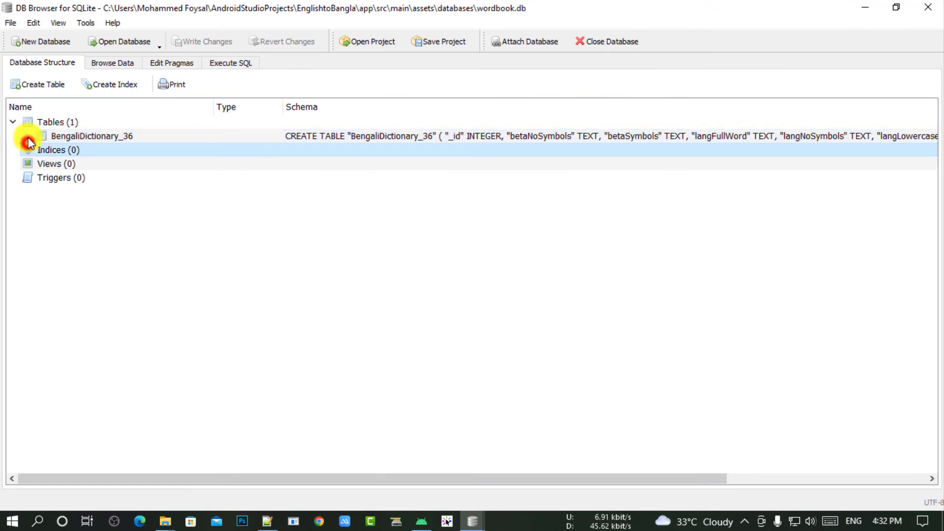
- Rename the BengaliDictionary_36 table to wordbook in the extracted database
{"action": "right_click", "coordinate": [111, 139]}
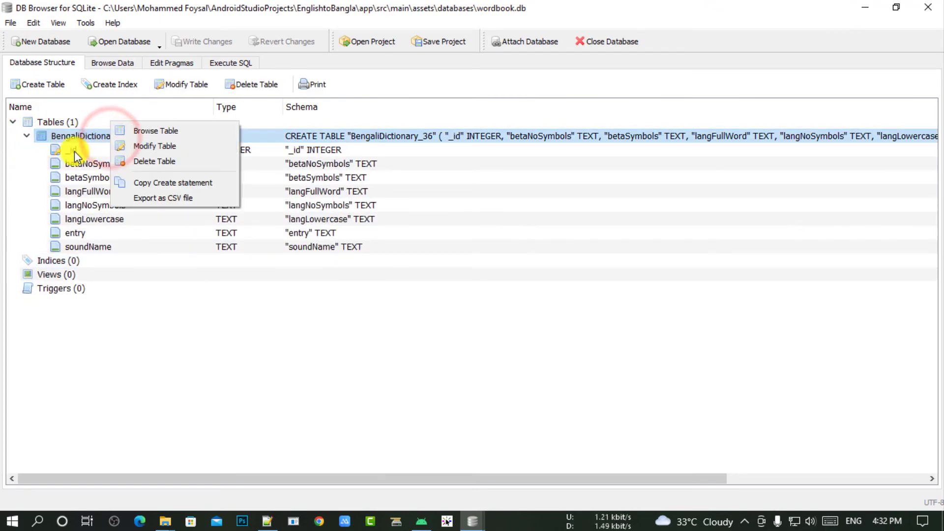
{"action": "left_click", "coordinate": [81, 132]}
{"action": "left_click", "coordinate": [187, 84]}
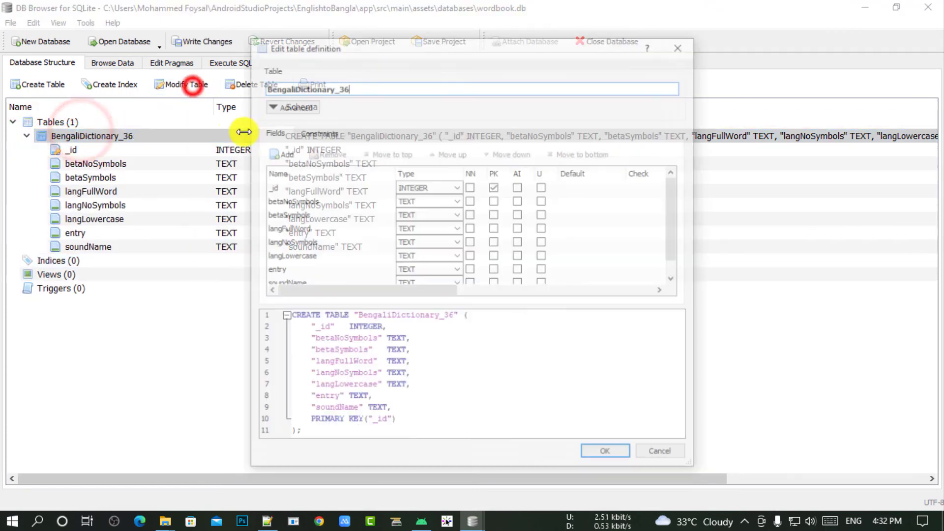
{"action": "double_click", "coordinate": [381, 86]}
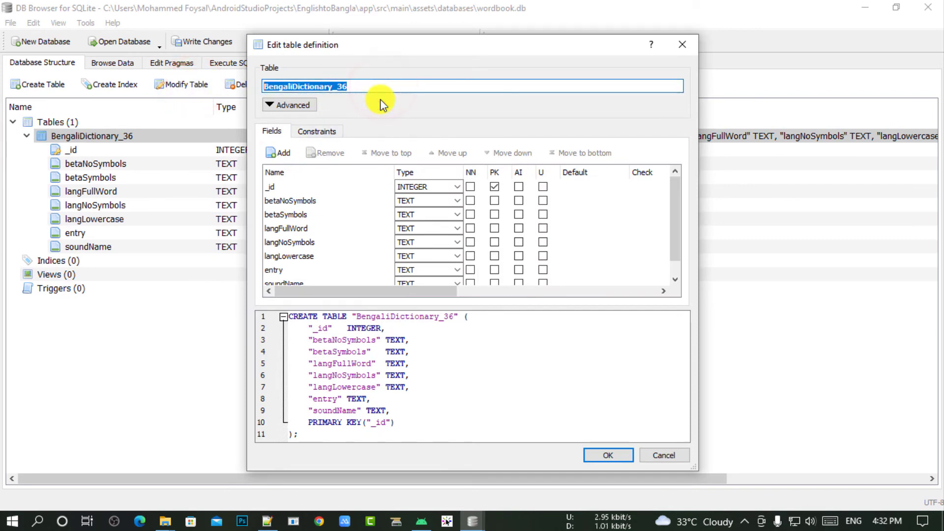
{"action": "key", "text": "super+v"}
{"action": "scroll", "coordinate": [809, 352], "scroll_direction": "down", "scroll_amount": 5}
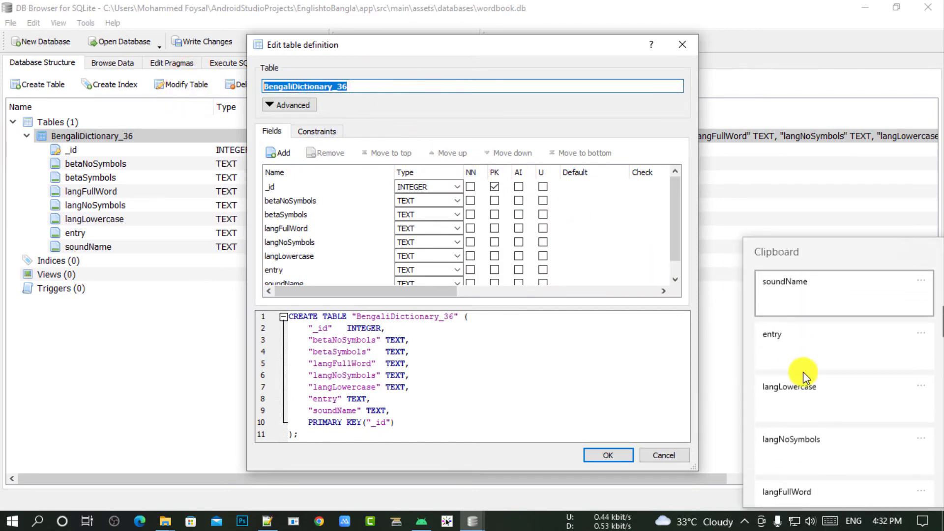
{"action": "scroll", "coordinate": [811, 367], "scroll_direction": "down", "scroll_amount": 5}
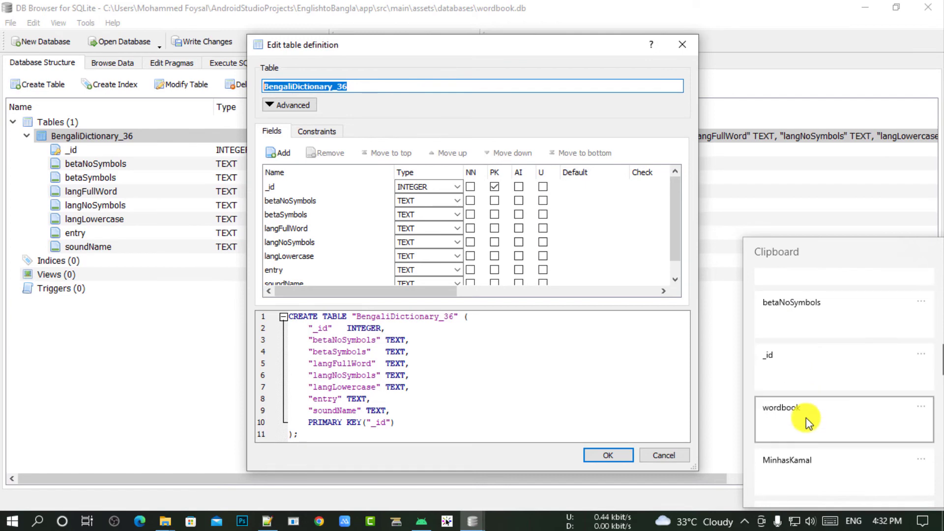
{"action": "left_click", "coordinate": [805, 417]}
{"action": "left_click", "coordinate": [608, 455]}
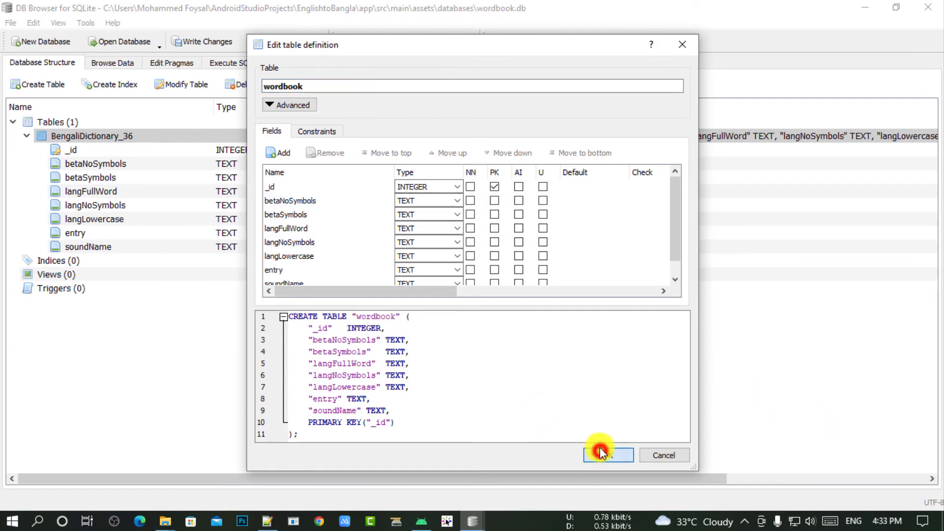
- Expand the renamed wordbook table to review its fields
{"action": "left_click", "coordinate": [27, 135]}
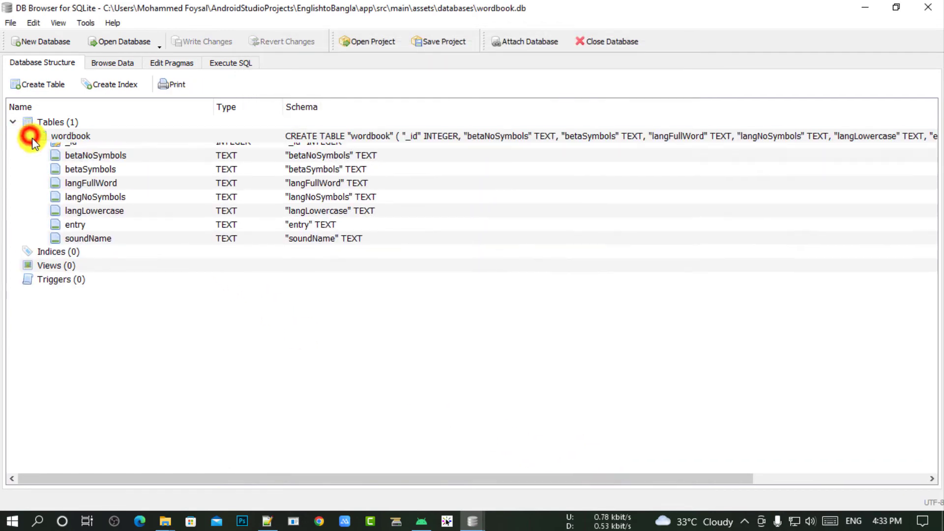
{"action": "left_click", "coordinate": [92, 140]}
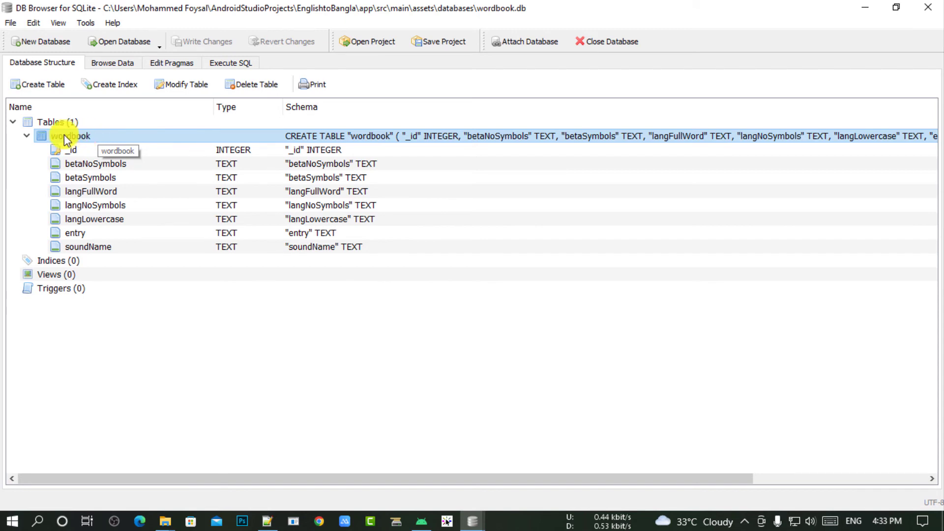
{"action": "left_click", "coordinate": [26, 135]}
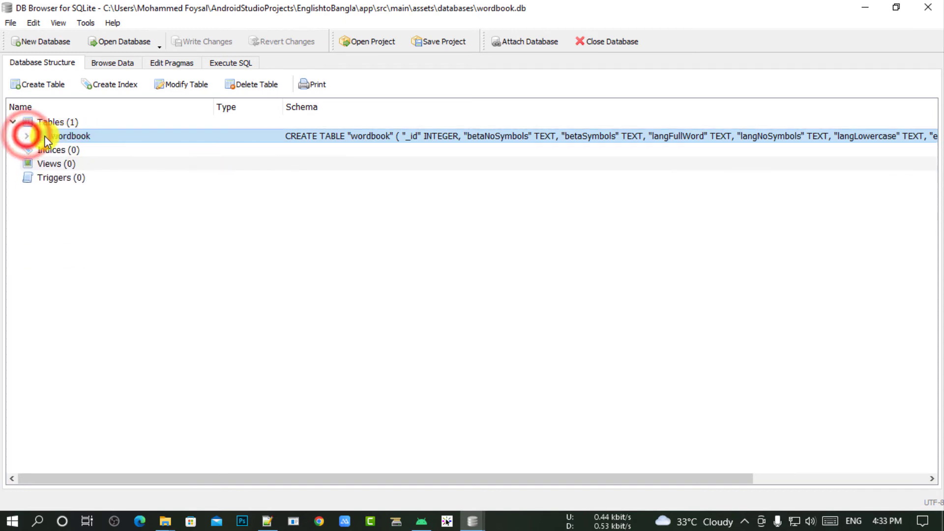
{"action": "left_click", "coordinate": [26, 136]}
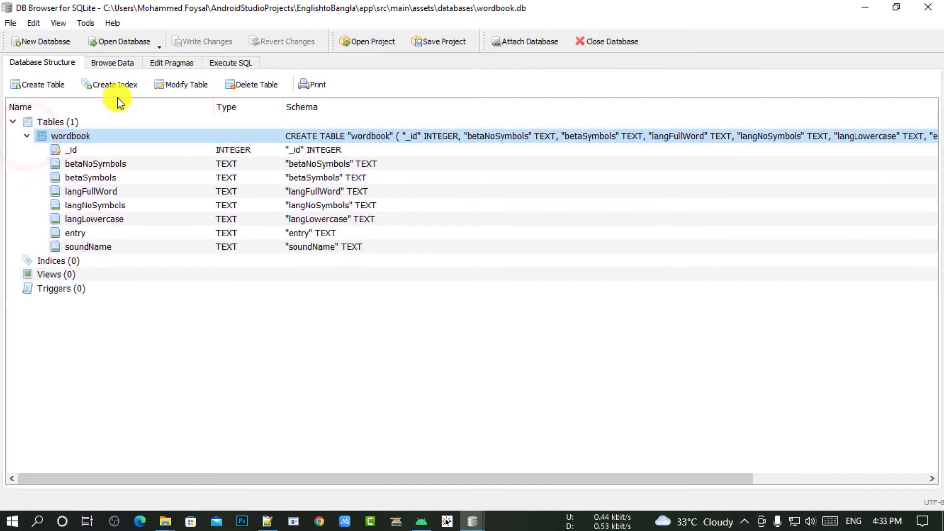
- Start a new index named searchIndex on the wordbook table
{"action": "left_click", "coordinate": [114, 87]}
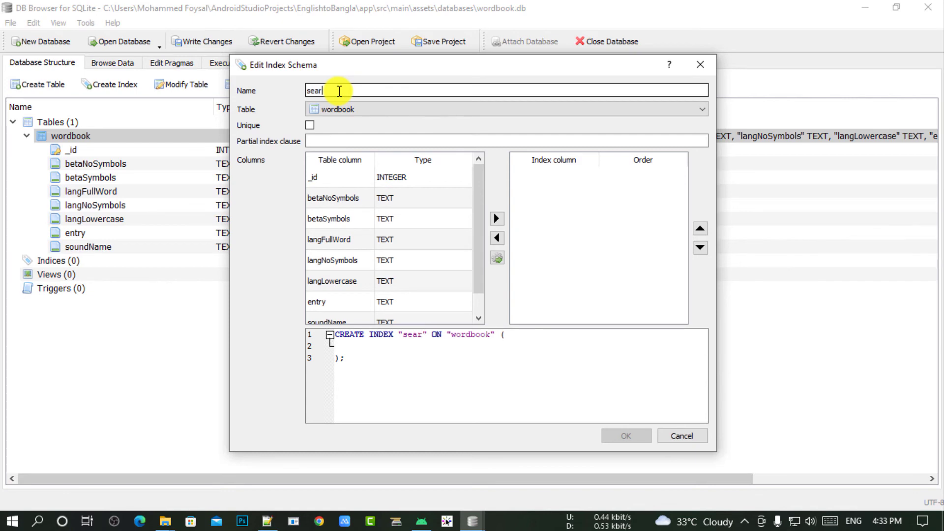
{"action": "type", "text": "chIndex"}
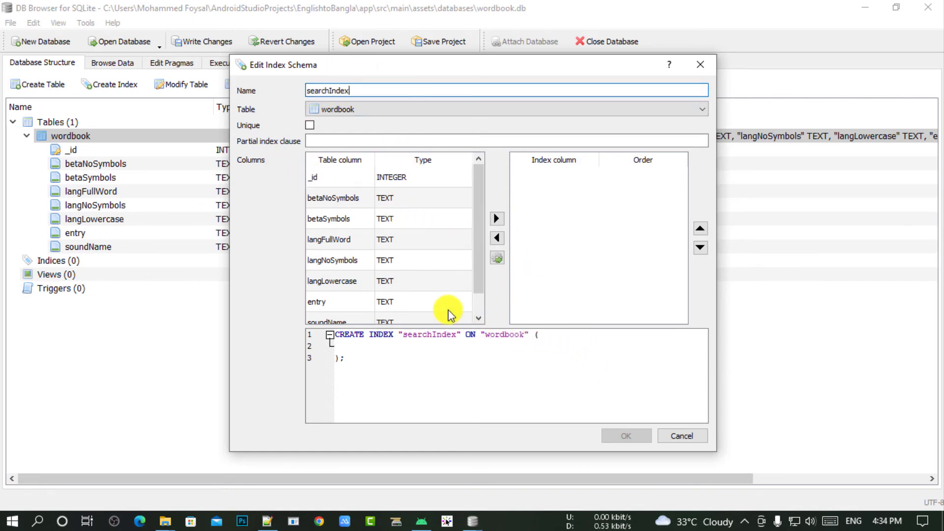
{"action": "left_click", "coordinate": [485, 192]}
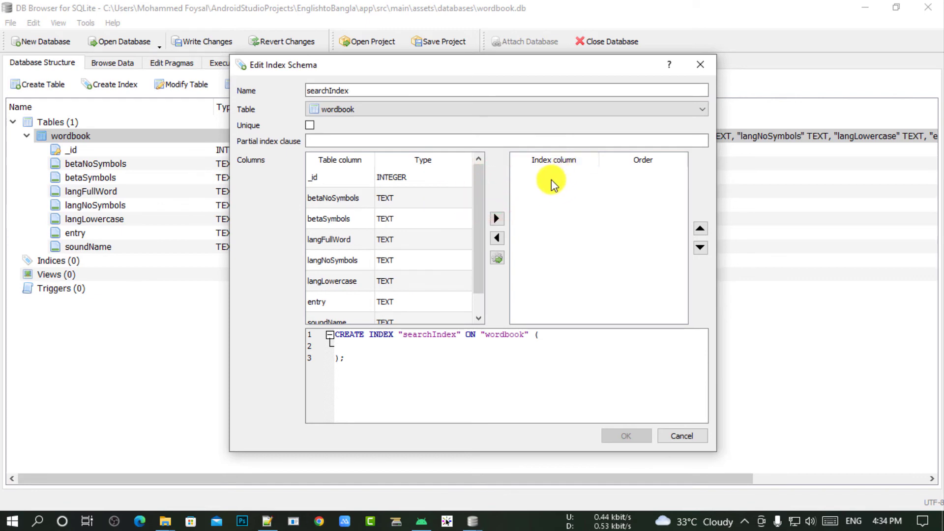
{"action": "left_click", "coordinate": [423, 178]}
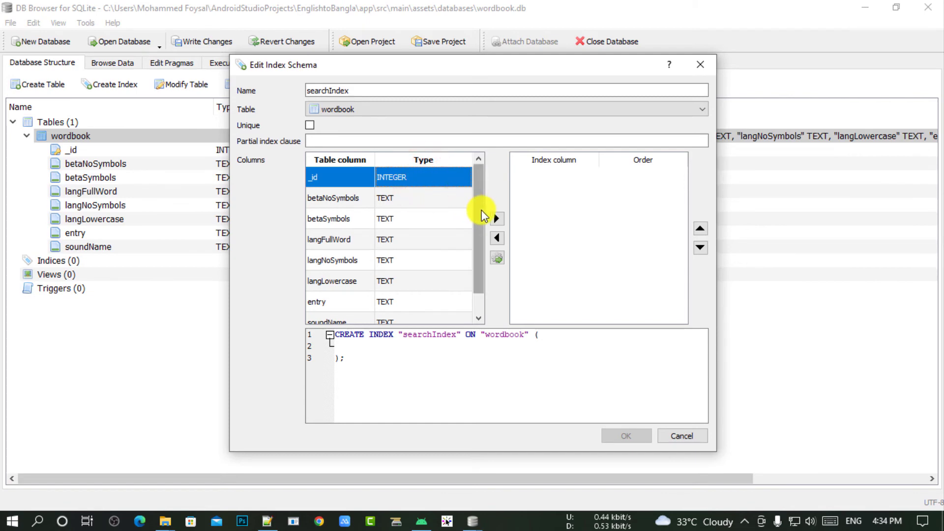
{"action": "left_click", "coordinate": [611, 255]}
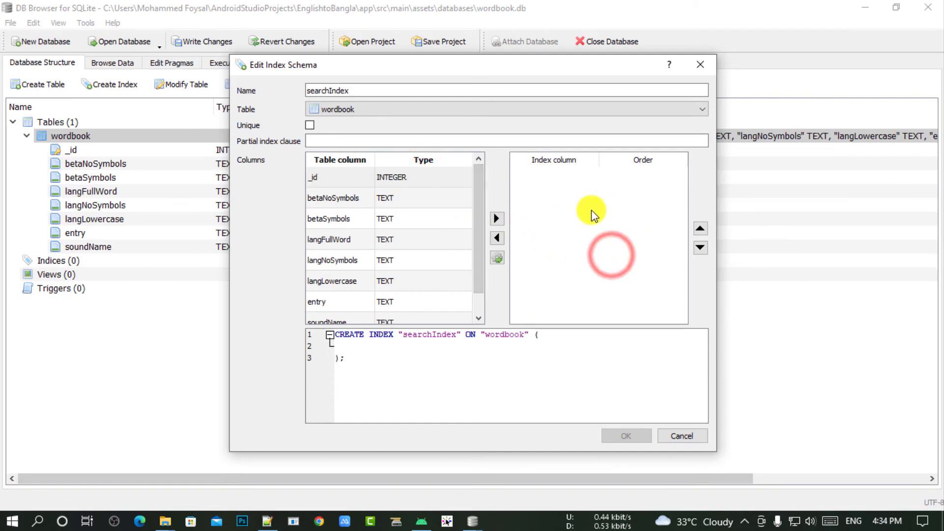
- Add a first expression column to the searchIndex index and set it to betaNoSymbols
{"action": "left_click", "coordinate": [496, 259]}
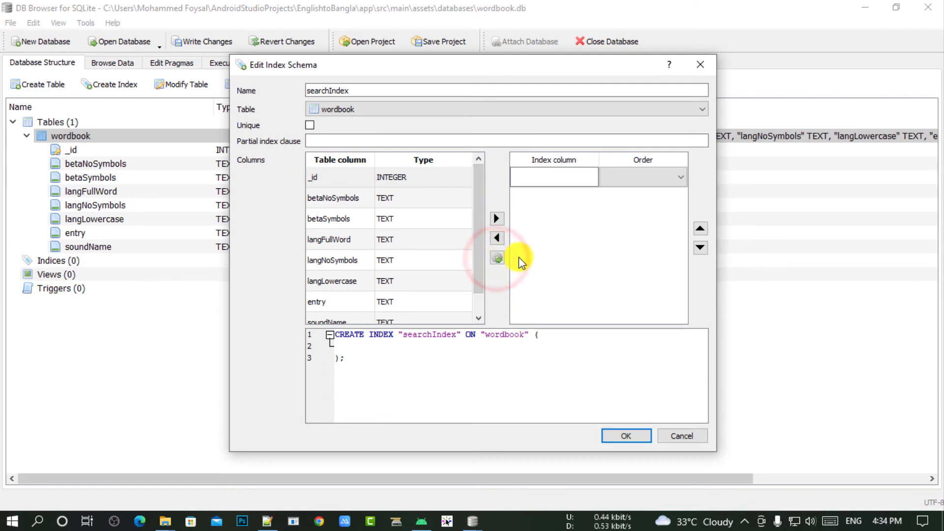
{"action": "left_click", "coordinate": [572, 177]}
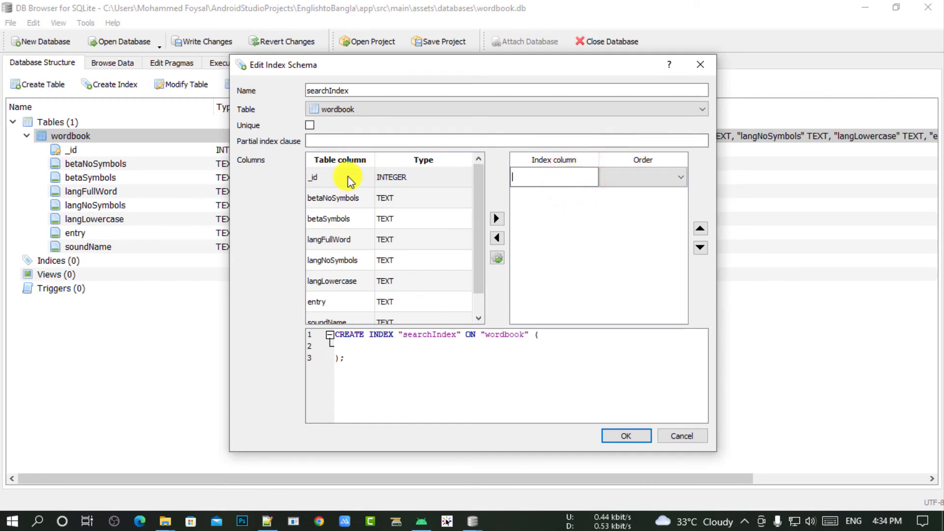
{"action": "left_click", "coordinate": [557, 177]}
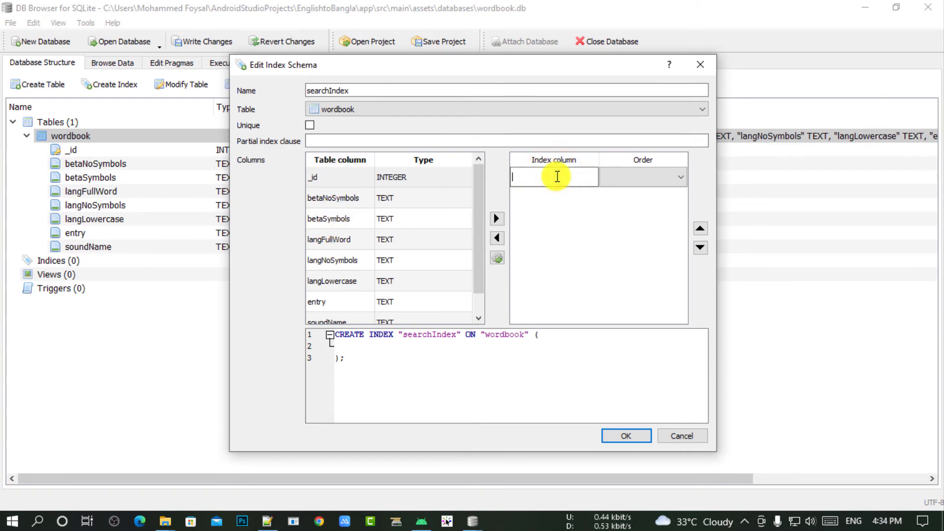
{"action": "key", "text": "super+v"}
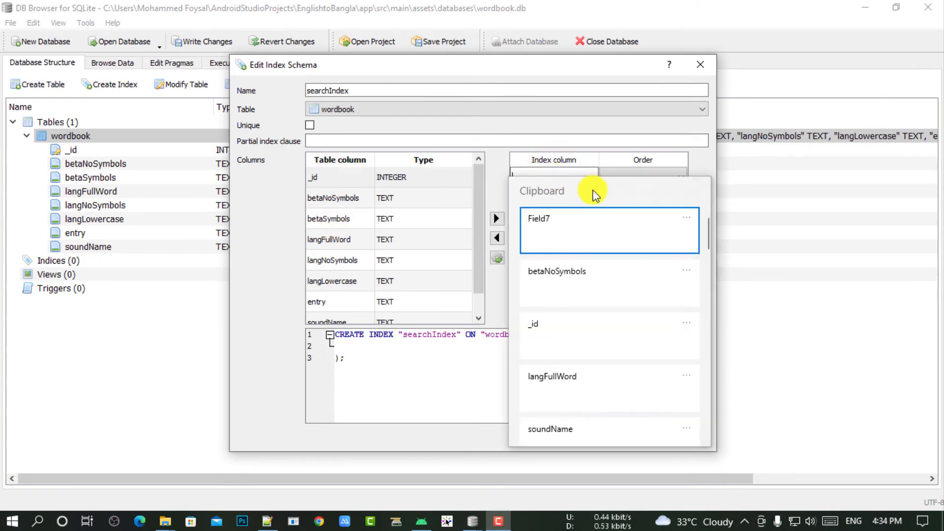
{"action": "left_click", "coordinate": [580, 281]}
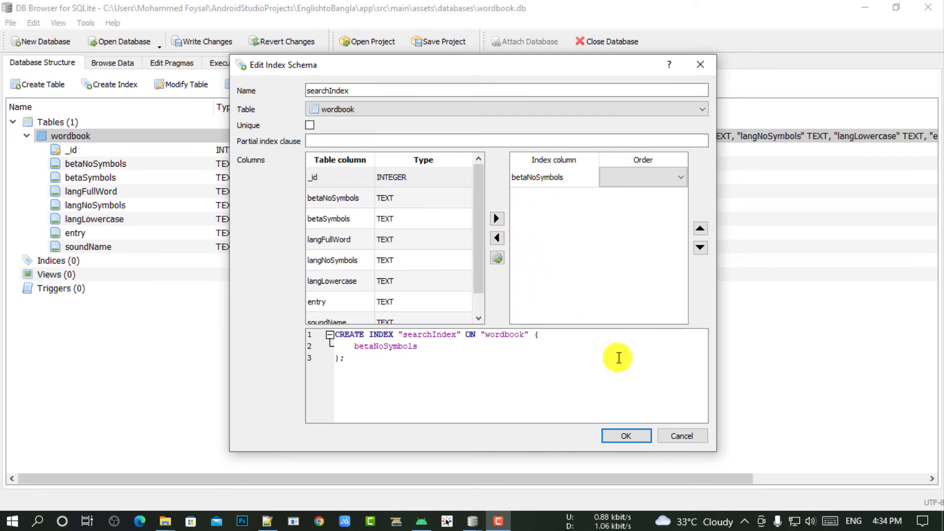
- Add betaSymbols to searchIndex as the second expression column
{"action": "left_click", "coordinate": [497, 258]}
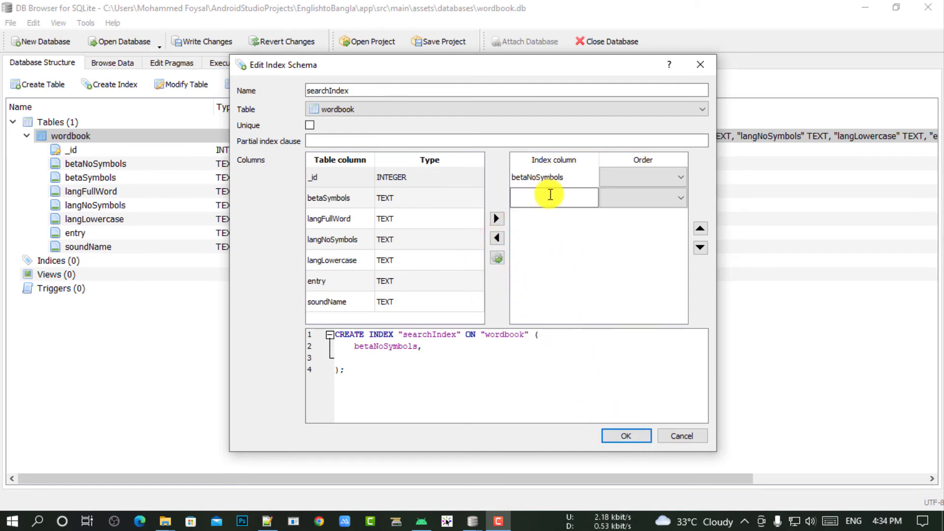
{"action": "key", "text": "super+v"}
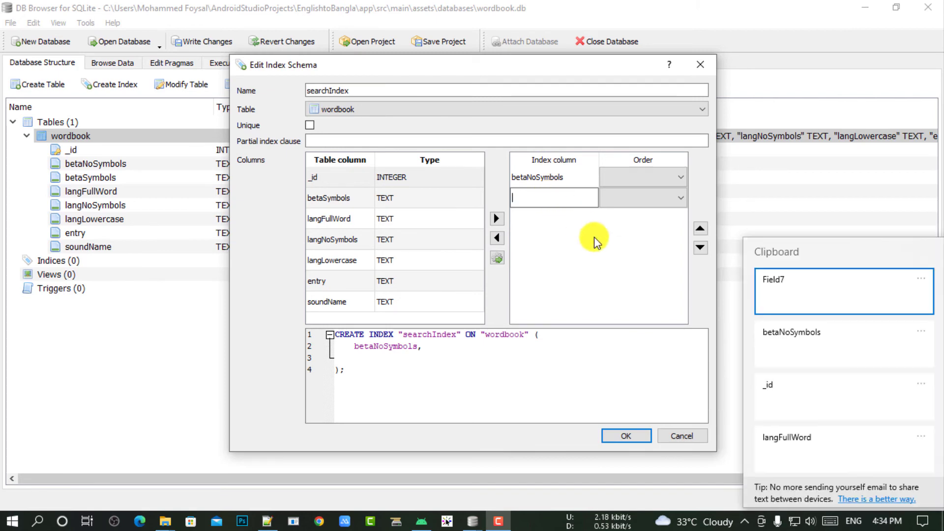
{"action": "scroll", "coordinate": [821, 365], "scroll_direction": "down", "scroll_amount": 8}
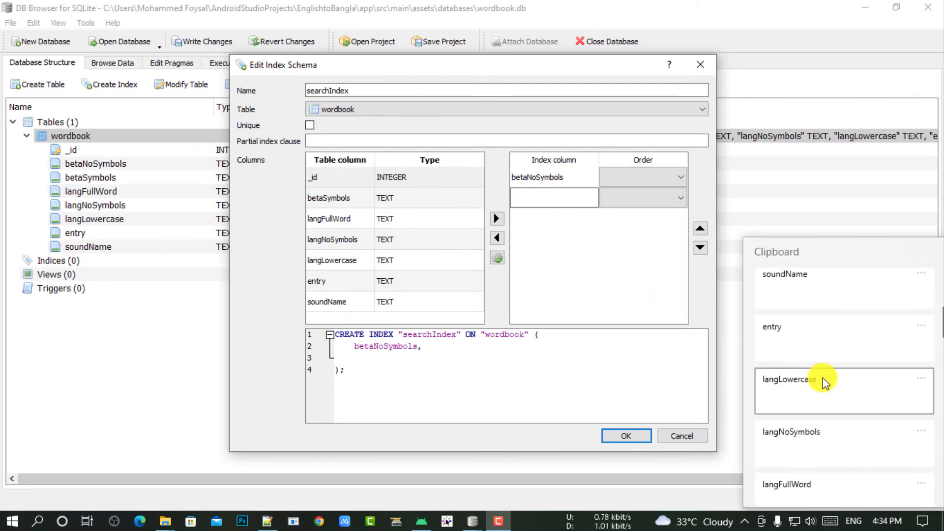
{"action": "scroll", "coordinate": [830, 374], "scroll_direction": "down", "scroll_amount": 1}
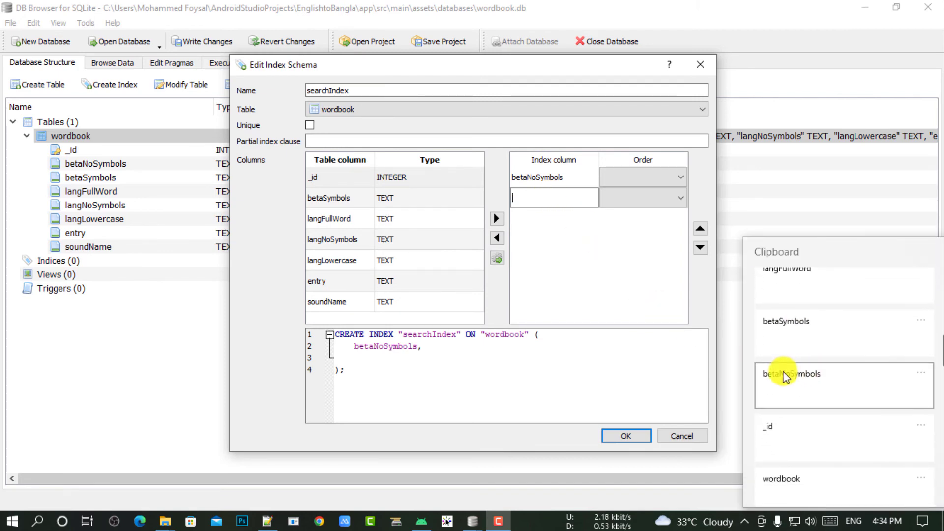
{"action": "left_click", "coordinate": [786, 338]}
{"action": "left_click", "coordinate": [605, 249]}
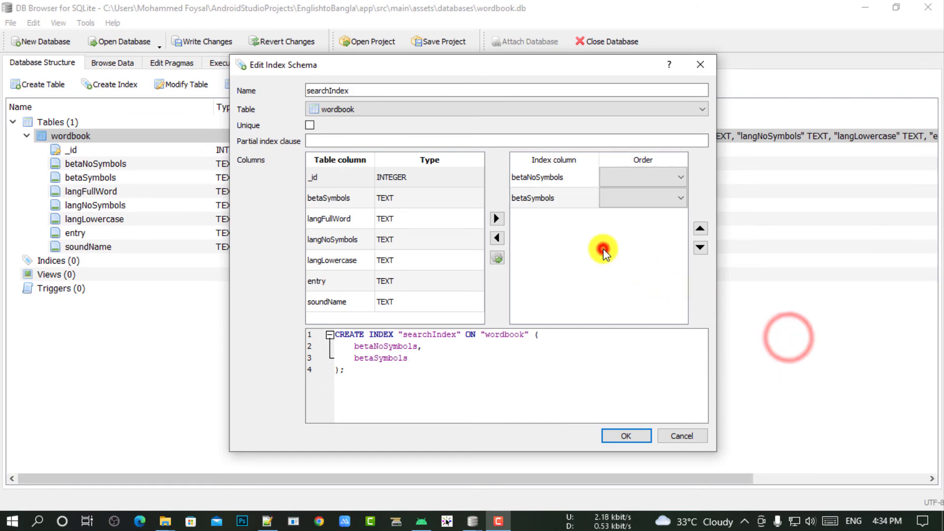
- Add langFullWord to searchIndex as the third expression column
{"action": "left_click", "coordinate": [499, 257]}
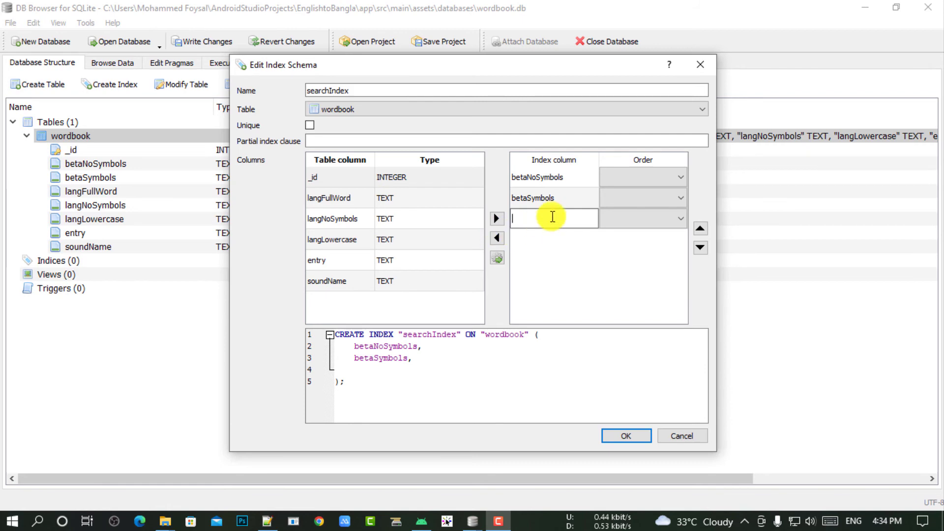
{"action": "key", "text": "super+v"}
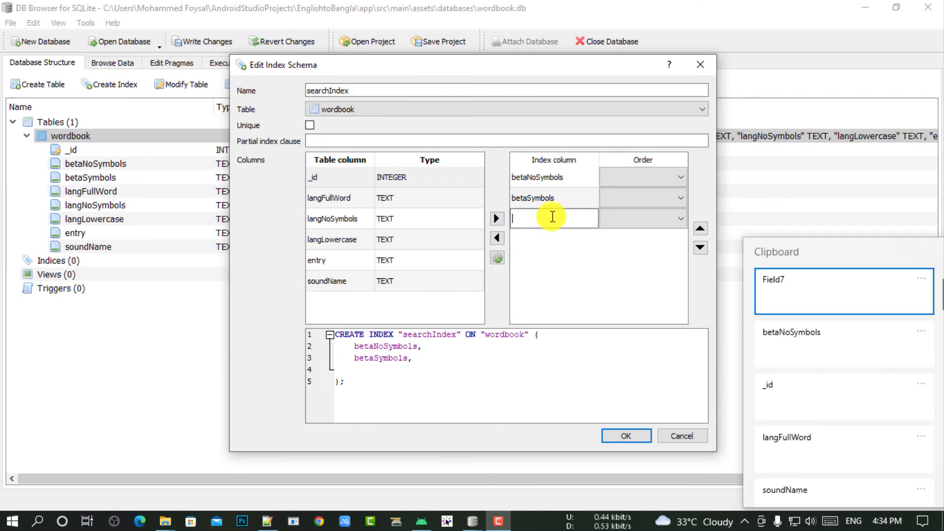
{"action": "scroll", "coordinate": [837, 337], "scroll_direction": "down", "scroll_amount": 3}
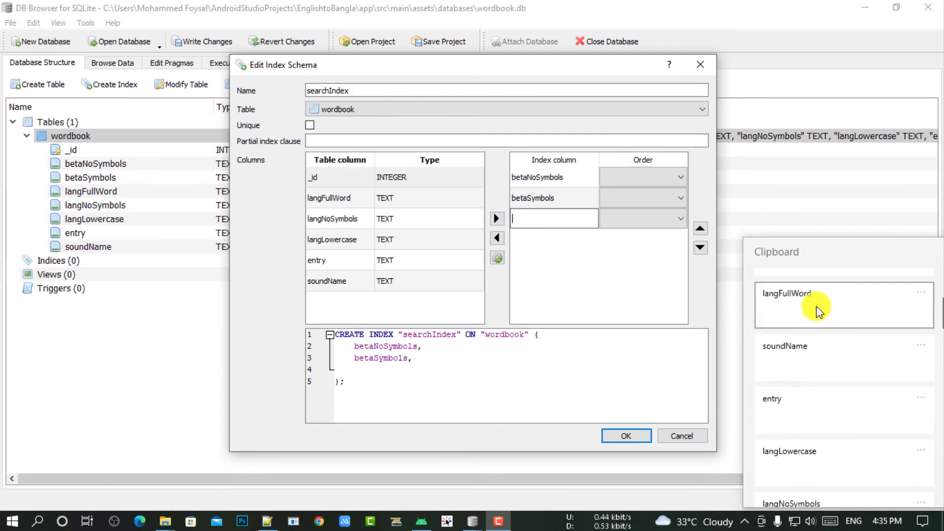
{"action": "left_click", "coordinate": [816, 304]}
{"action": "left_click", "coordinate": [609, 254]}
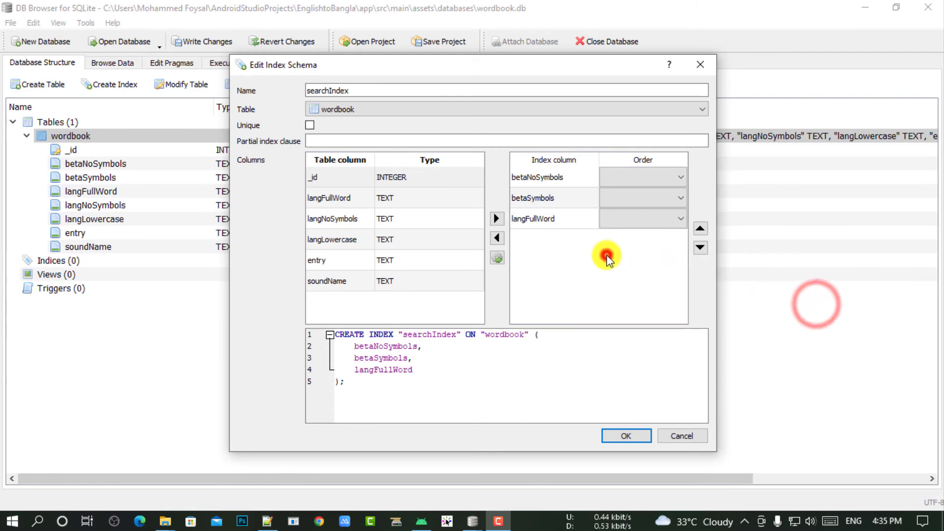
- Add langNoSymbols to searchIndex as the fourth expression column
{"action": "left_click", "coordinate": [497, 258]}
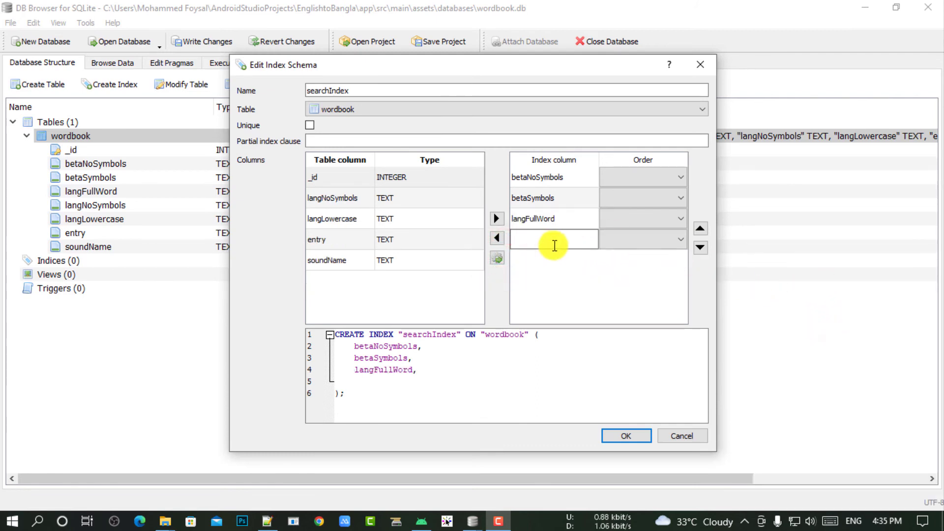
{"action": "key", "text": "super+v"}
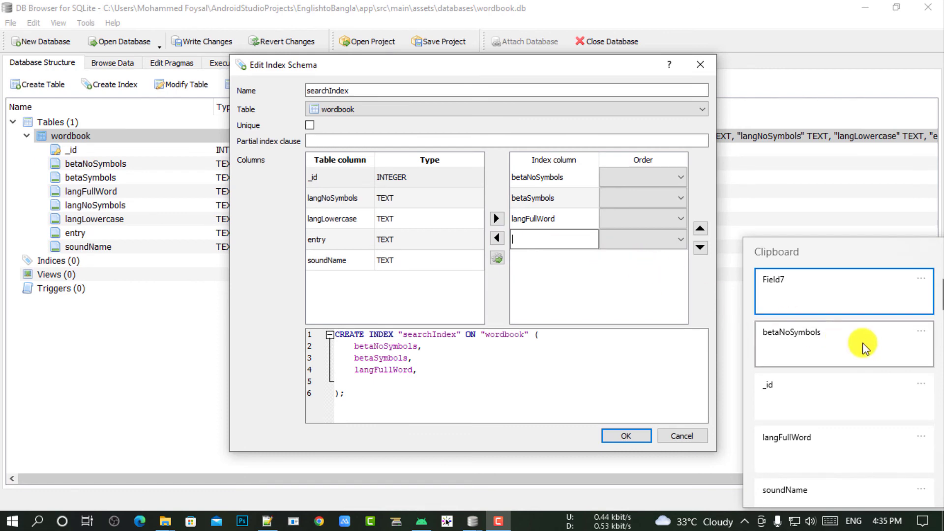
{"action": "scroll", "coordinate": [840, 337], "scroll_direction": "down", "scroll_amount": 3}
{"action": "scroll", "coordinate": [827, 344], "scroll_direction": "down", "scroll_amount": 2}
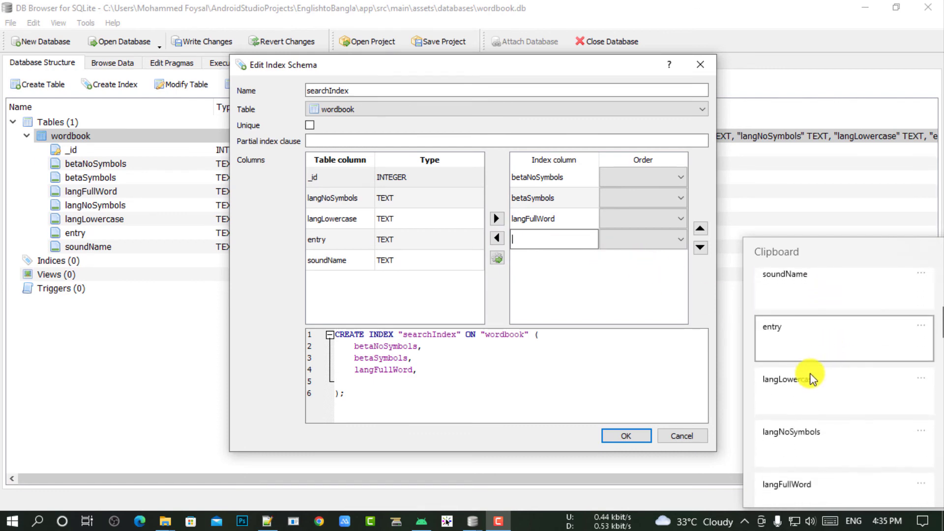
{"action": "left_click", "coordinate": [811, 442]}
{"action": "left_click", "coordinate": [601, 278]}
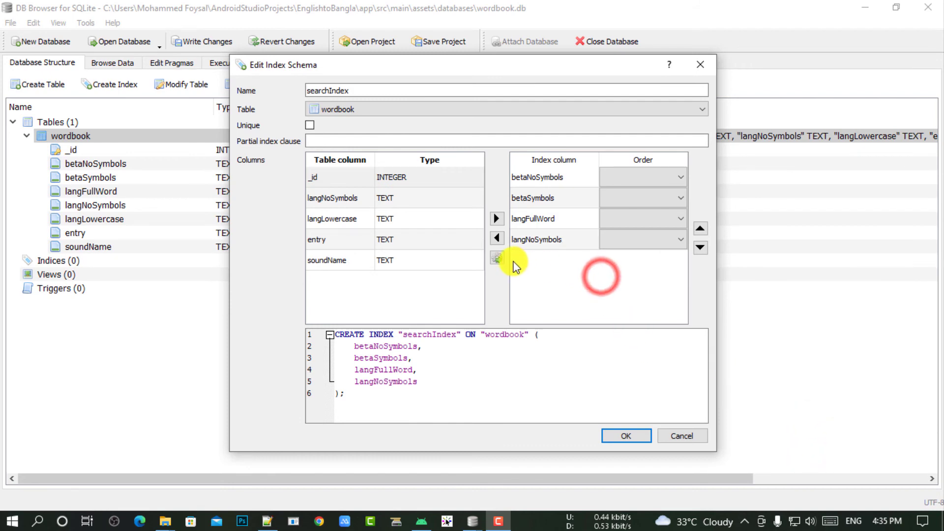
- Add langLowercase to searchIndex as the fifth expression column and create the index on the wordbook table
{"action": "left_click", "coordinate": [497, 258]}
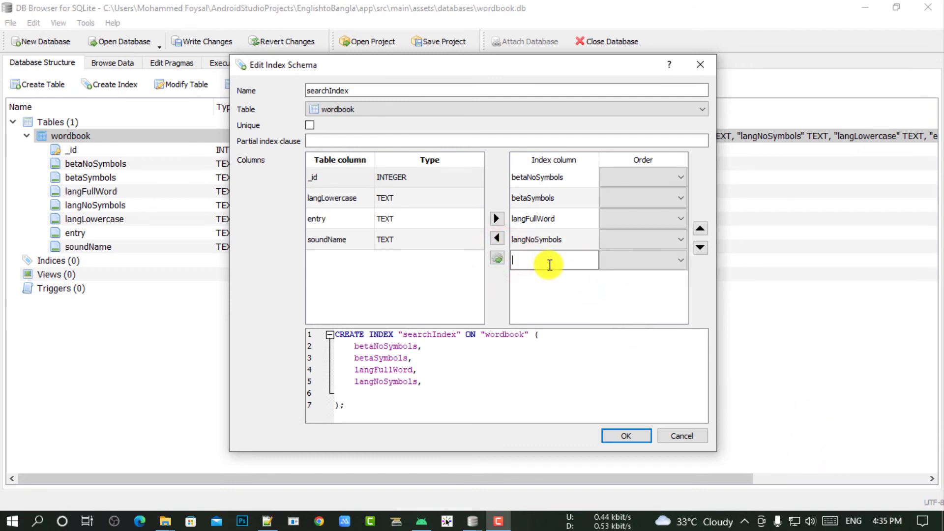
{"action": "key", "text": "super+v"}
{"action": "scroll", "coordinate": [848, 360], "scroll_direction": "down", "scroll_amount": 5}
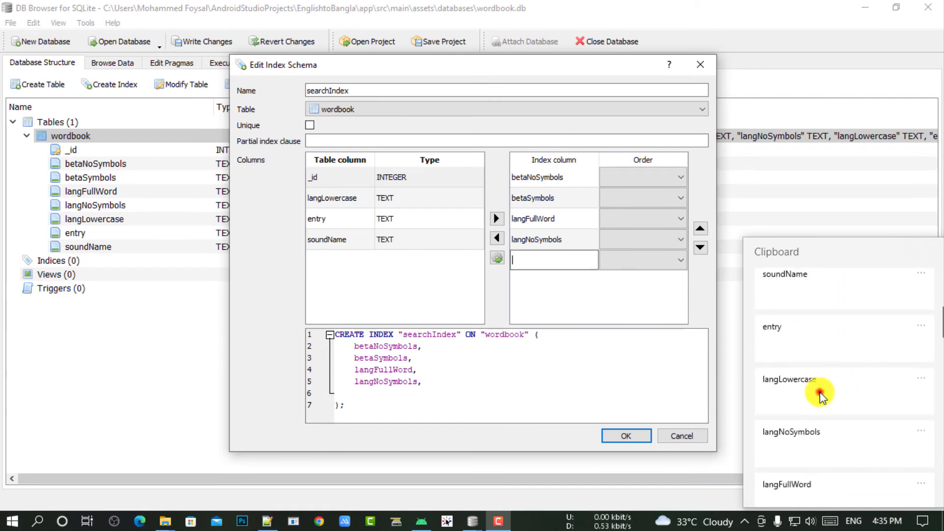
{"action": "left_click", "coordinate": [819, 391]}
{"action": "left_click", "coordinate": [595, 294]}
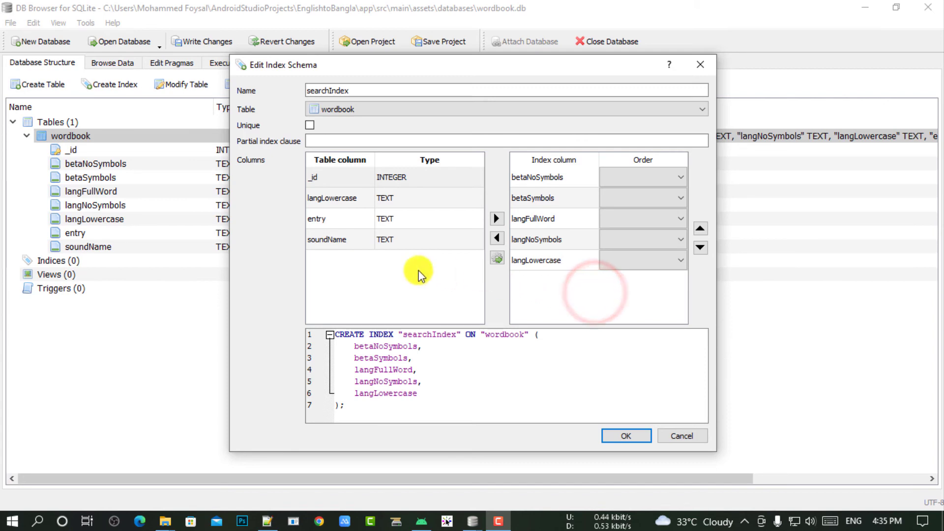
{"action": "left_click", "coordinate": [625, 436]}
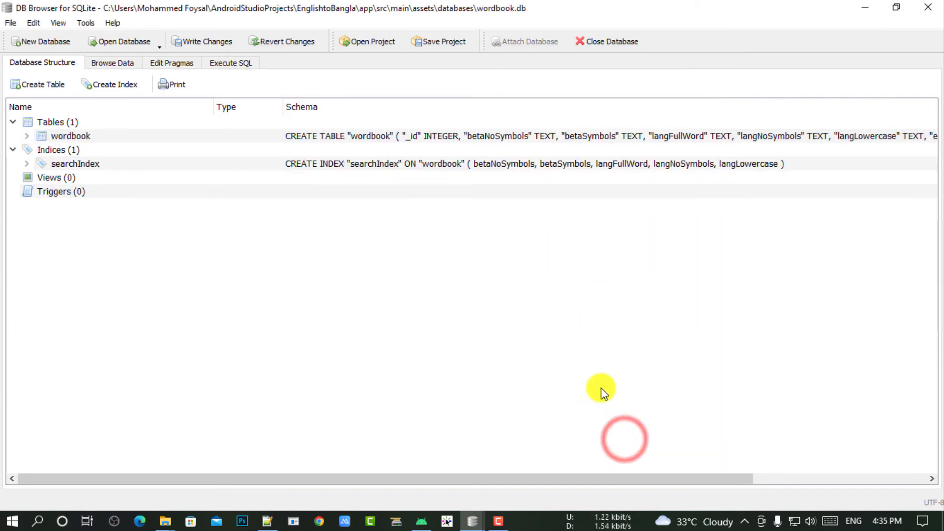
- Compare the columns listed under the searchIndex index with those of the wordbook table in the database structure
{"action": "left_click", "coordinate": [81, 163]}
{"action": "left_click", "coordinate": [27, 163]}
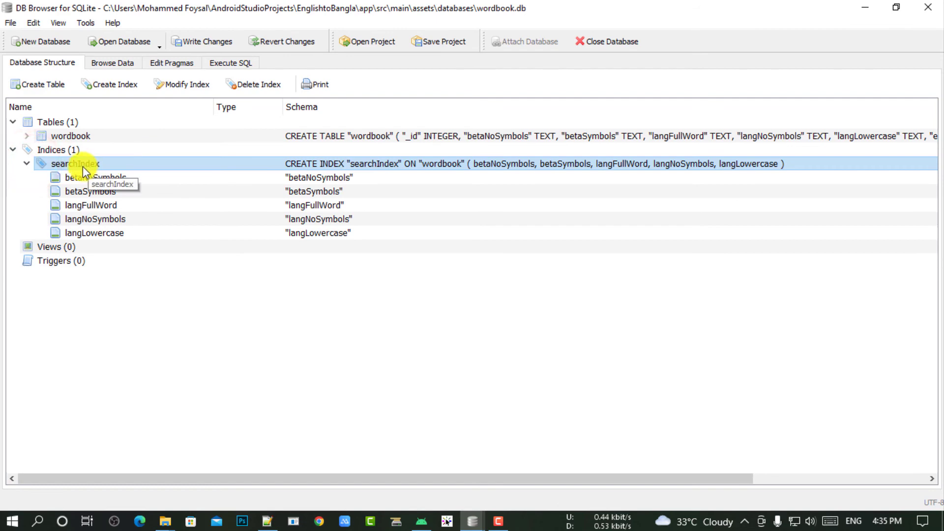
{"action": "left_click", "coordinate": [87, 203]}
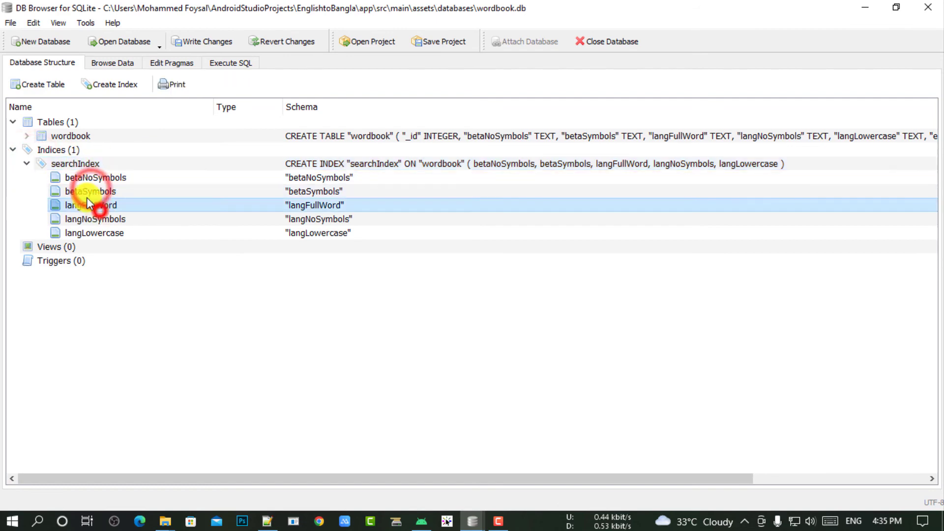
{"action": "left_click", "coordinate": [26, 135]}
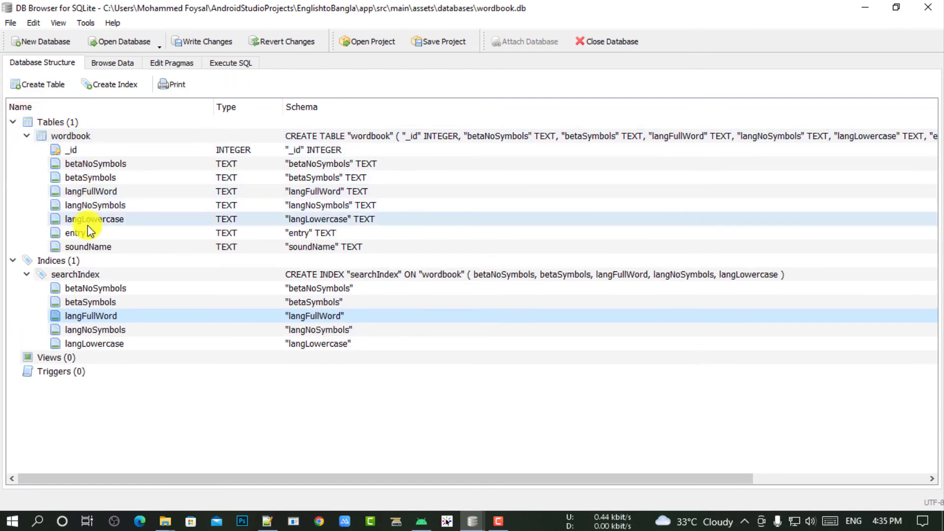
{"action": "left_click", "coordinate": [83, 276]}
{"action": "left_click", "coordinate": [27, 275]}
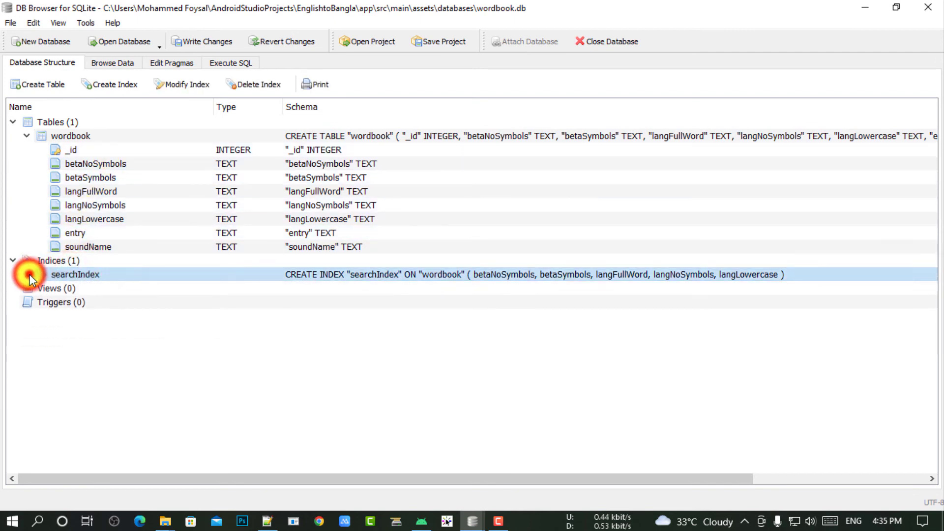
{"action": "left_click", "coordinate": [27, 275]}
{"action": "left_click_drag", "start_coordinate": [110, 289], "coordinate": [116, 329]}
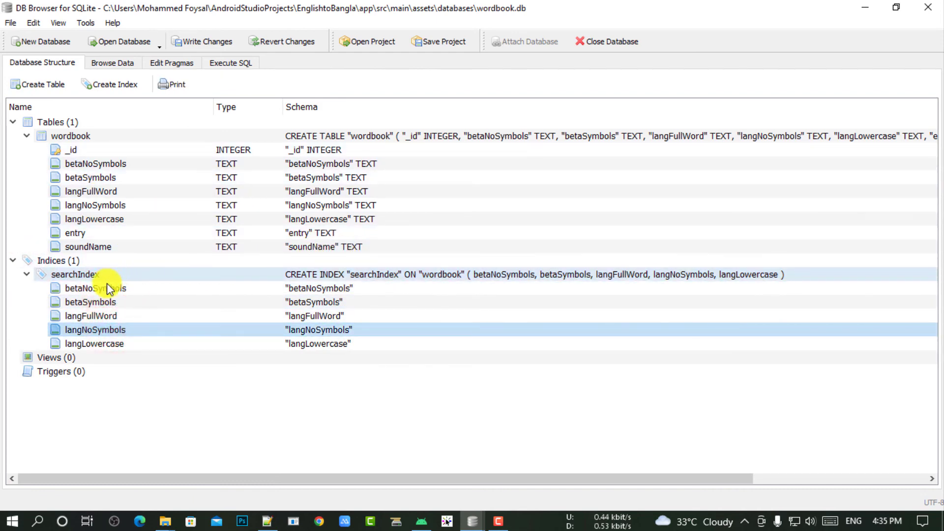
- Reopen the searchIndex schema for modification, check its index columns, and accept it as it is
{"action": "left_click", "coordinate": [89, 275]}
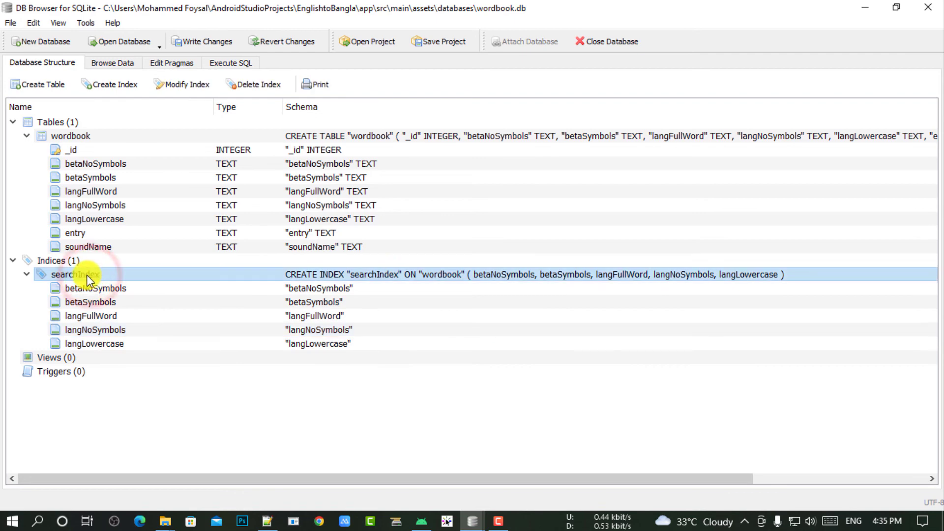
{"action": "double_click", "coordinate": [81, 275]}
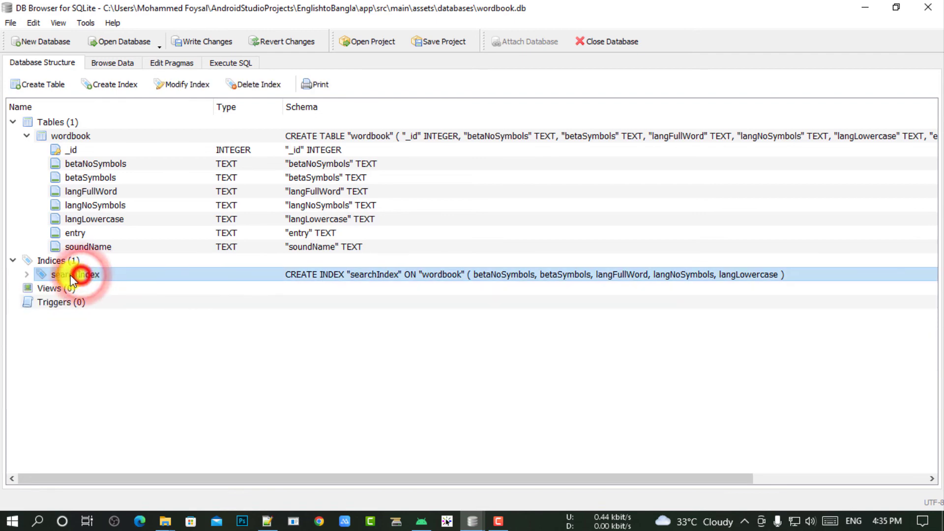
{"action": "left_click", "coordinate": [28, 274]}
{"action": "left_click", "coordinate": [193, 84]}
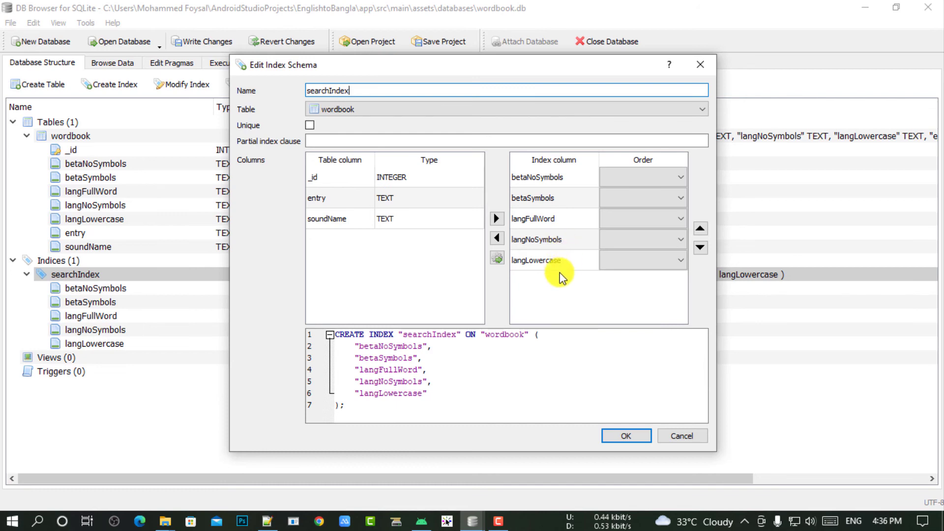
{"action": "left_click", "coordinate": [624, 436]}
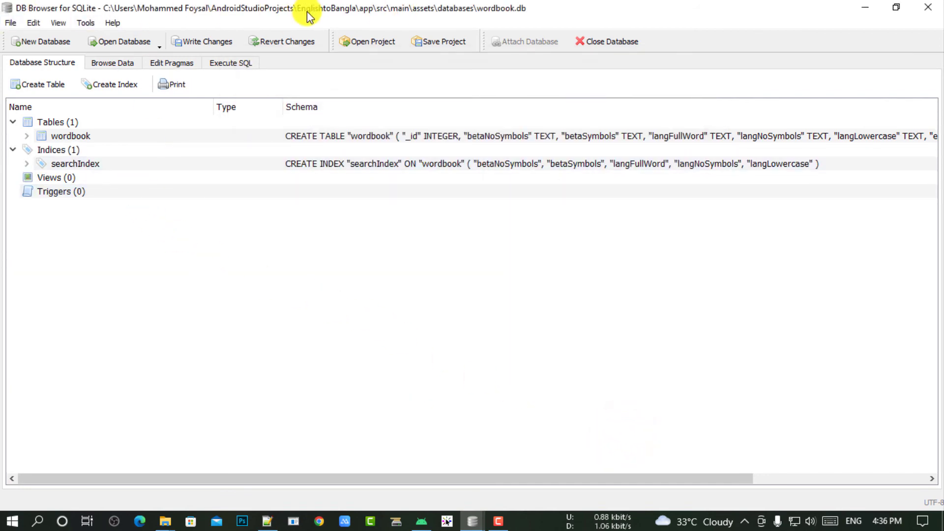
- Save all changes to wordbook.db and close the database program
{"action": "left_click", "coordinate": [11, 23]}
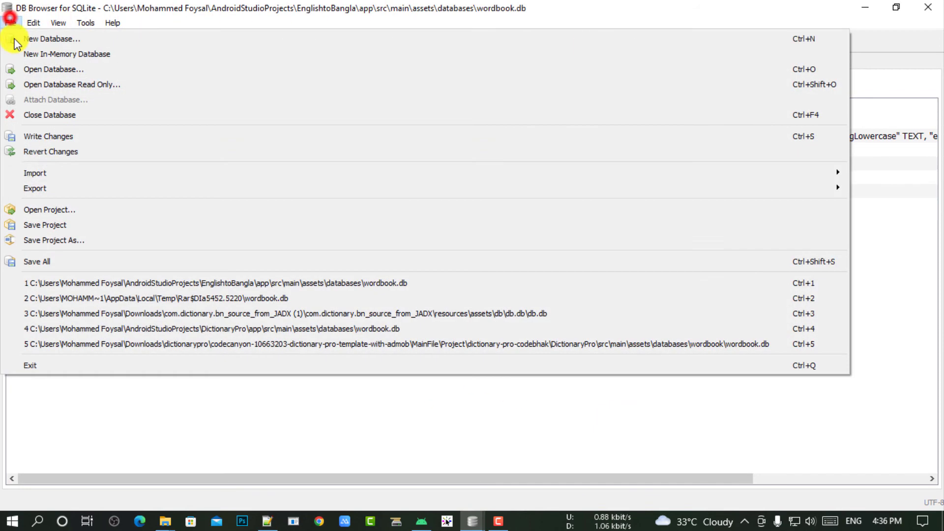
{"action": "left_click", "coordinate": [49, 264]}
{"action": "left_click", "coordinate": [928, 7]}
- Add the updated wordbook.db to wordbook.zip in the databases folder, replacing the archived copy, and close the archive
{"action": "left_click", "coordinate": [174, 234]}
{"action": "double_click", "coordinate": [178, 138]}
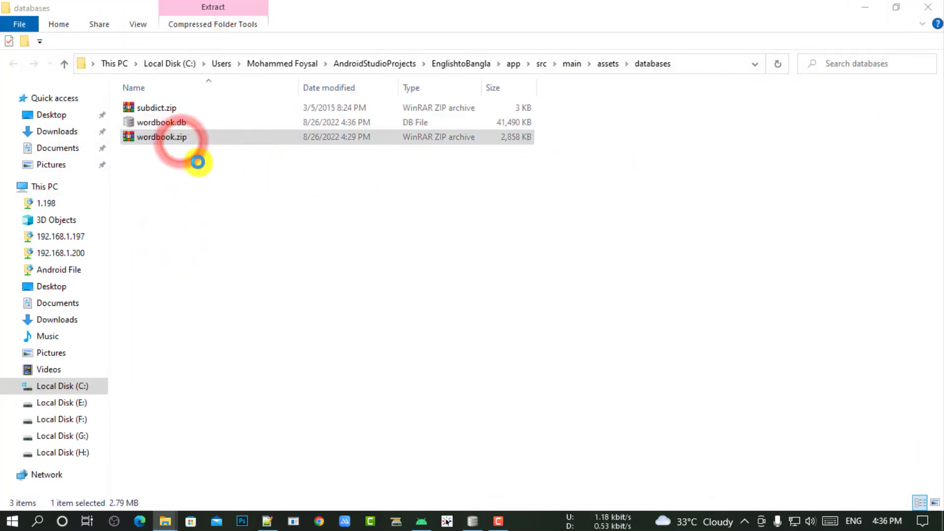
{"action": "left_click", "coordinate": [183, 142]}
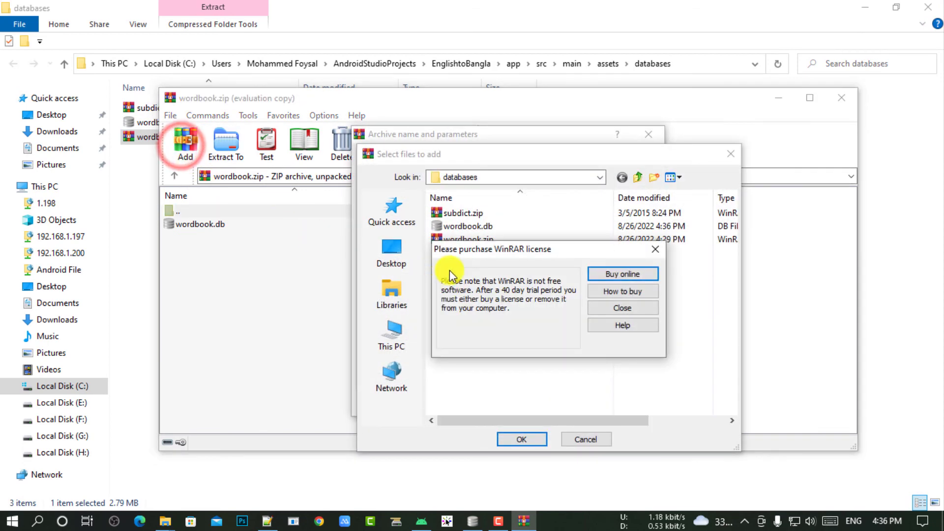
{"action": "left_click", "coordinate": [615, 308]}
{"action": "left_click", "coordinate": [468, 227]}
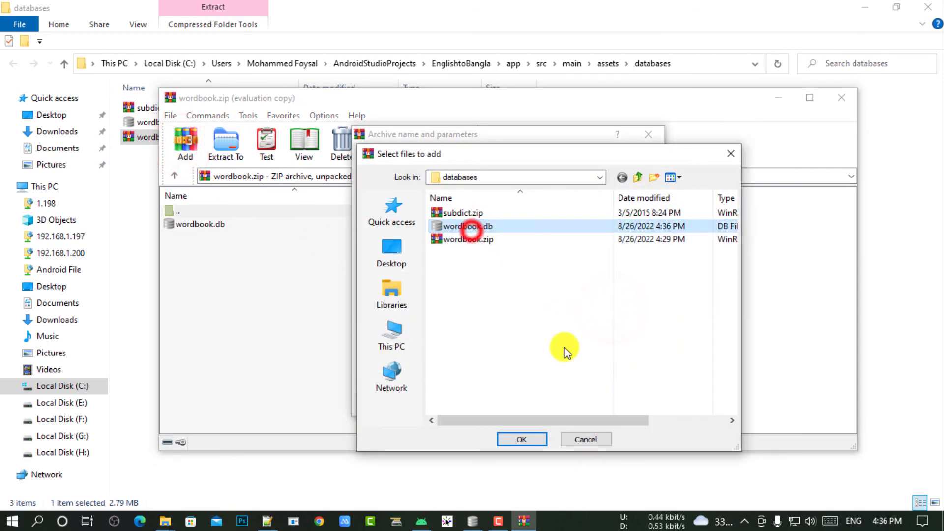
{"action": "left_click", "coordinate": [540, 440]}
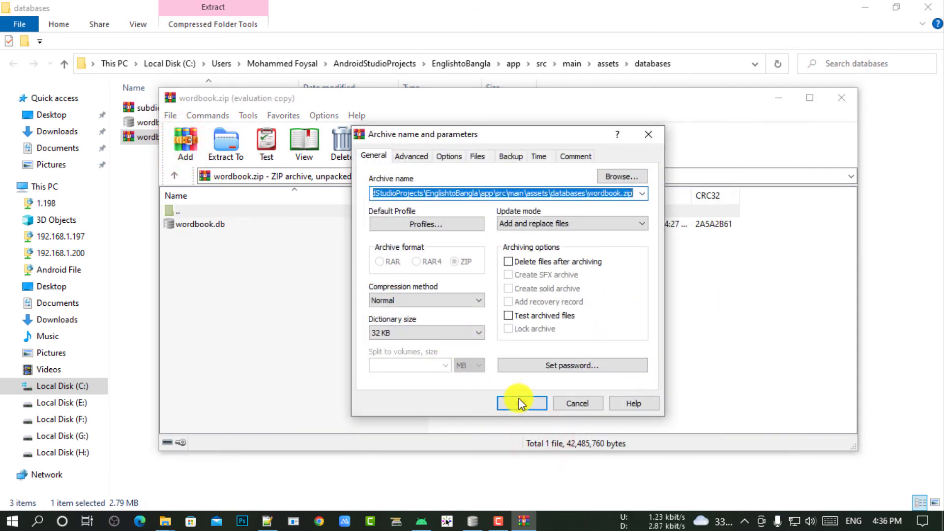
{"action": "left_click", "coordinate": [519, 398]}
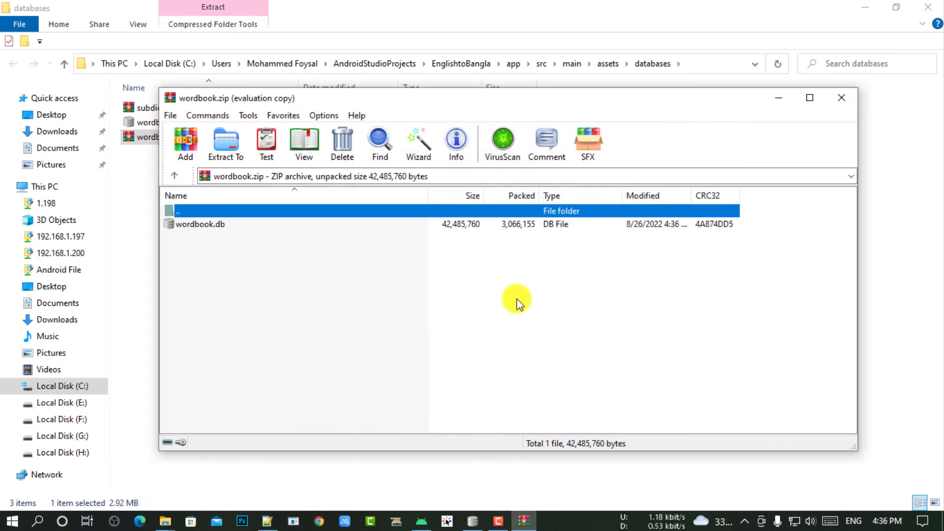
{"action": "left_click", "coordinate": [841, 97]}
- Delete the loose wordbook.db from the databases folder and close the folder window to return to Android Studio
{"action": "left_click", "coordinate": [190, 125]}
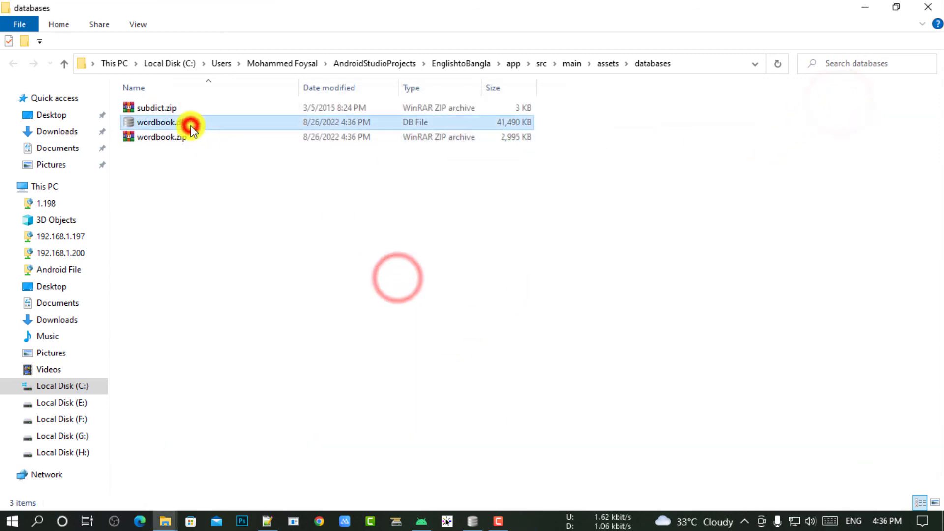
{"action": "key", "text": "Delete"}
{"action": "left_click", "coordinate": [295, 265]}
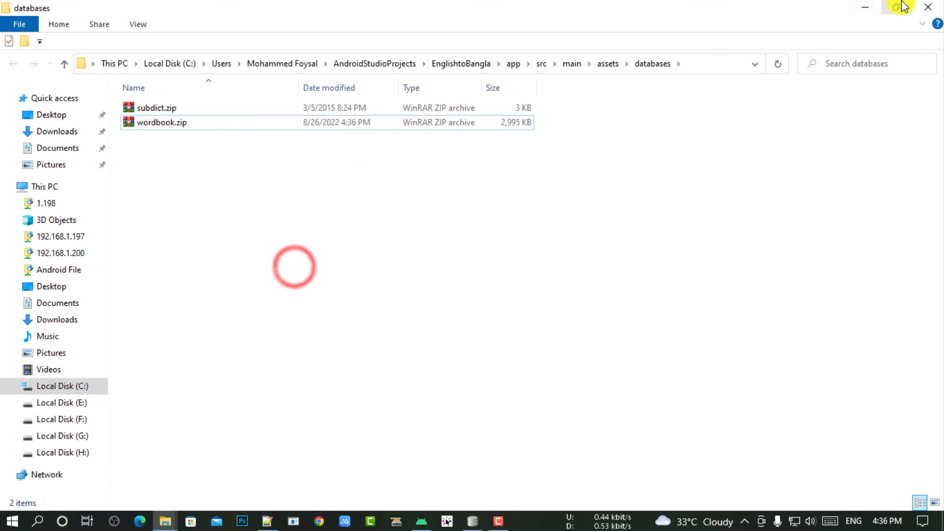
{"action": "left_click", "coordinate": [933, 7]}
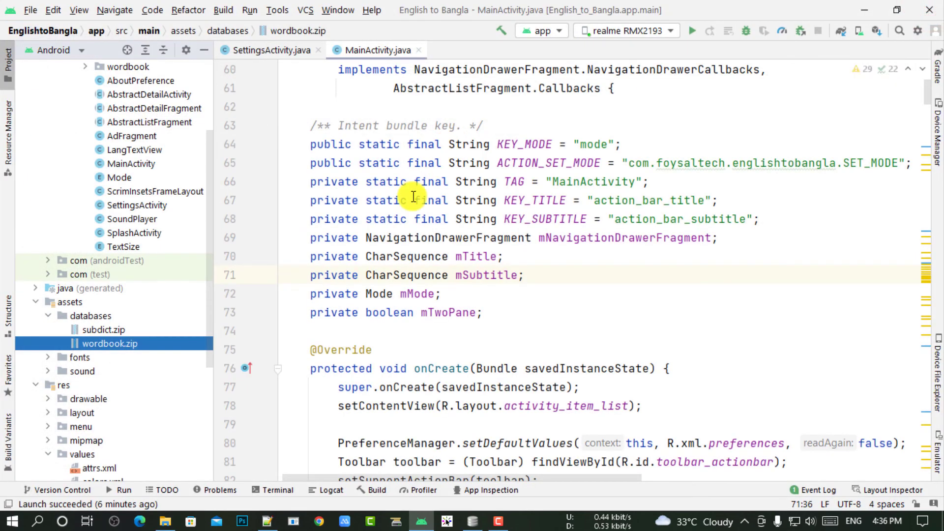
- Run the app on the realme RMX2193 and open the storage usage of English to Bangla on the mirrored phone
{"action": "left_click", "coordinate": [345, 520]}
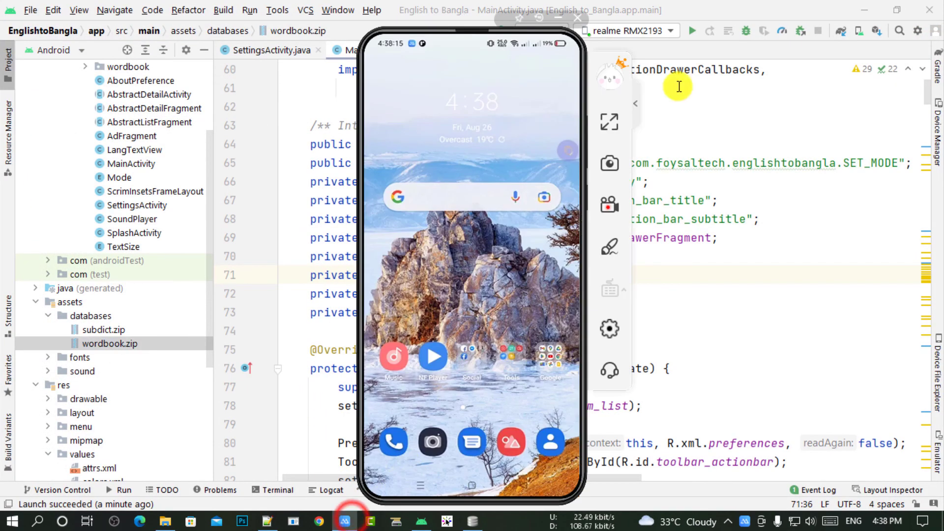
{"action": "left_click", "coordinate": [691, 30]}
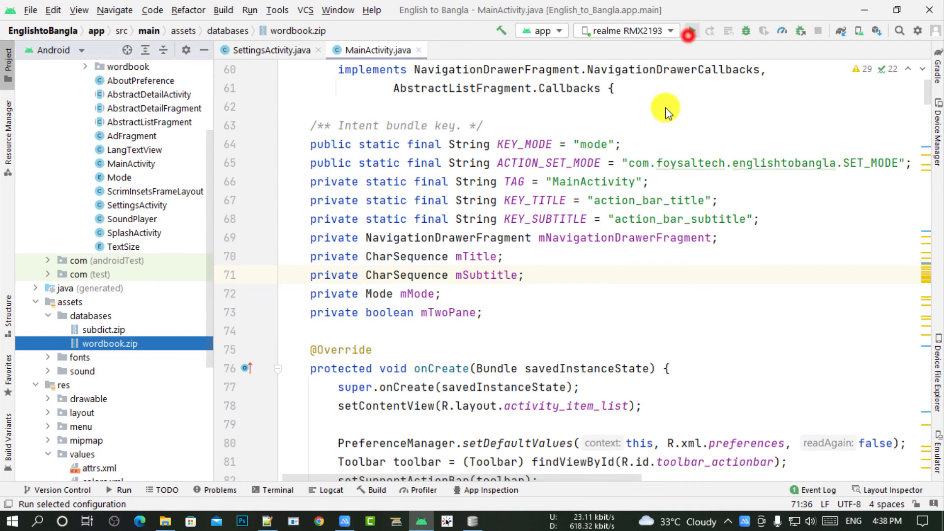
{"action": "left_click", "coordinate": [347, 521]}
{"action": "left_click_drag", "start_coordinate": [462, 31], "coordinate": [759, 30]}
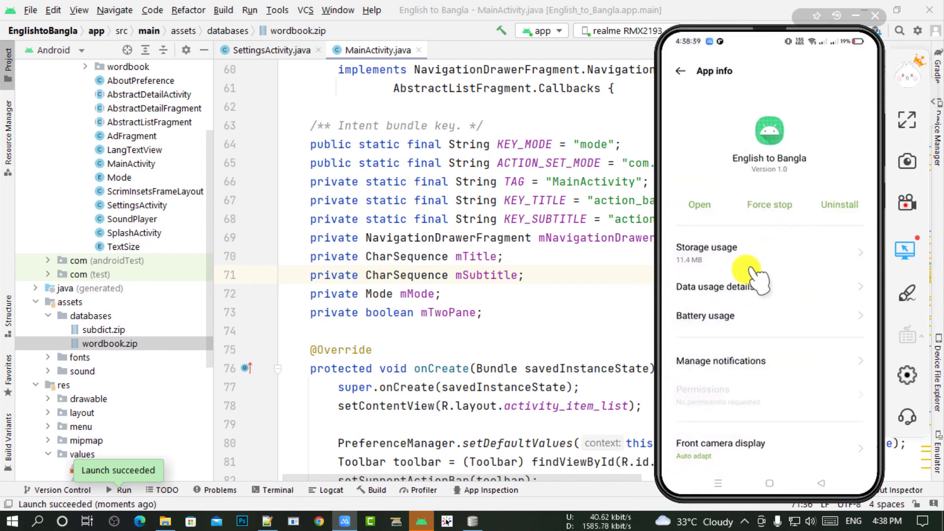
{"action": "left_click", "coordinate": [707, 269]}
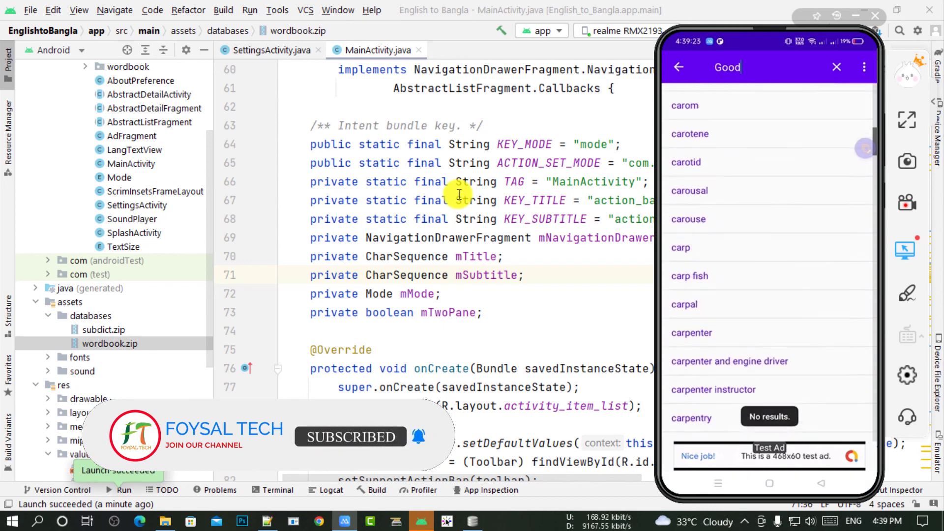
- Search the English to Bangla app for "good" and open its dictionary entry
{"action": "type", "text": "goo"}
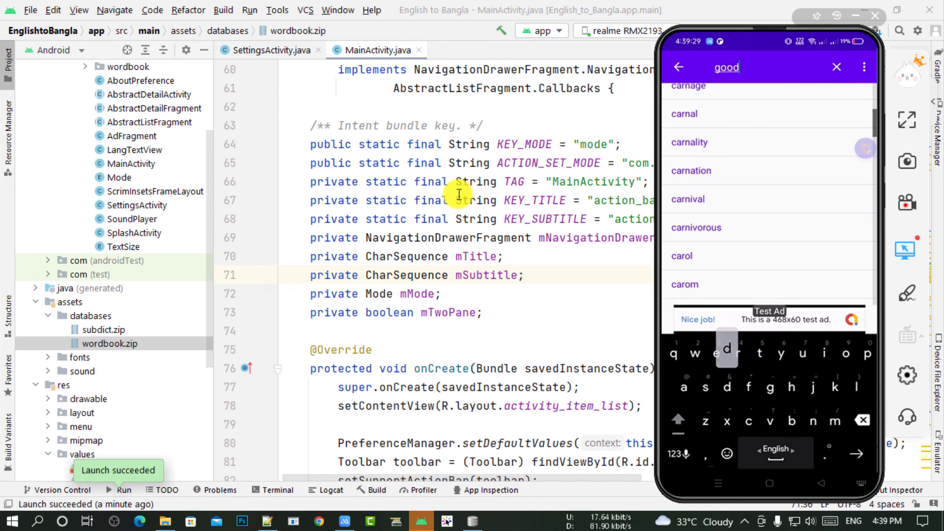
{"action": "key", "text": "Return"}
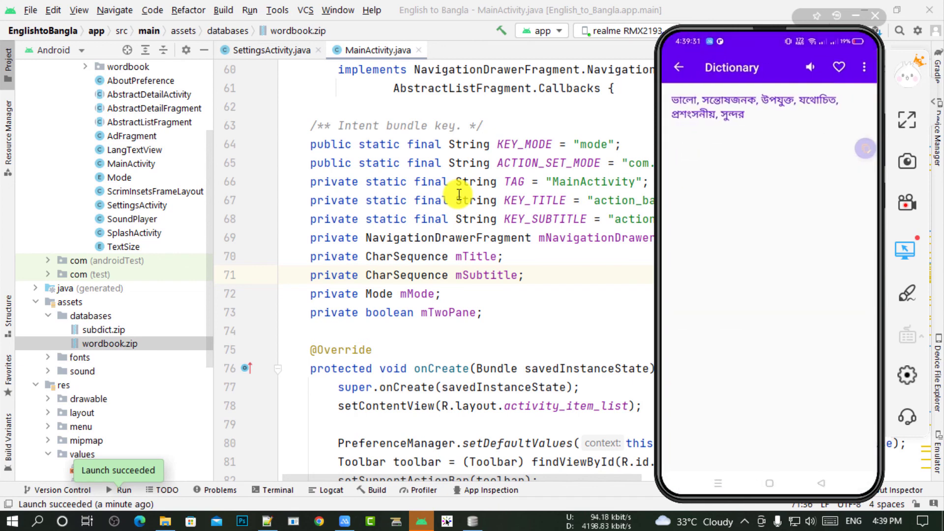